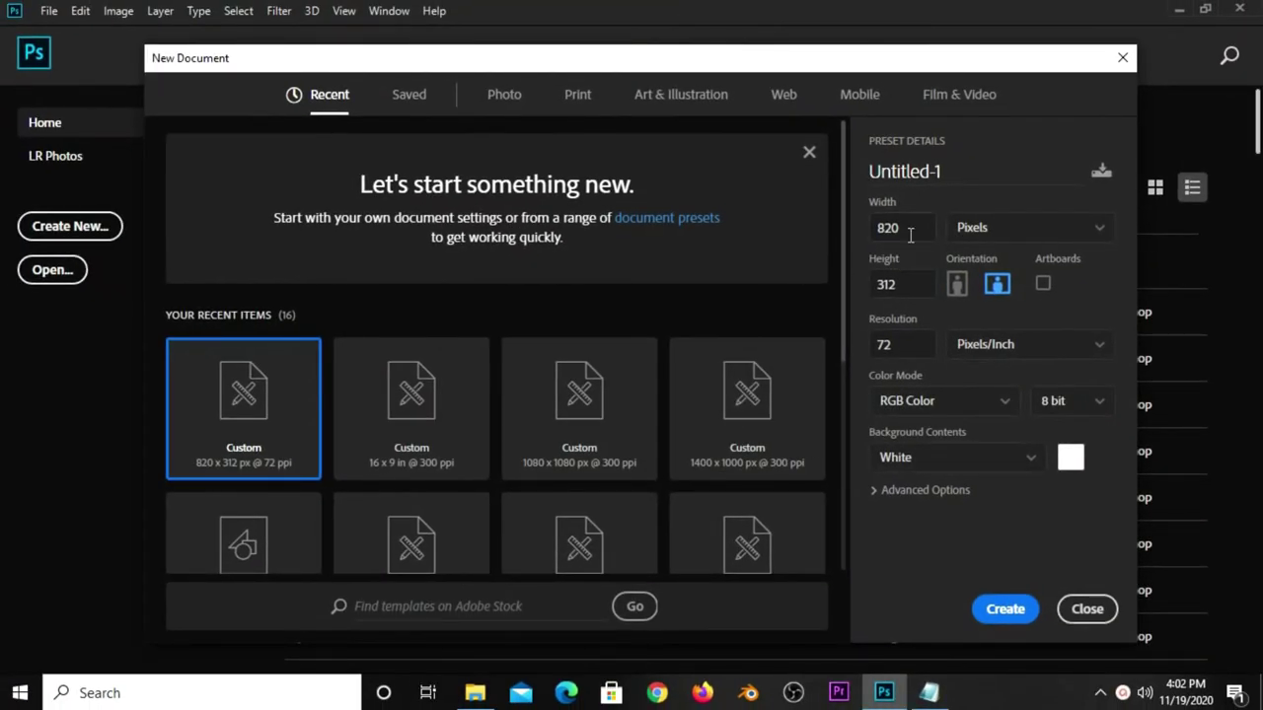
Check the new document's width 820, height 312 and resolution 72 px/in values
double_click(910, 234)
double_click(905, 289)
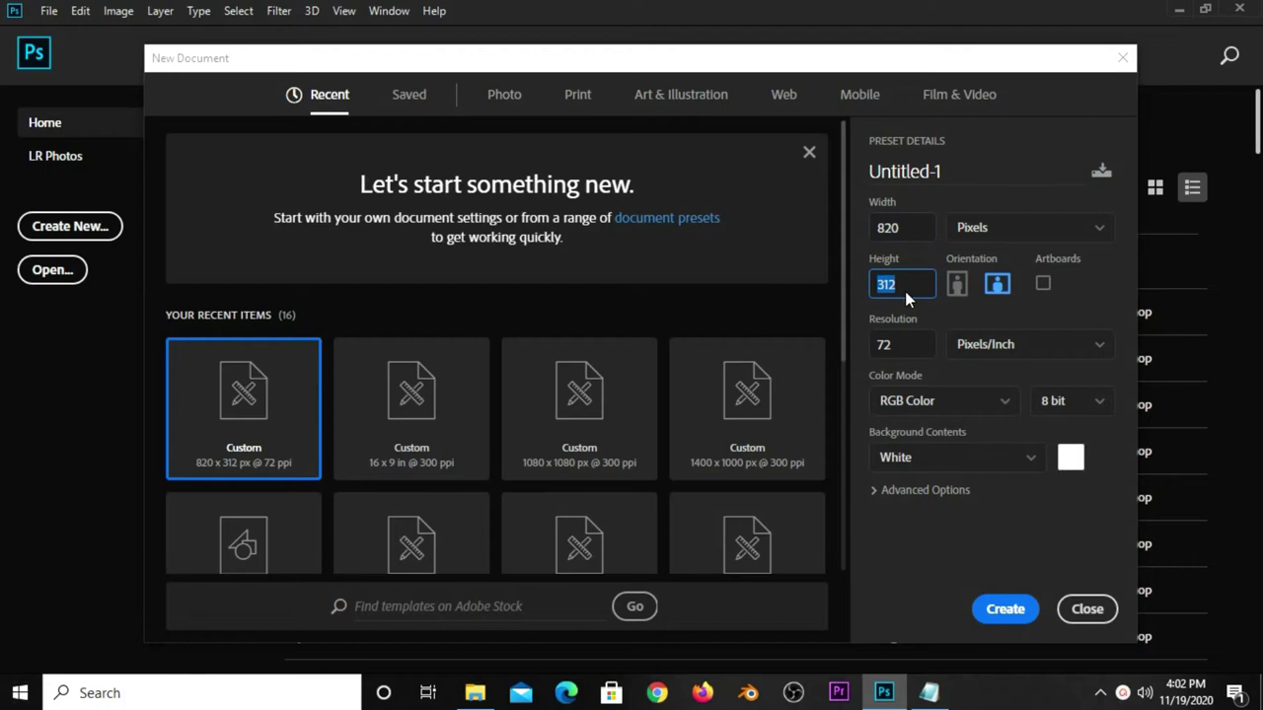
double_click(908, 343)
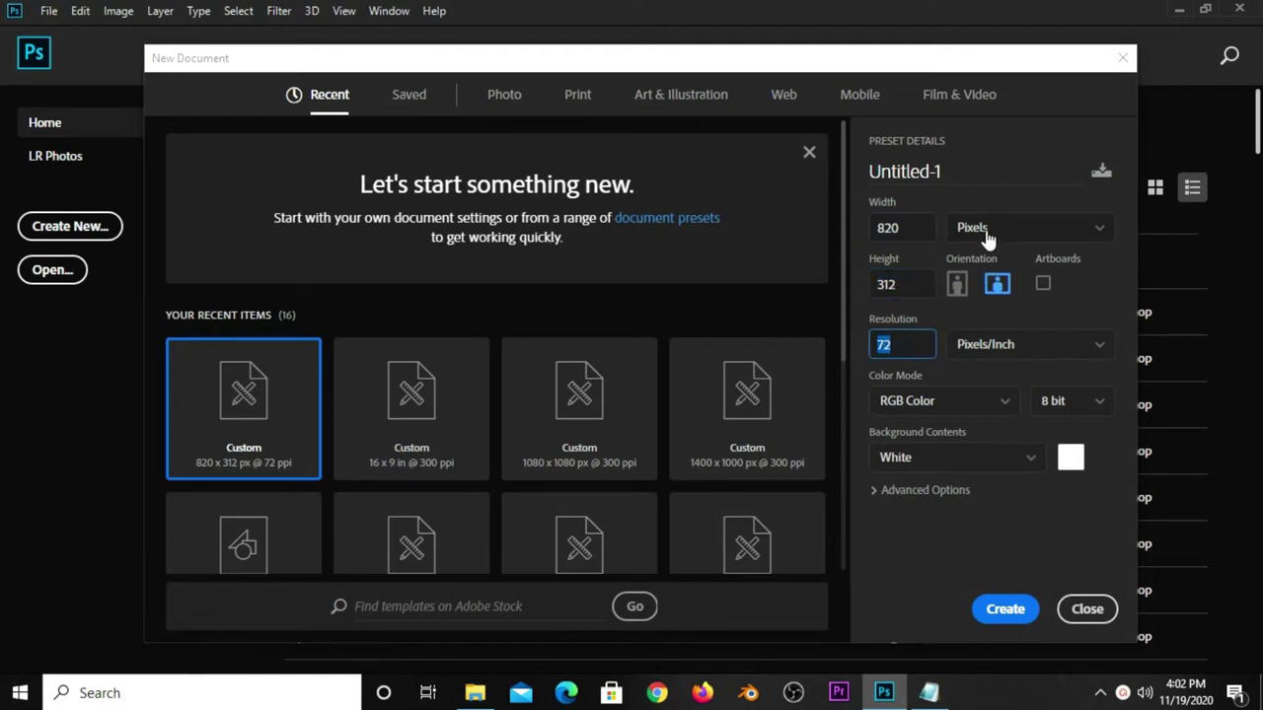
Create the 820 × 312 document and add a Solid Color fill layer
left_click(999, 610)
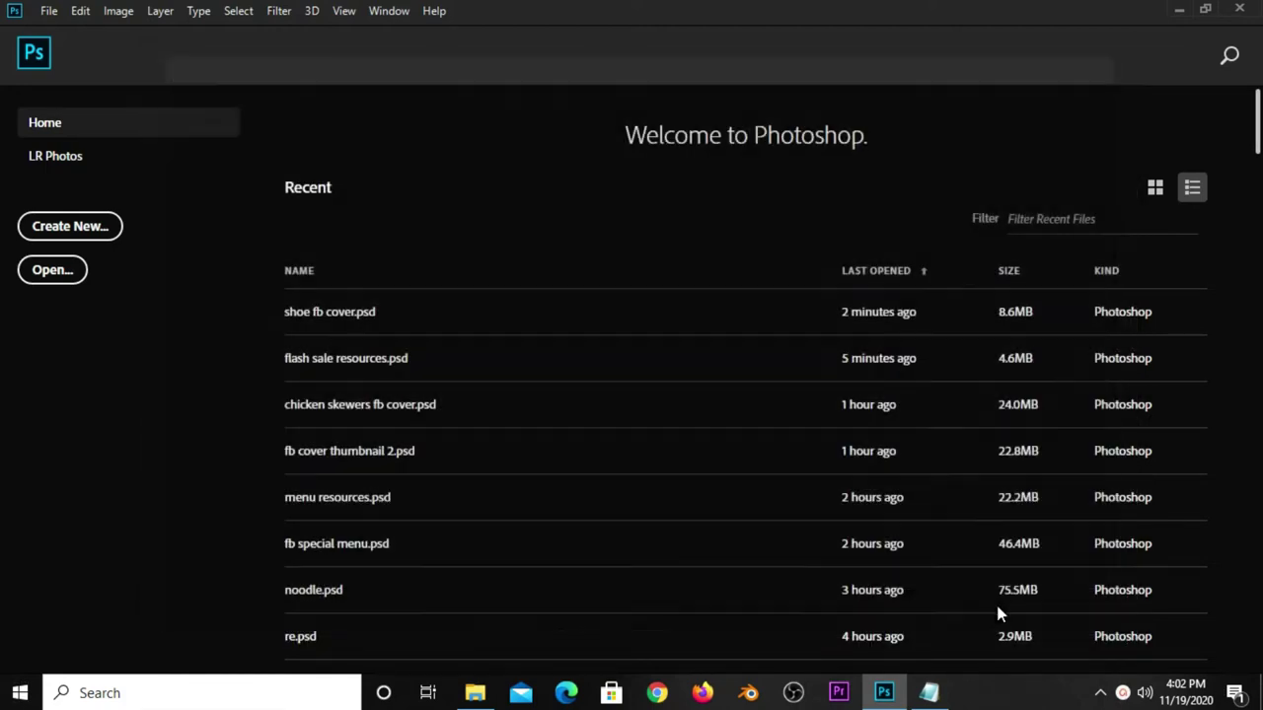
scroll(609, 343, "down", 1)
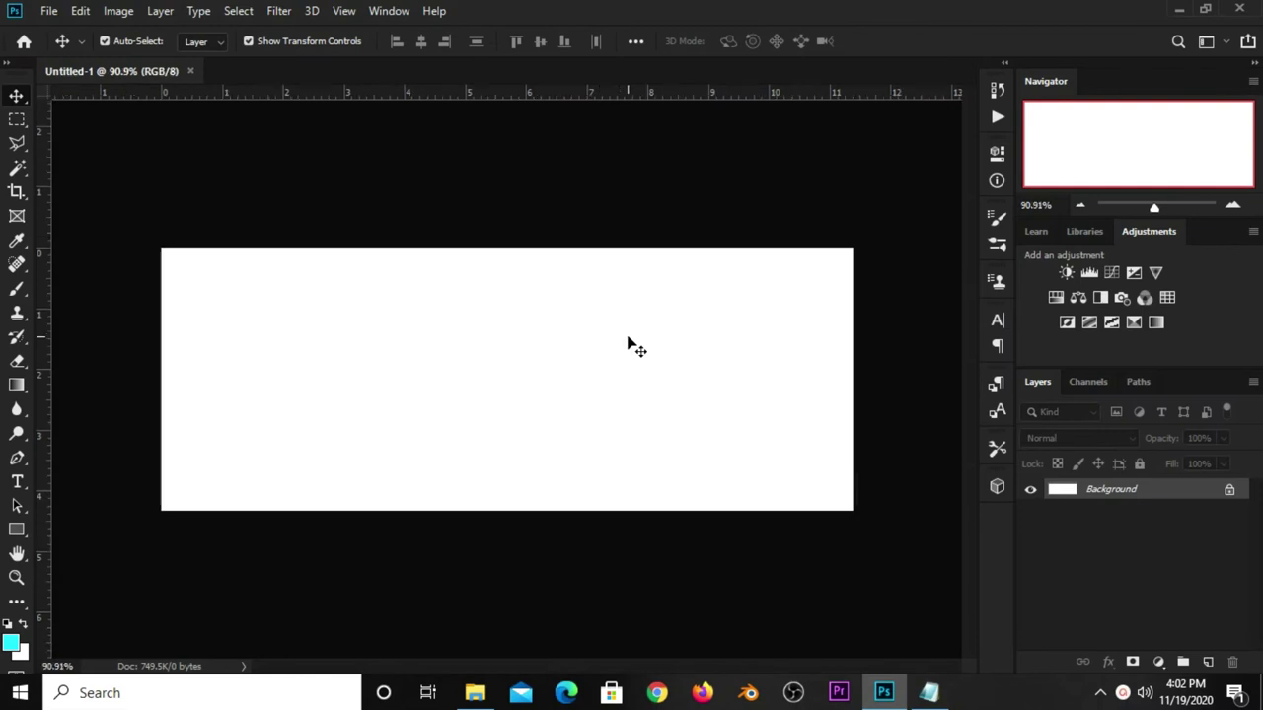
left_click(1164, 667)
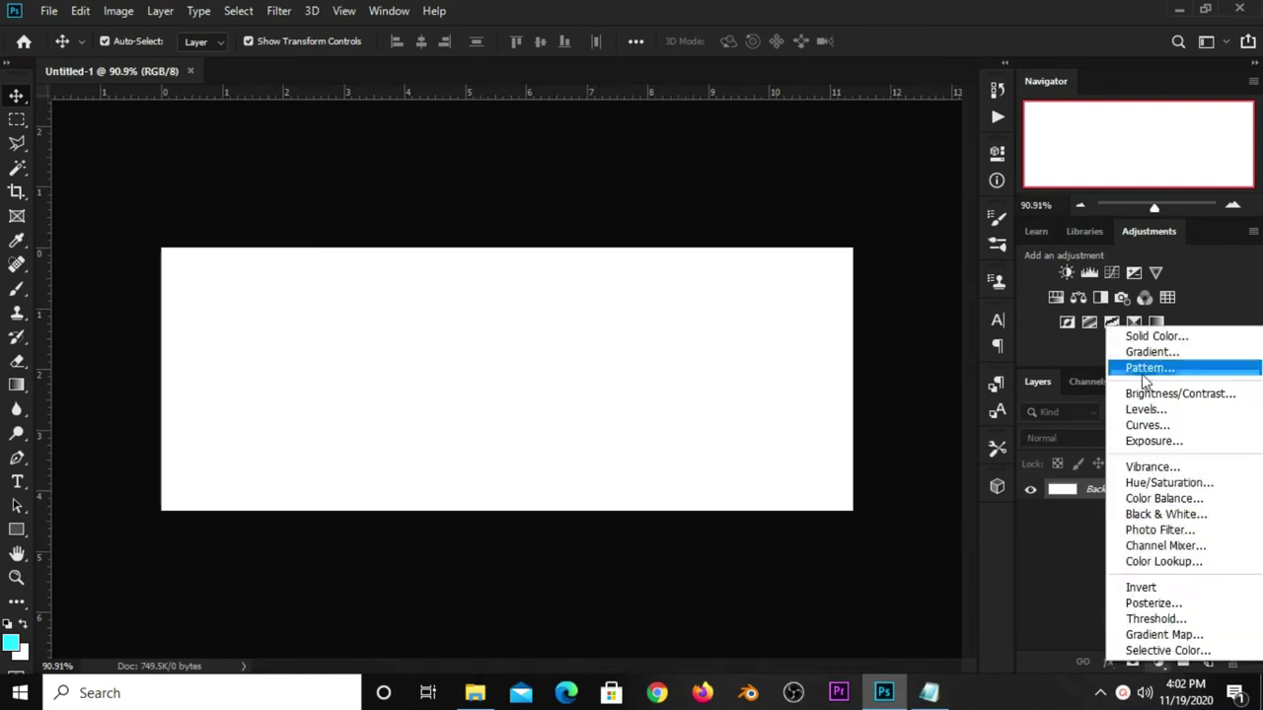
left_click(1146, 337)
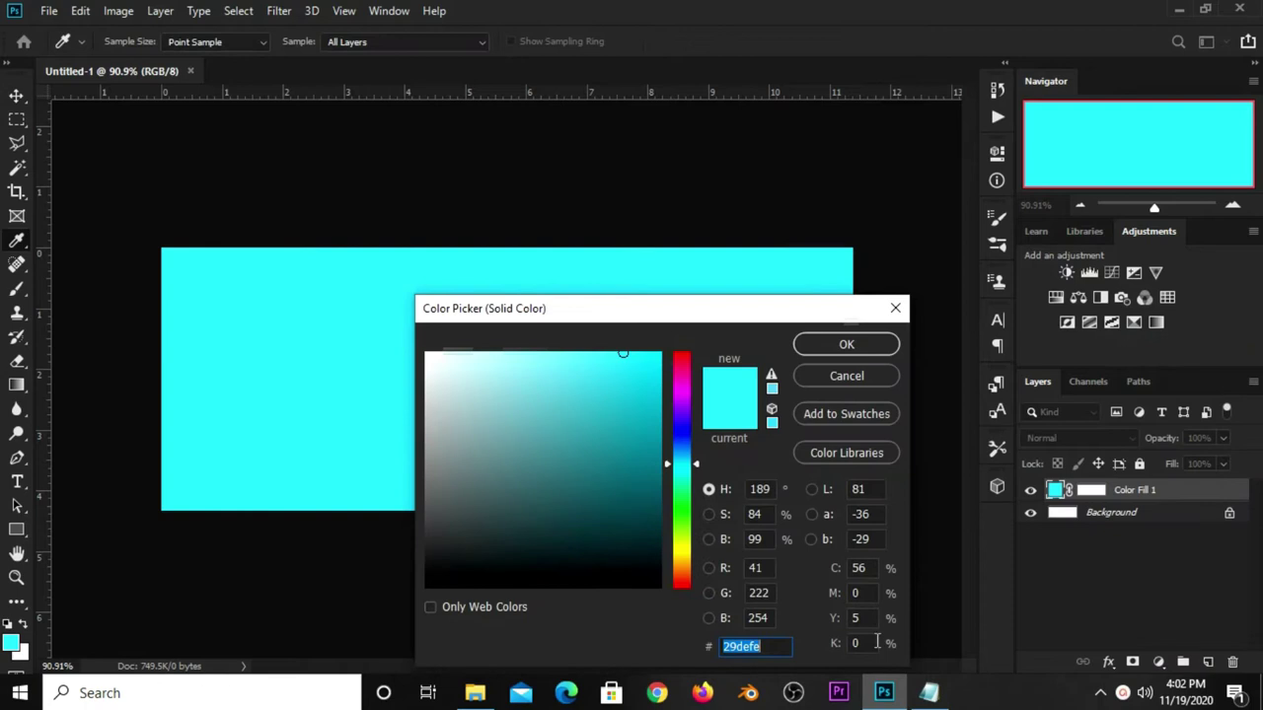
Copy 122a38 from the notes into the fill's hex field, confirm it, and view at 100%
left_click(928, 692)
double_click(696, 275)
right_click(689, 279)
left_click(731, 336)
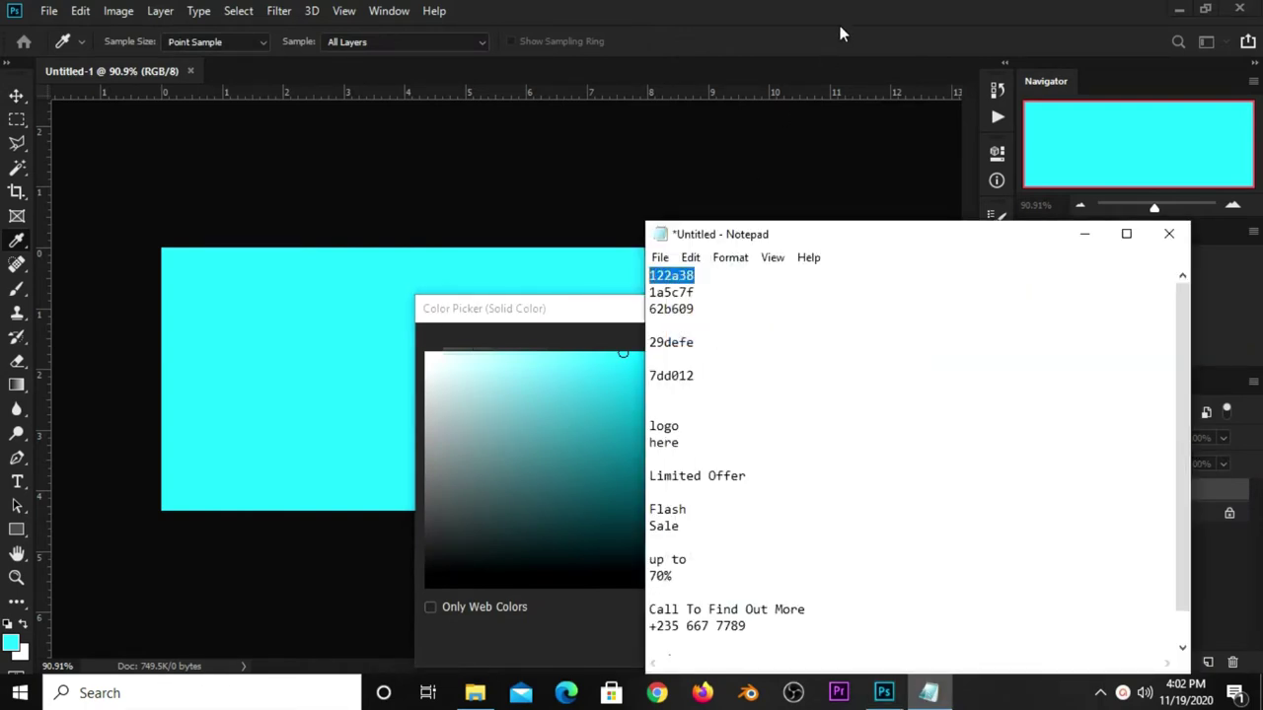
left_click(842, 34)
right_click(747, 649)
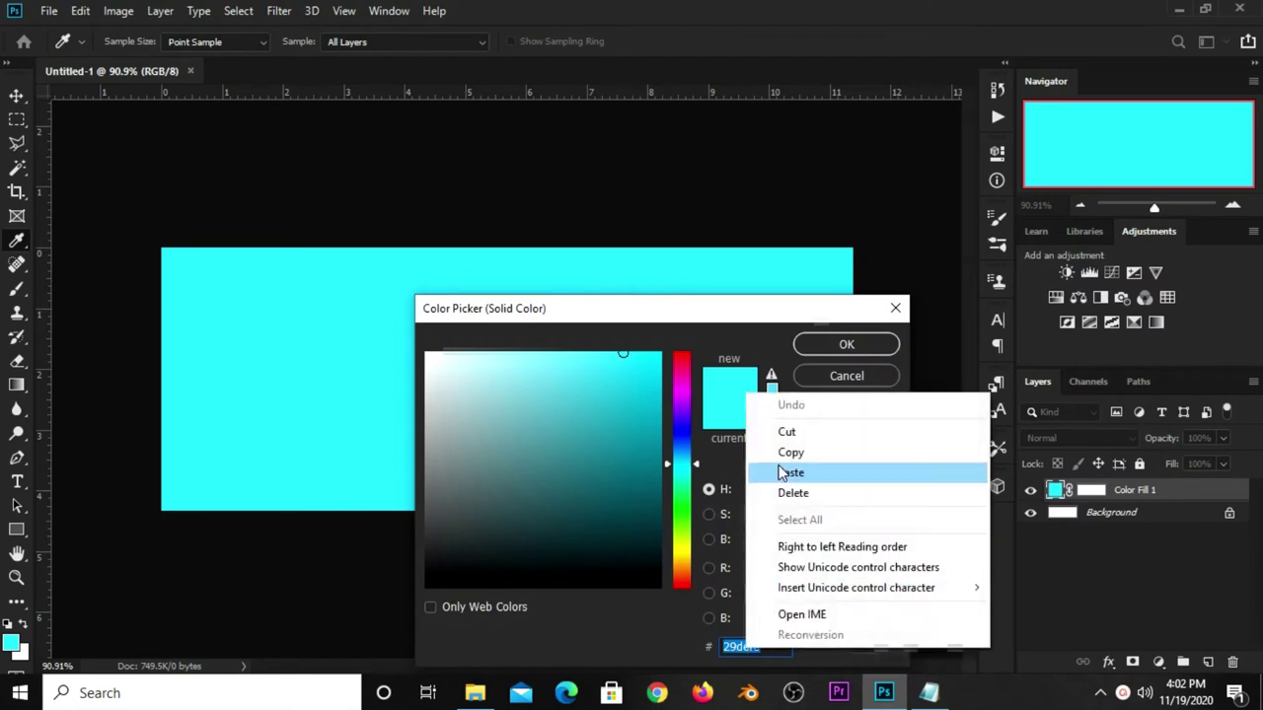
left_click(778, 471)
double_click(729, 646)
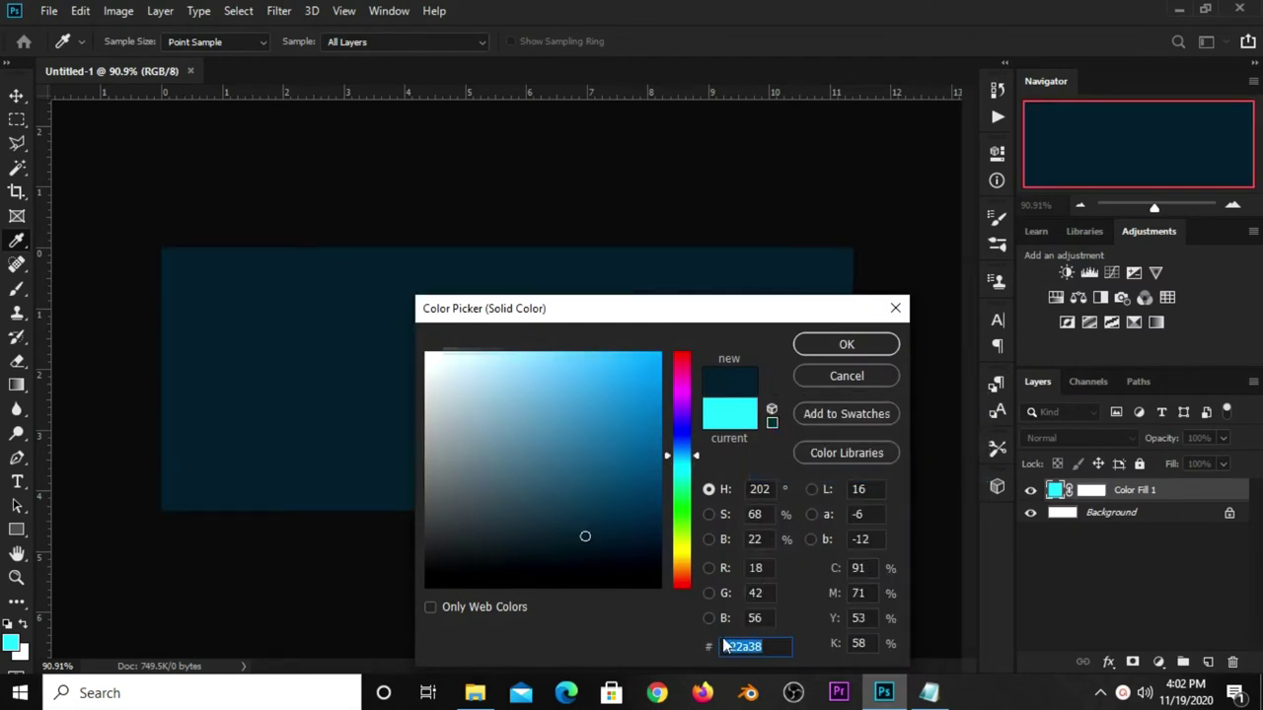
left_click(808, 343)
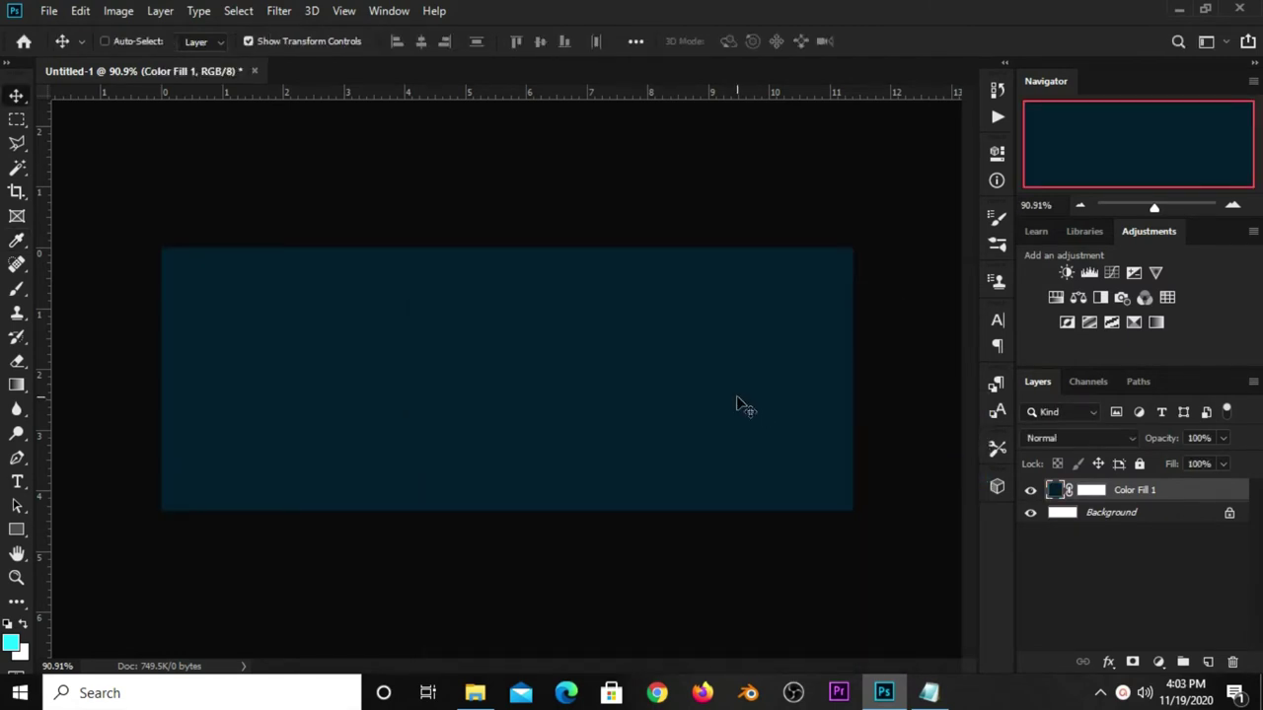
key("ctrl+1")
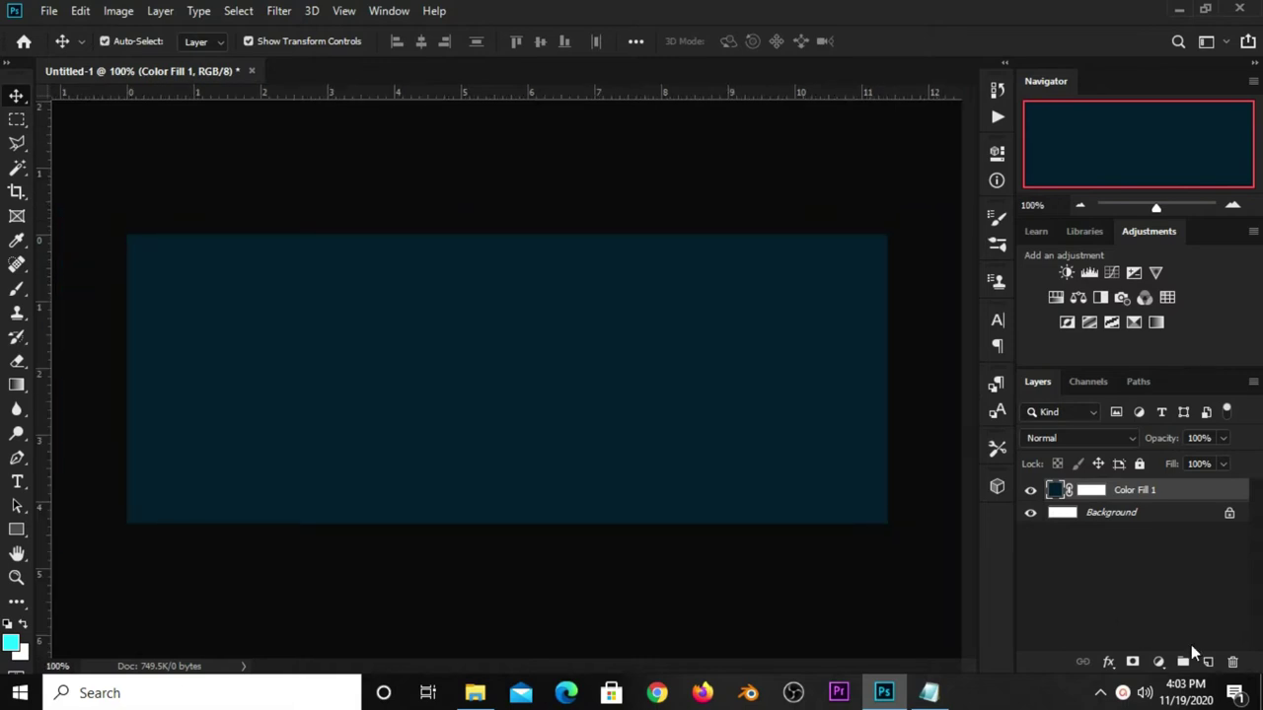
Add a new empty layer above the fill and pick the Brush tool
left_click(1208, 662)
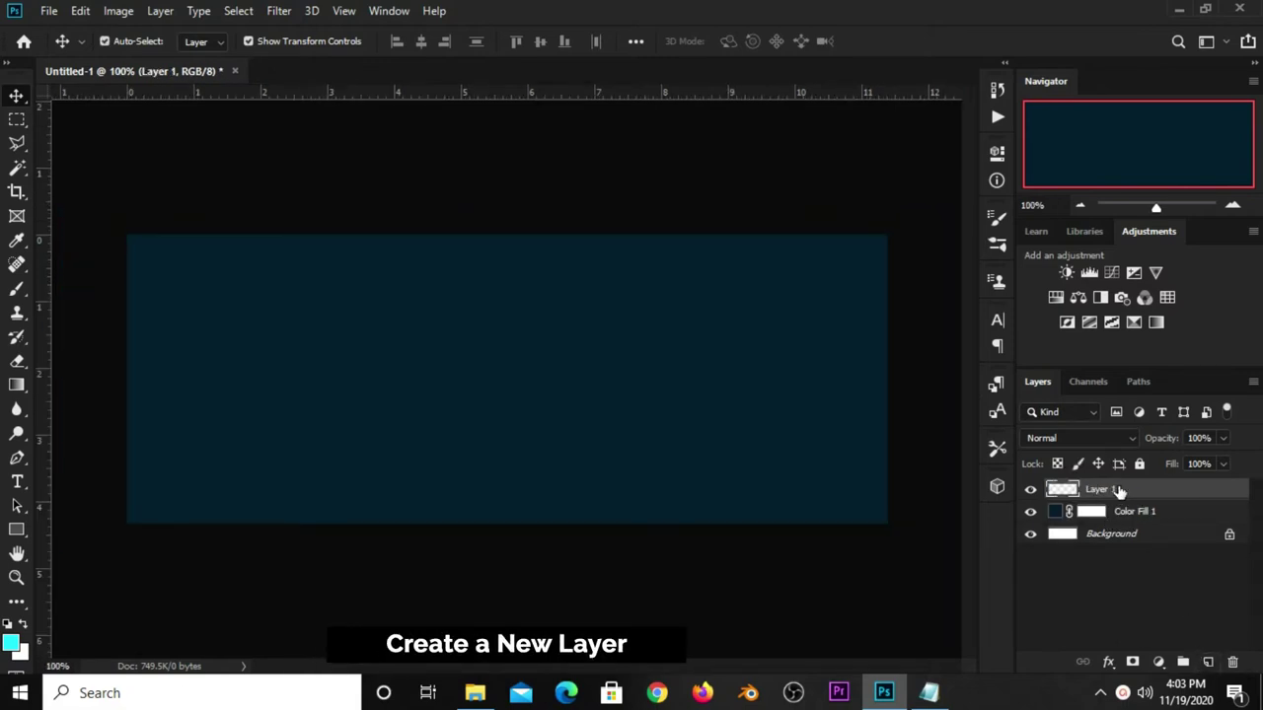
left_click(17, 288)
left_click(79, 288)
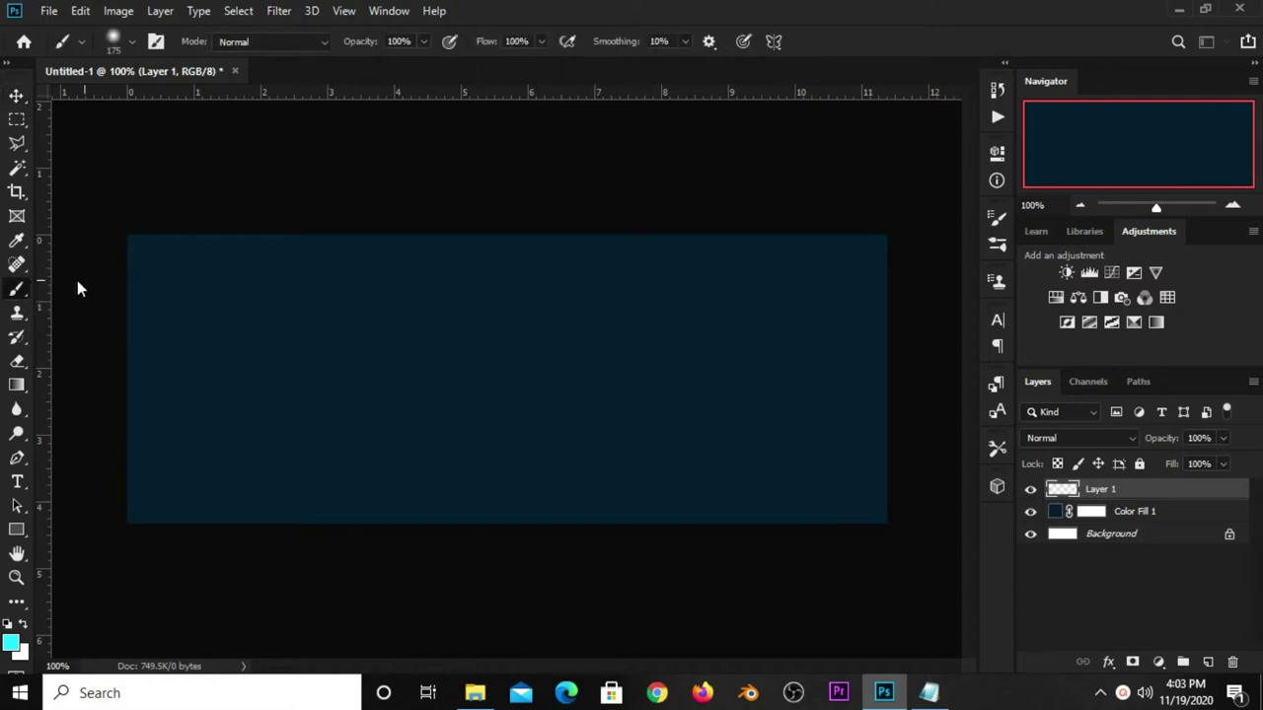
left_click(13, 646)
left_click(13, 646)
Set the foreground colour to 1a5c7f, copied from the colour notes
left_click(928, 693)
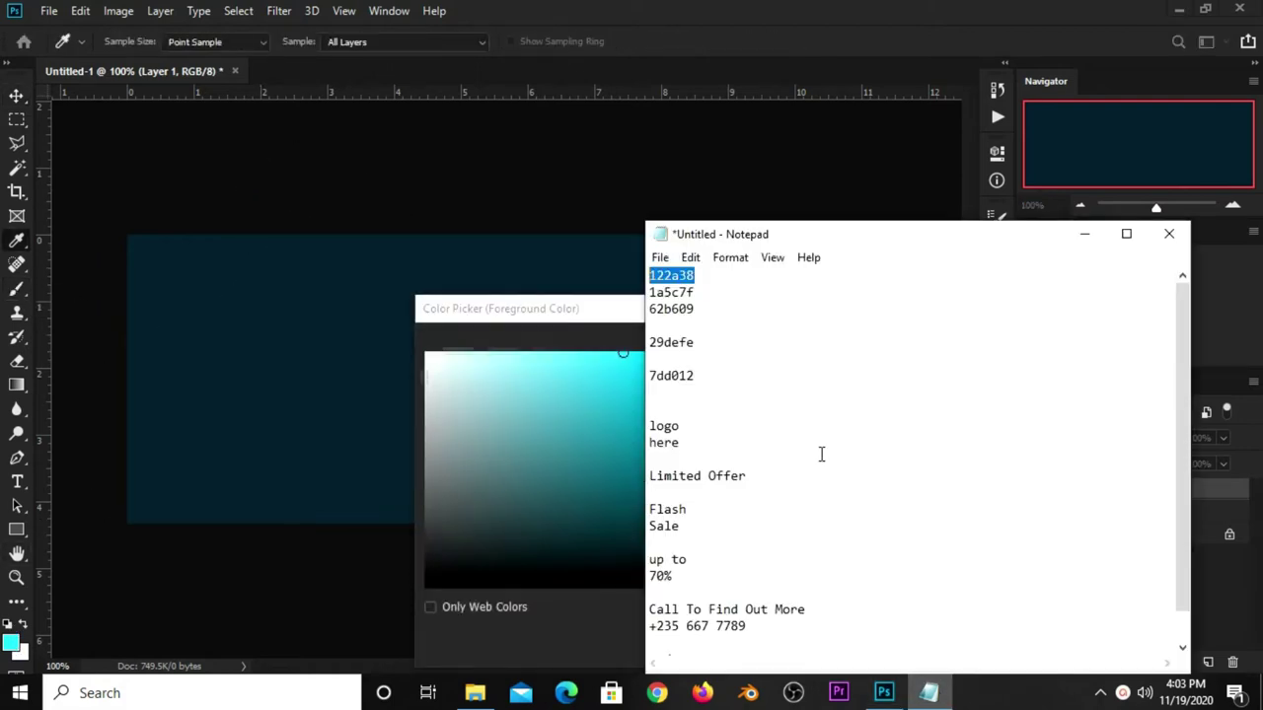
left_click_drag(694, 292, 641, 292)
right_click(653, 292)
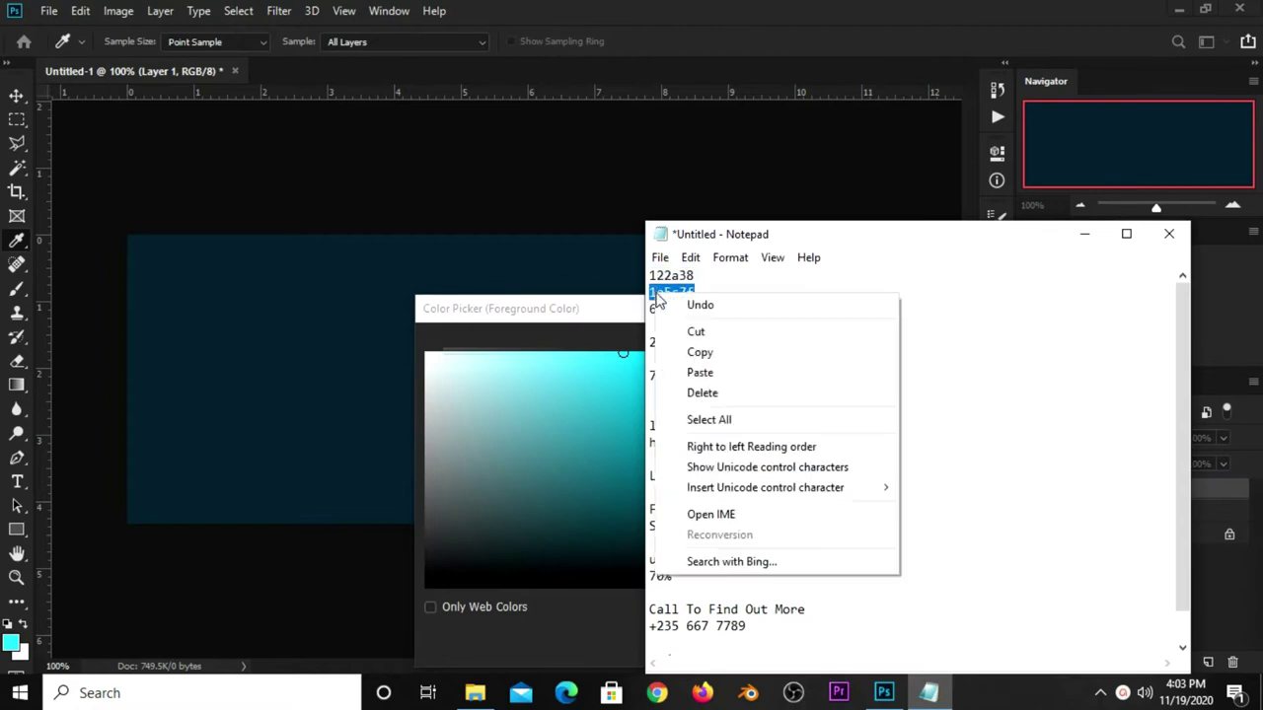
left_click(704, 352)
left_click(619, 606)
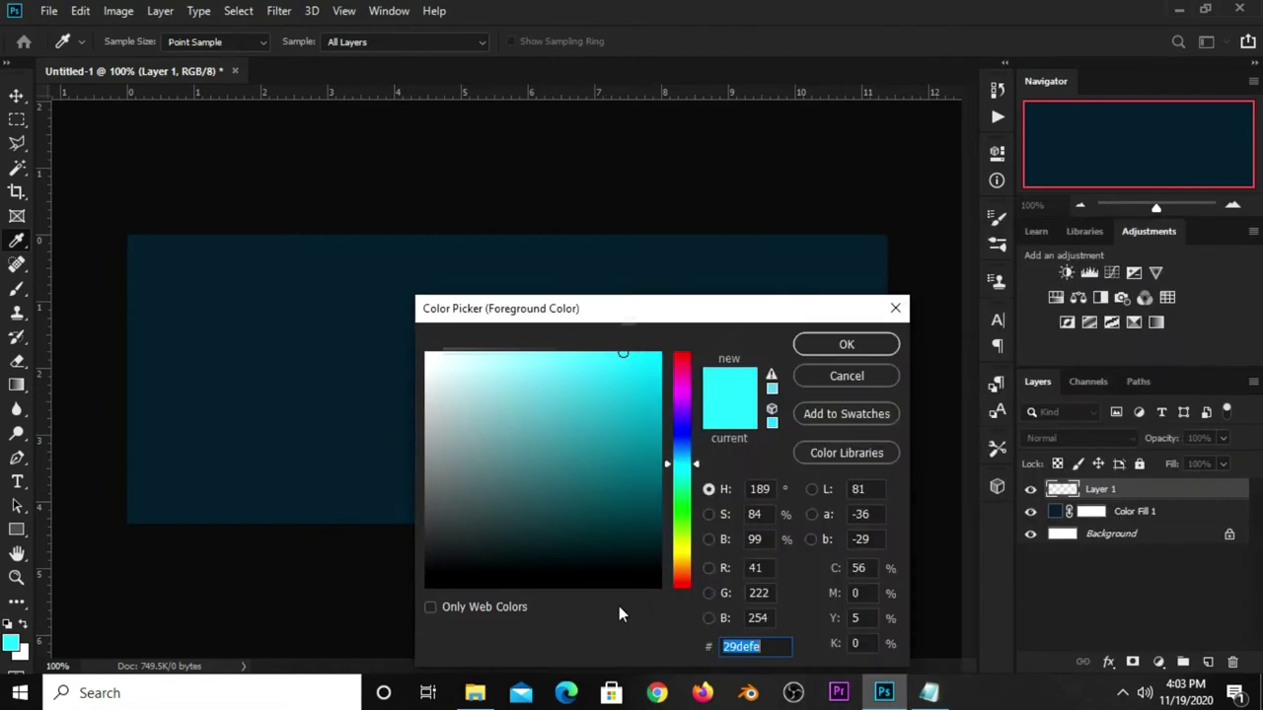
right_click(723, 641)
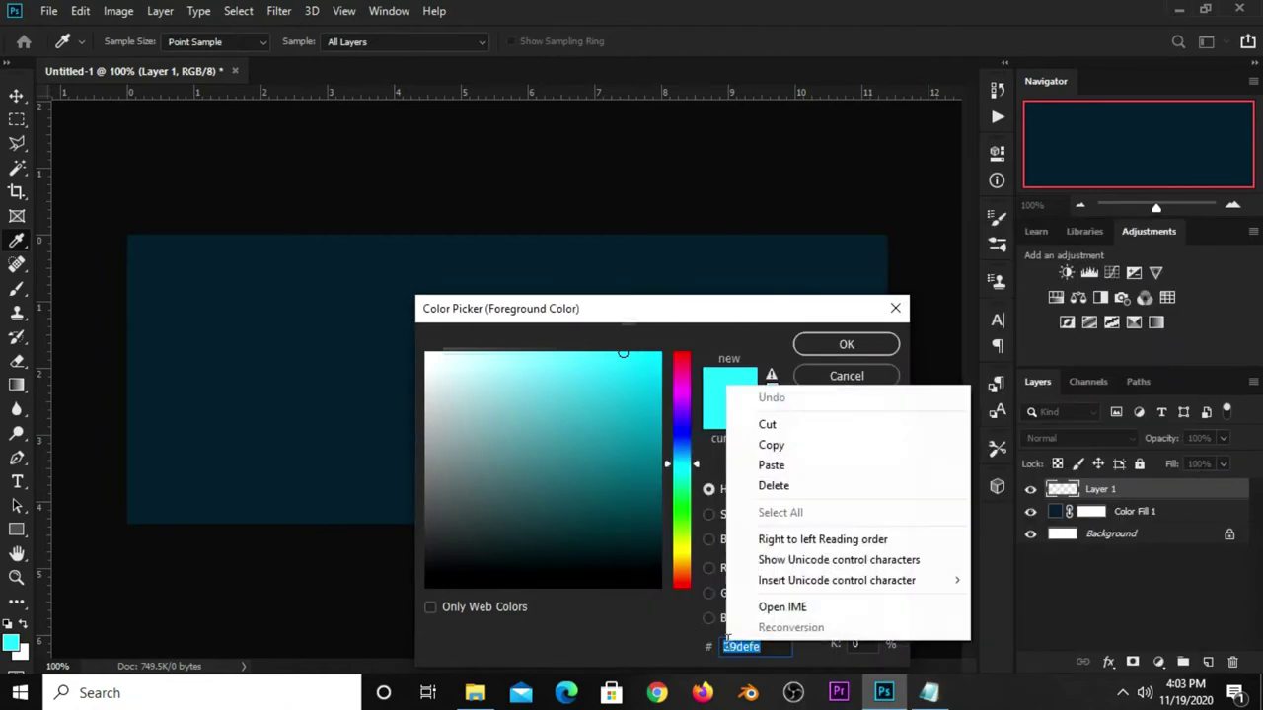
left_click(755, 465)
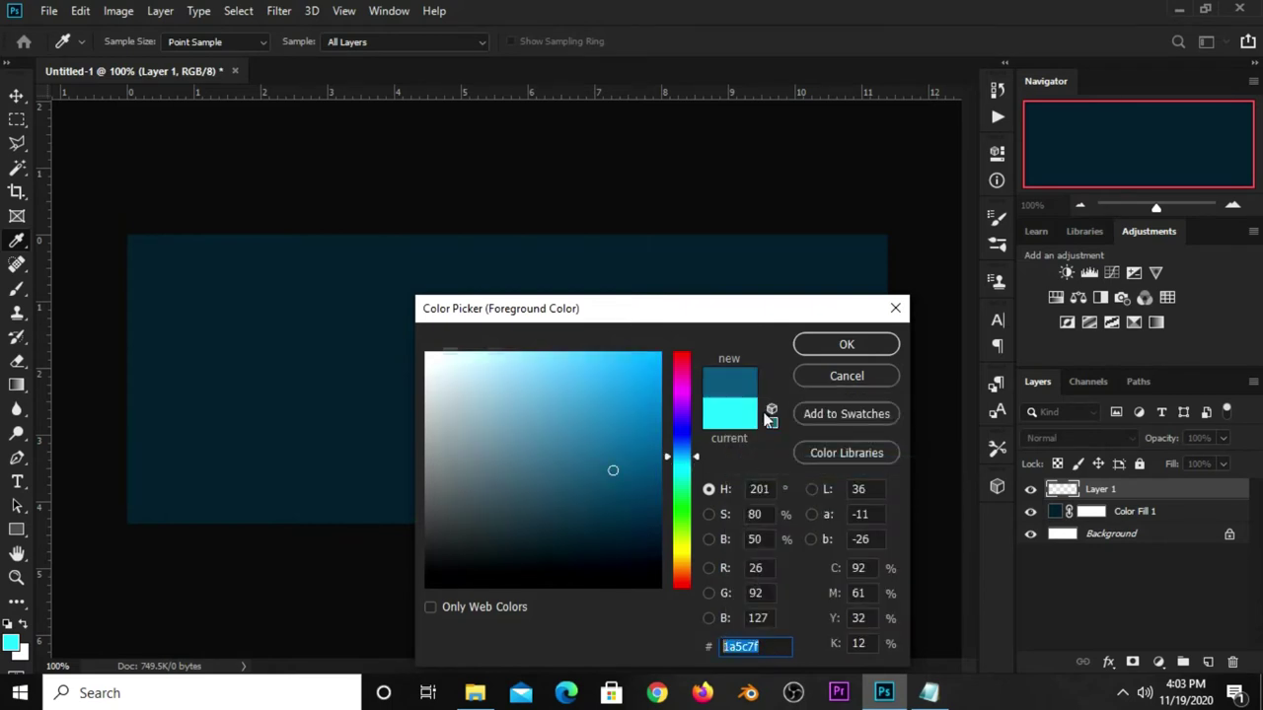
left_click(834, 343)
Enlarge the brush to about 512 px and paint one soft blue glow in the centre
key("b")
key("bracketright")
key("bracketright")
key("bracketright")
key("bracketright")
key("bracketright")
key("bracketright")
key("bracketright")
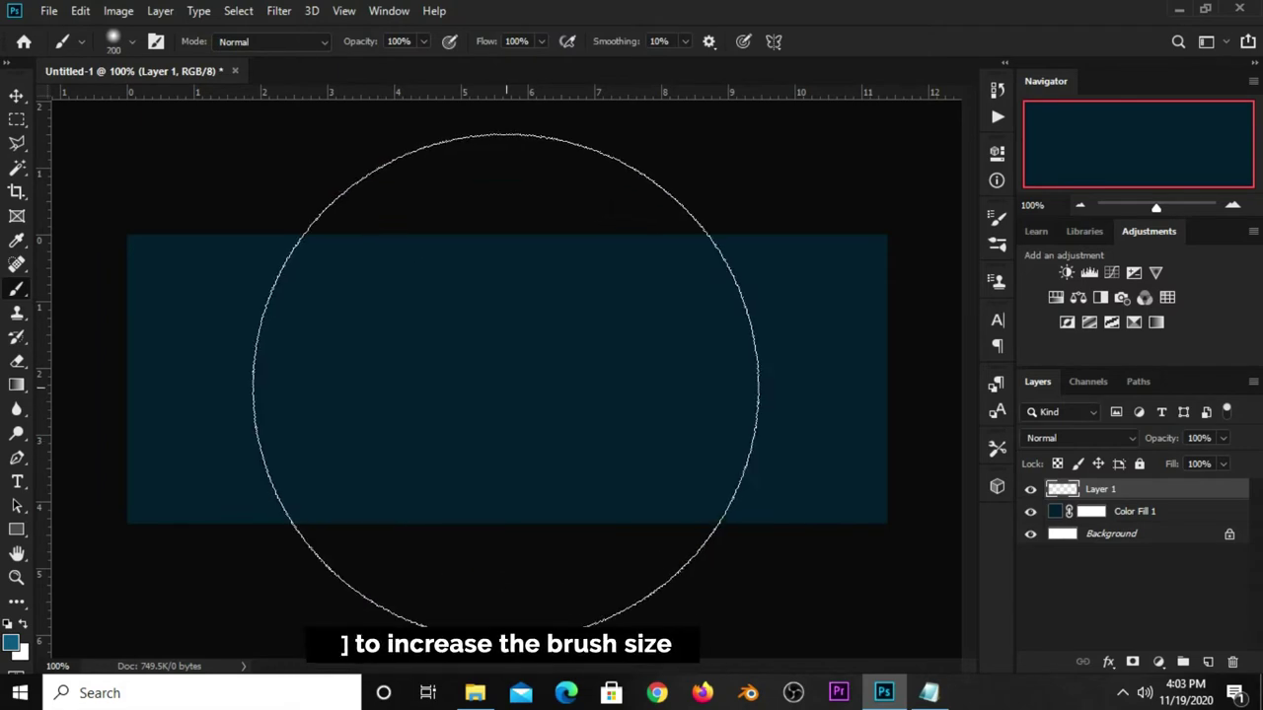
left_click(512, 377)
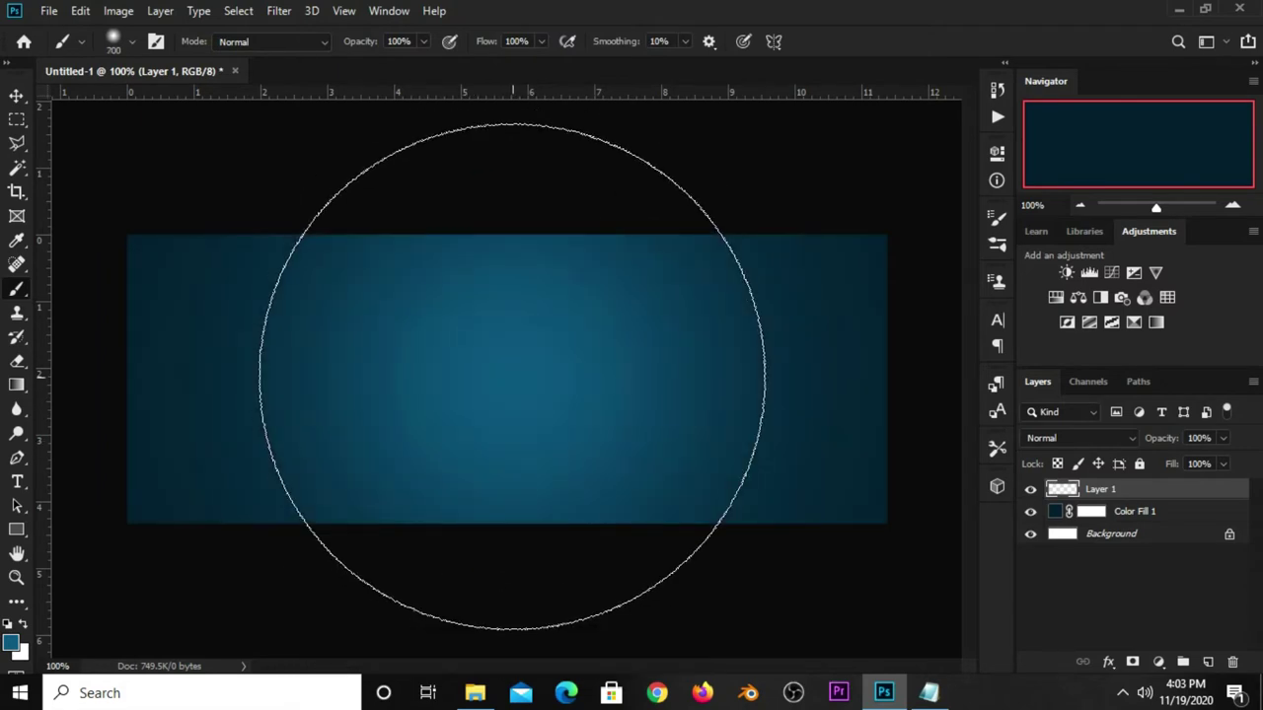
left_click(17, 95)
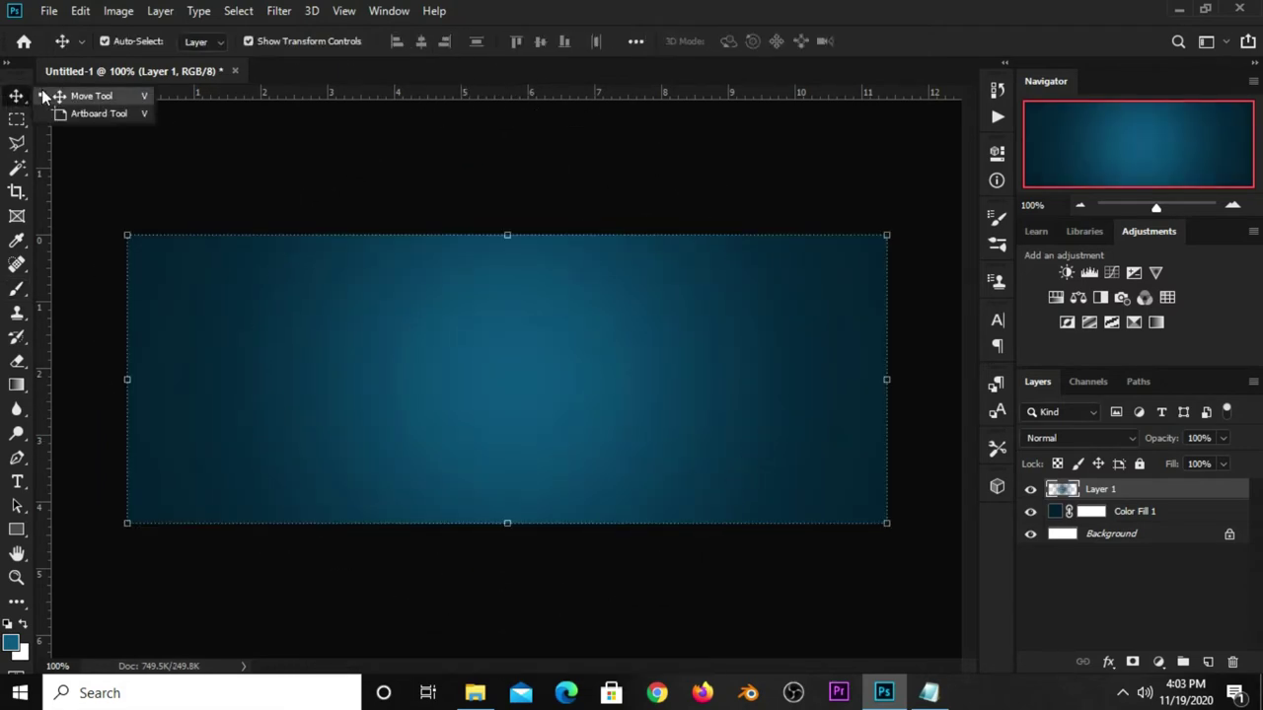
left_click(259, 172)
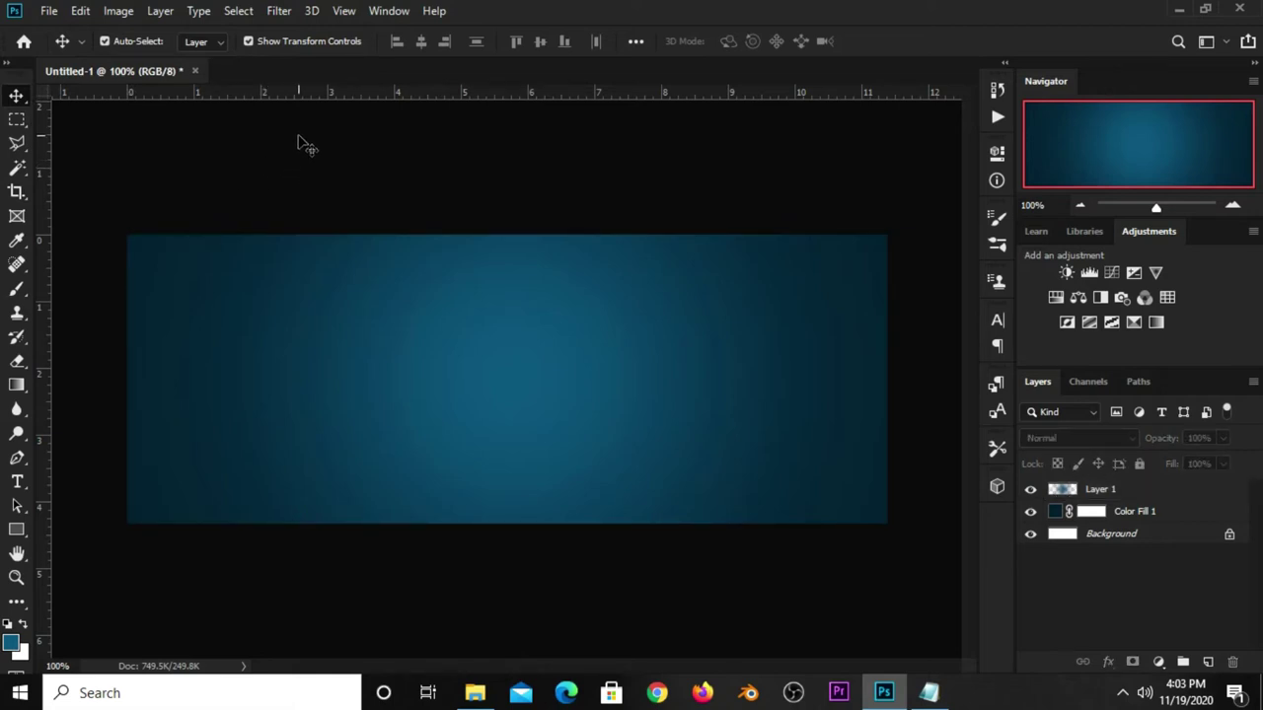
Draw a wide ellipse across the banner's bottom edge with the Ellipse Tool
left_click(18, 529)
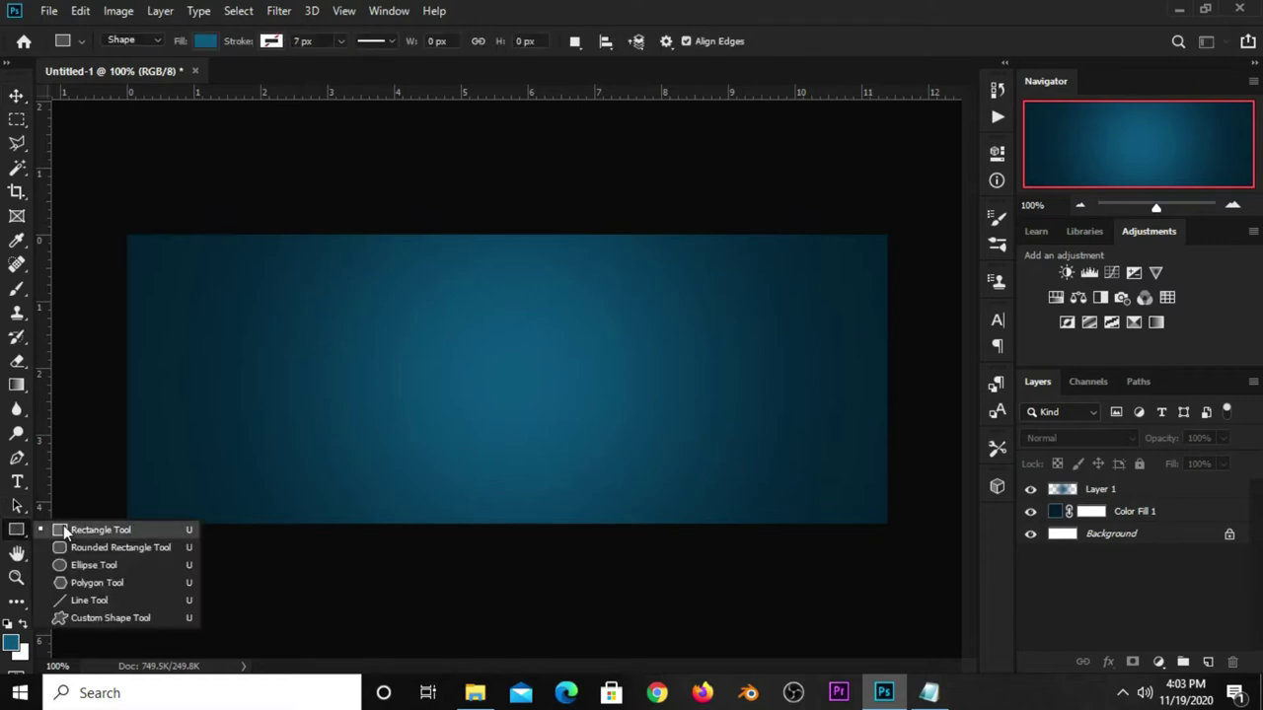
left_click(84, 570)
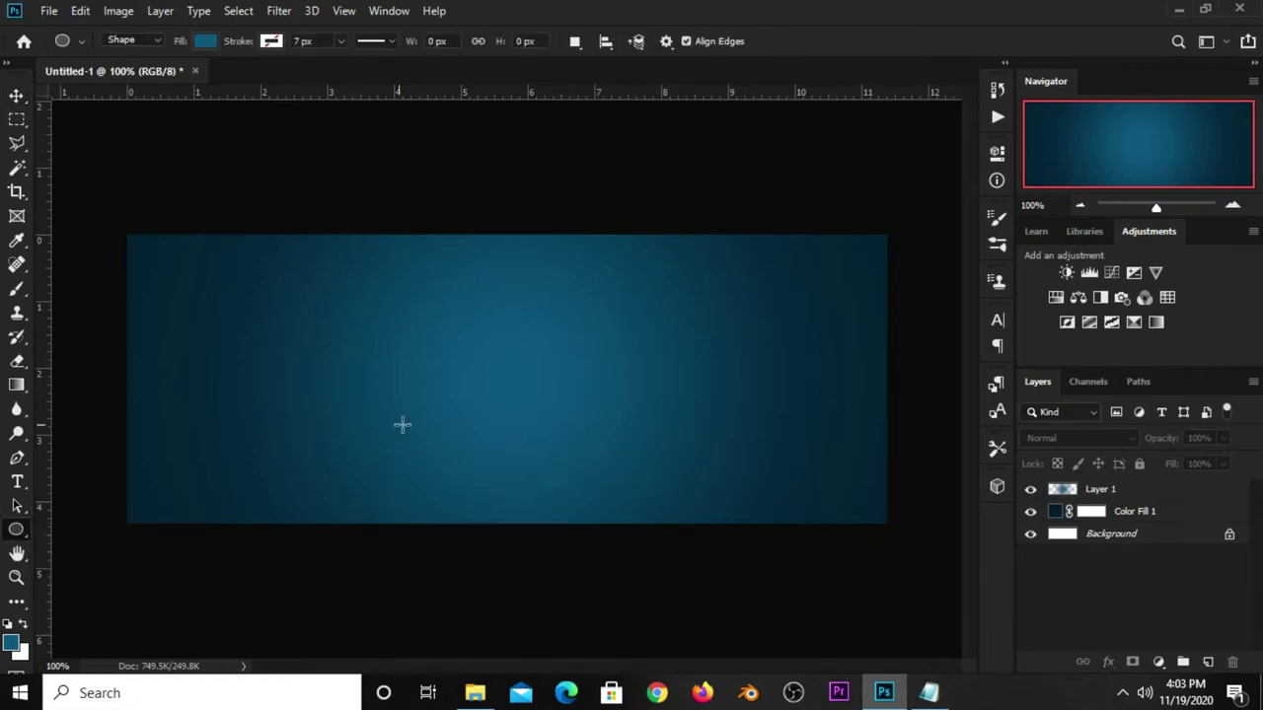
left_click_drag(428, 440, 760, 608)
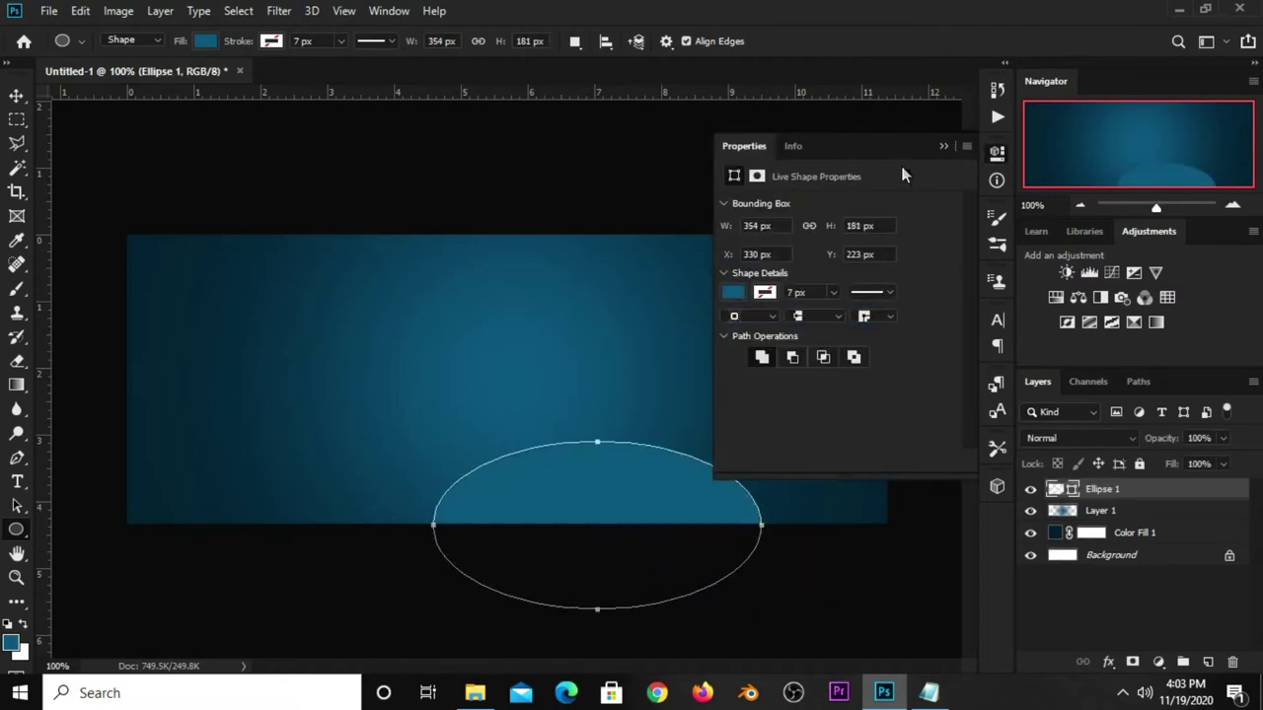
Move and stretch the ellipse with Free Transform so it sits centred as a dome
key("v")
left_click_drag(613, 490, 580, 491)
key("ctrl+t")
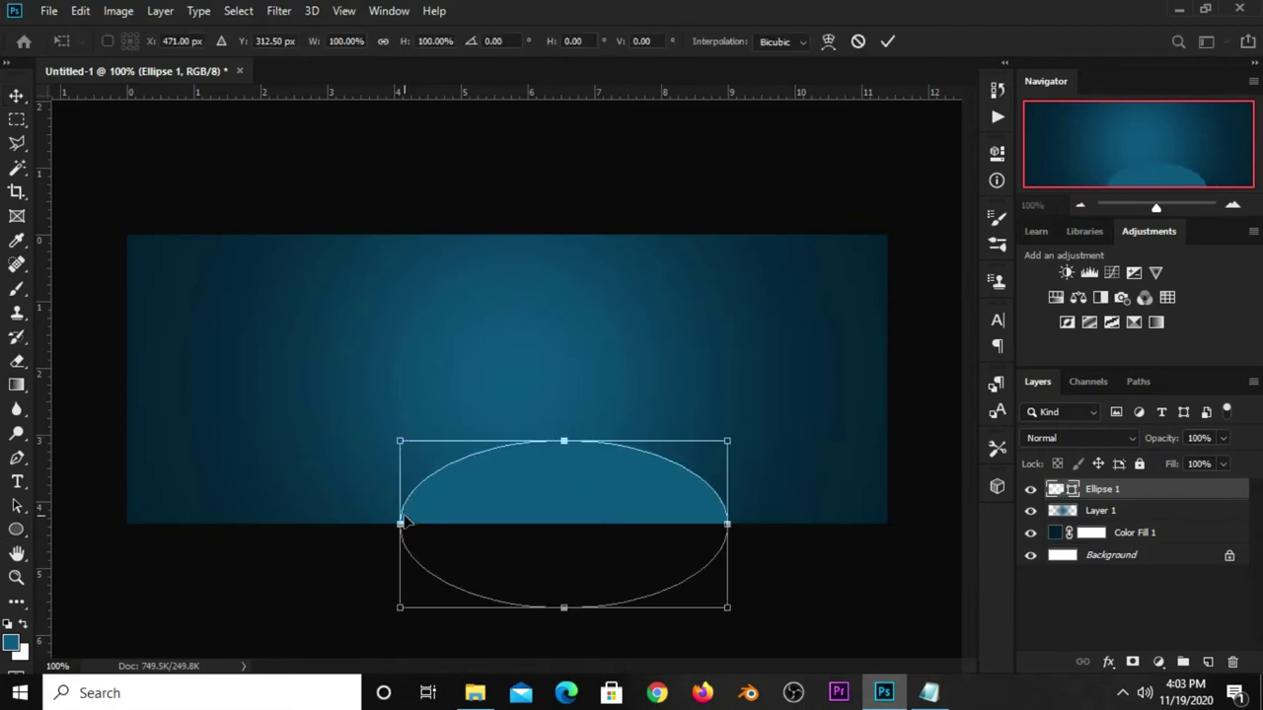
left_click_drag(399, 520, 374, 523)
left_click_drag(575, 443, 575, 438)
left_click_drag(545, 500, 531, 515)
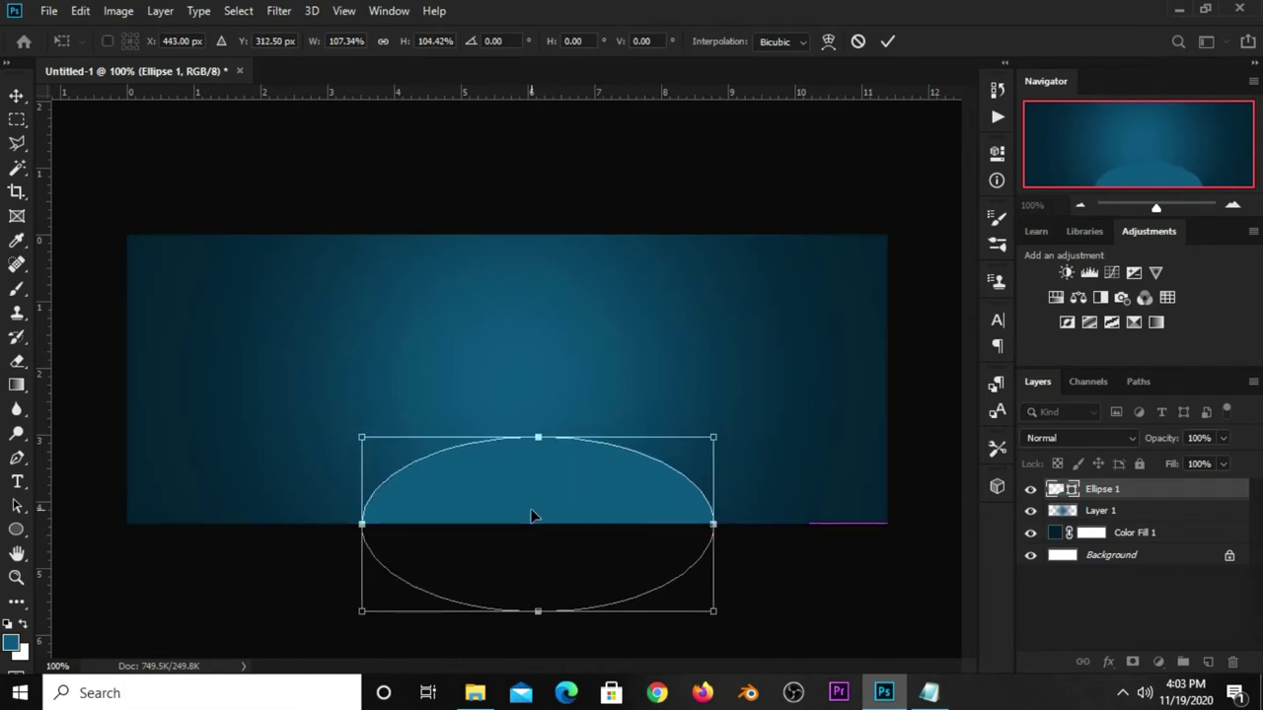
key("Return")
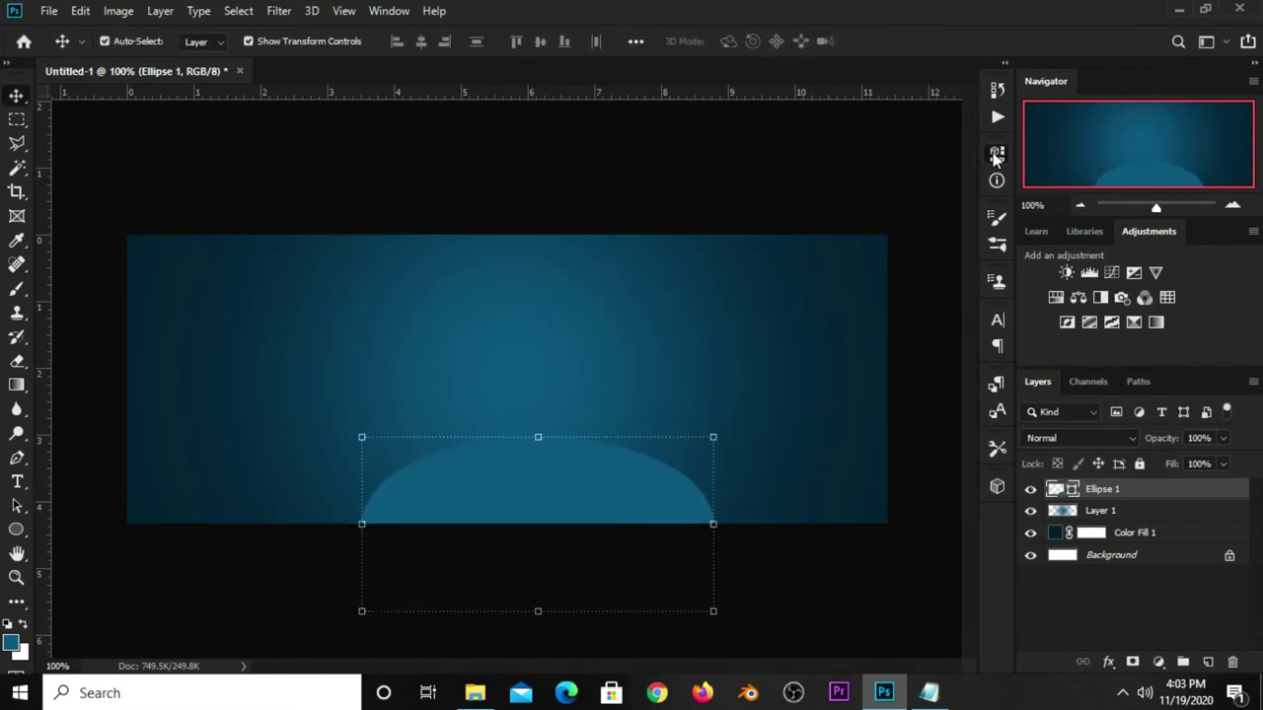
left_click(997, 154)
Open the ellipse's fill colour picker and paste 29defe from the notes
left_click(734, 293)
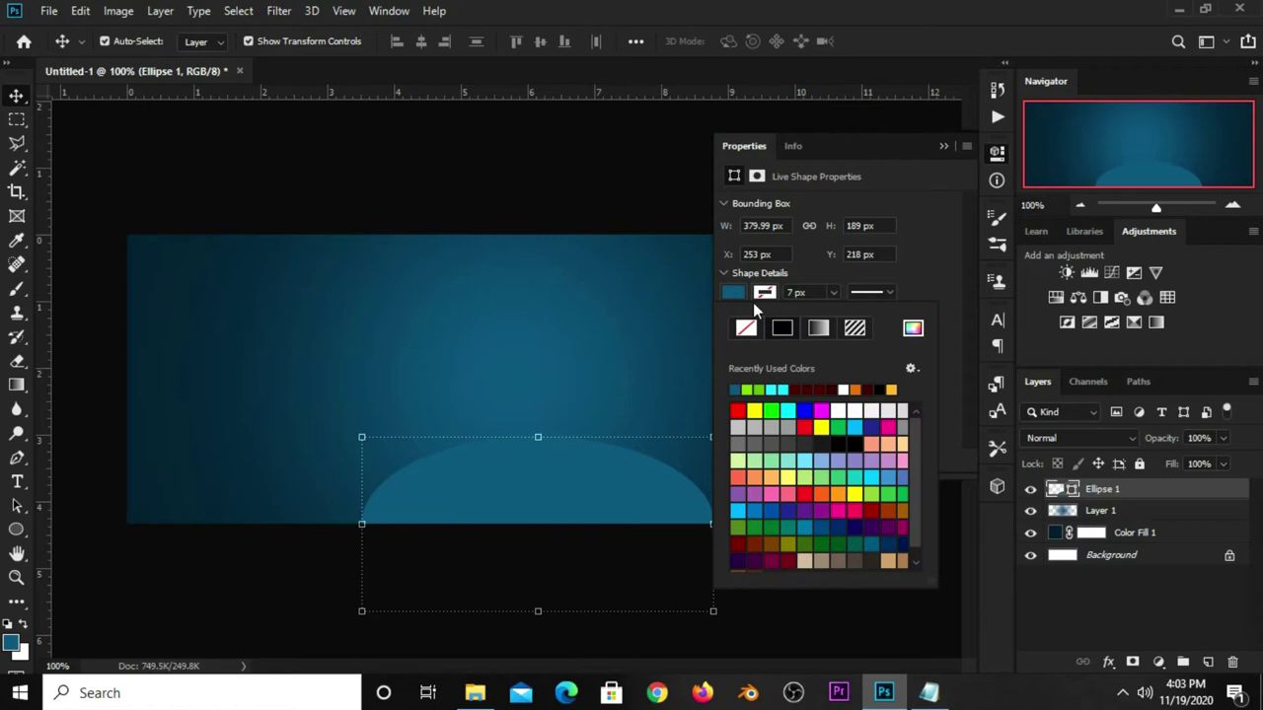
left_click(912, 328)
left_click(929, 693)
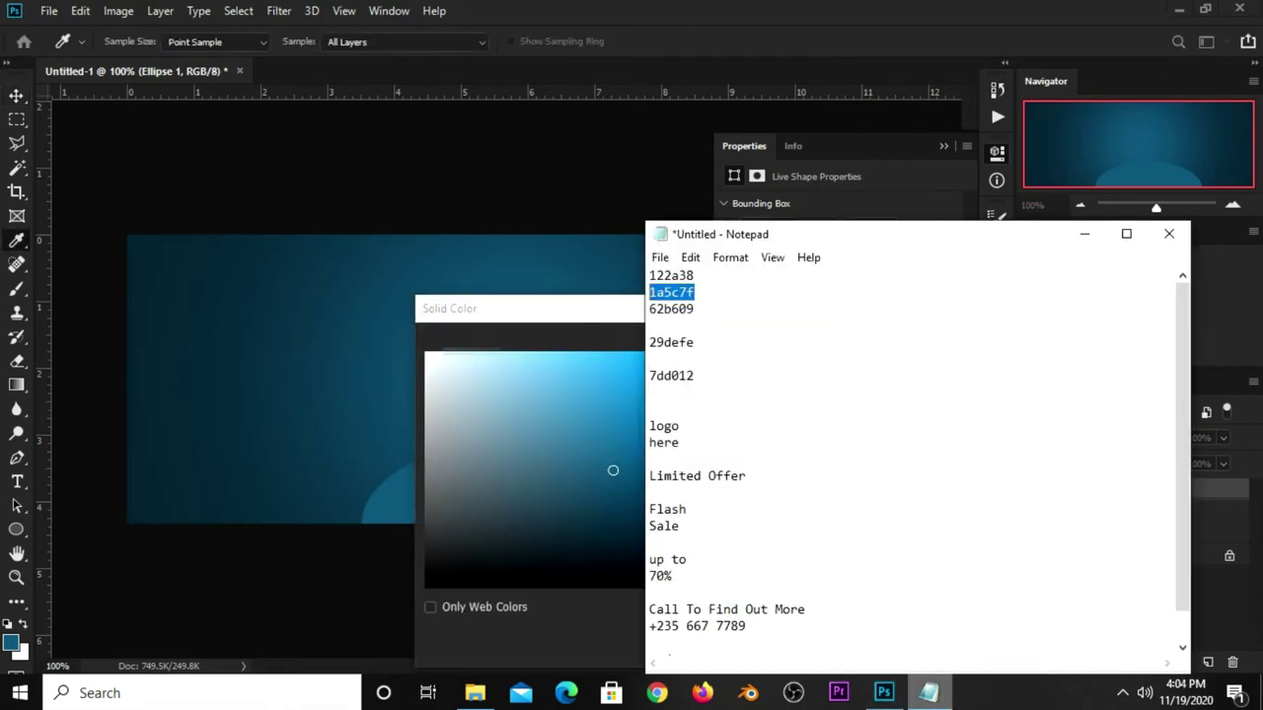
left_click_drag(702, 343, 647, 343)
right_click(659, 344)
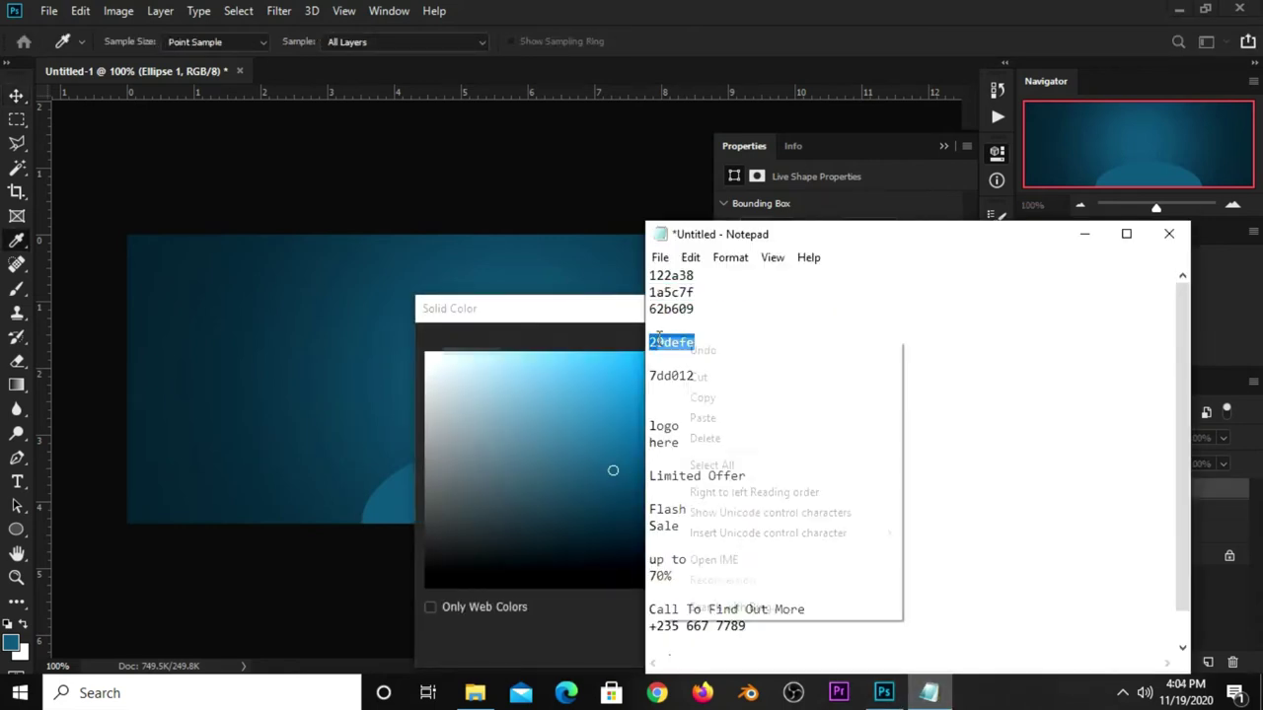
left_click(694, 399)
left_click(590, 625)
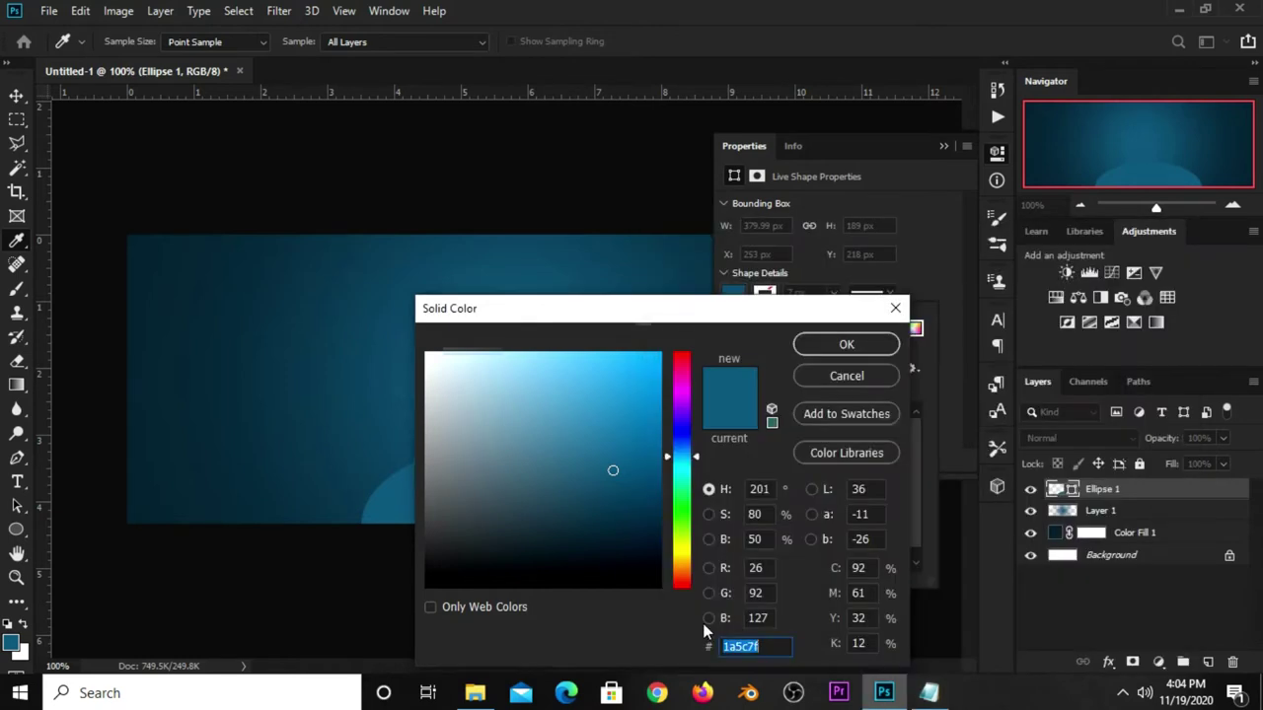
right_click(740, 643)
left_click(784, 469)
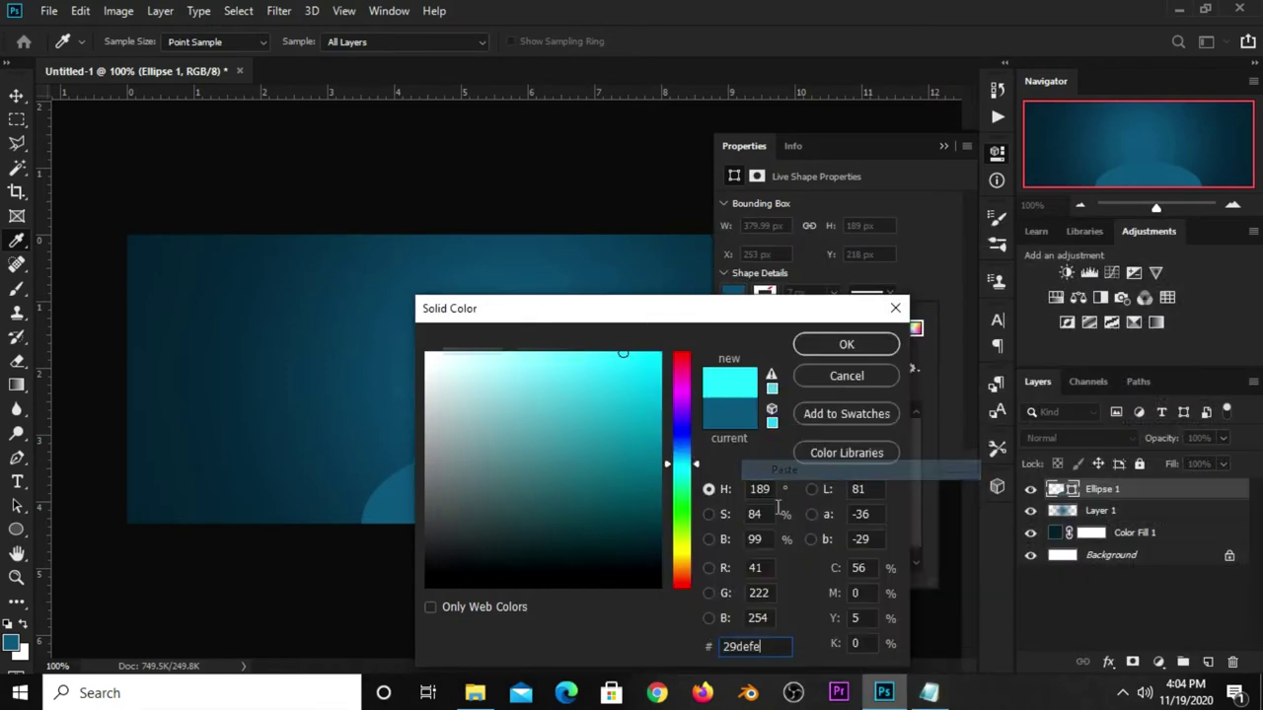
Replace the hex value with 62b609 copied from the notes
left_click(928, 693)
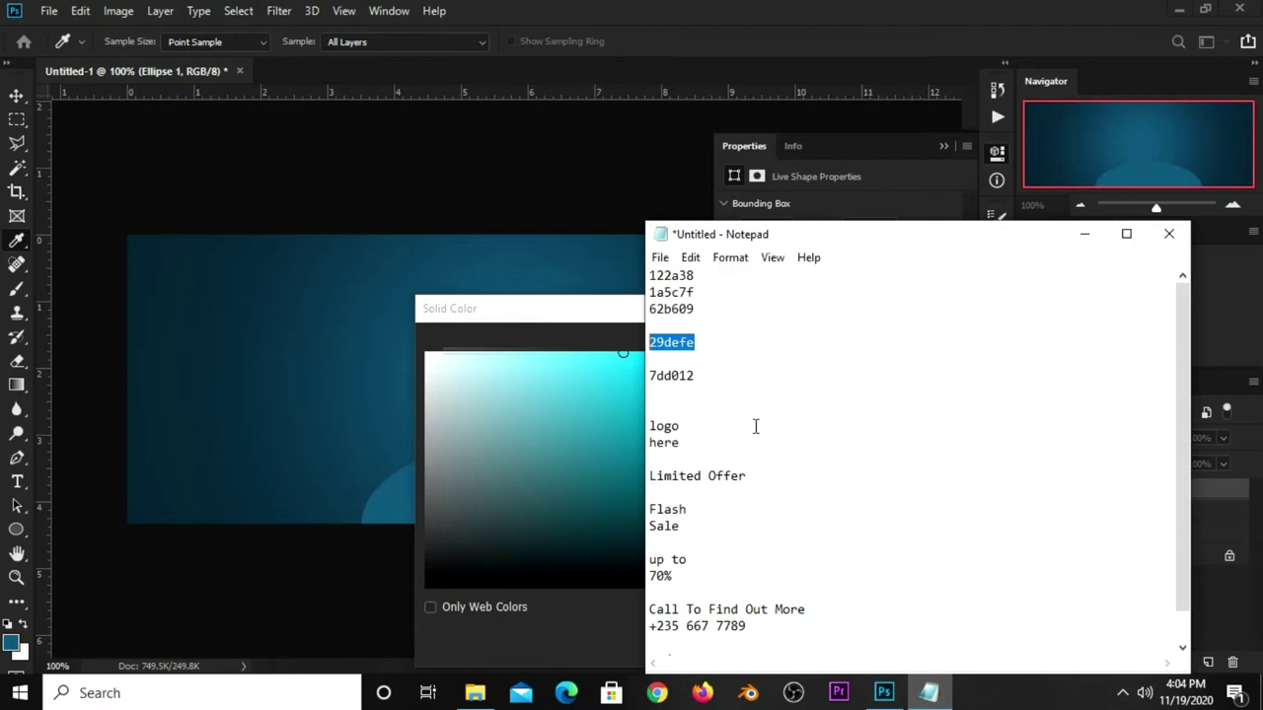
left_click(733, 341)
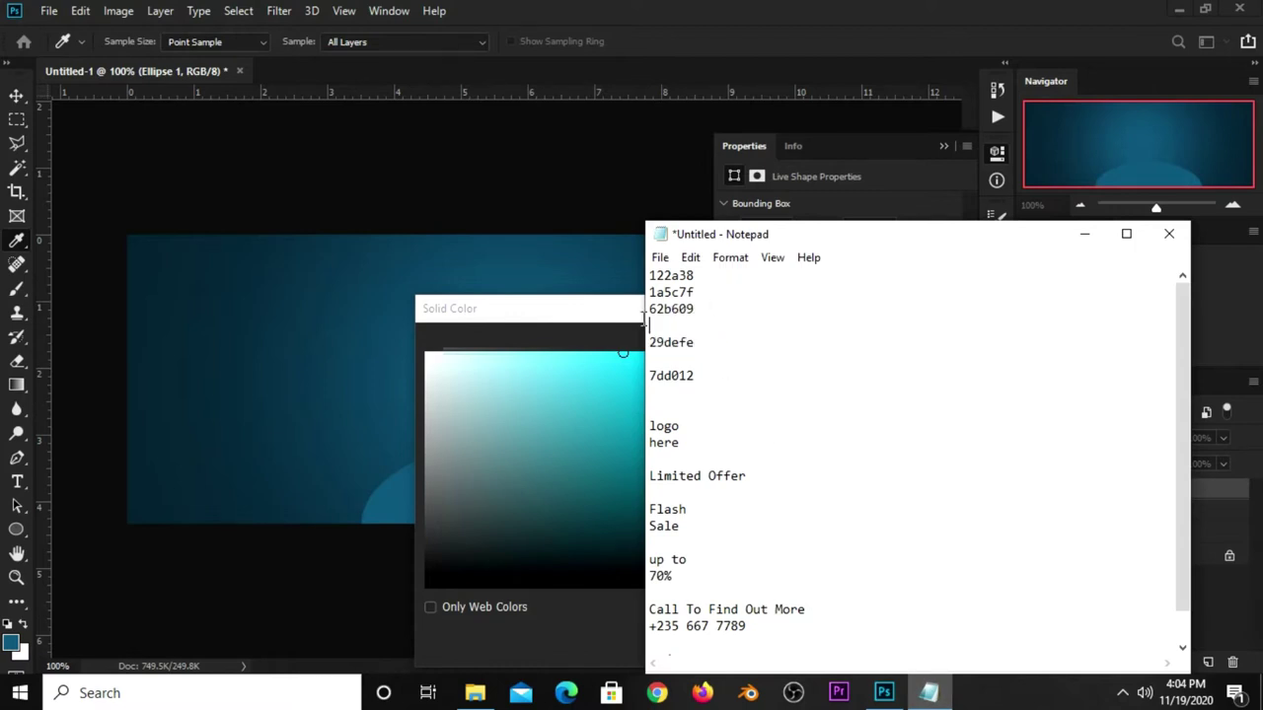
left_click_drag(681, 312, 649, 309)
right_click(667, 309)
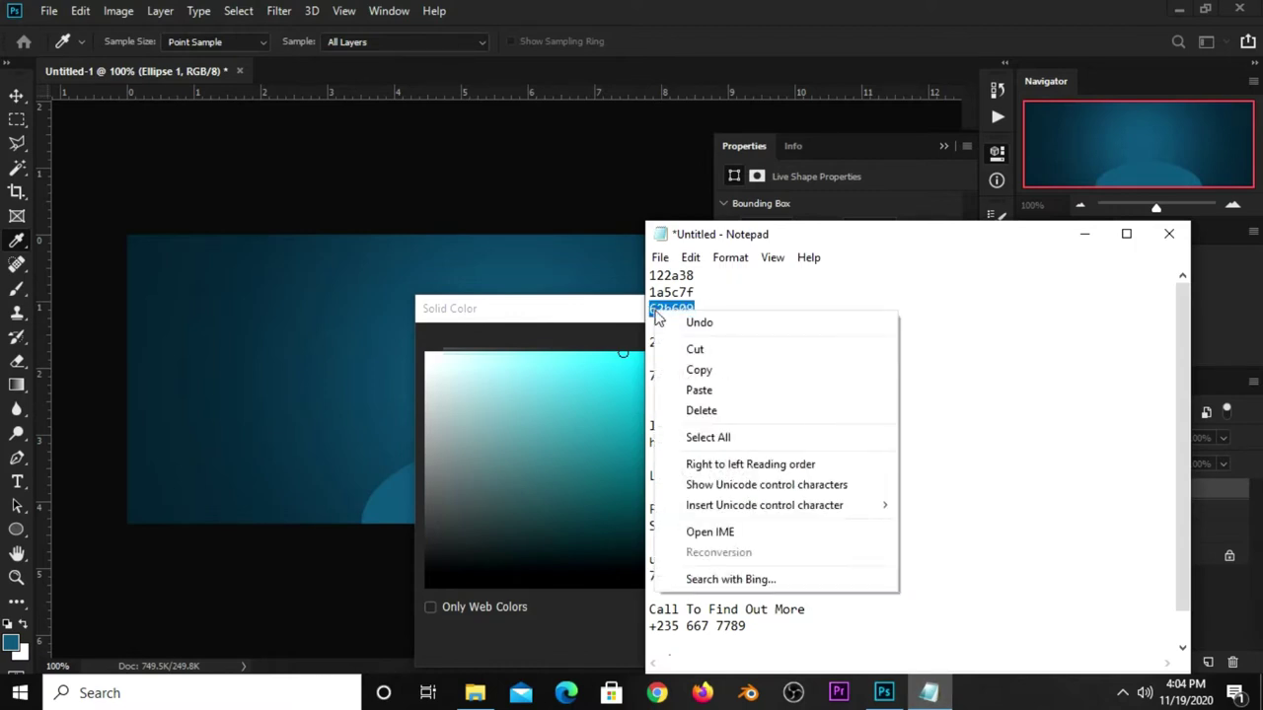
left_click(704, 369)
left_click(586, 634)
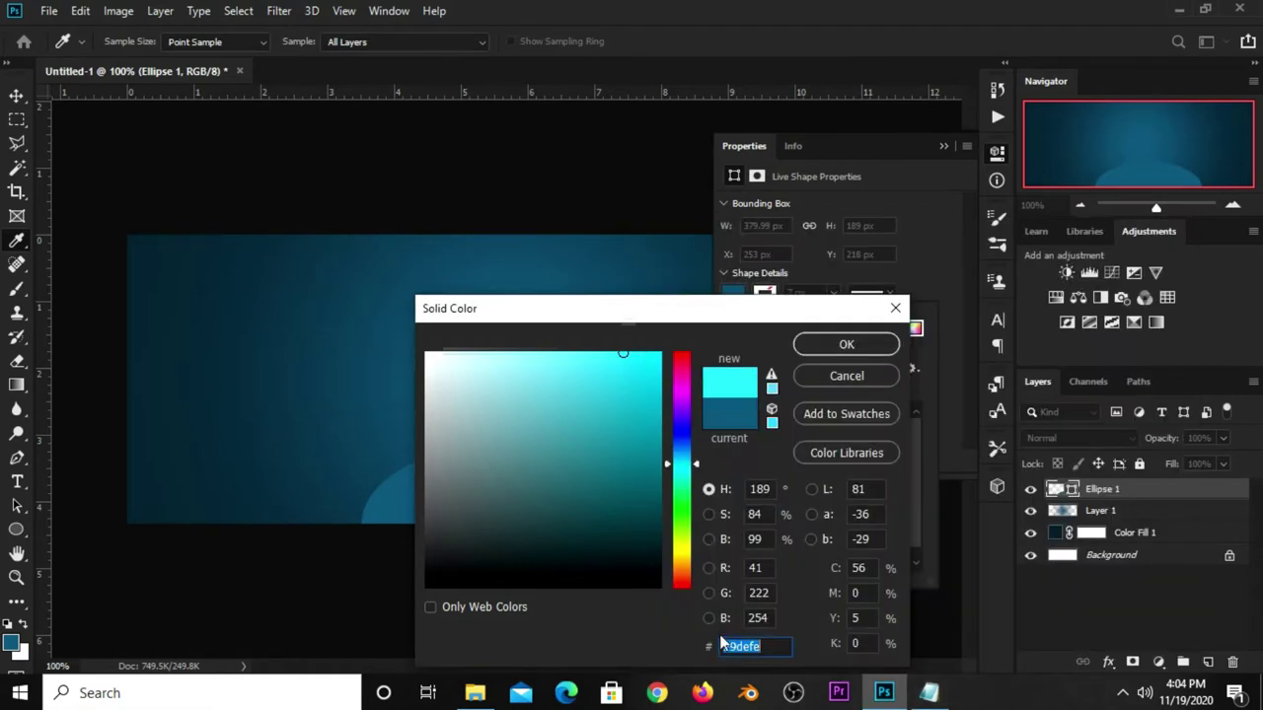
right_click(724, 647)
left_click(767, 474)
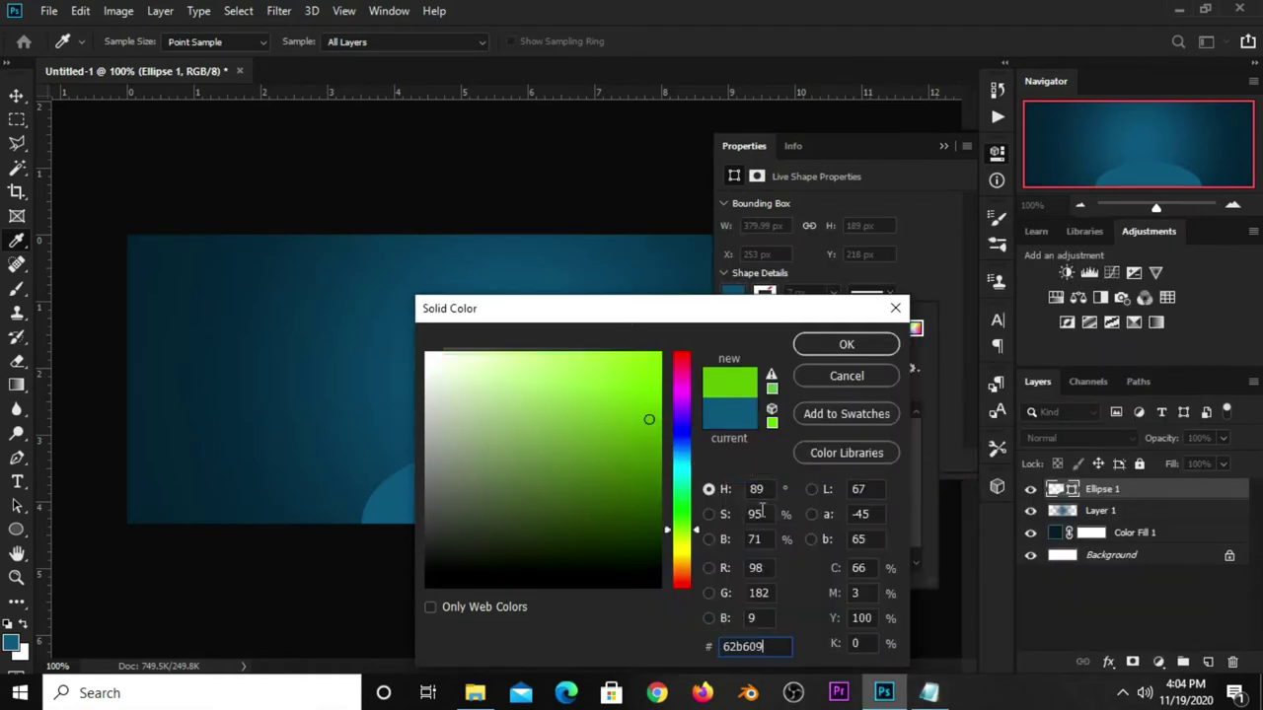
Confirm the green 62b609 fill and close the shape properties
left_click_drag(768, 644, 732, 647)
left_click(826, 351)
left_click(927, 170)
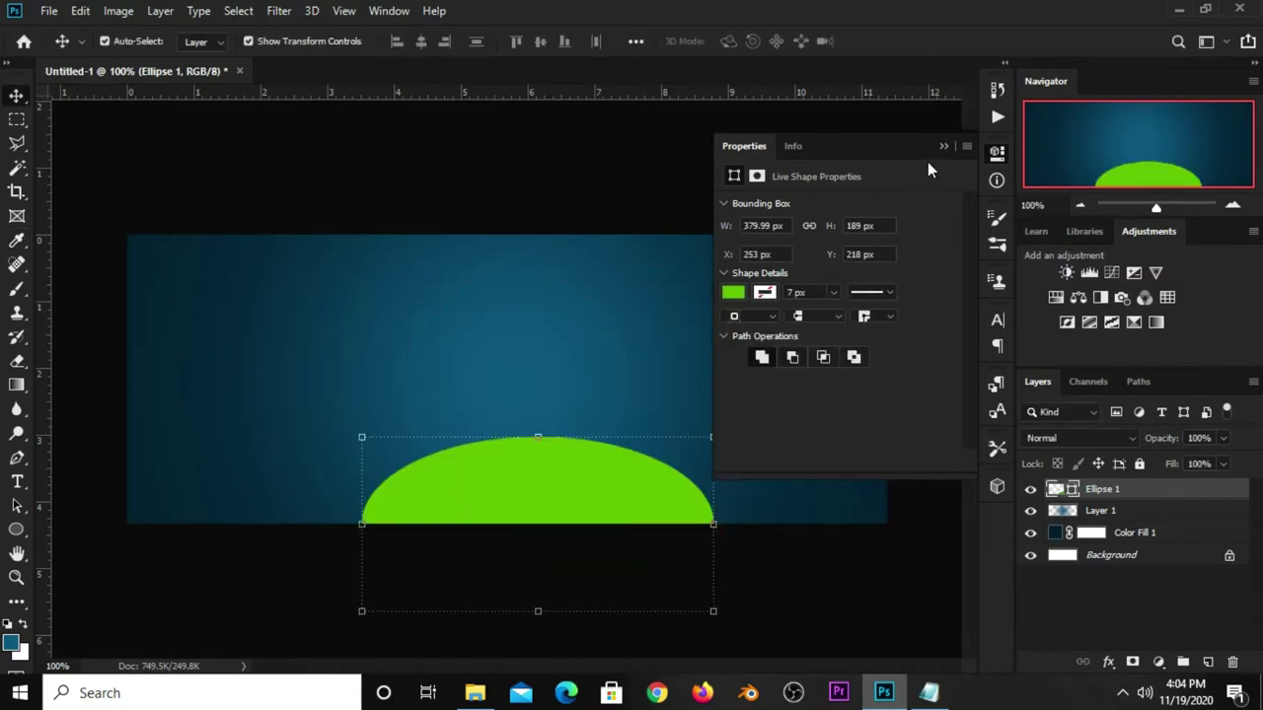
left_click(942, 147)
left_click(687, 193)
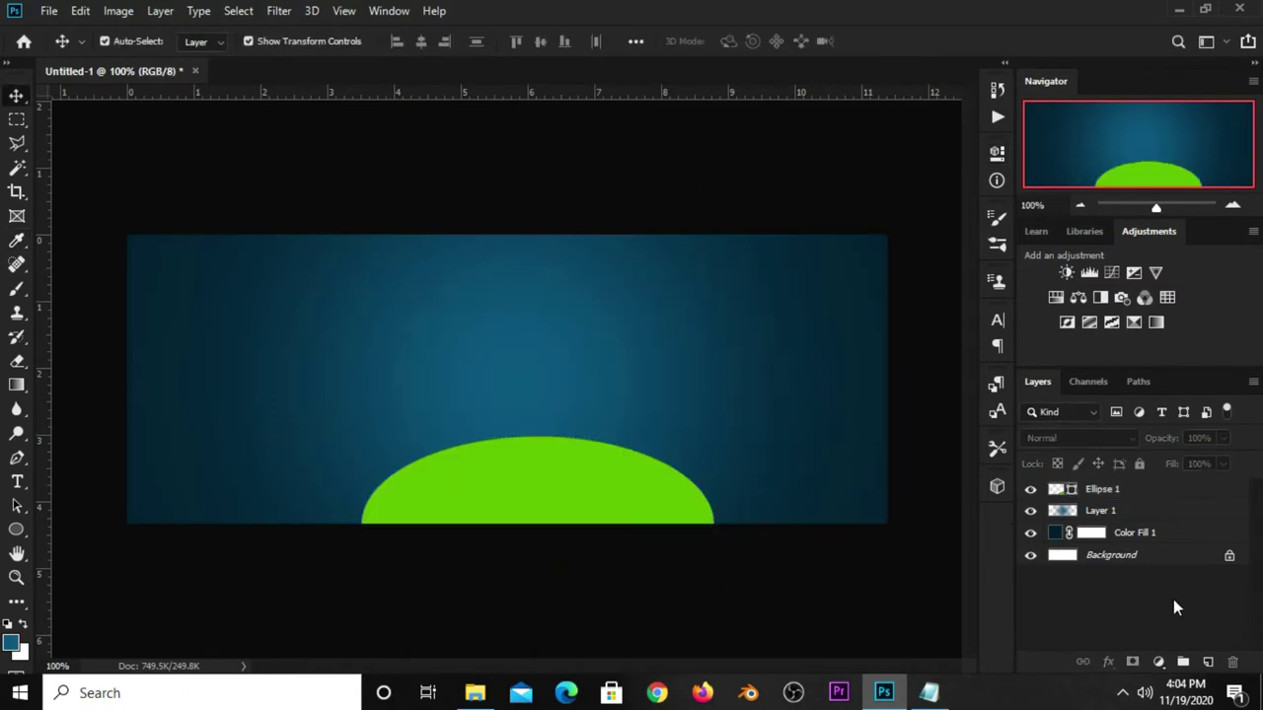
Add a new layer and pick the Brush tool with the 2500 px soft brush tip
left_click(1207, 661)
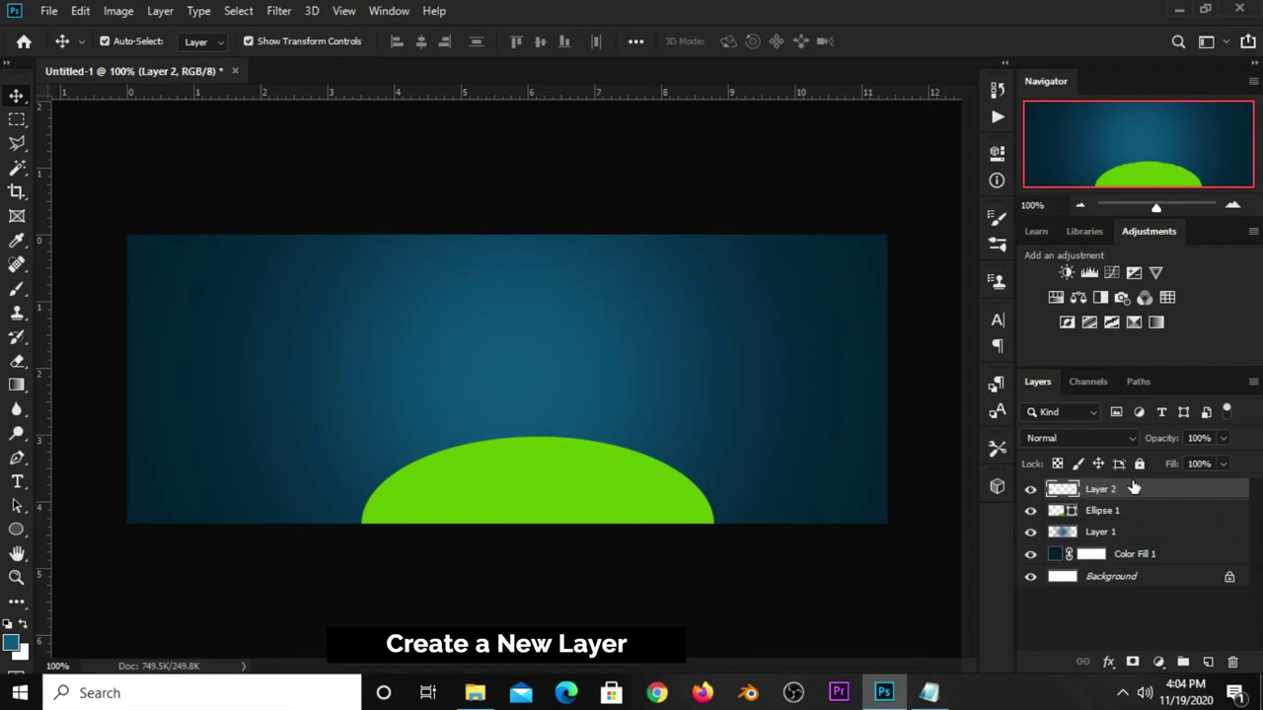
left_click(16, 288)
left_click(74, 288)
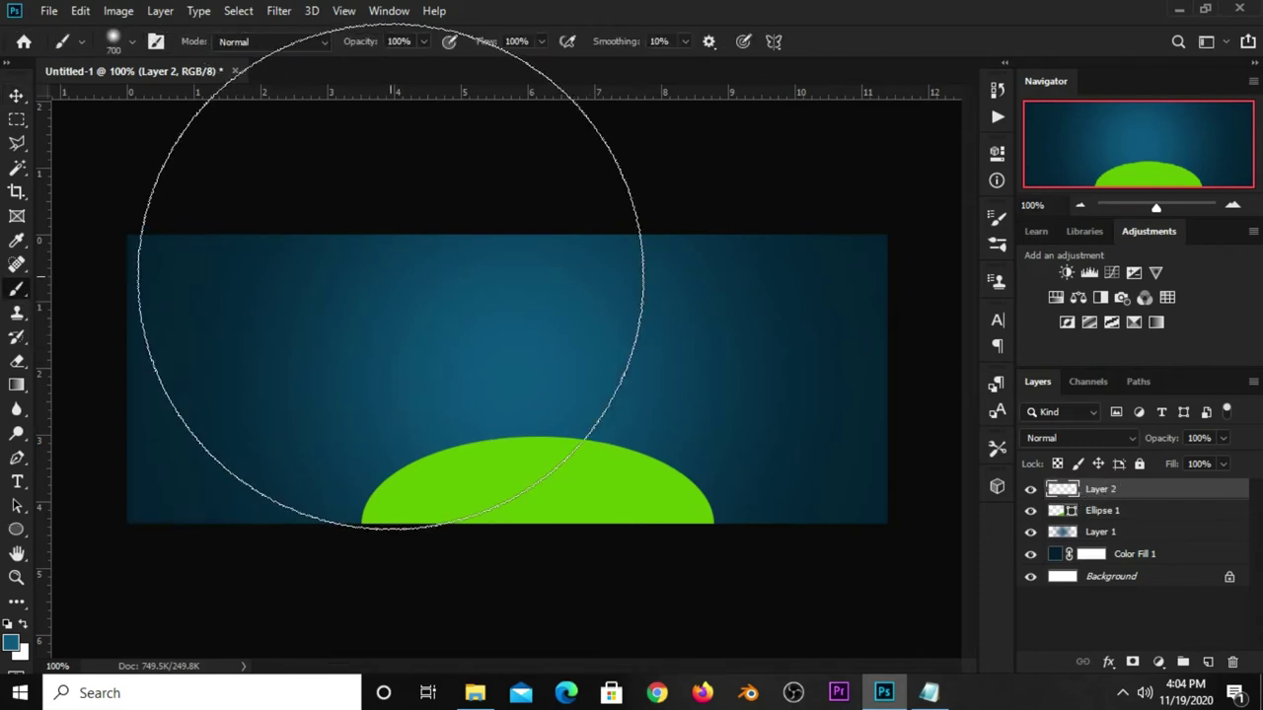
key("bracketleft")
key("bracketleft")
key("bracketleft")
key("bracketleft")
key("bracketleft")
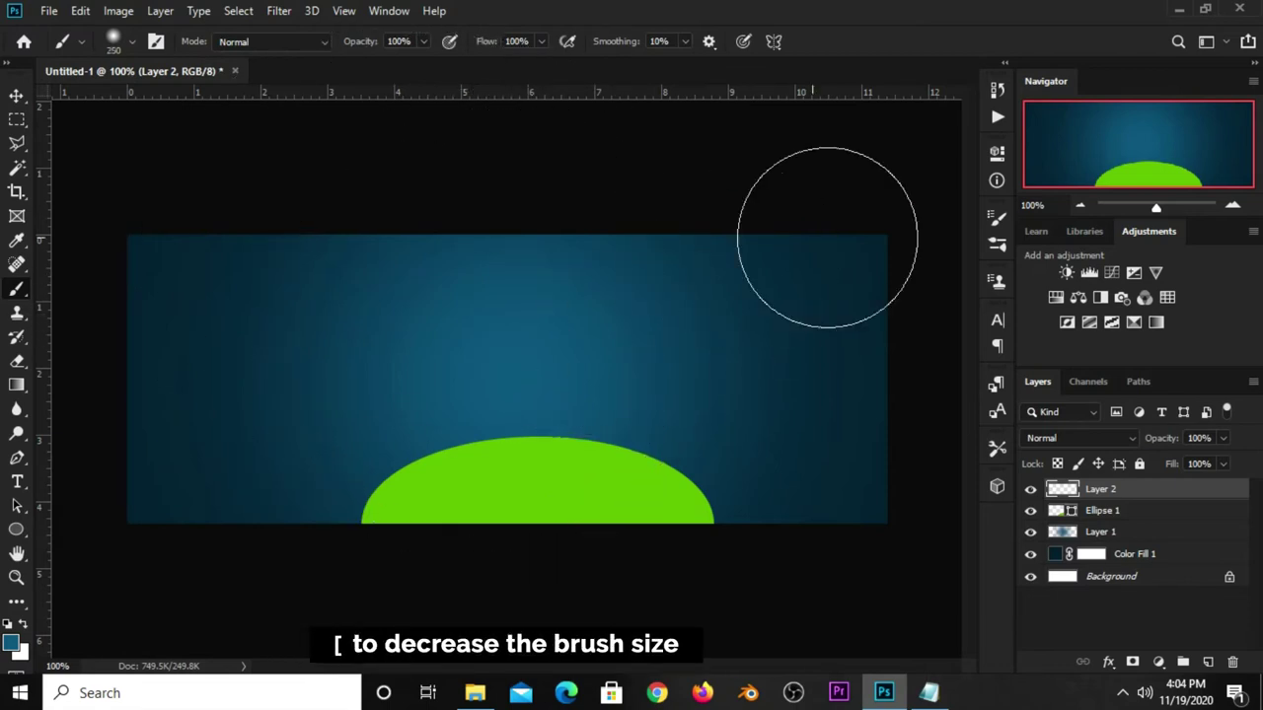
left_click(996, 218)
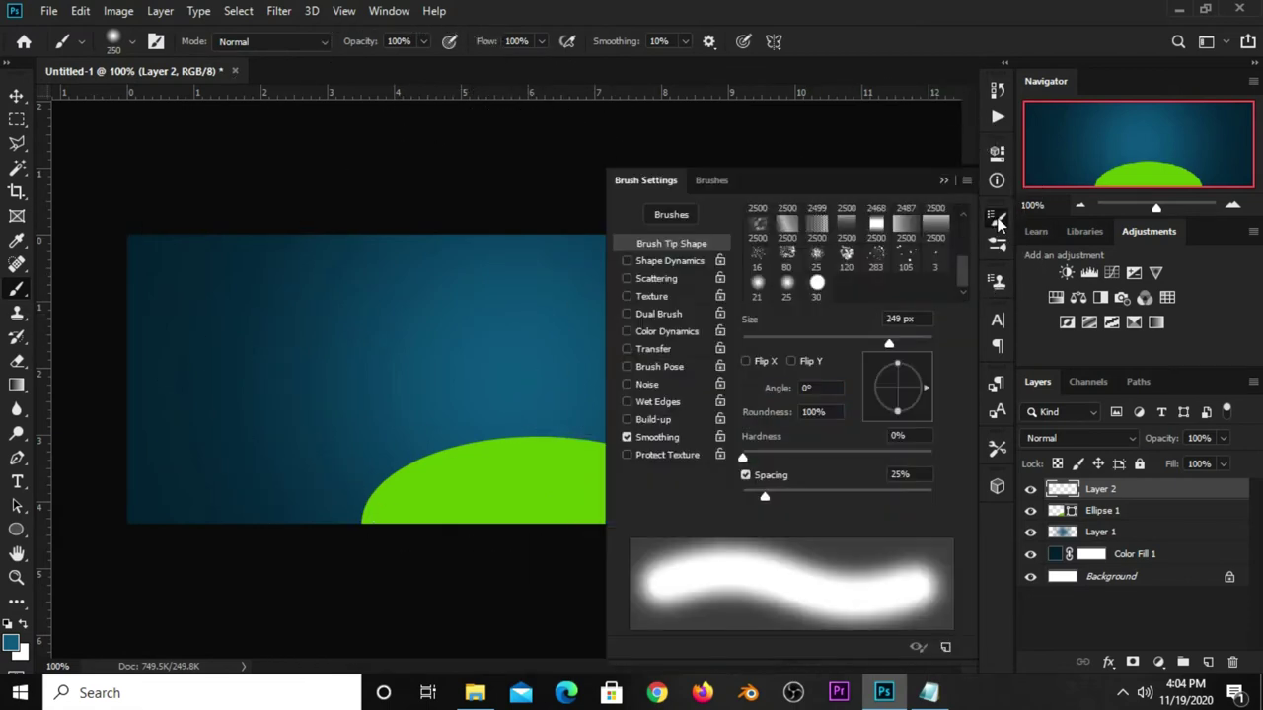
scroll(962, 208, "up", 1)
scroll(962, 208, "up", 1)
left_click(848, 240)
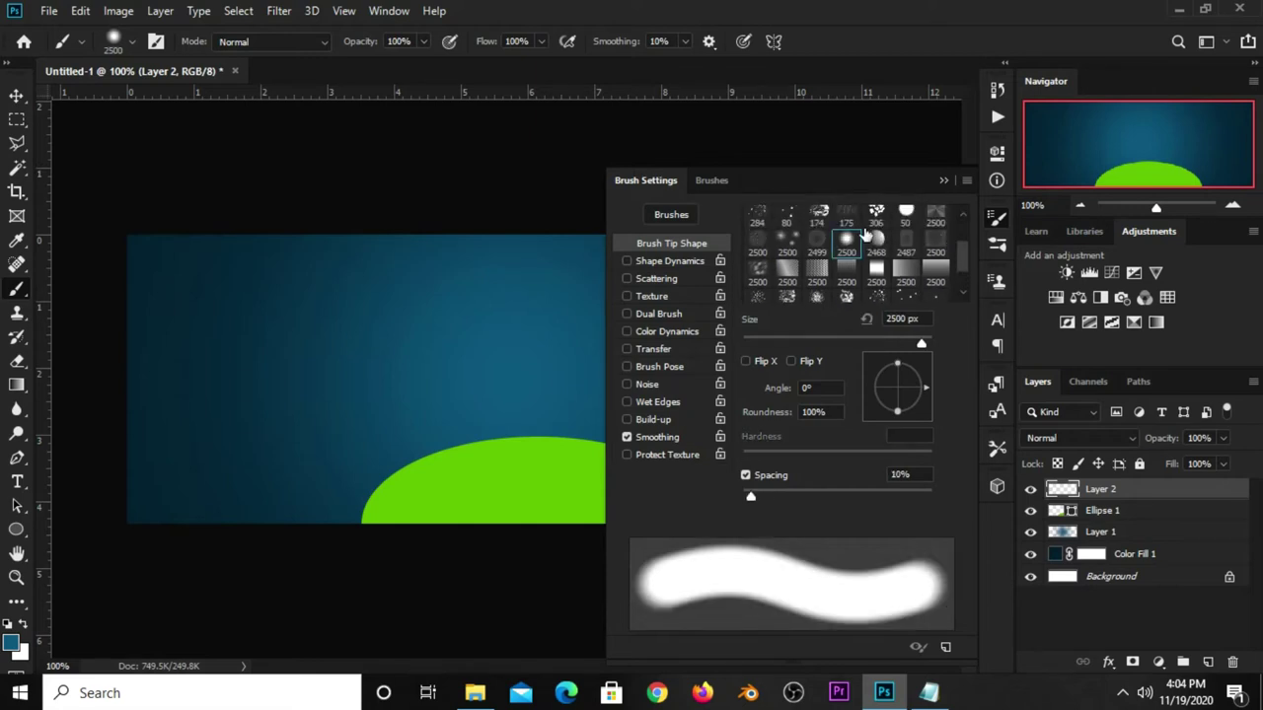
left_click(942, 183)
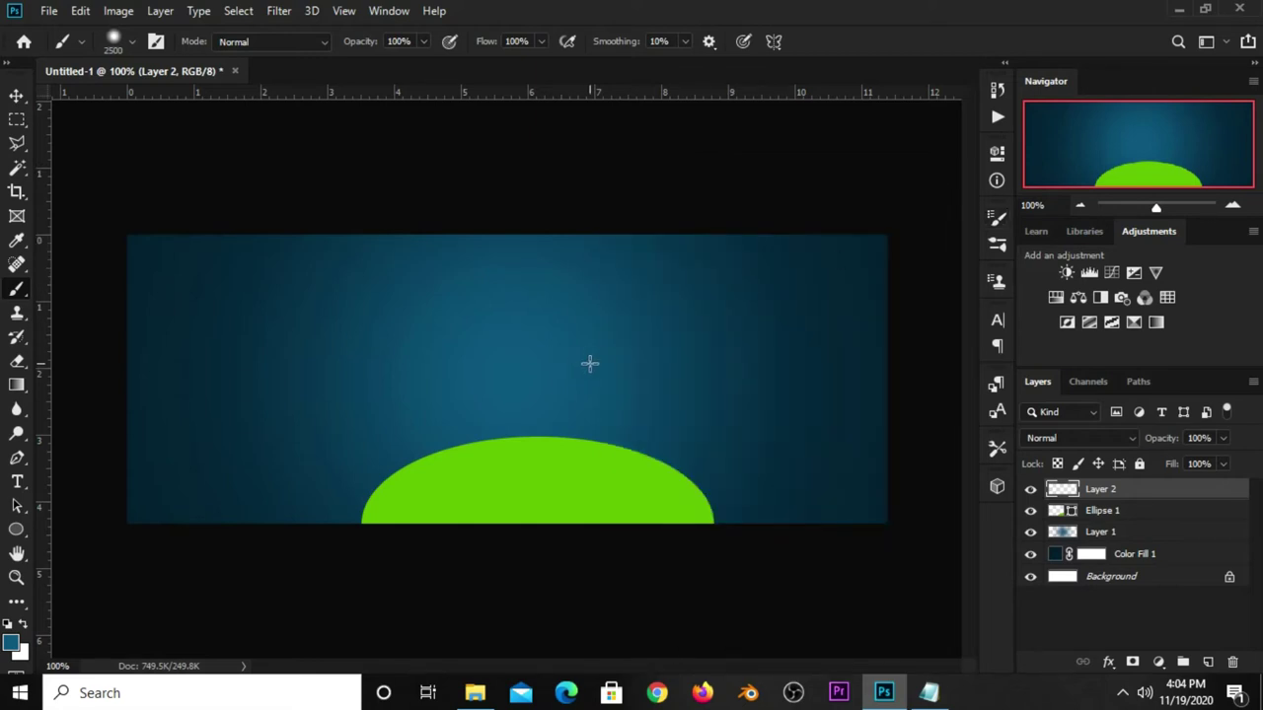
Choose the halftone brush at 64 px and resize it to 300
right_click(589, 364)
type("64")
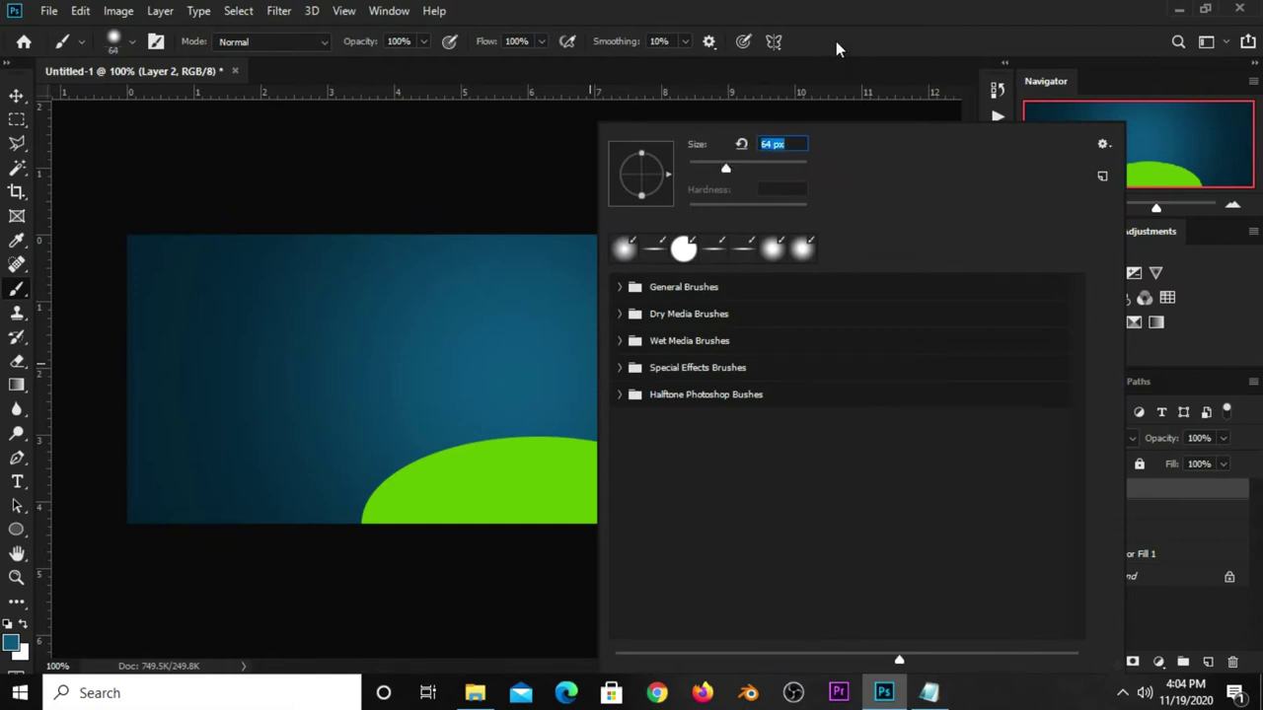
key("Return")
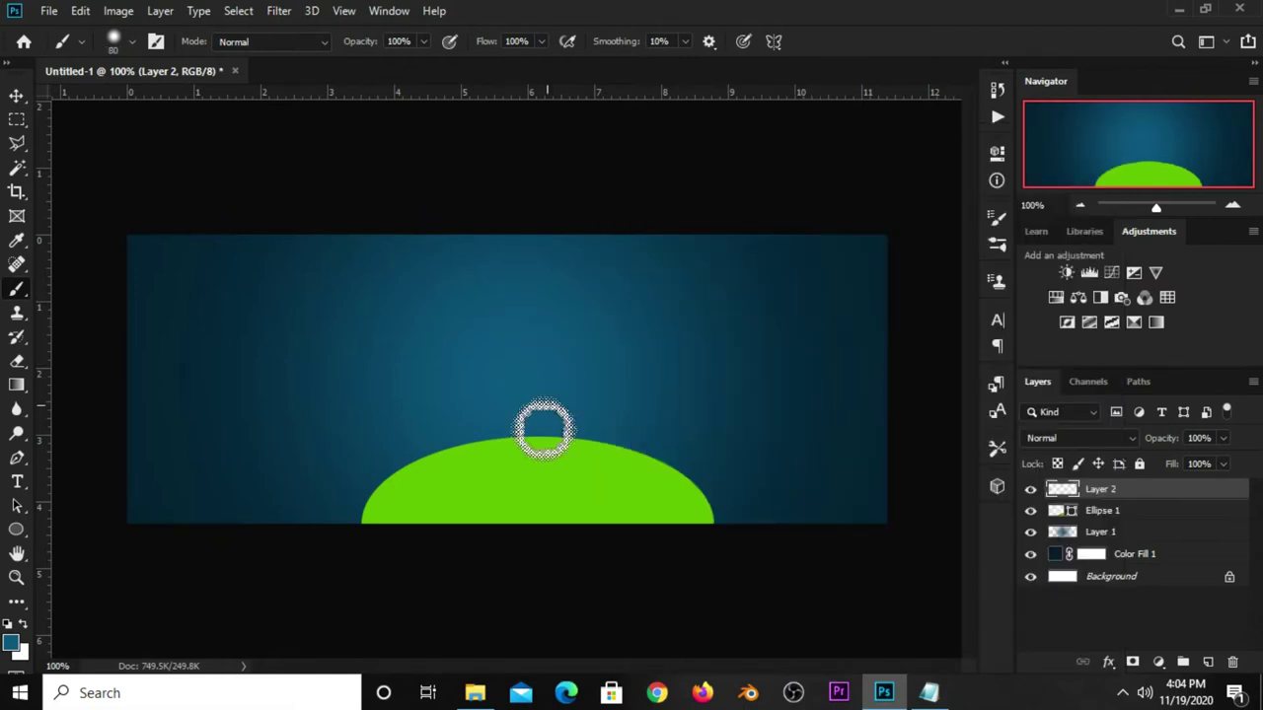
key("bracketright")
key("bracketright")
key("bracketright")
key("bracketright")
key("bracketright")
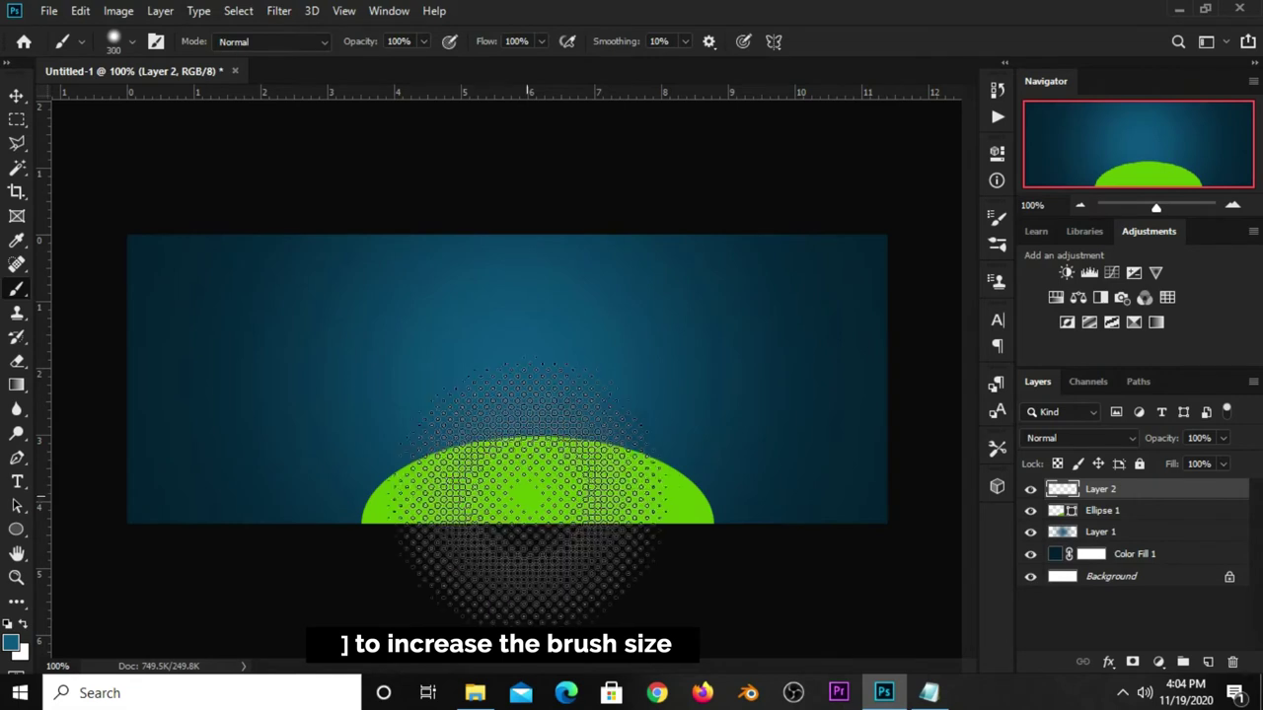
key("bracketright")
key("bracketleft")
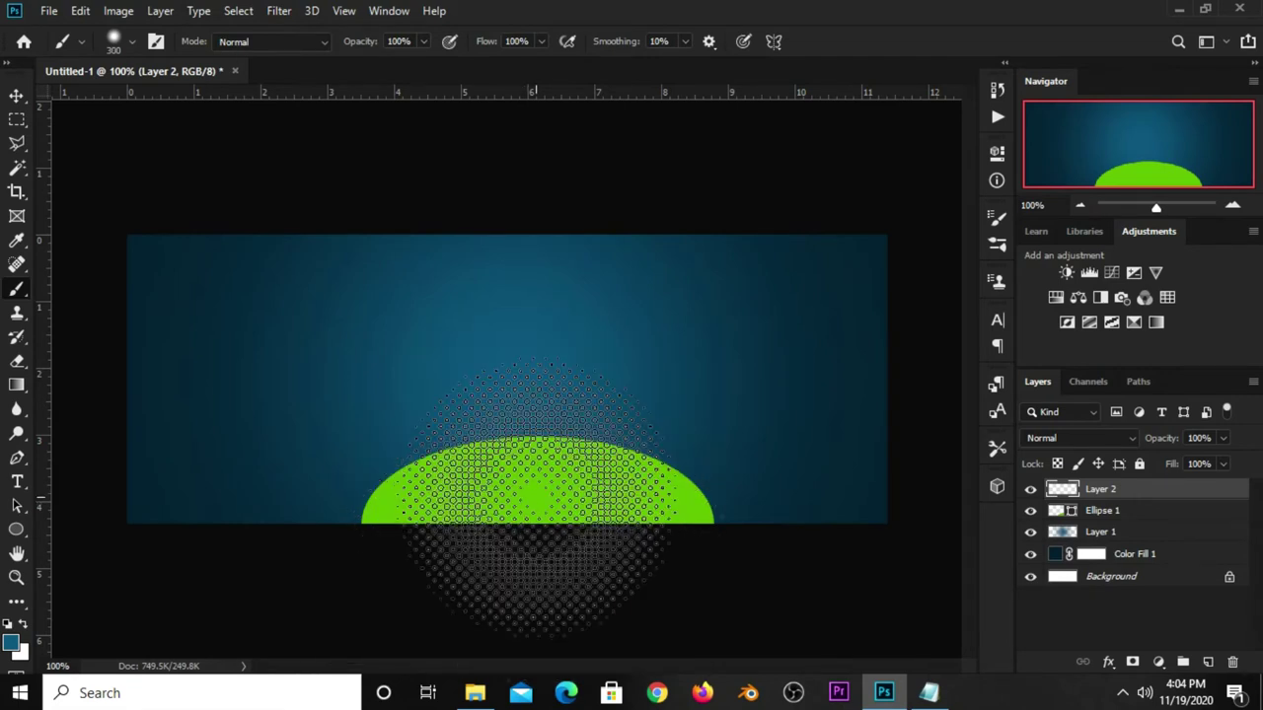
Paint white halftone dots over the centre of the green ellipse
left_click(26, 625)
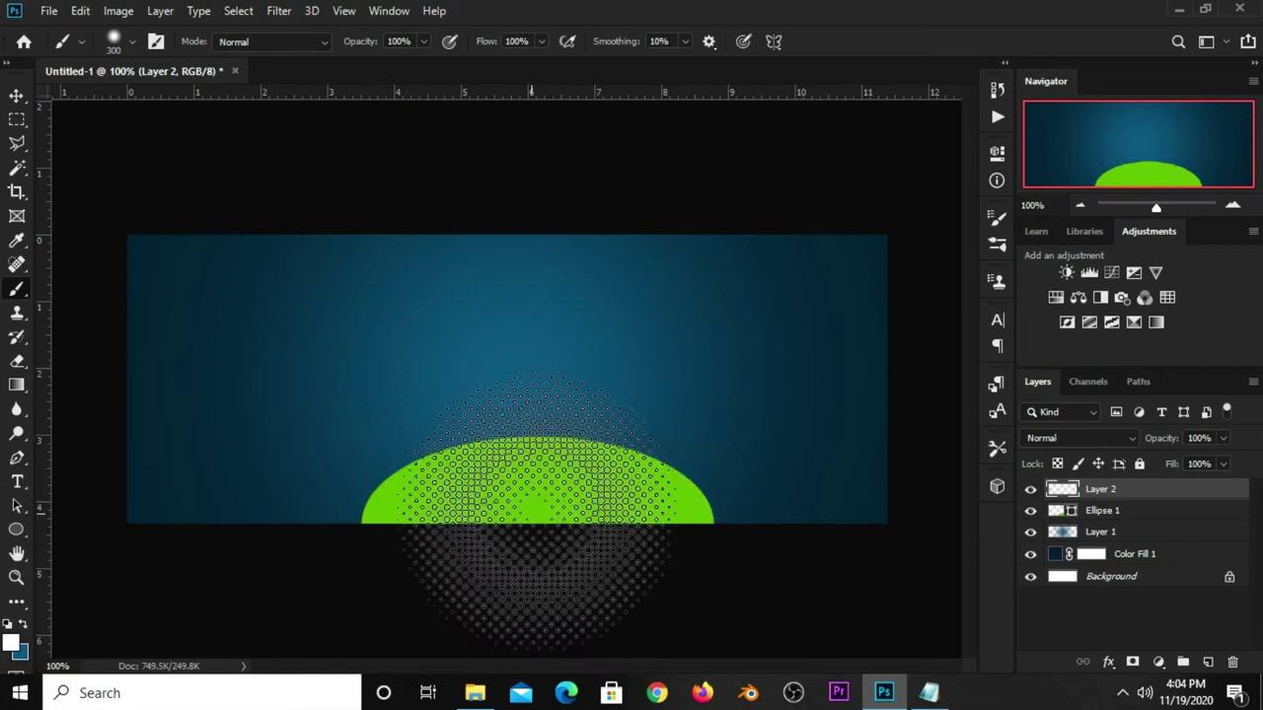
left_click(541, 515)
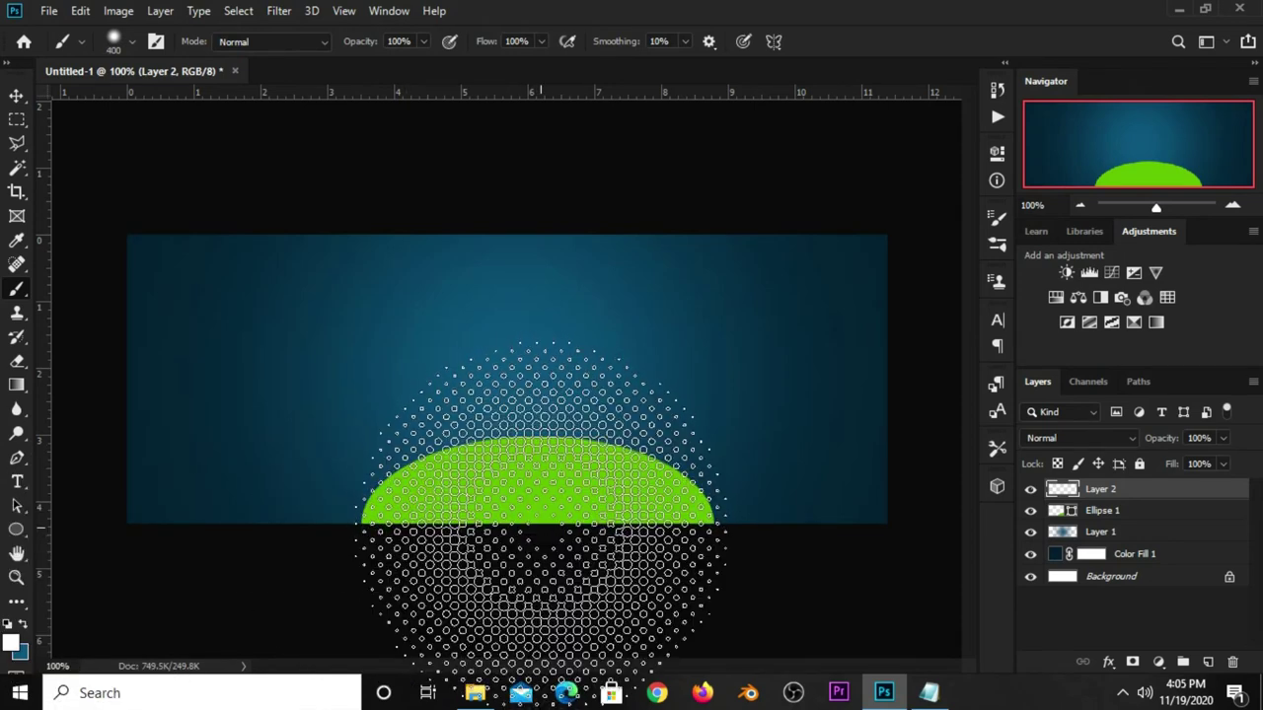
left_click_drag(541, 511, 534, 495)
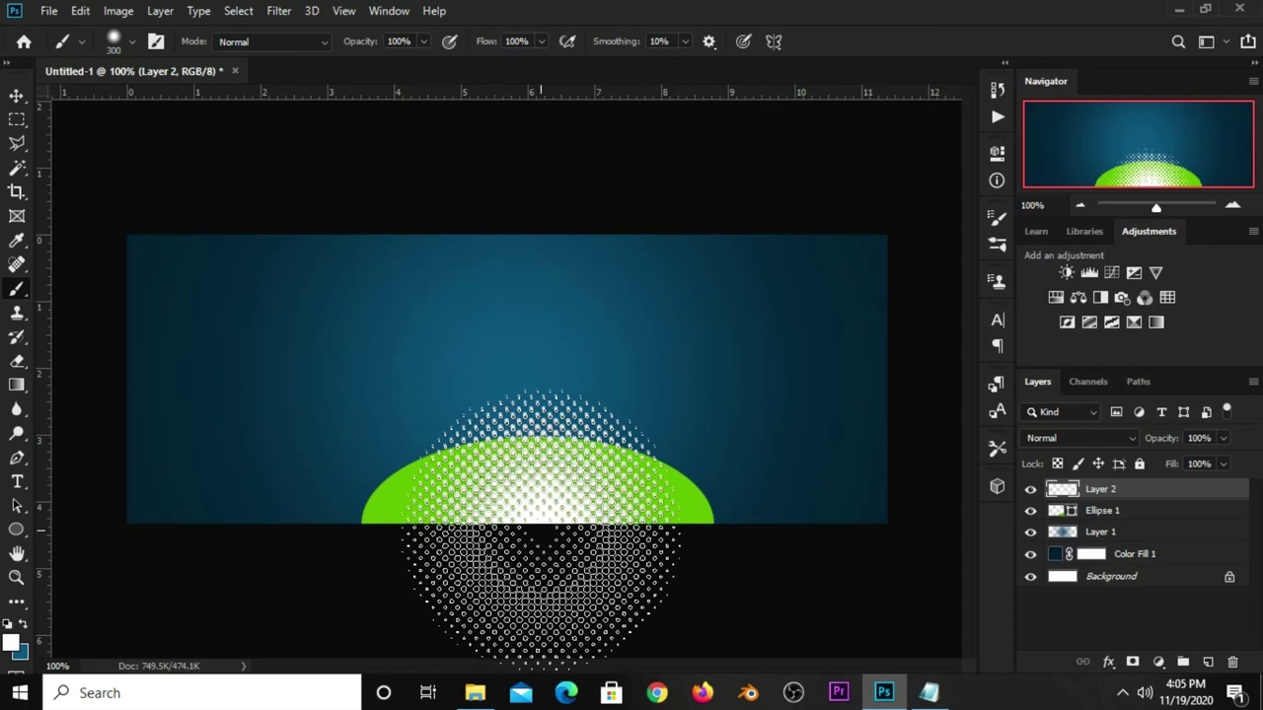
Set the dots layer to Soft Light blending at 14% opacity
key("v")
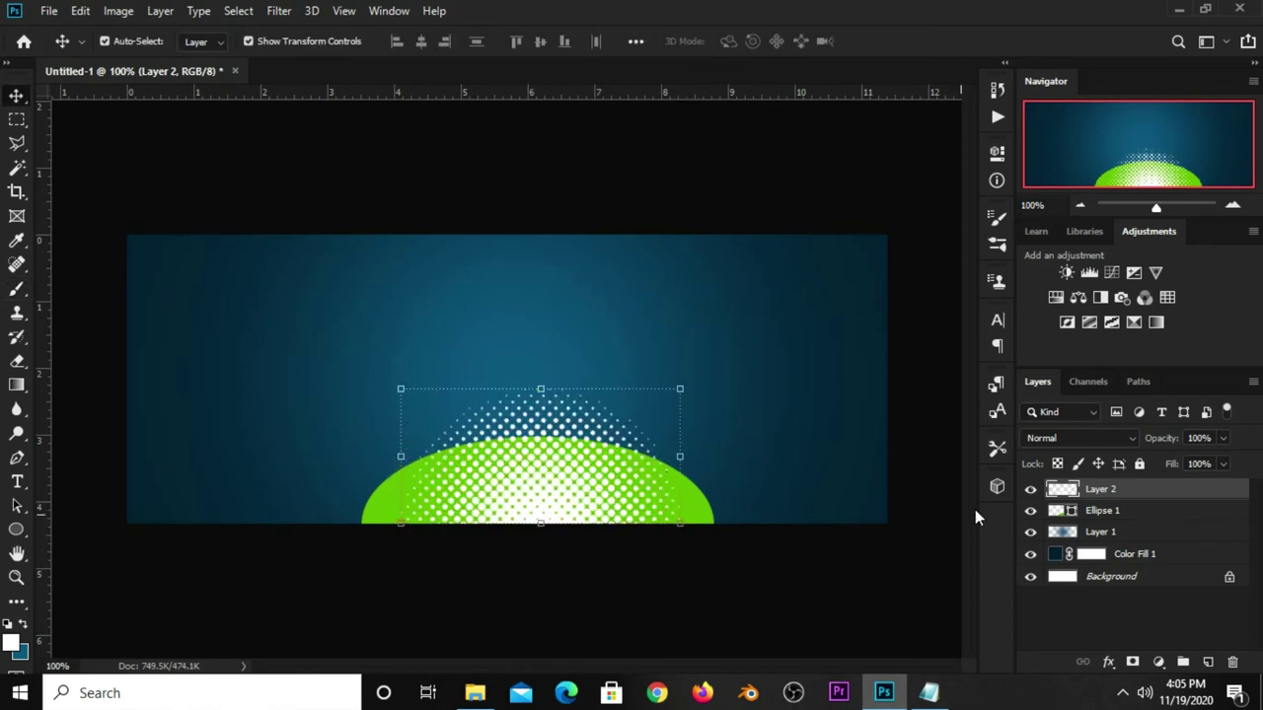
left_click(1090, 446)
left_click(1085, 454)
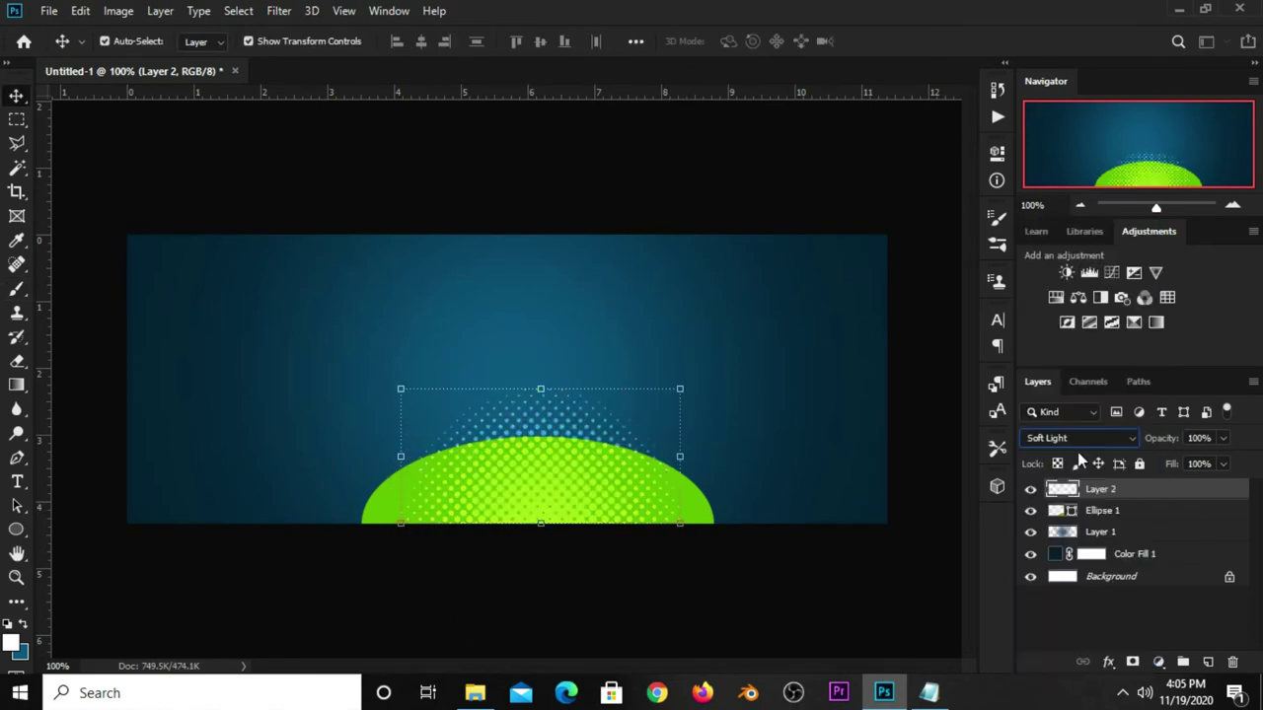
left_click(1222, 443)
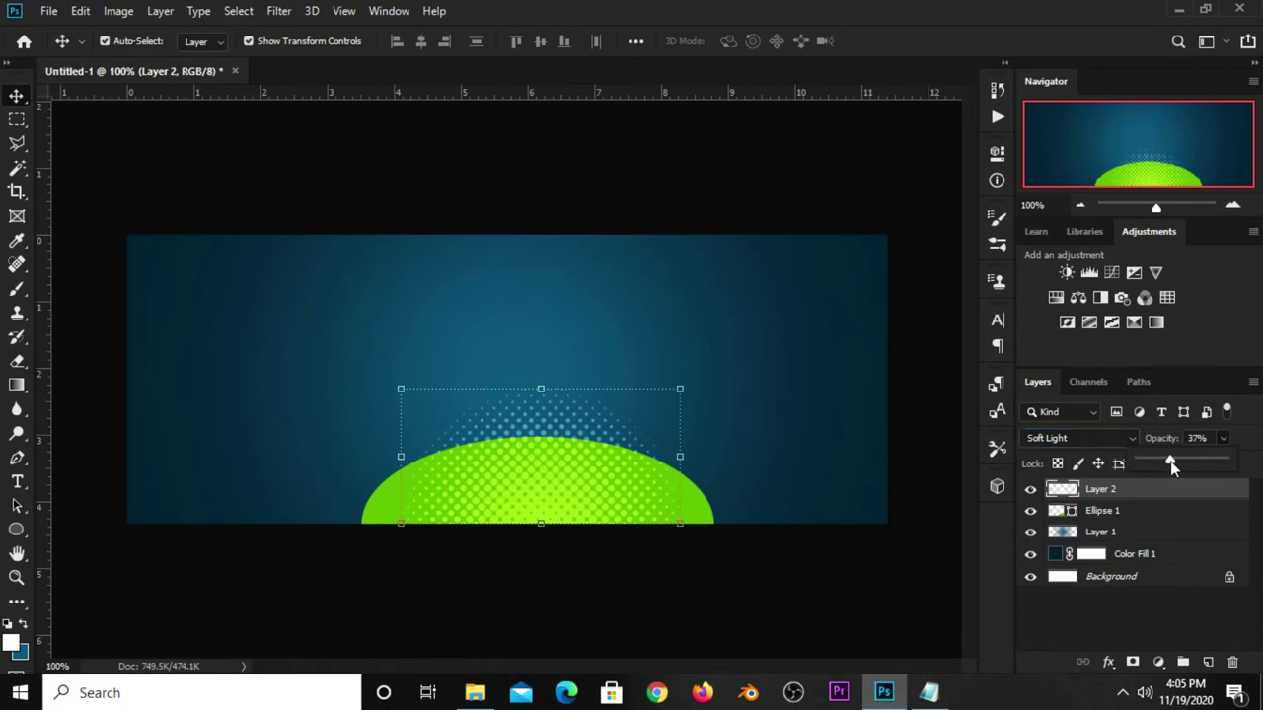
left_click_drag(1171, 465, 1168, 464)
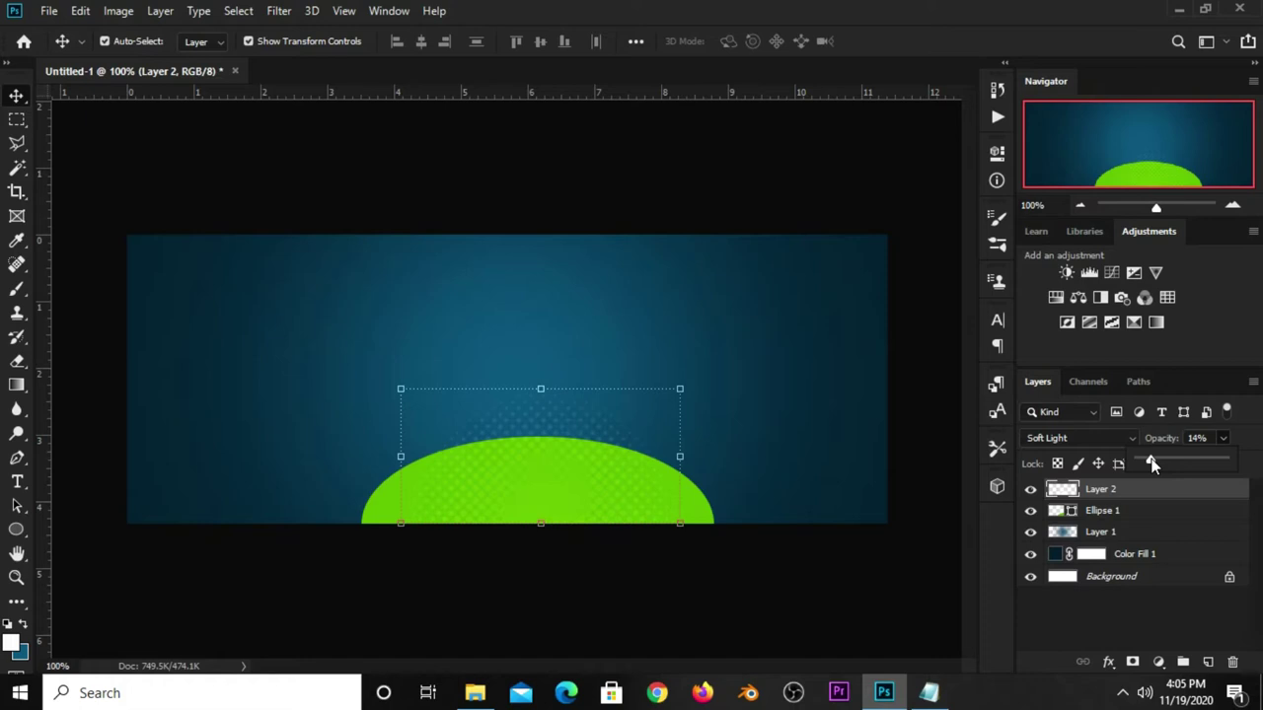
Enlarge the halftone dots to about 121% and shift them slightly down-left
left_click(465, 384)
left_click_drag(522, 390, 533, 357)
left_click_drag(521, 433, 512, 445)
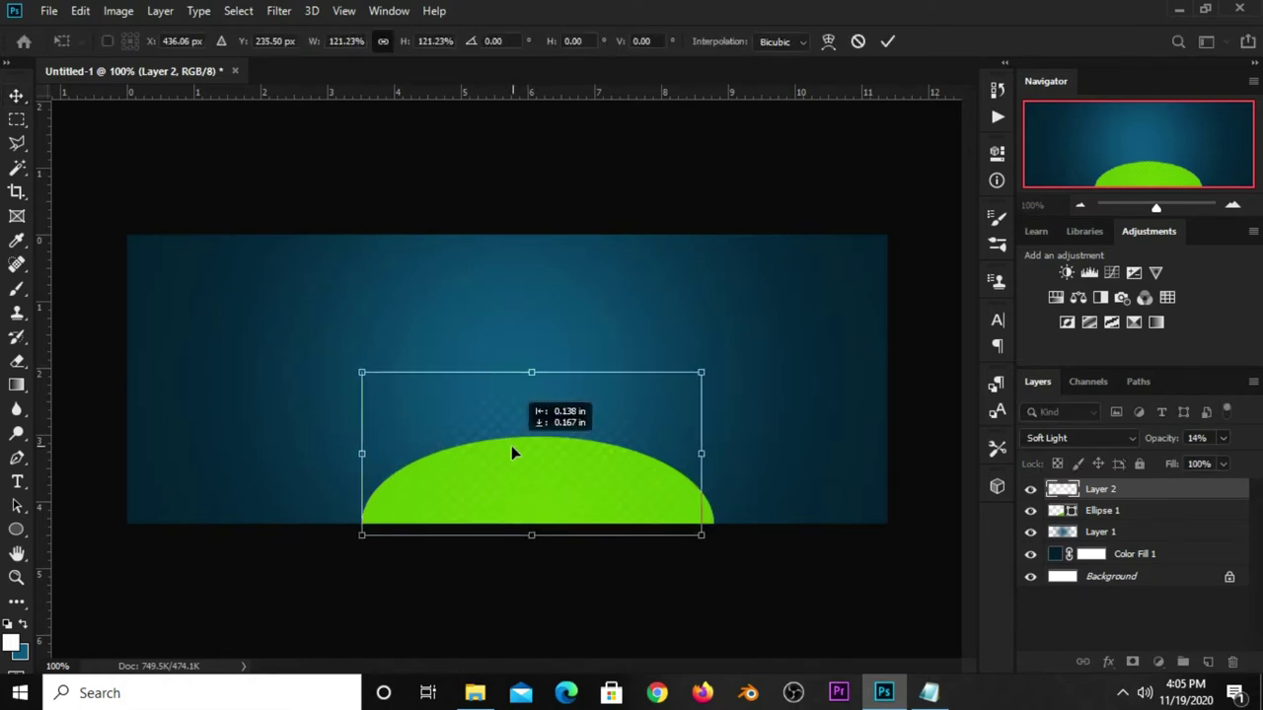
key("Return")
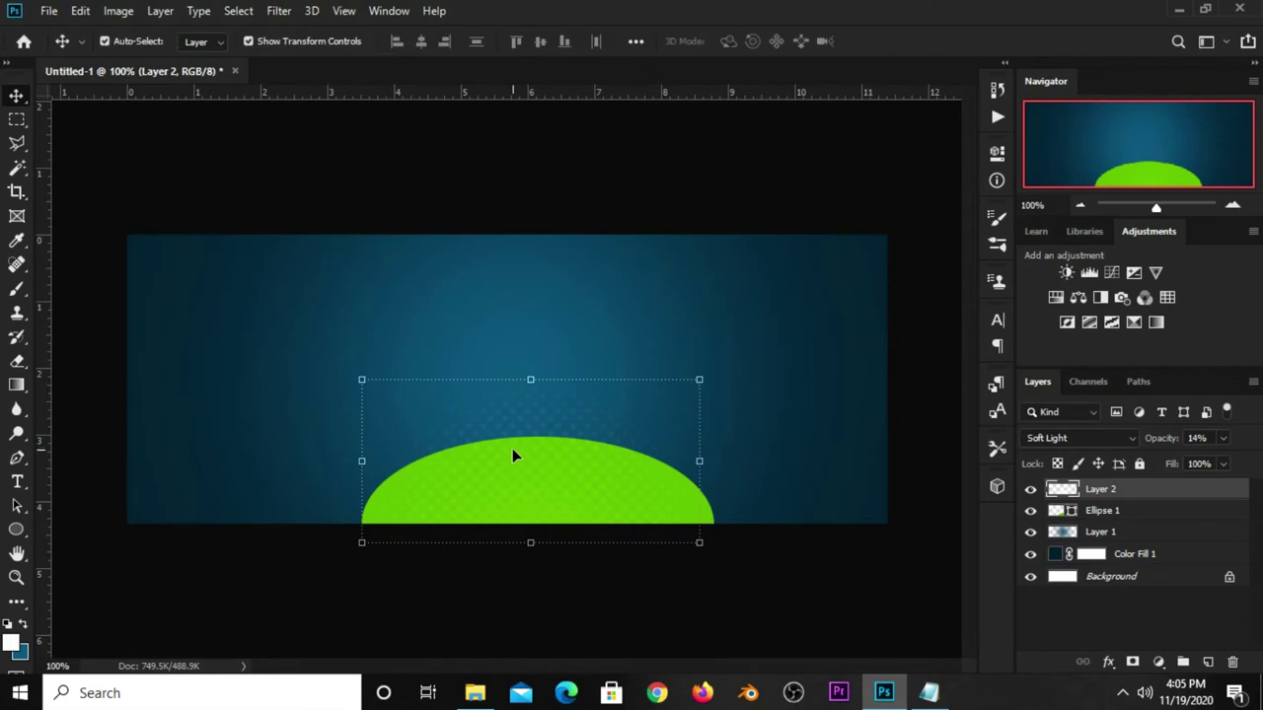
Duplicate the dots, flip the copy vertically, shrink it to 93% in the top-left corner
key("ctrl+j")
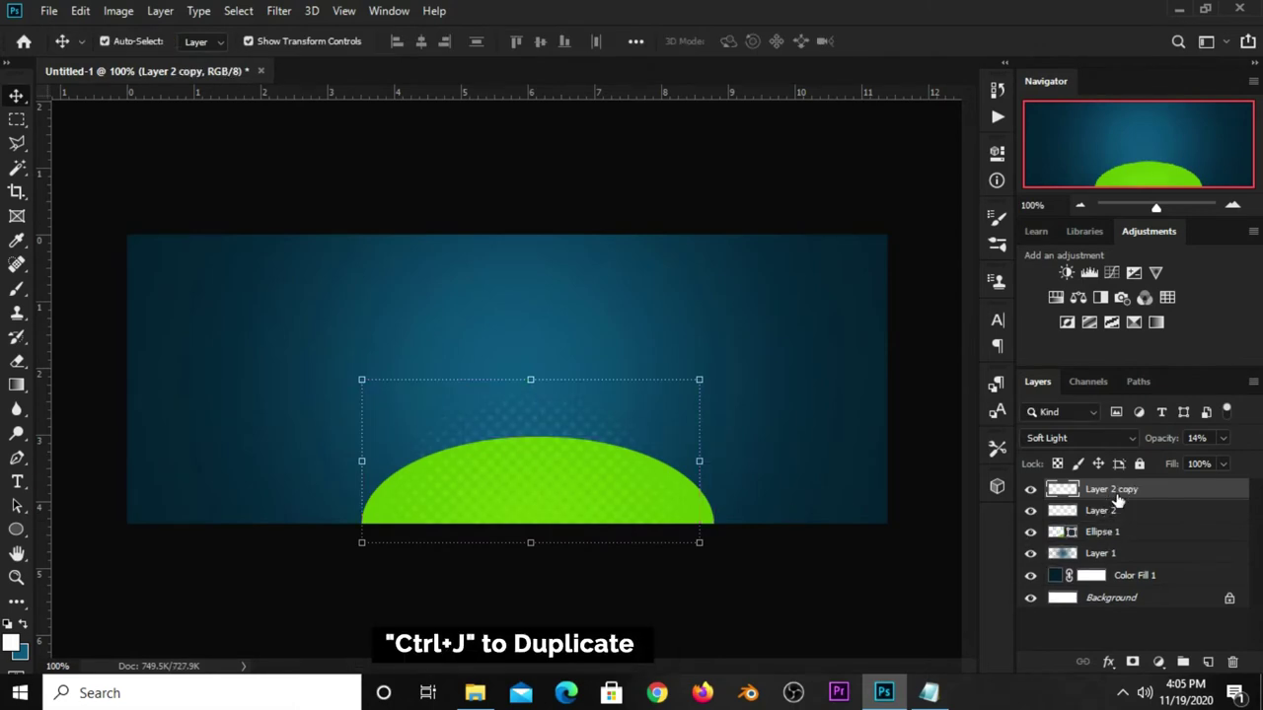
key("ctrl+t")
mouse_move(558, 453)
left_mouse_down()
mouse_move(435, 306)
mouse_move(347, 276)
left_mouse_up()
right_click(346, 288)
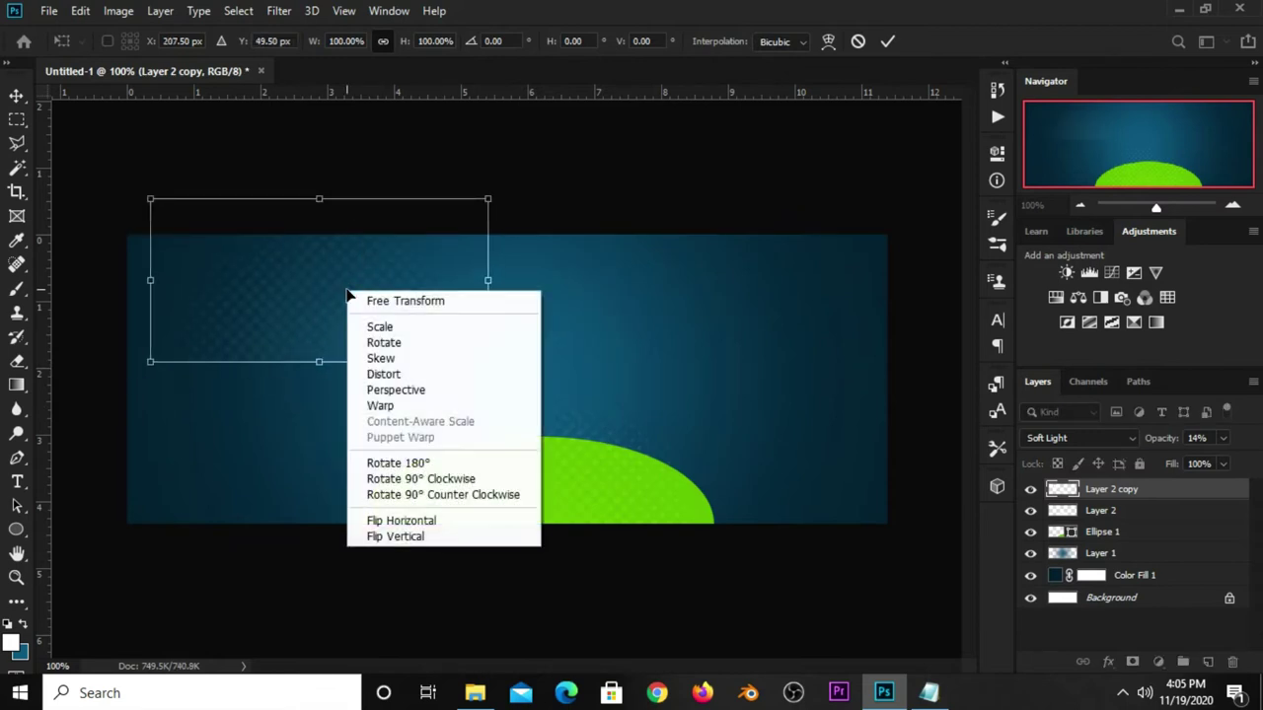
left_click(396, 534)
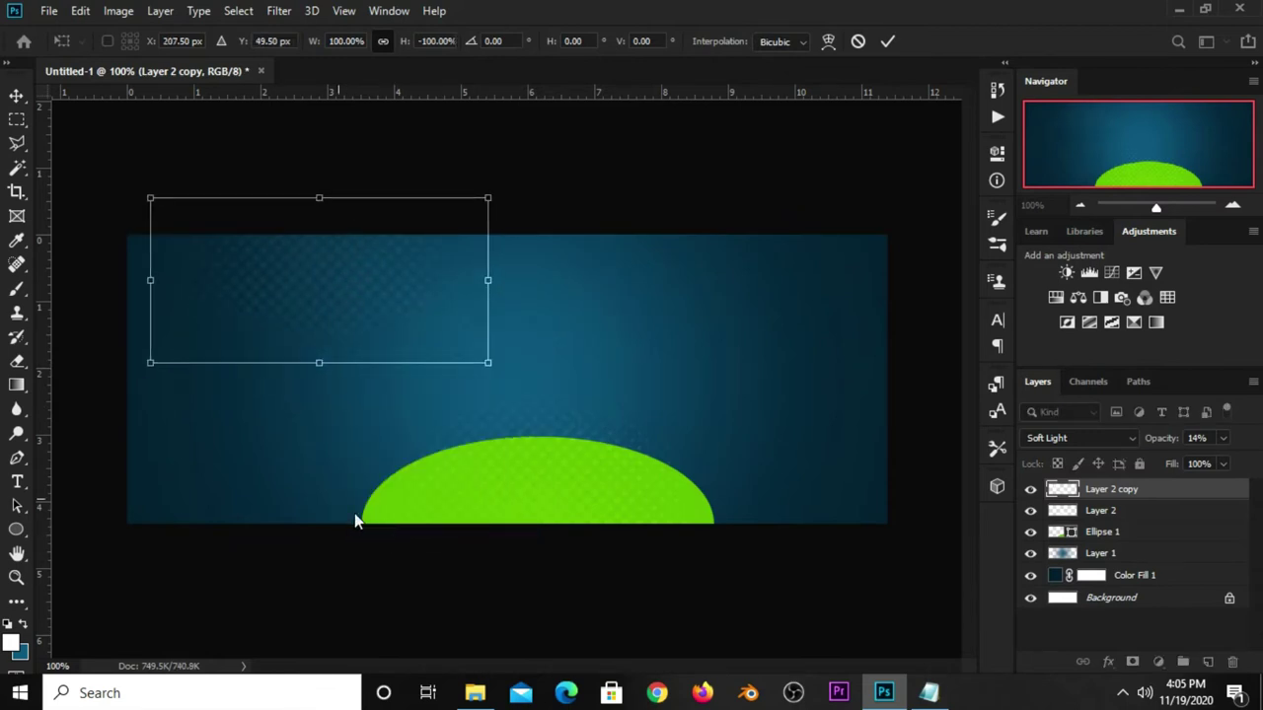
left_click_drag(310, 330, 311, 310)
left_click_drag(487, 346, 463, 330)
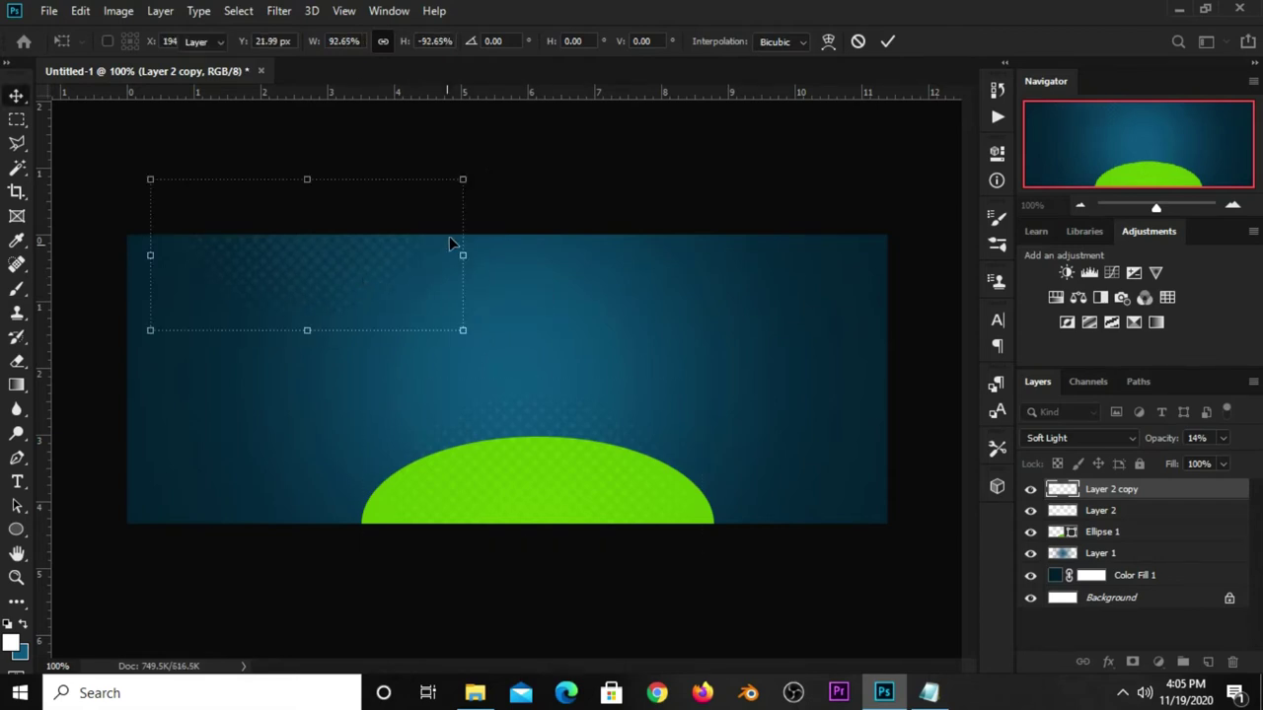
key("Return")
left_click(507, 188)
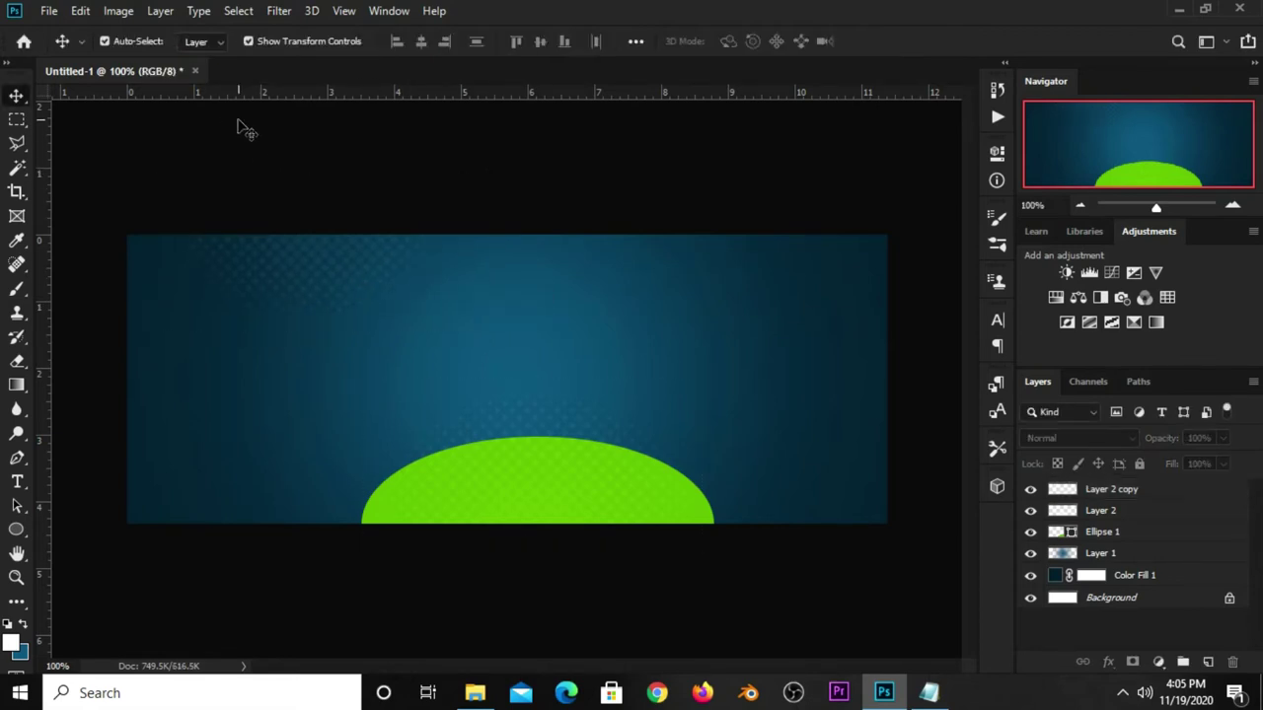
Open flash sale resources.psd from recent files and select the sneaker layer
left_click(47, 10)
mouse_move(85, 120)
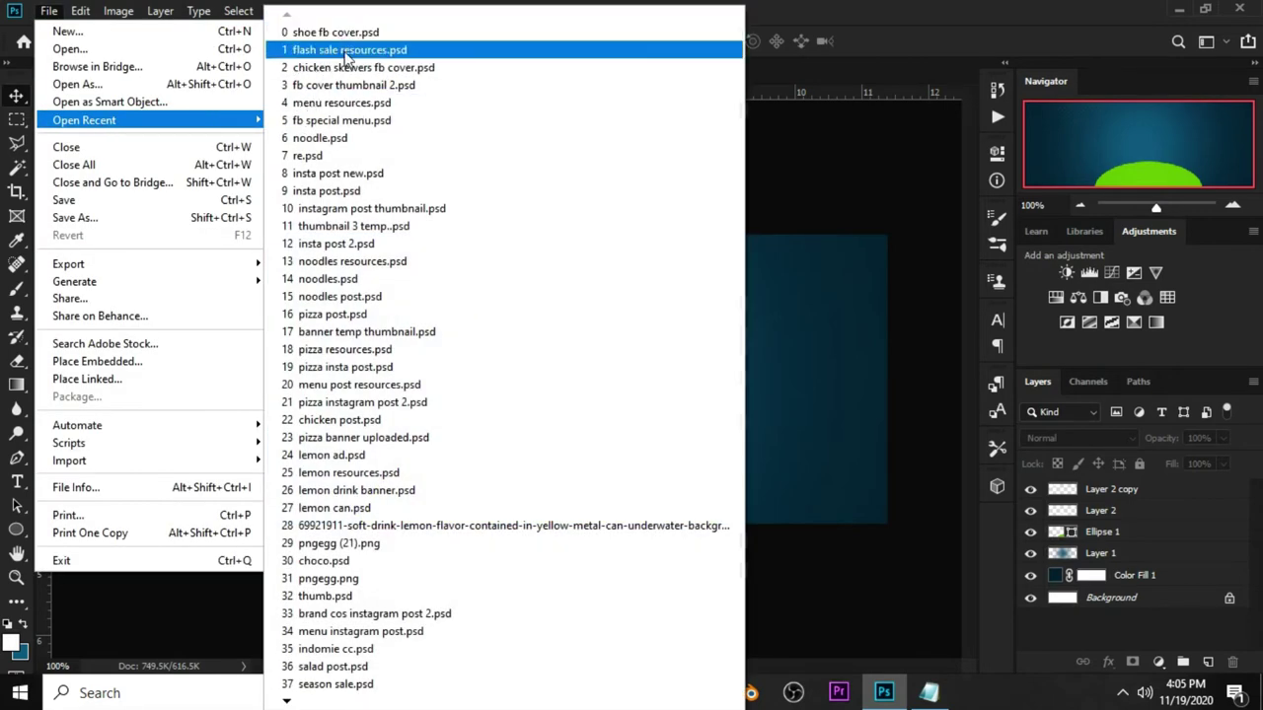
left_click(341, 50)
left_click(658, 387)
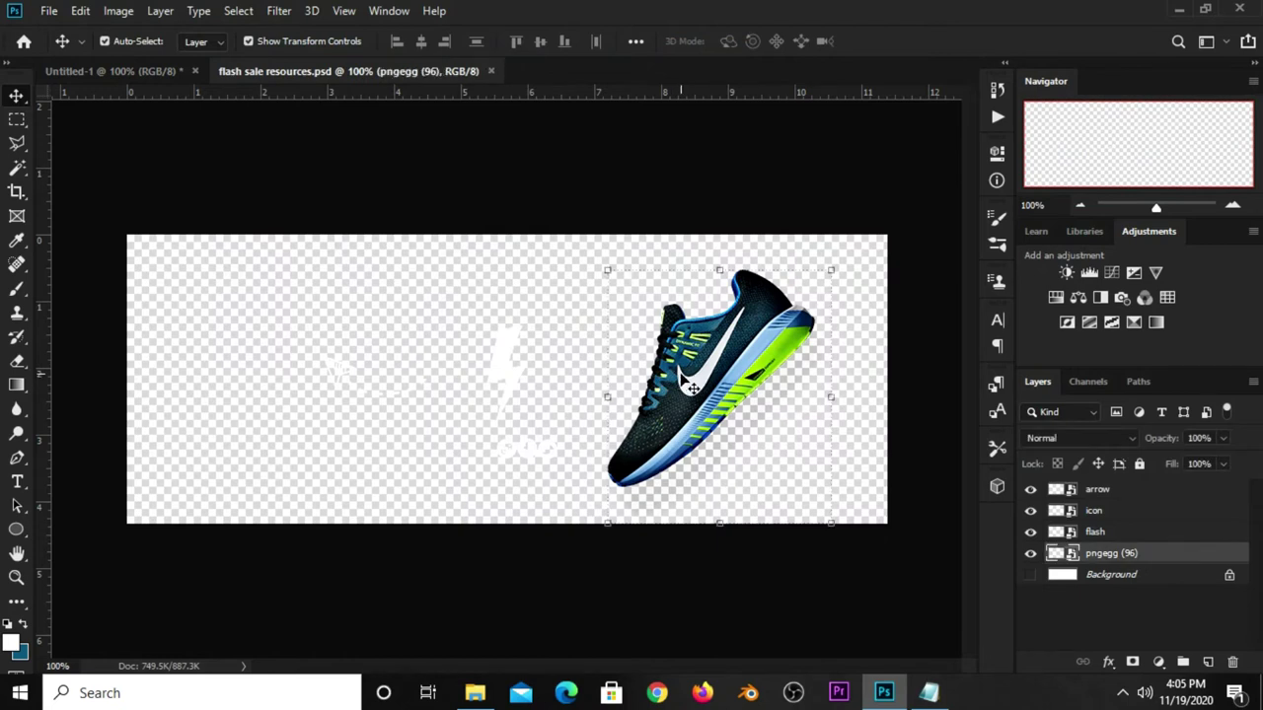
Paste the sneaker into the banner, enlarge it to about 30%, and place it above the ellipse
left_click(83, 71)
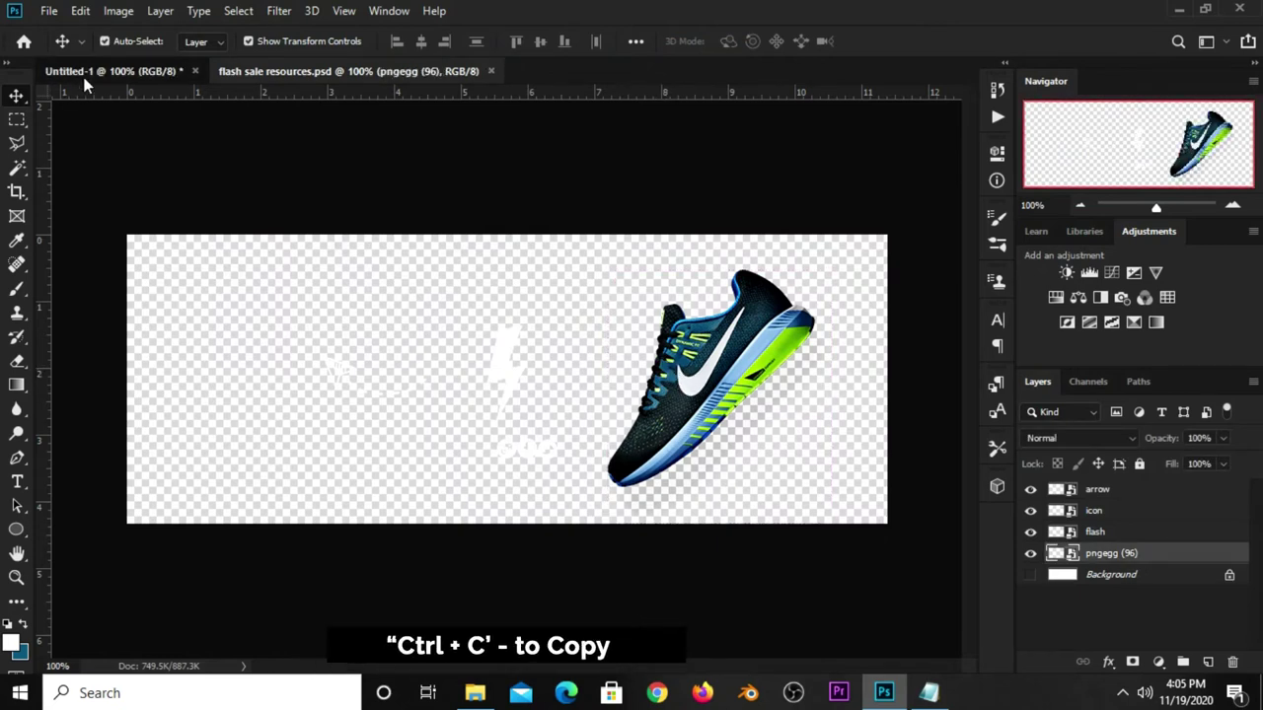
key("ctrl+v")
left_click_drag(491, 393, 560, 412)
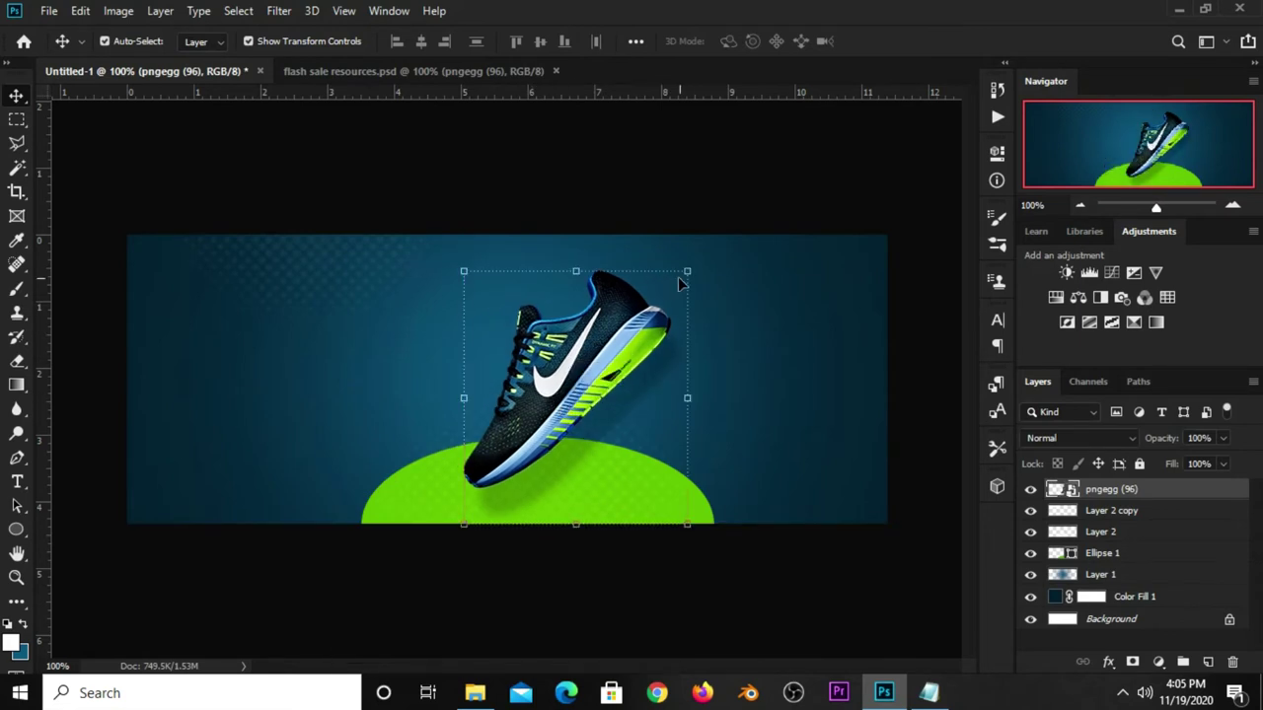
left_click_drag(694, 267, 691, 266)
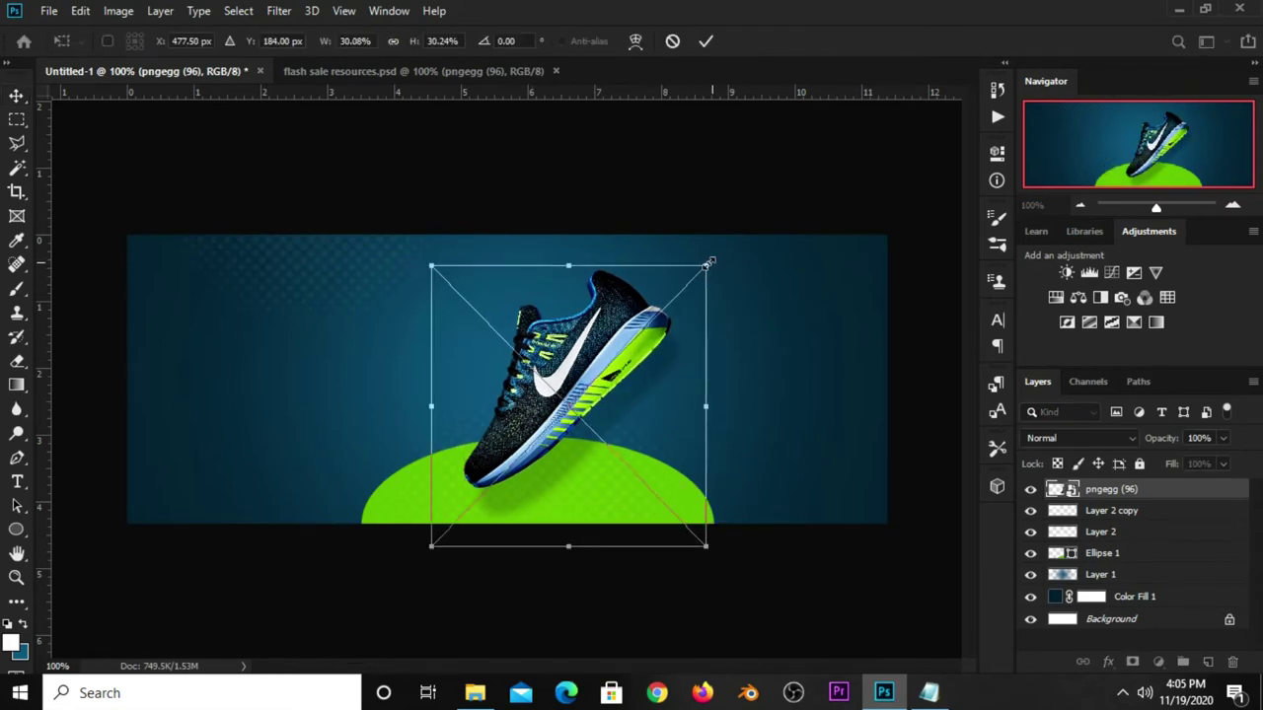
left_click(705, 40)
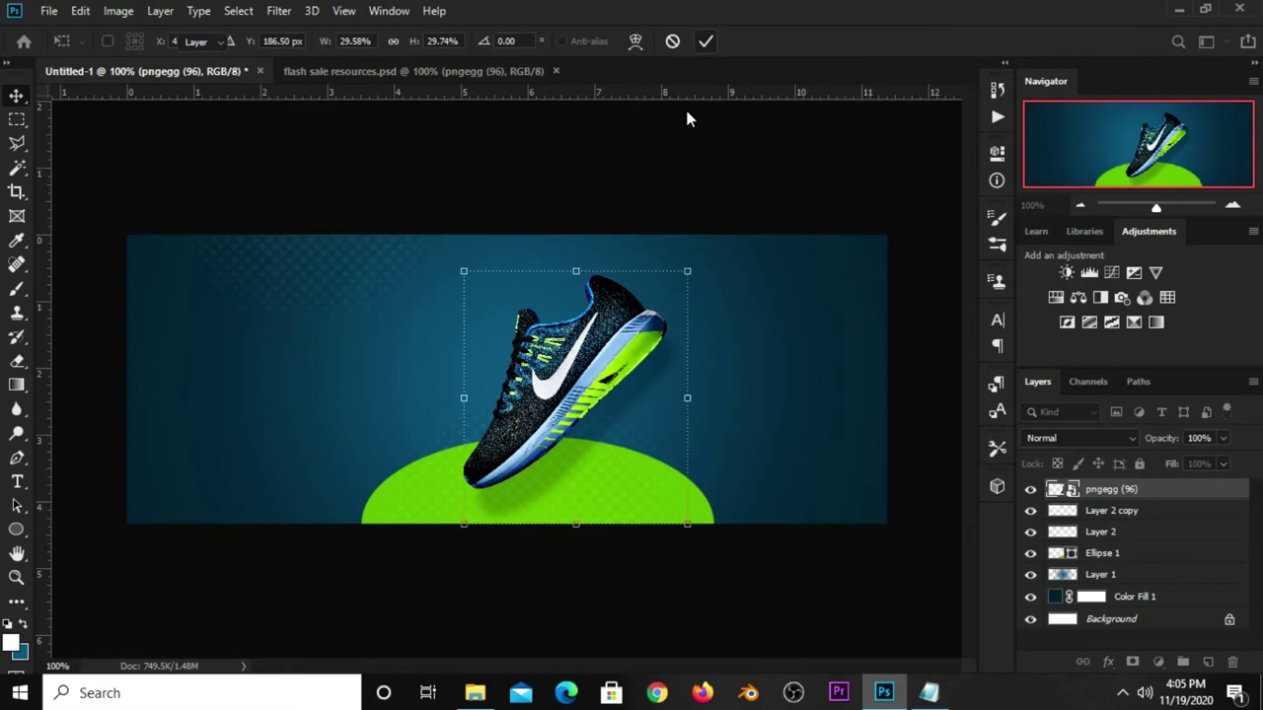
mouse_move(539, 425)
left_mouse_down()
mouse_move(543, 404)
mouse_move(545, 424)
left_mouse_up()
left_click(589, 173)
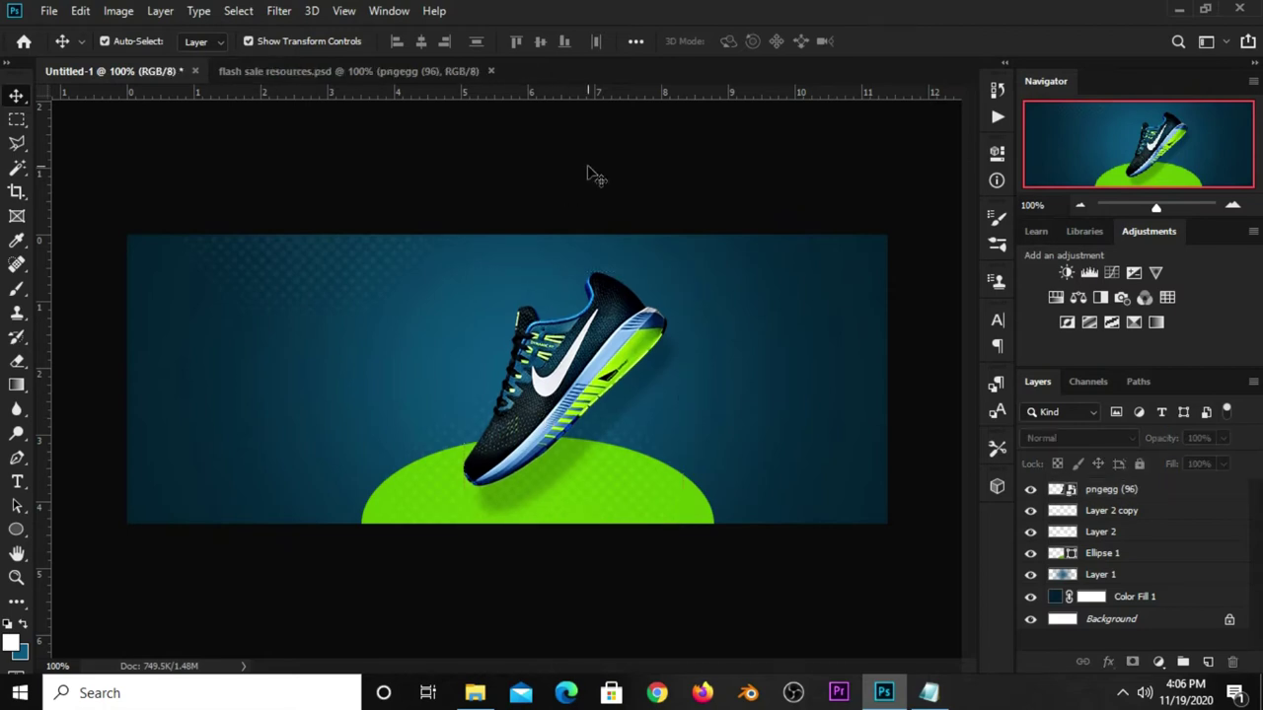
Select the Rectangle Tool with fill colour 62b609 sampled from the ellipse
right_click(18, 531)
left_click(84, 530)
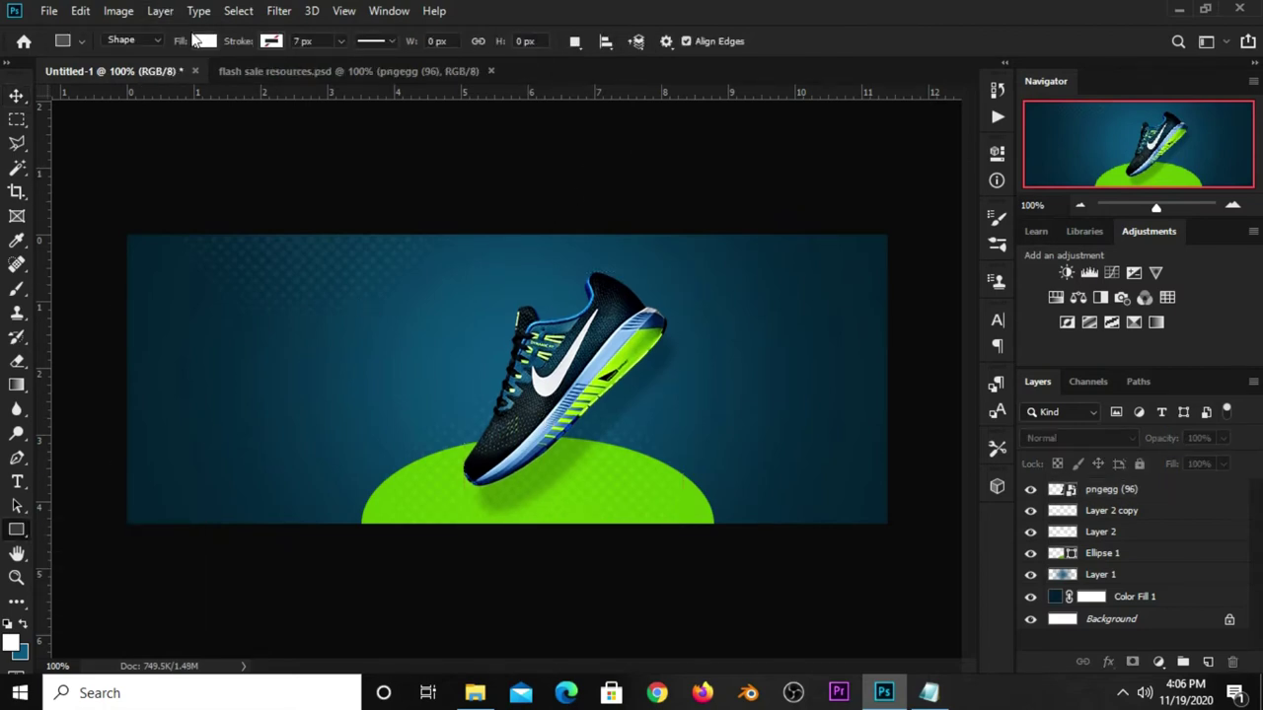
left_click(204, 40)
left_click(285, 87)
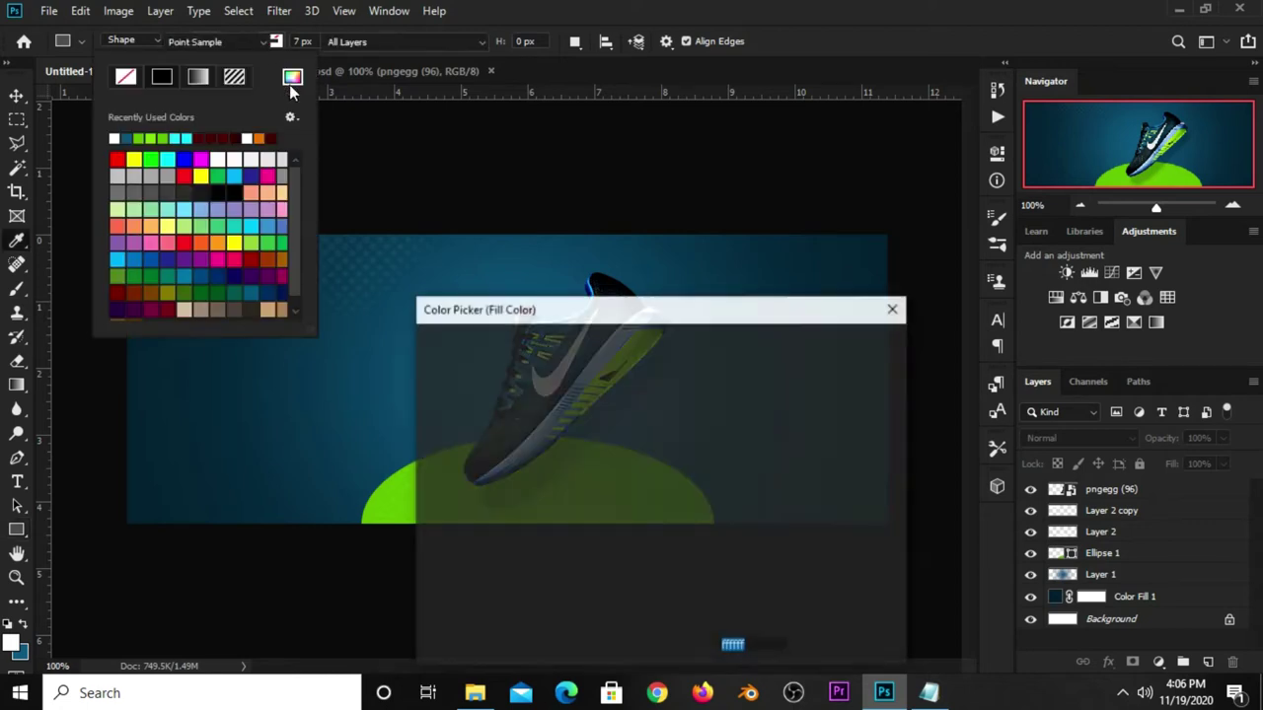
left_click(394, 501)
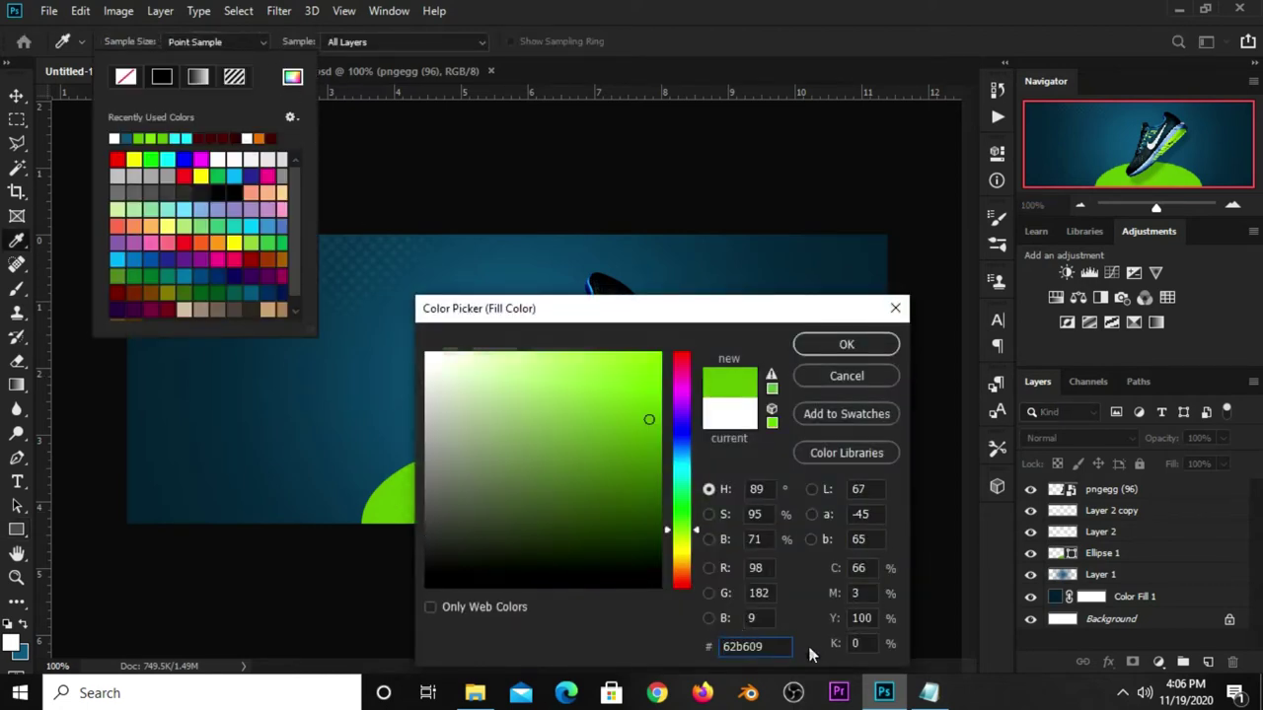
left_click_drag(771, 647, 718, 647)
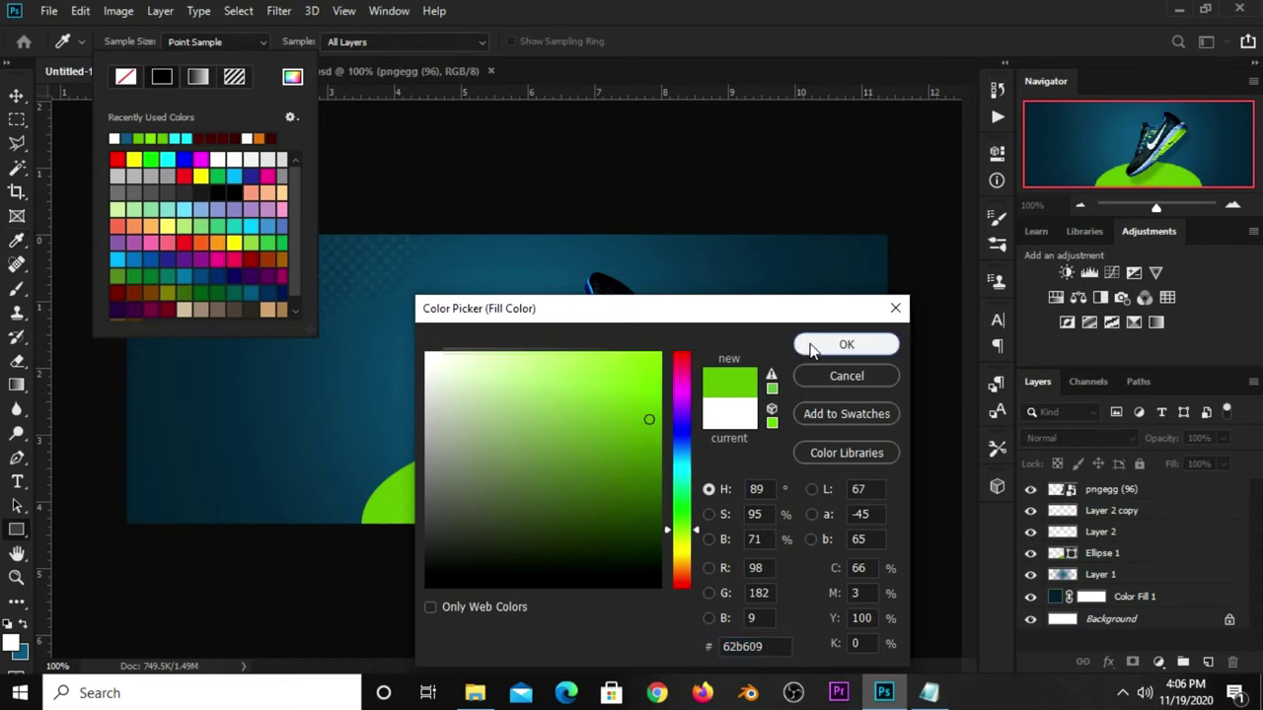
left_click(806, 343)
left_click(747, 62)
Draw an 86 × 46 px green rectangle at the banner's top-left corner
left_click_drag(148, 231, 228, 273)
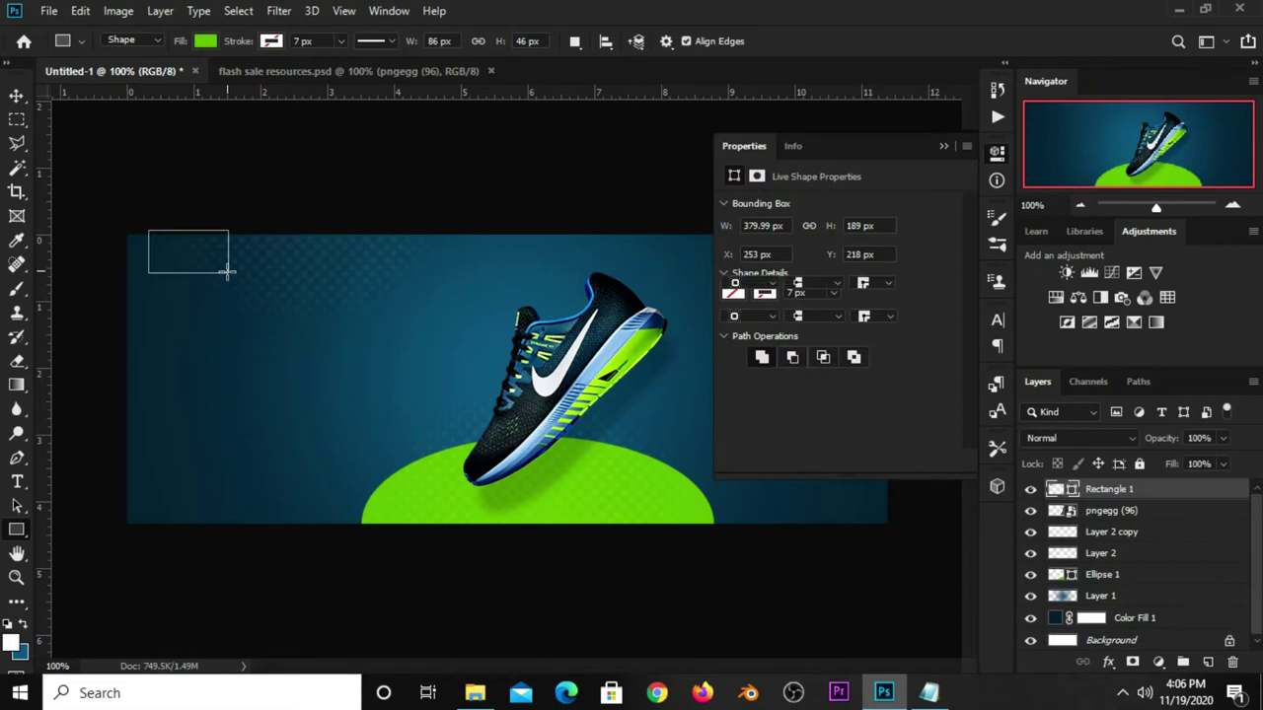
key("v")
left_click(268, 198)
left_click(193, 247)
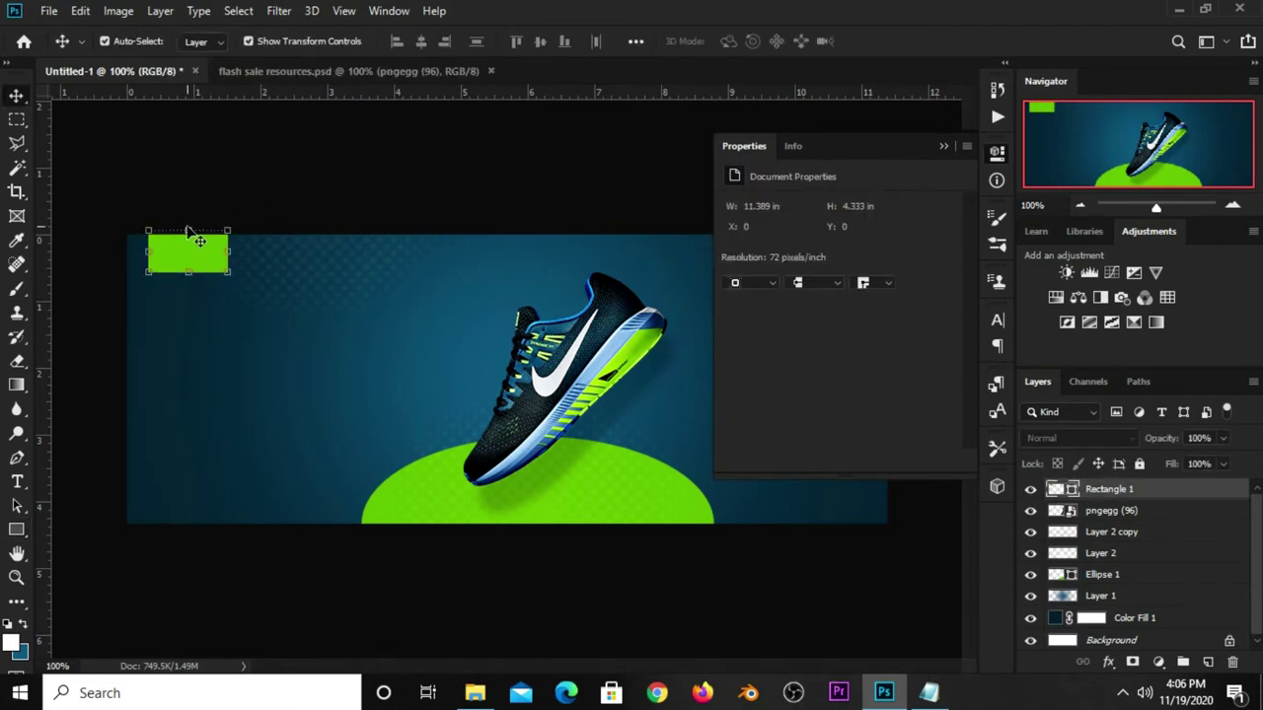
left_click(188, 221)
left_click(278, 207)
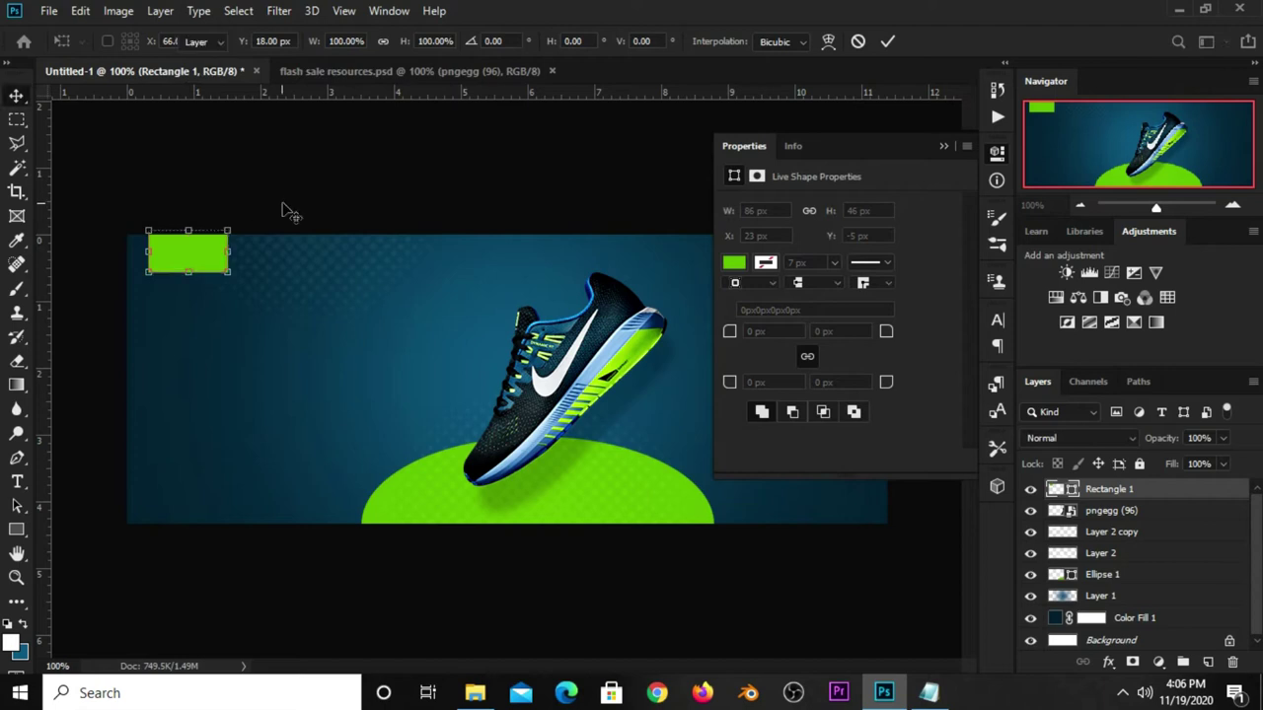
left_click(282, 211)
left_click(940, 148)
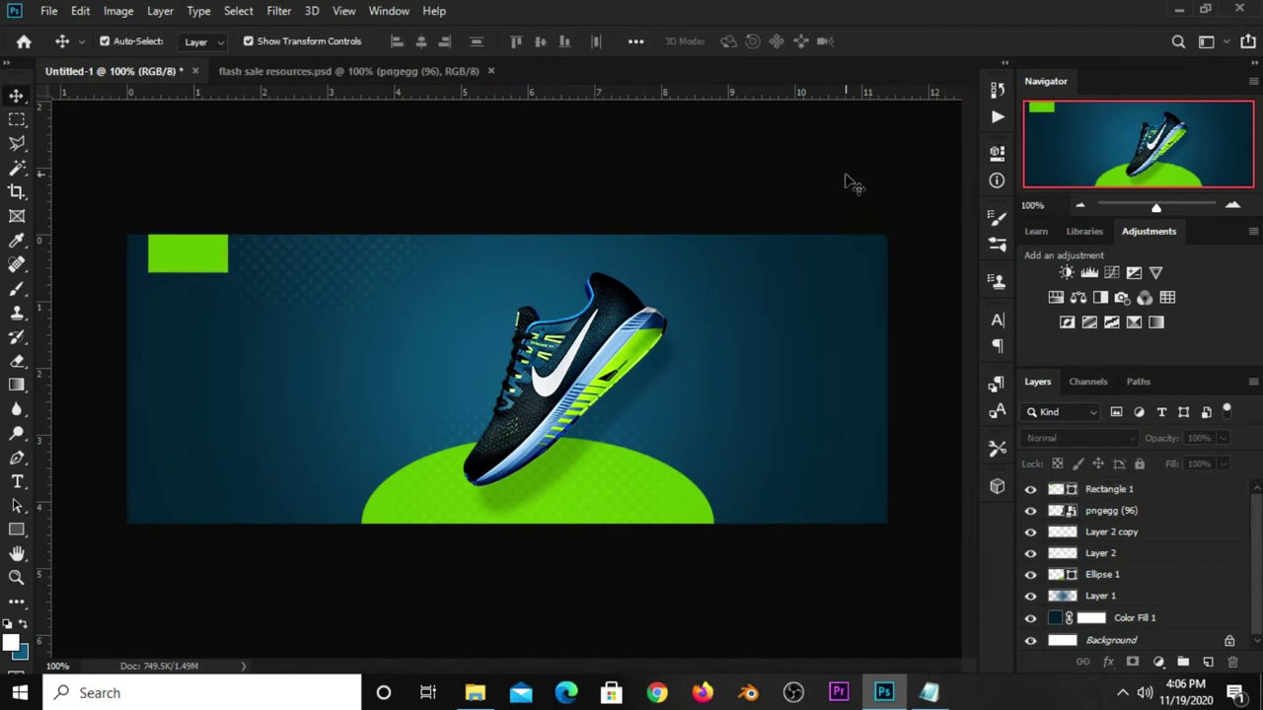
Copy the 'logo here' text from the notes
left_click(928, 693)
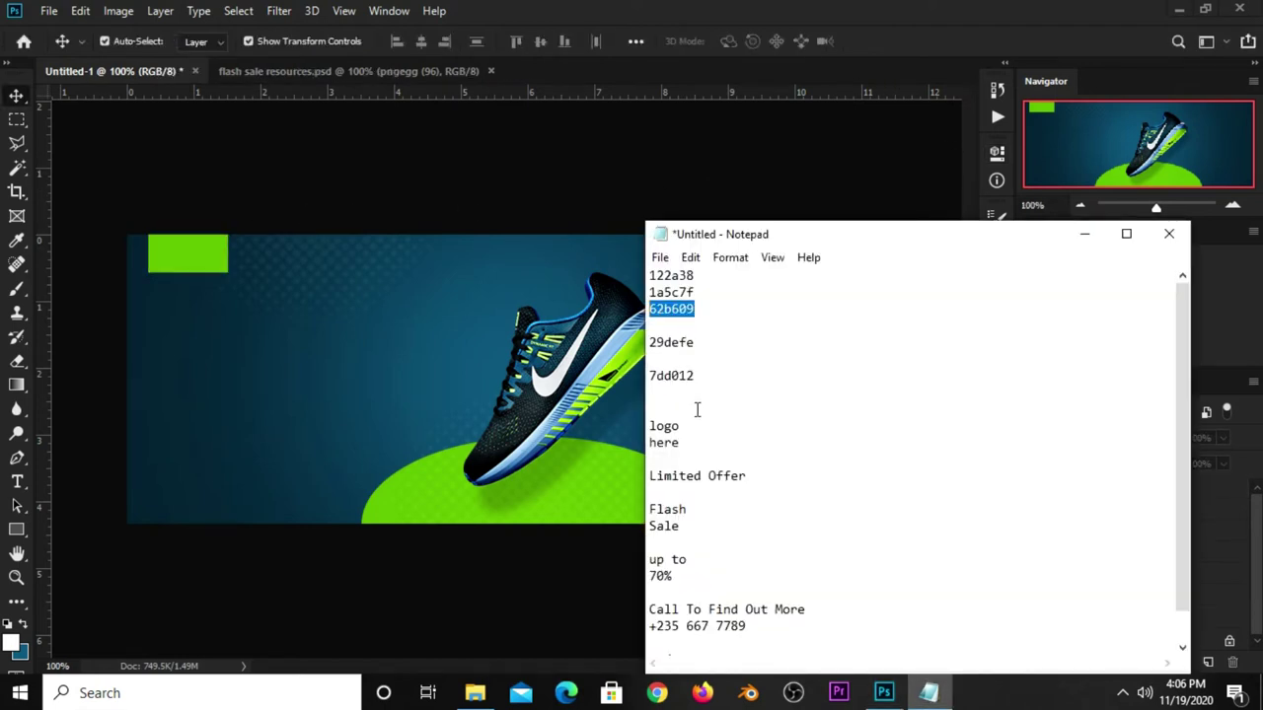
left_click_drag(688, 443, 642, 423)
right_click(659, 424)
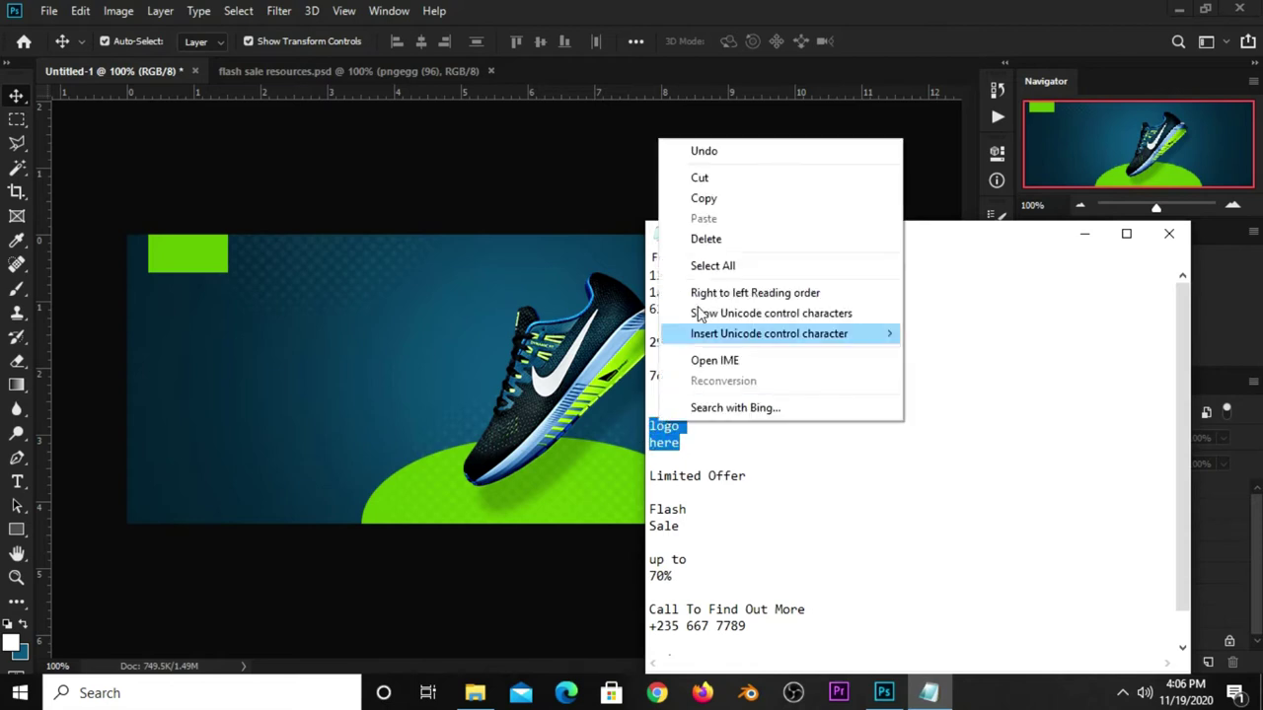
left_click(691, 197)
left_click(852, 43)
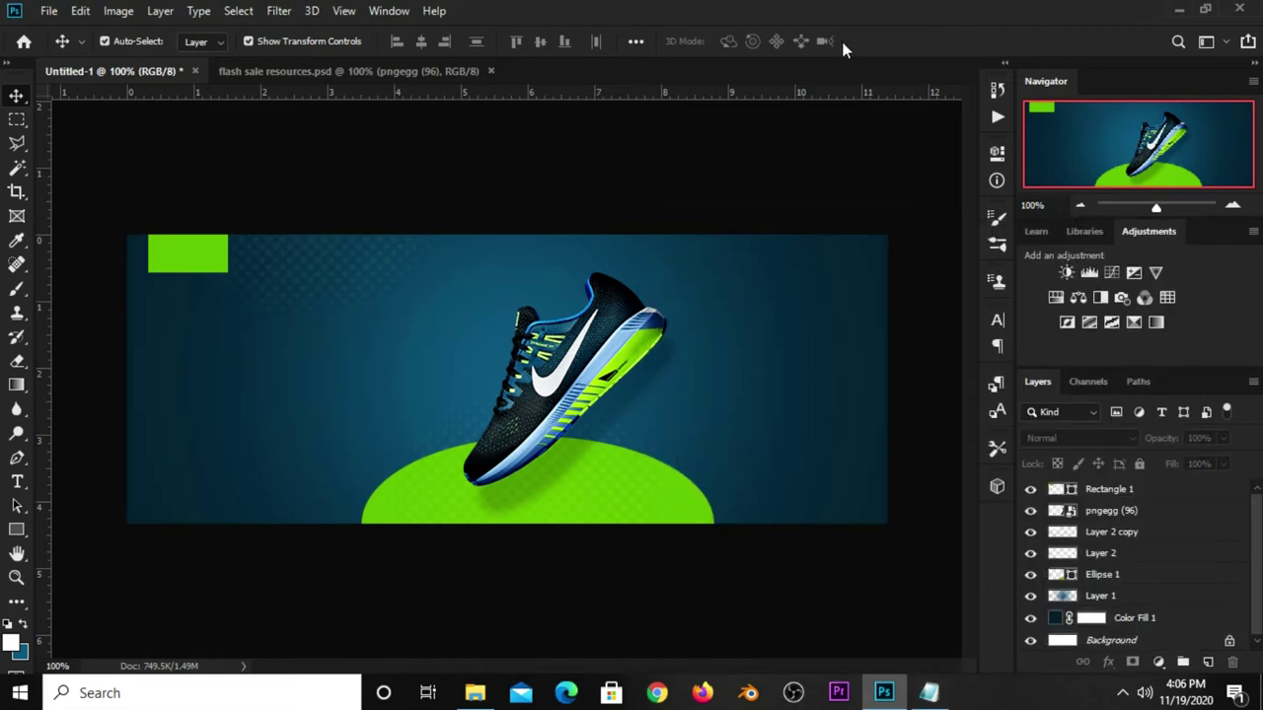
Add a 'LOGO HERE' text layer in Regular weight near the banner's top-left
left_click(17, 482)
right_click(17, 482)
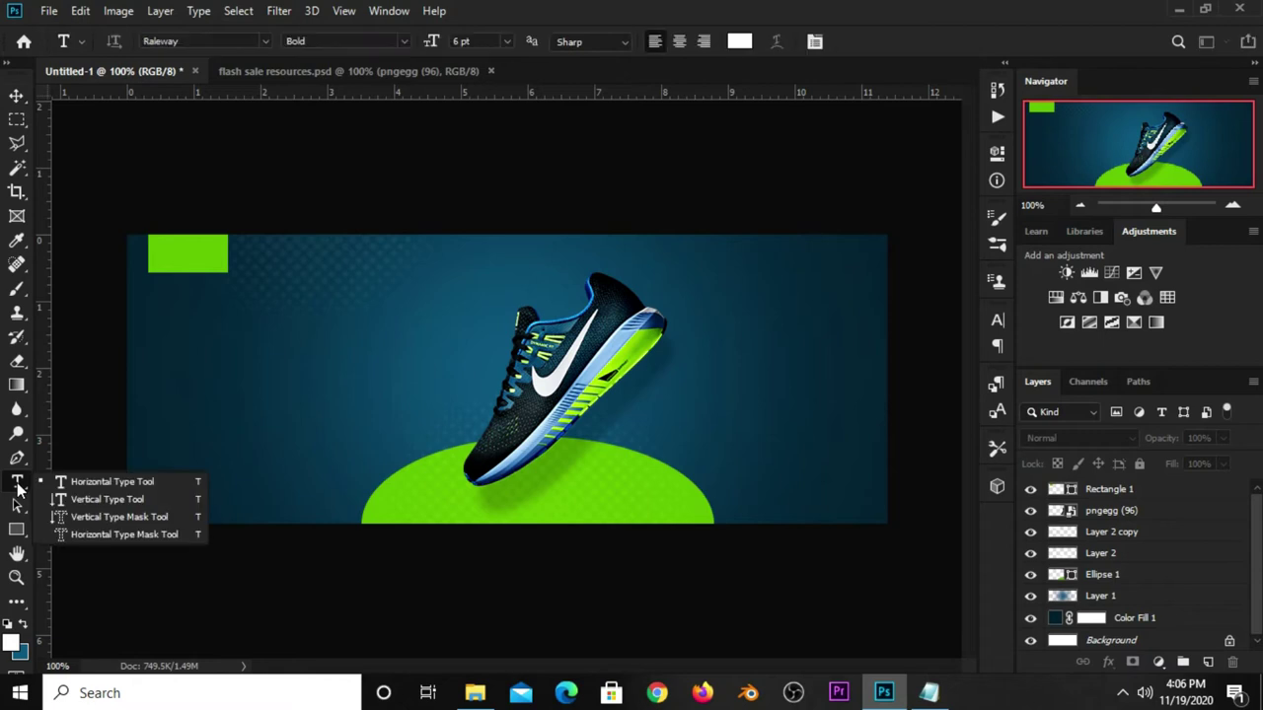
left_click(86, 480)
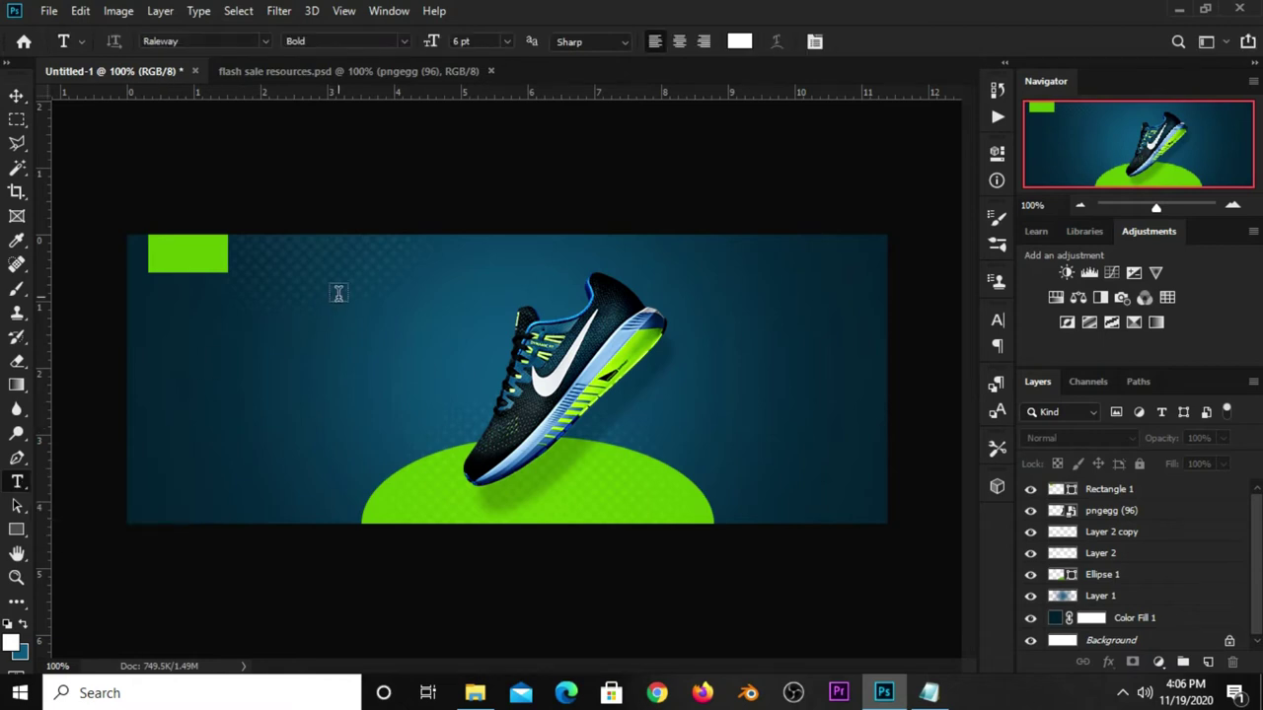
left_click(399, 41)
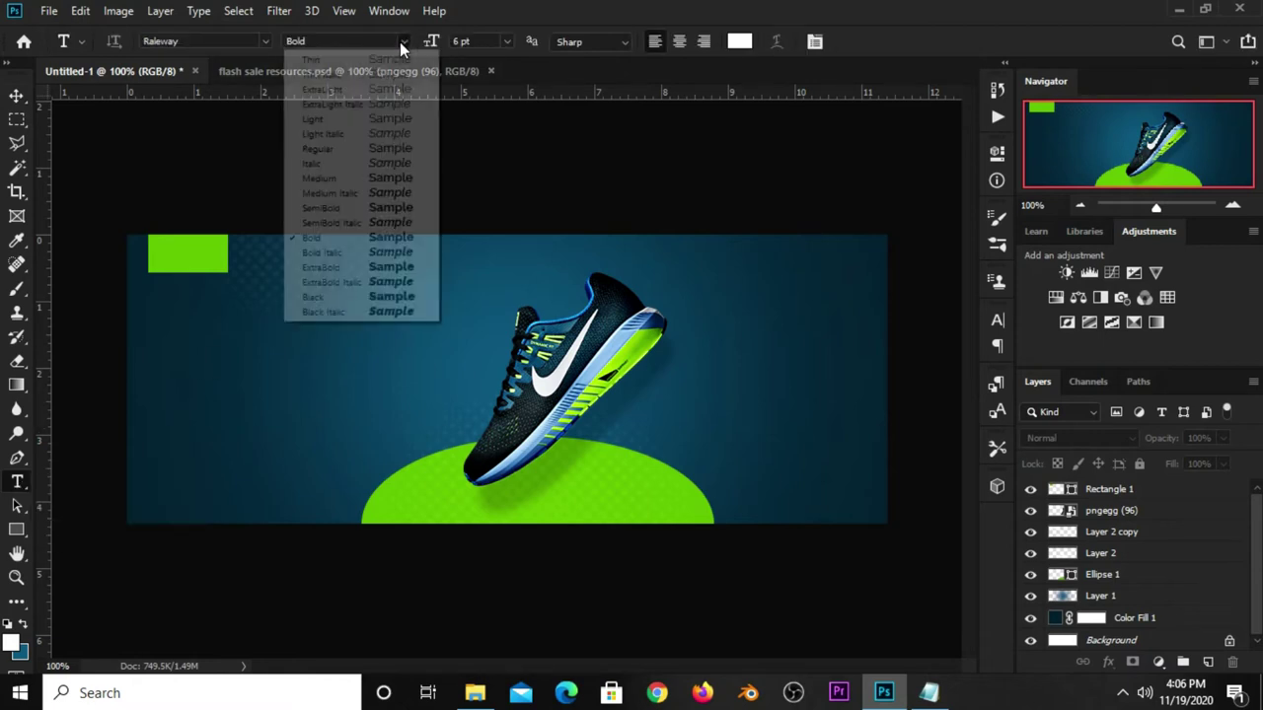
left_click(360, 149)
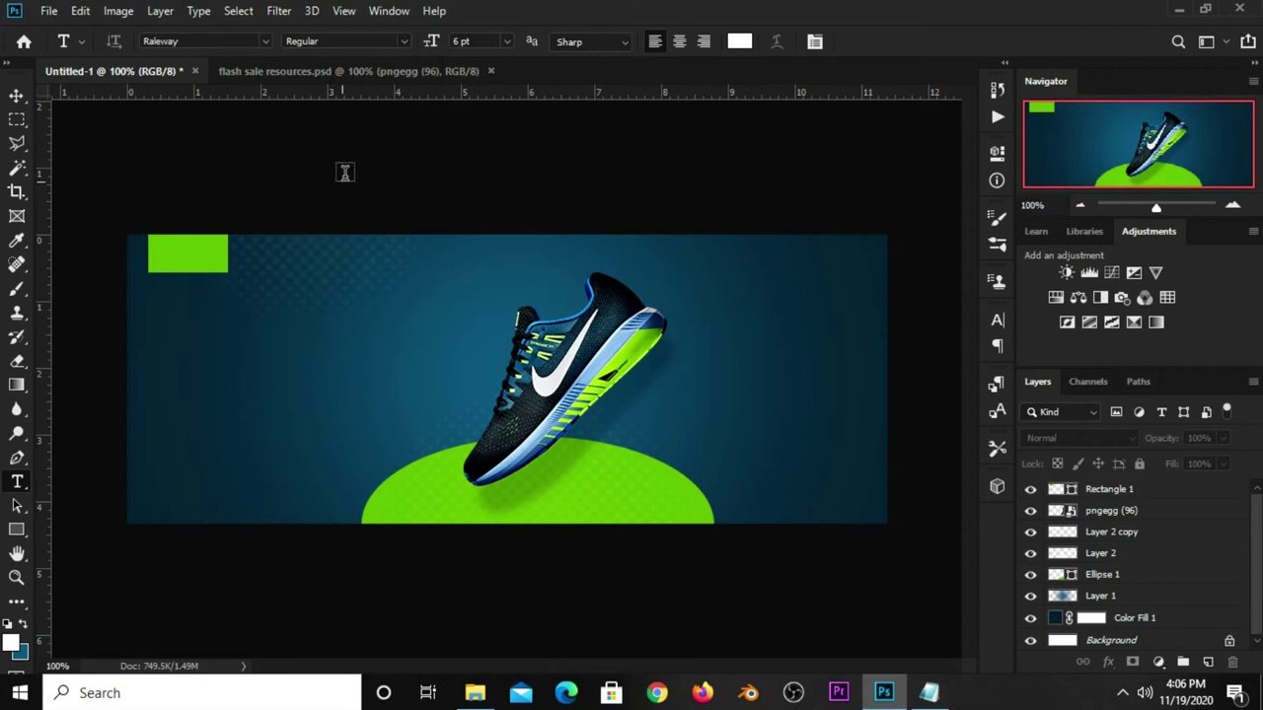
left_click(303, 292)
type("logo here")
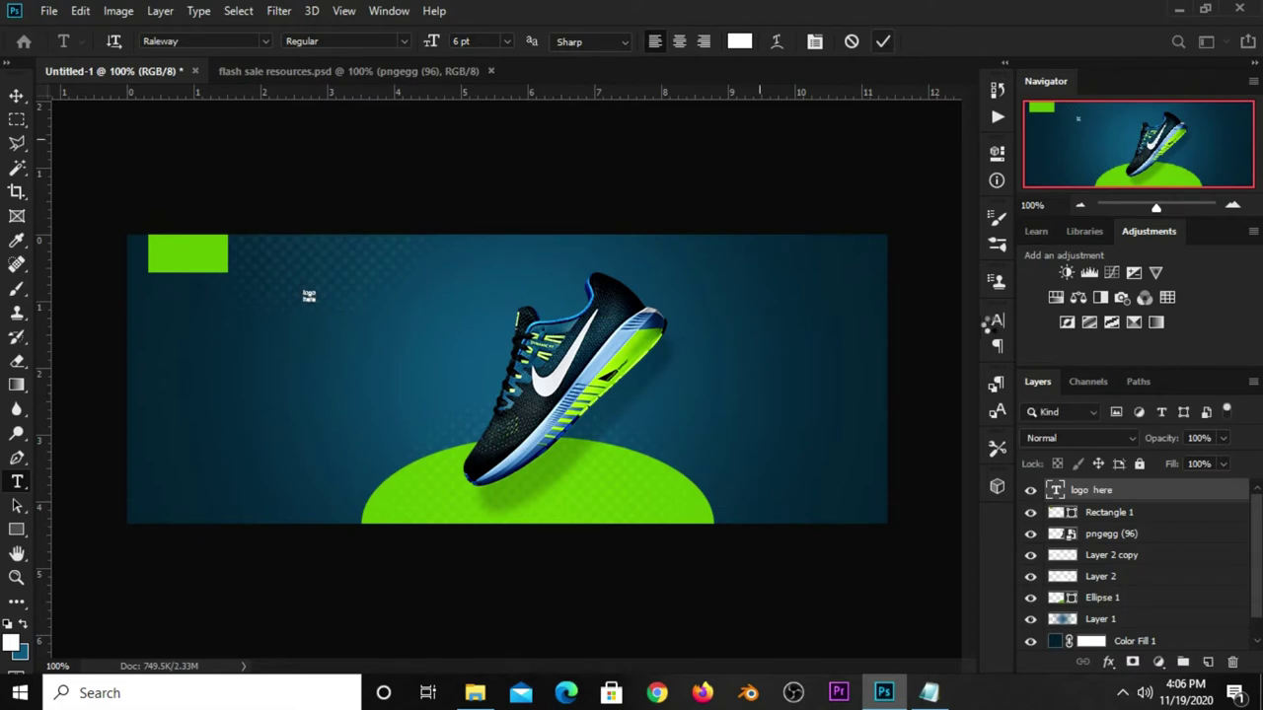
left_click(882, 41)
Set the LOGO HERE text size to 12 pt in the Character panel
left_click(997, 320)
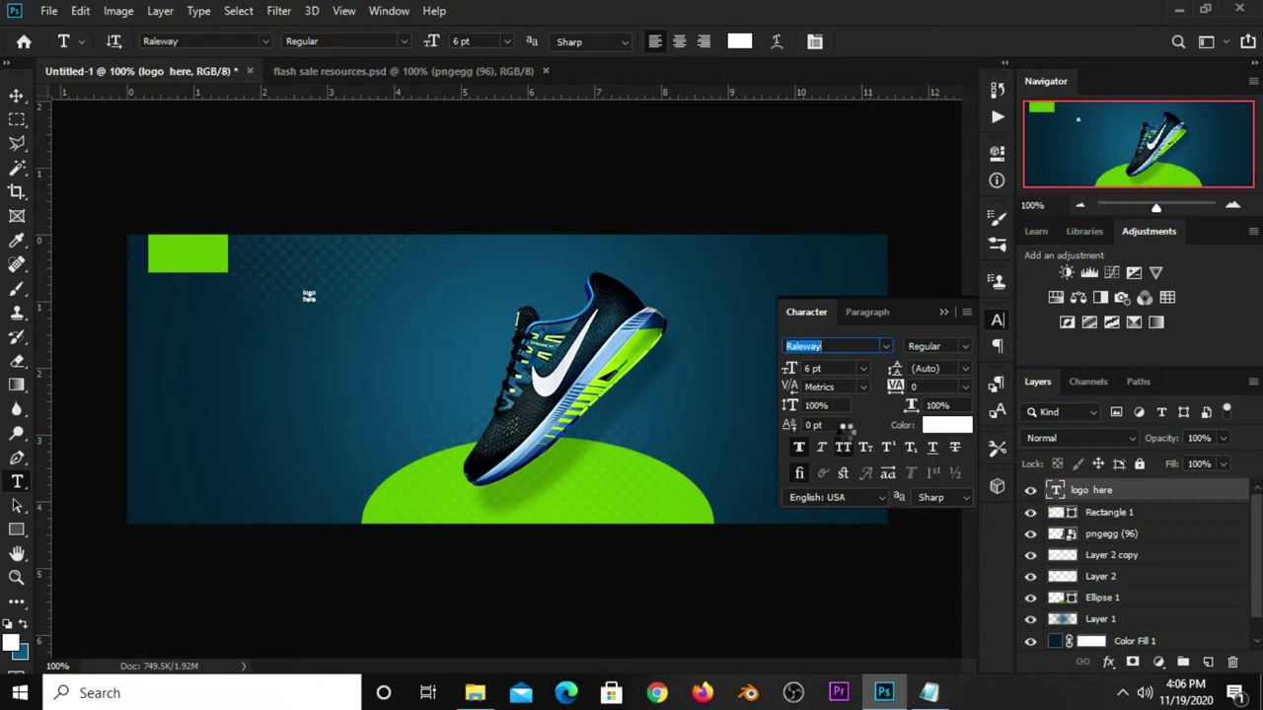
left_click(862, 368)
left_click(845, 478)
left_click(838, 314)
key("ctrl+z")
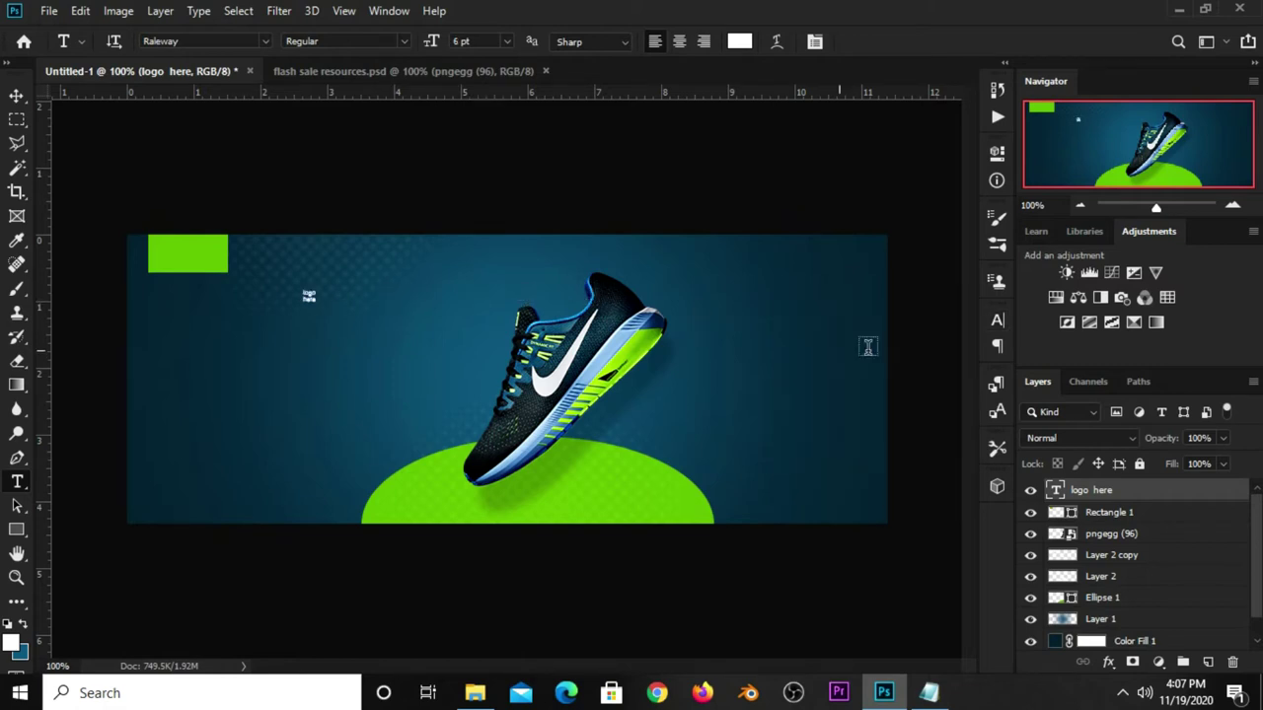
left_click(998, 321)
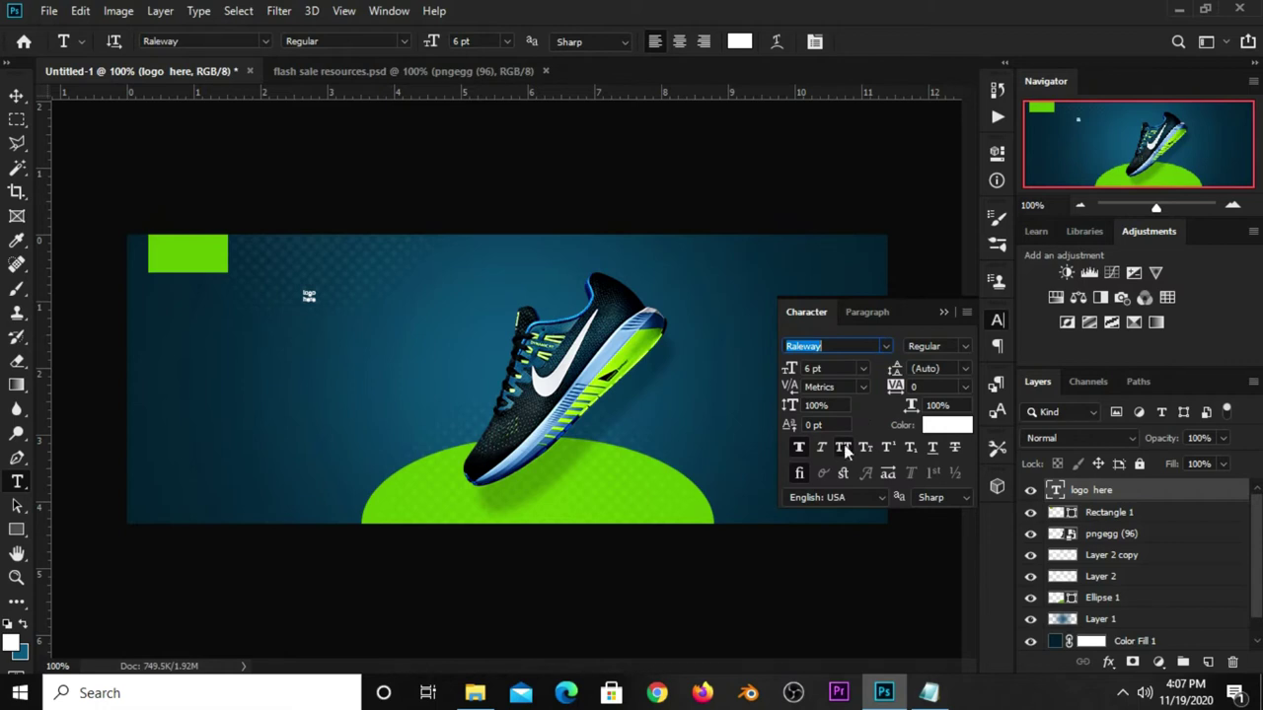
left_click(863, 369)
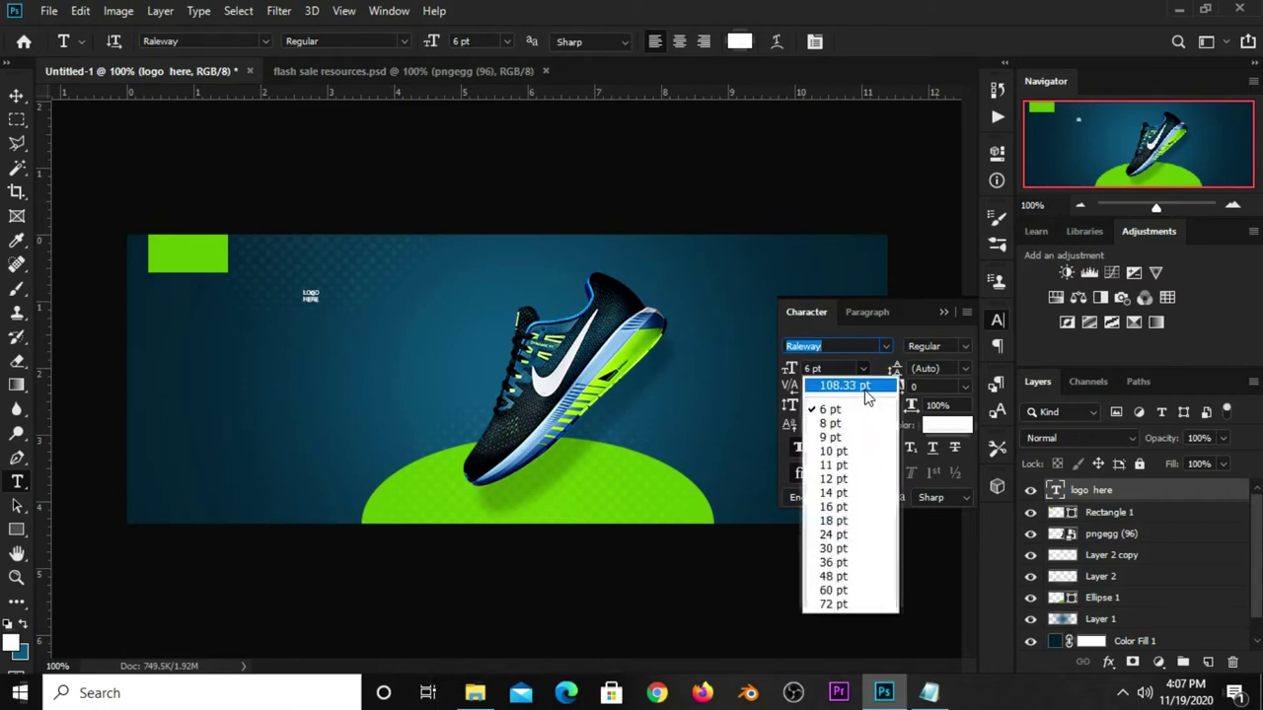
left_click(853, 478)
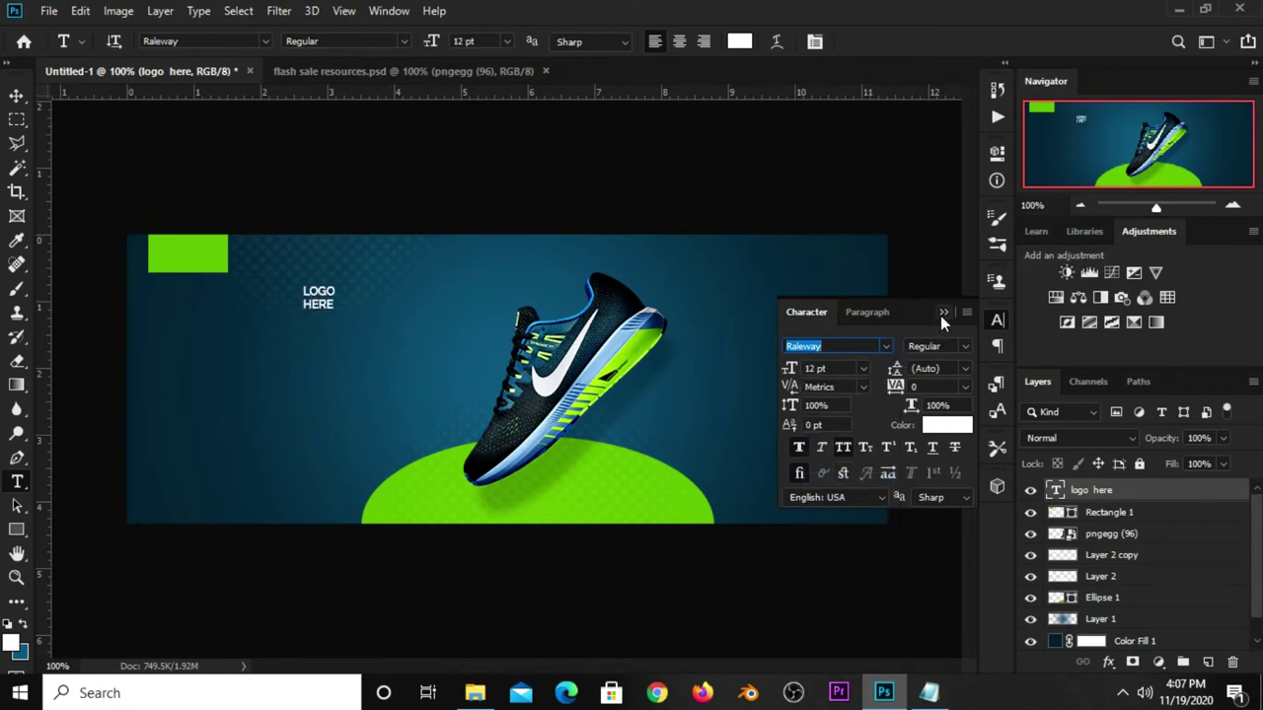
left_click(943, 313)
Move the LOGO HERE text onto the green logo rectangle
key("v")
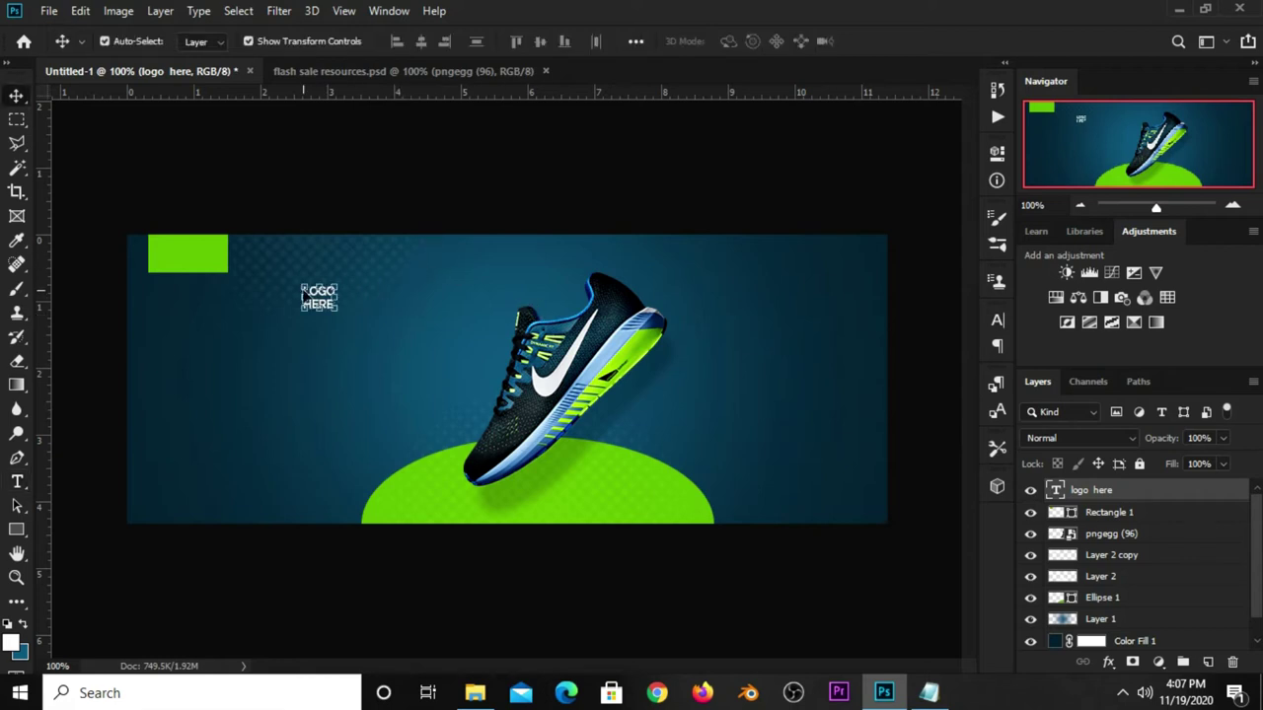
key("ctrl+t")
left_click_drag(324, 307, 187, 254)
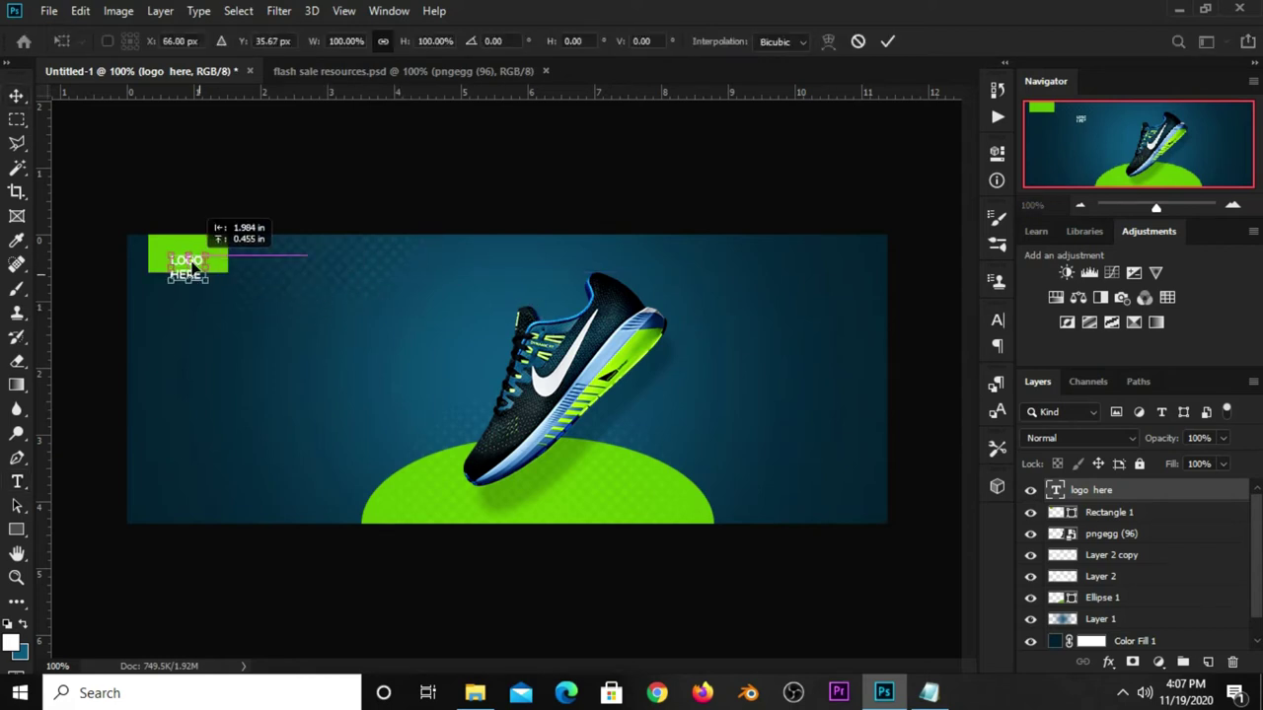
key("Return")
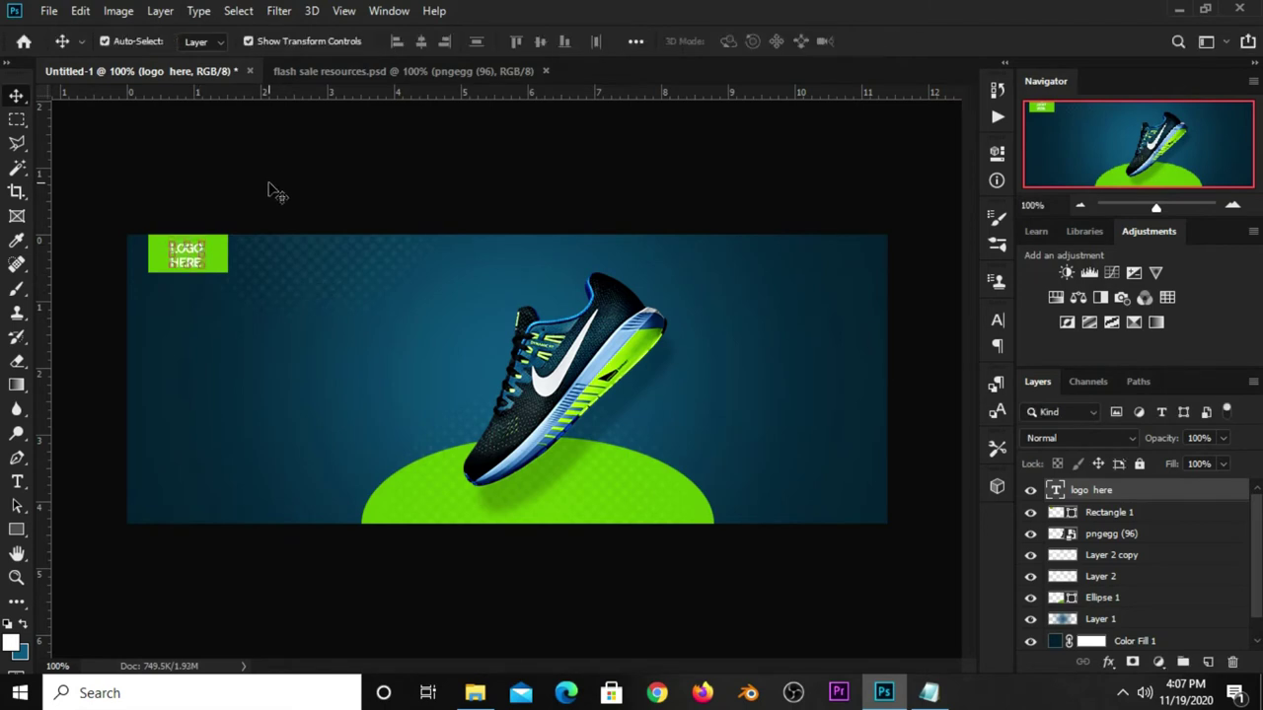
left_click(274, 193)
Narrow the green Rectangle 1 to fit the text and nudge it slightly right
left_click(226, 260)
key("ctrl+t")
left_click_drag(227, 254, 213, 257)
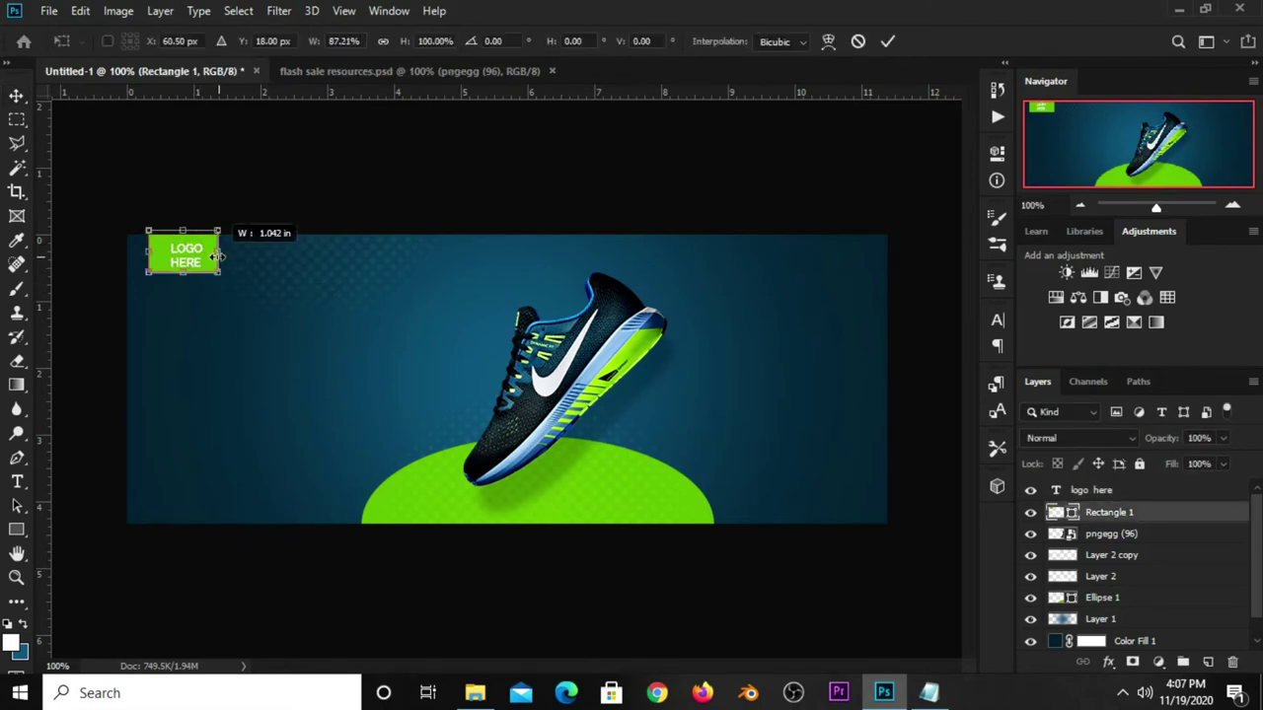
key("Return")
key("Right")
key("Right")
key("Right")
key("Right")
key("Right")
key("Right")
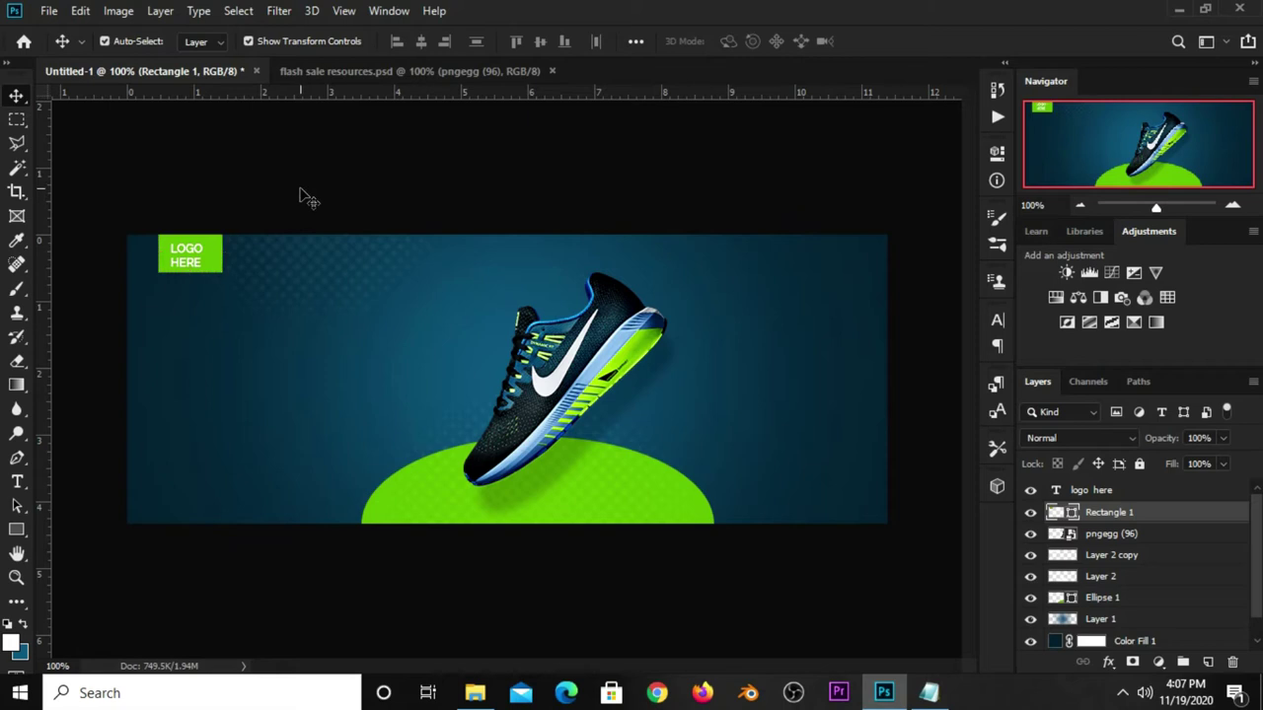
left_click(210, 249)
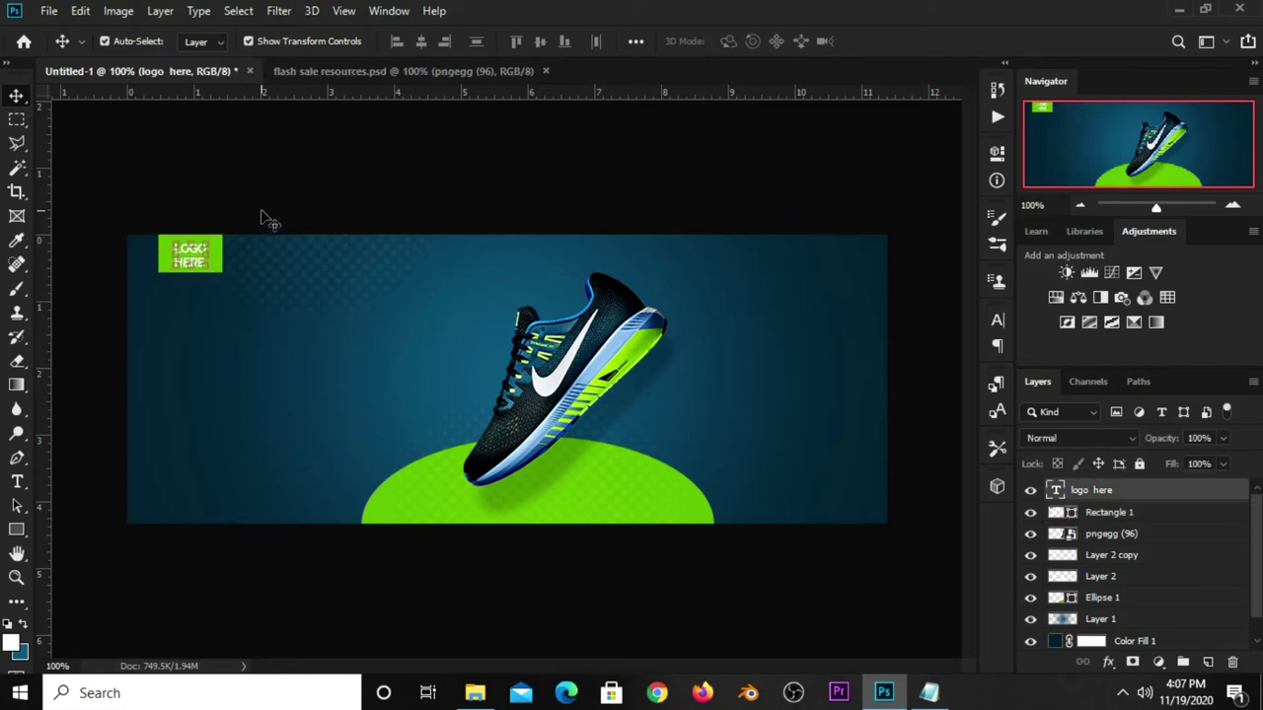
left_click(278, 210)
left_click(210, 271)
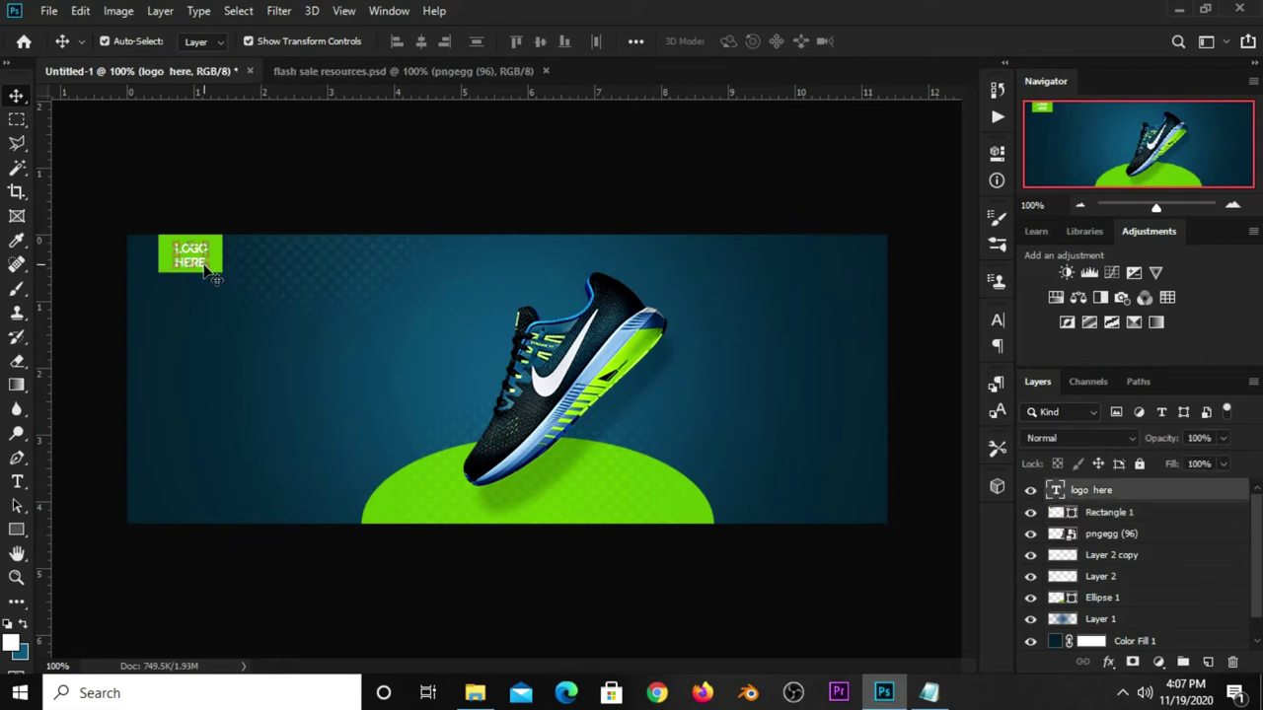
left_click(292, 200)
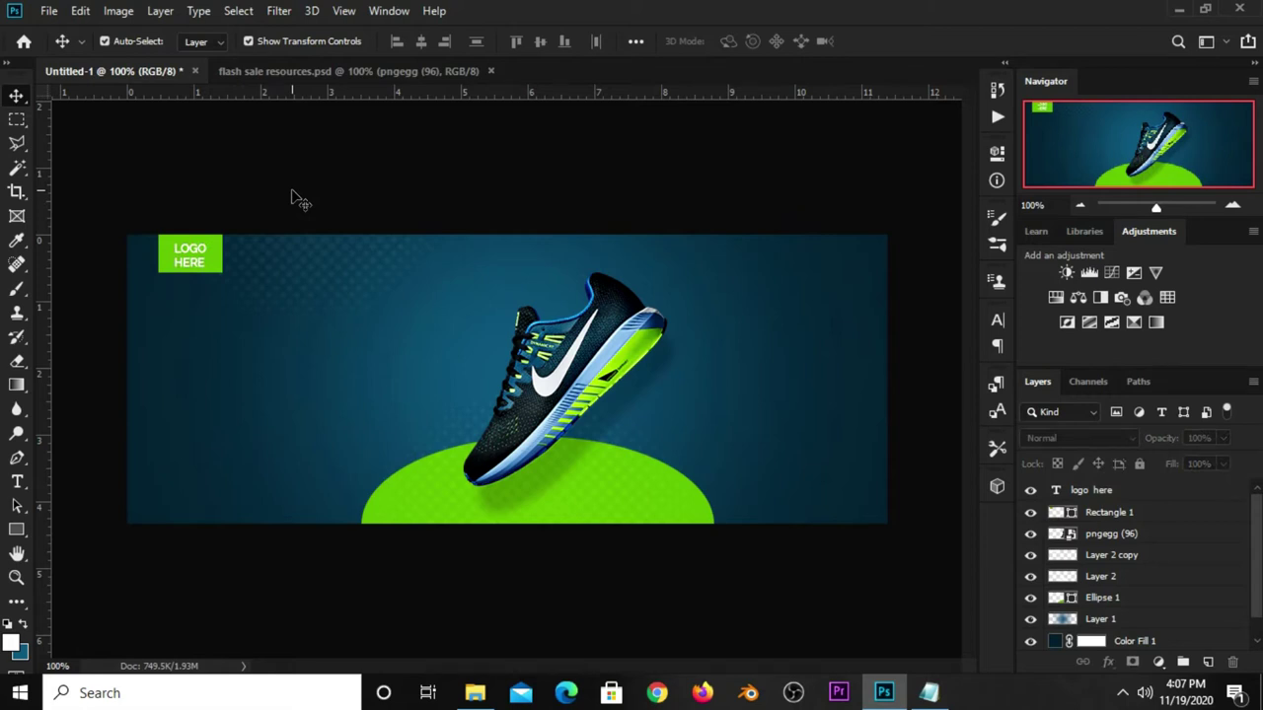
Draw a 150 × 27 px green bar below the logo, round it into a pill and shift it down
right_click(22, 533)
left_click(78, 526)
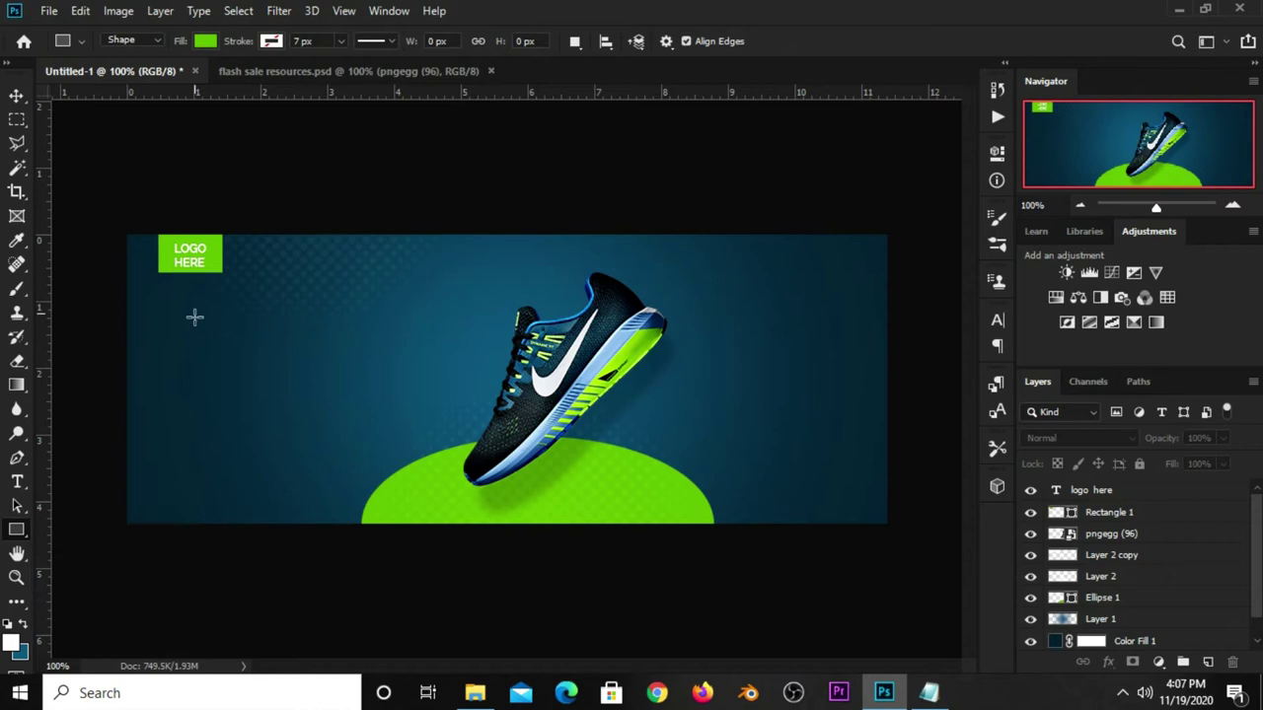
left_click_drag(209, 294, 349, 317)
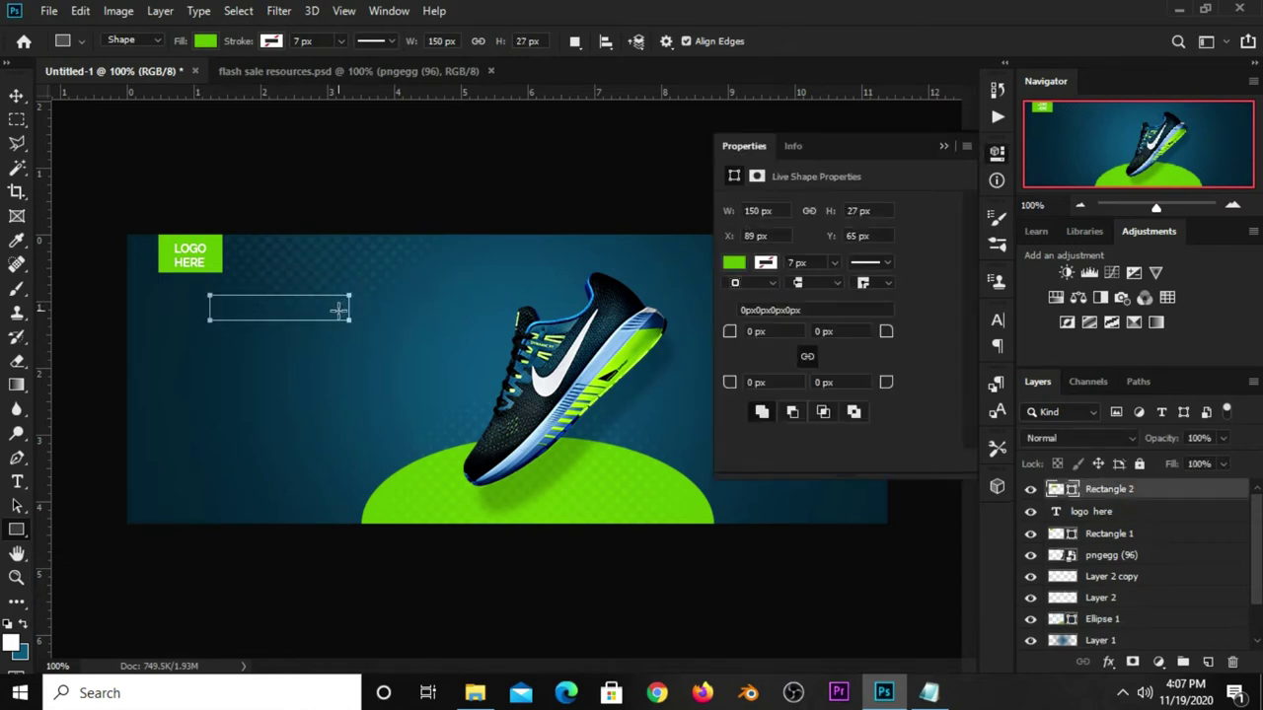
left_click_drag(891, 338, 939, 339)
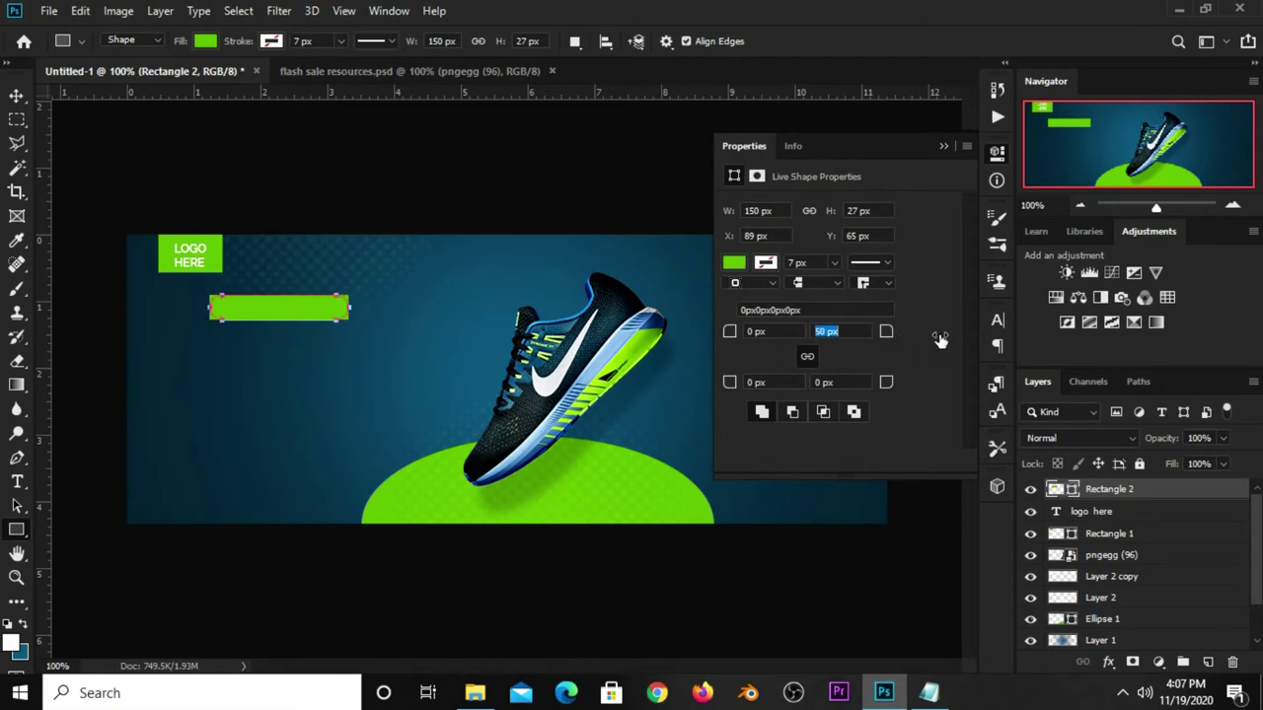
left_click(942, 147)
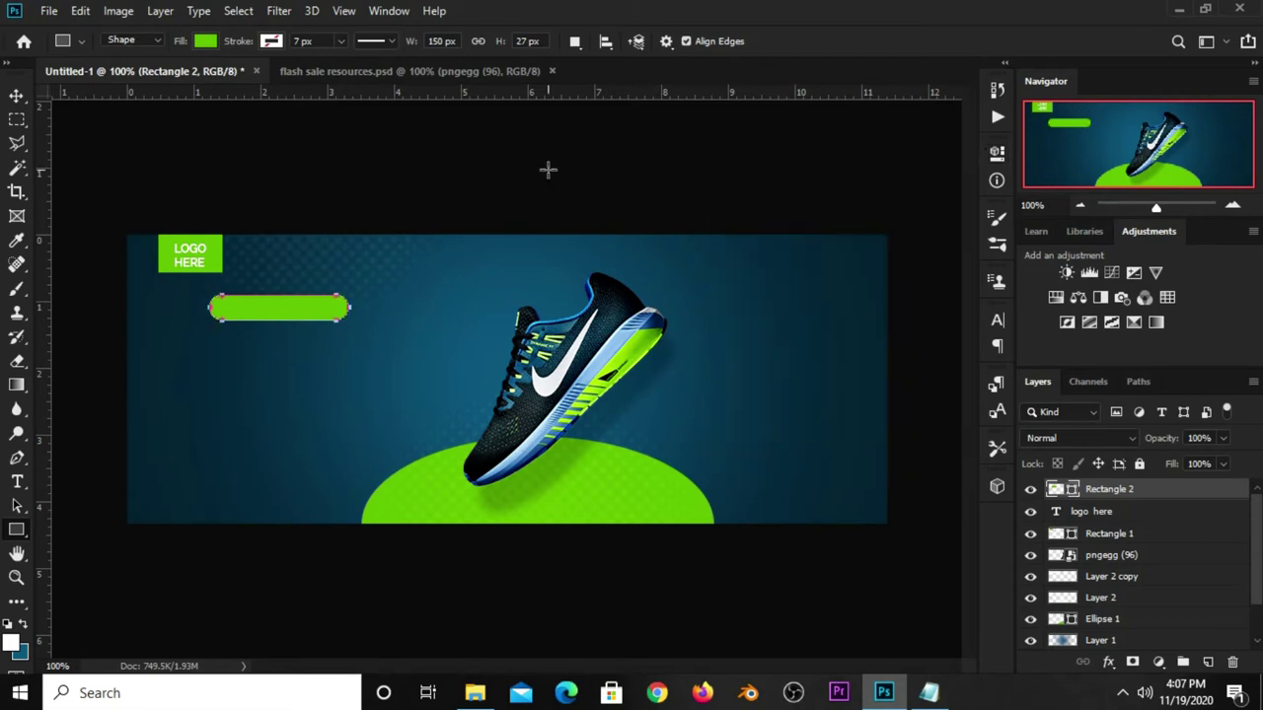
key("v")
left_click_drag(285, 305, 280, 311)
Copy the 'Limited Offer' line from the Notepad notes
left_click(928, 693)
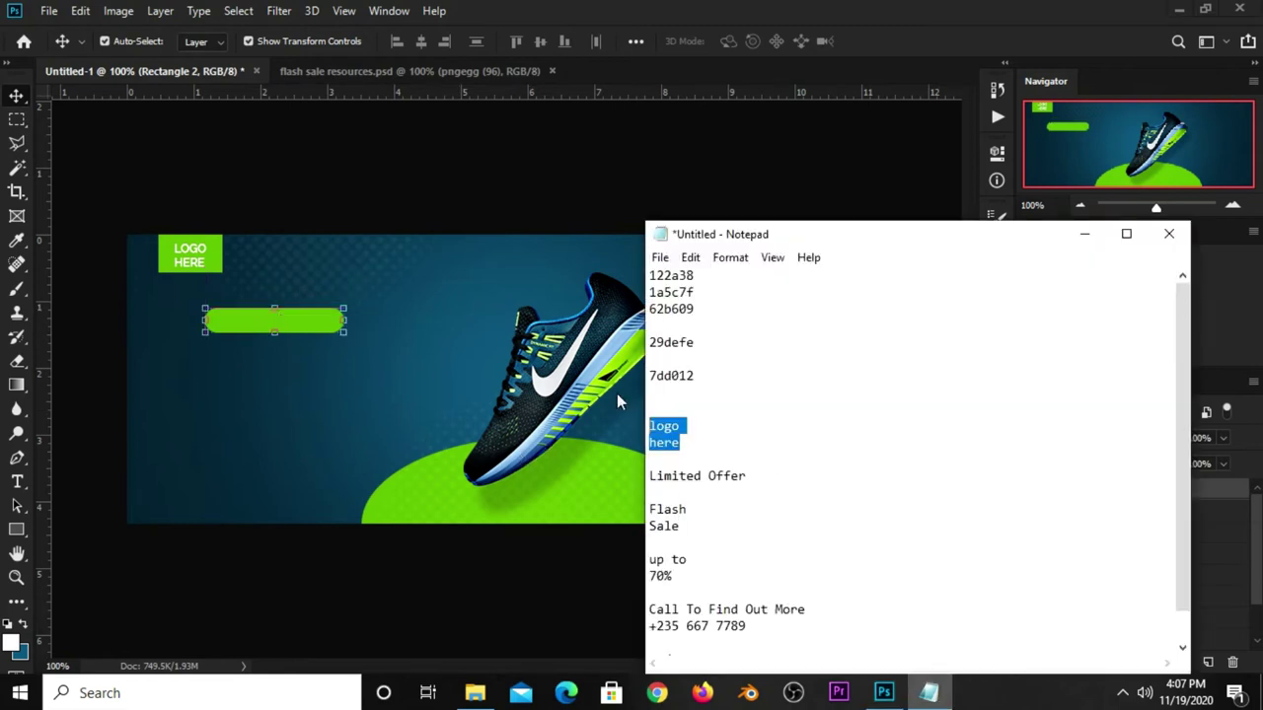
left_click_drag(765, 477, 667, 479)
right_click(648, 479)
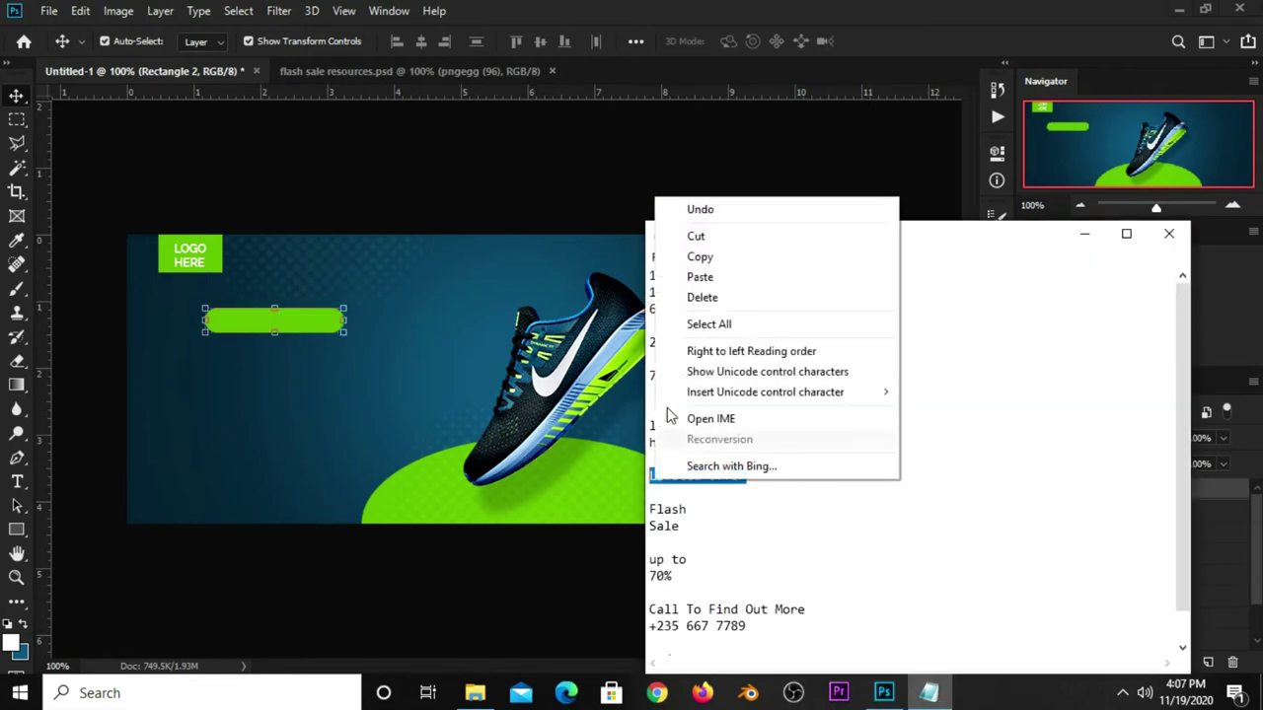
left_click(699, 259)
left_click(865, 44)
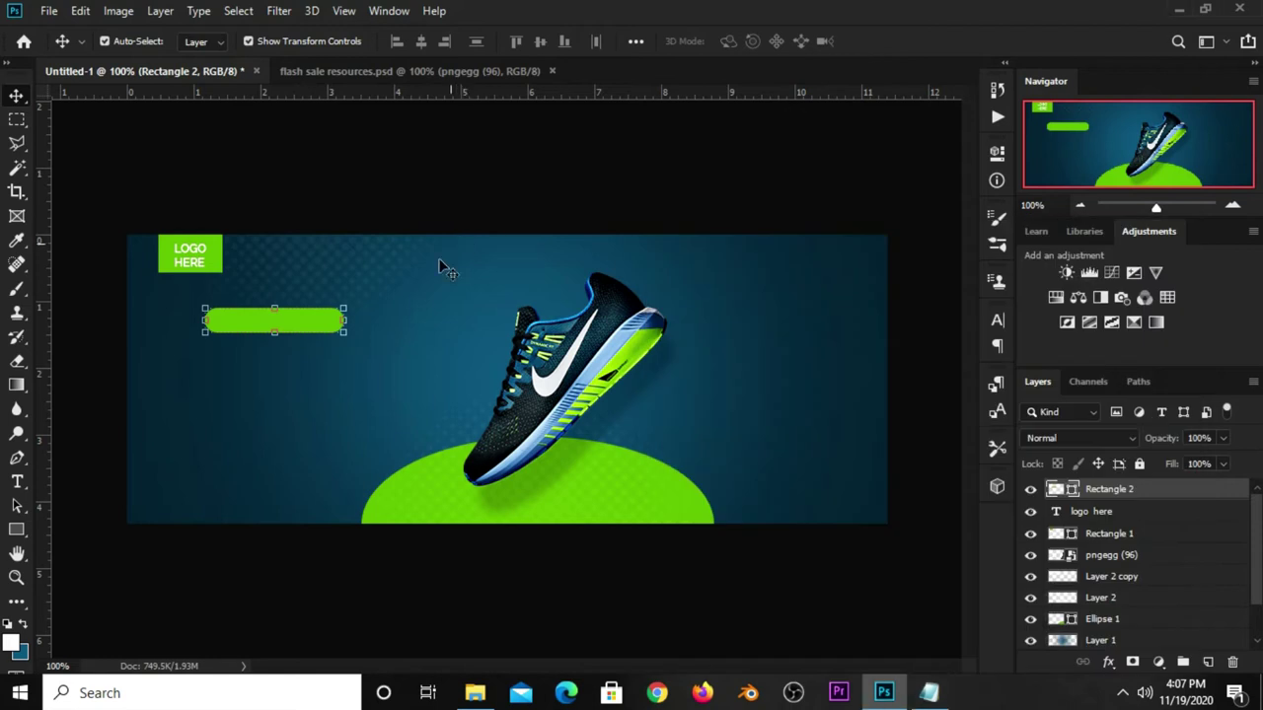
Paste the LIMITED OFFER text as a new text layer and move it onto the pill
left_click(16, 481)
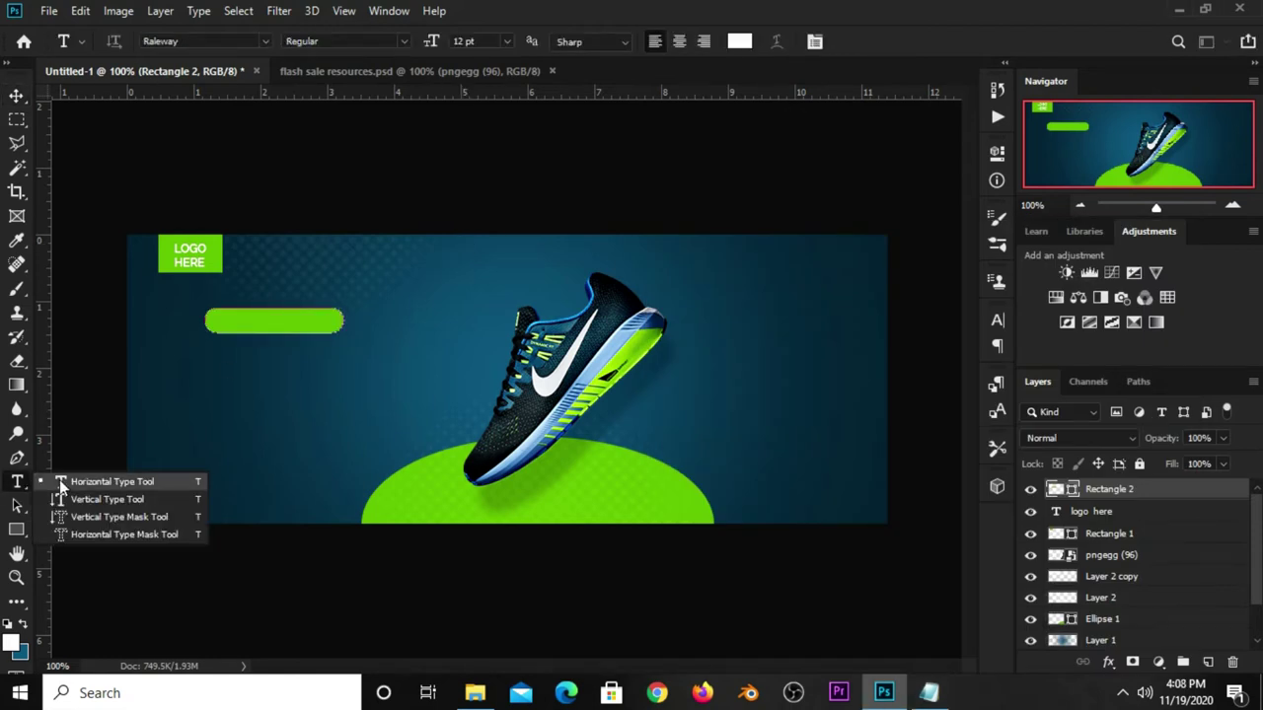
left_click(59, 479)
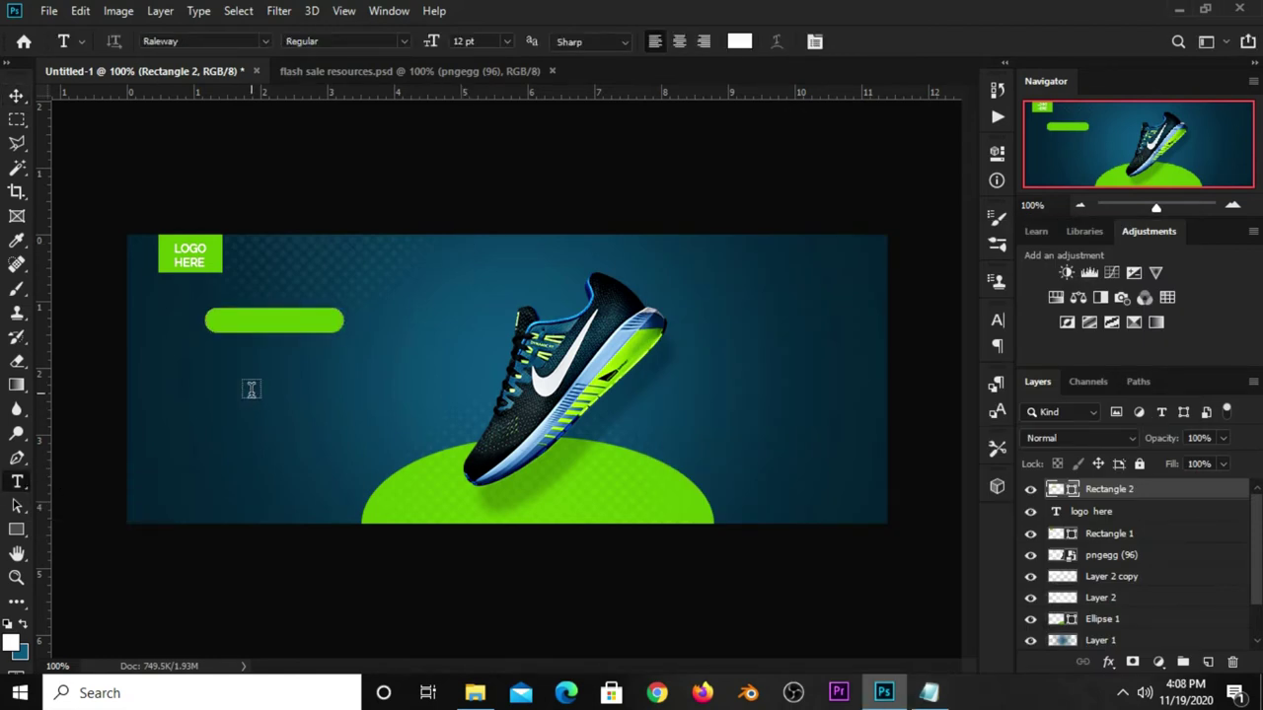
left_click(251, 390)
key("ctrl+v")
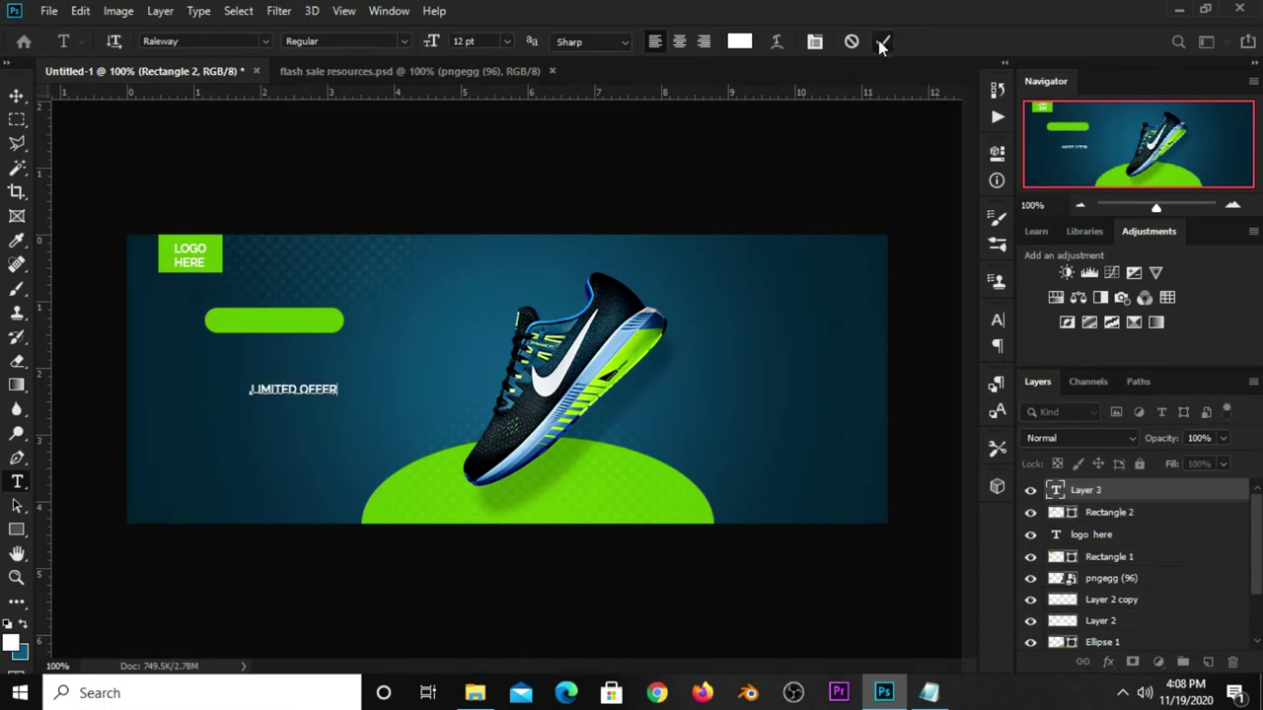
left_click(487, 144)
key("v")
left_click_drag(310, 362, 303, 327)
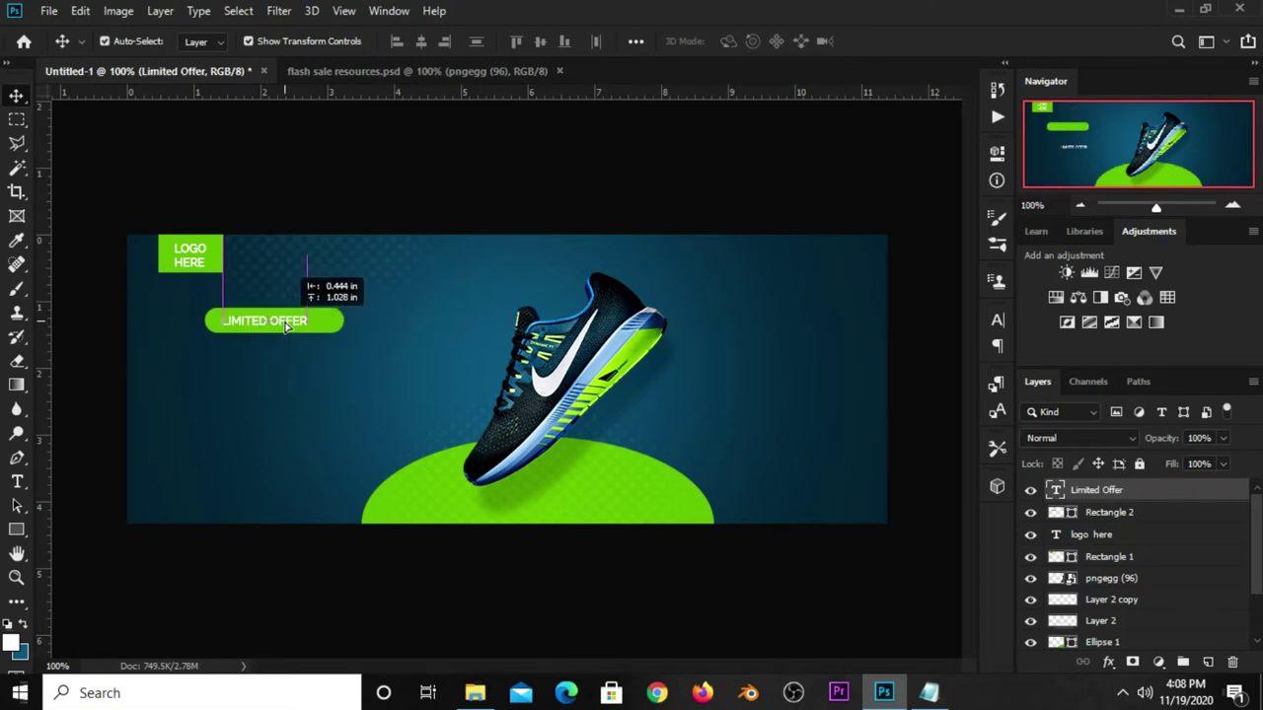
Resize the LIMITED OFFER text so it fits inside the pill
key("ctrl+t")
left_click_drag(310, 328, 339, 328)
key("Return")
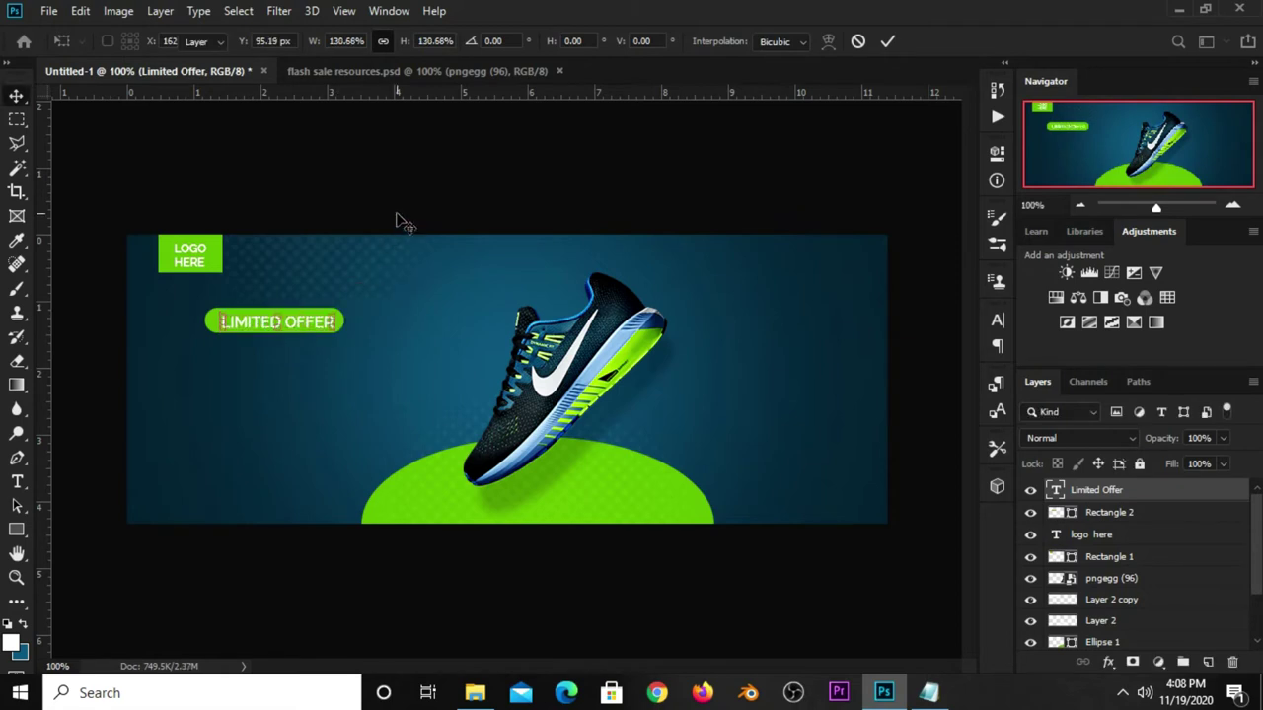
key("ctrl+t")
left_click_drag(336, 333, 326, 324)
key("Return")
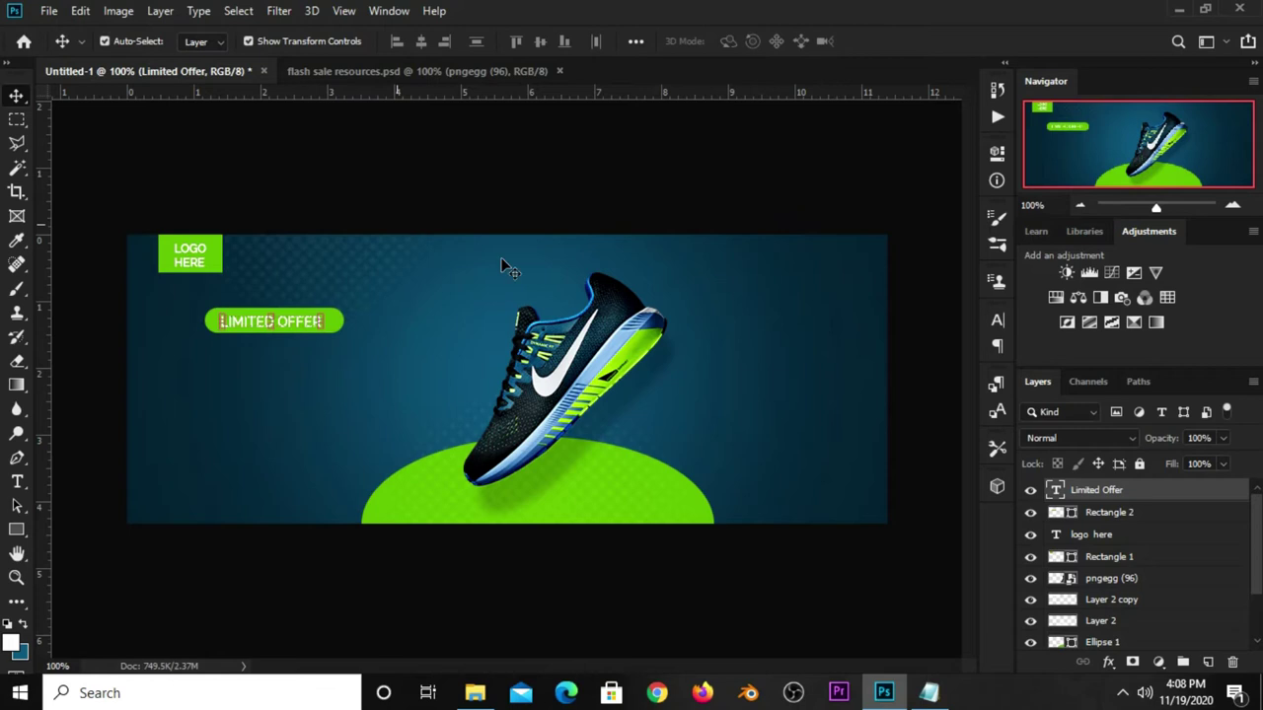
Centre the LIMITED OFFER text vertically and horizontally on Rectangle 2
left_click(1098, 514, "ctrl")
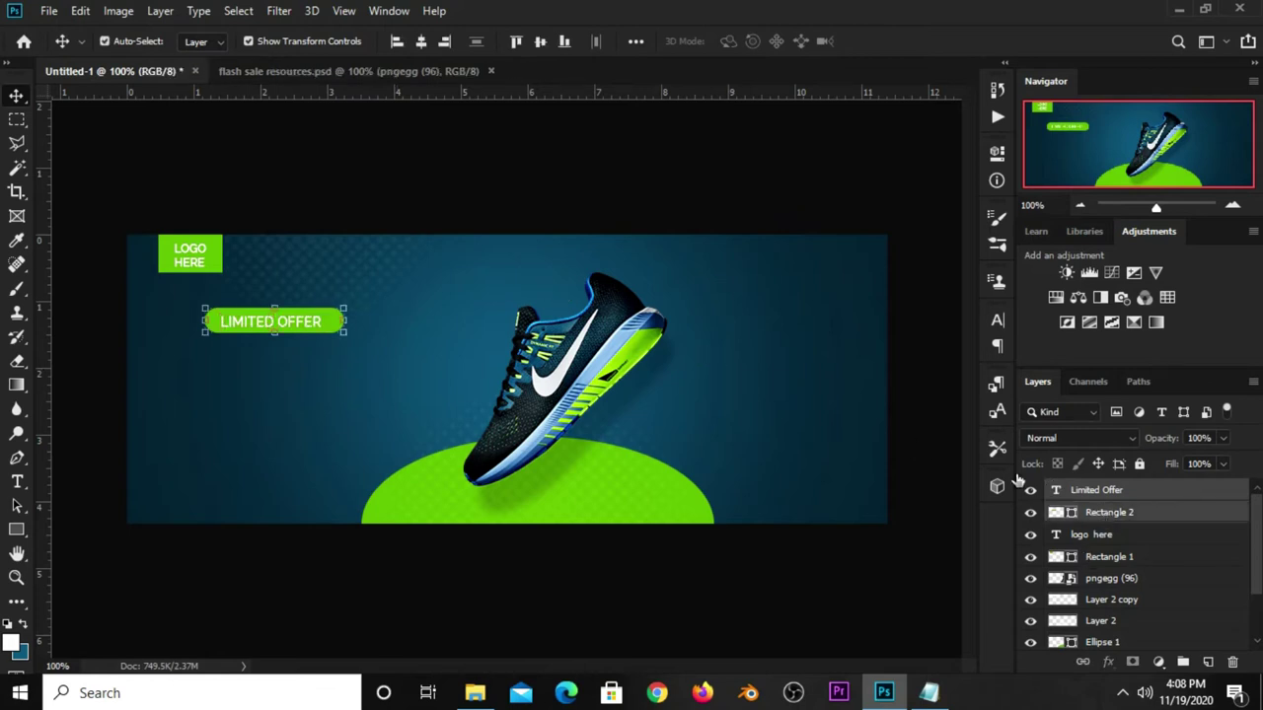
left_click(635, 41)
left_click(694, 97)
left_click(580, 92)
left_click(417, 154)
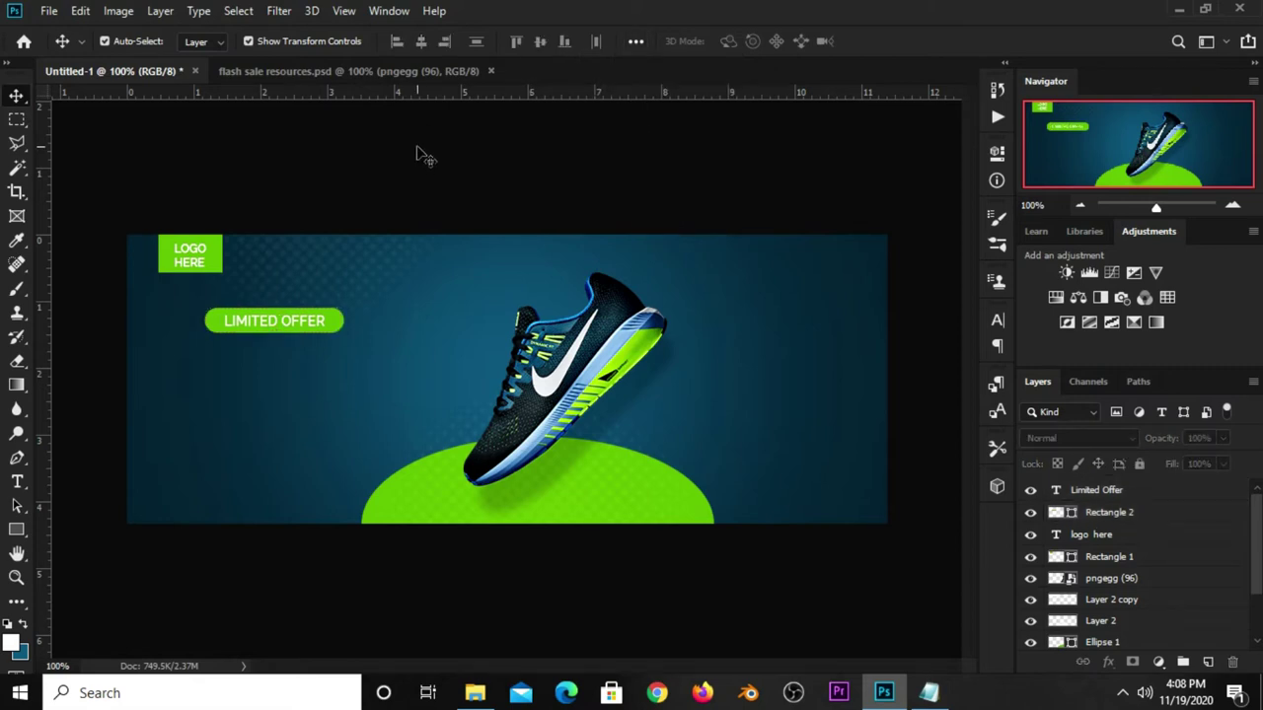
Bring the flash layer from flash sale resources.psd into the banner below the pill
left_click(326, 73)
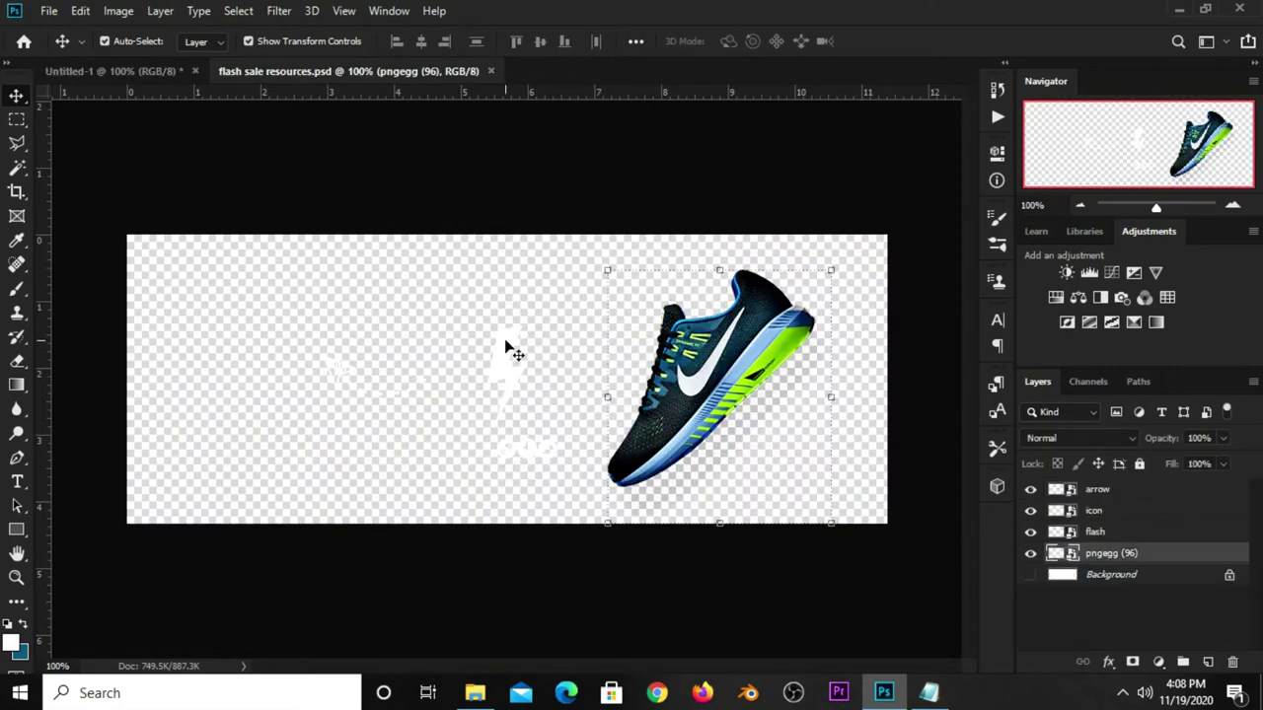
left_click(506, 348)
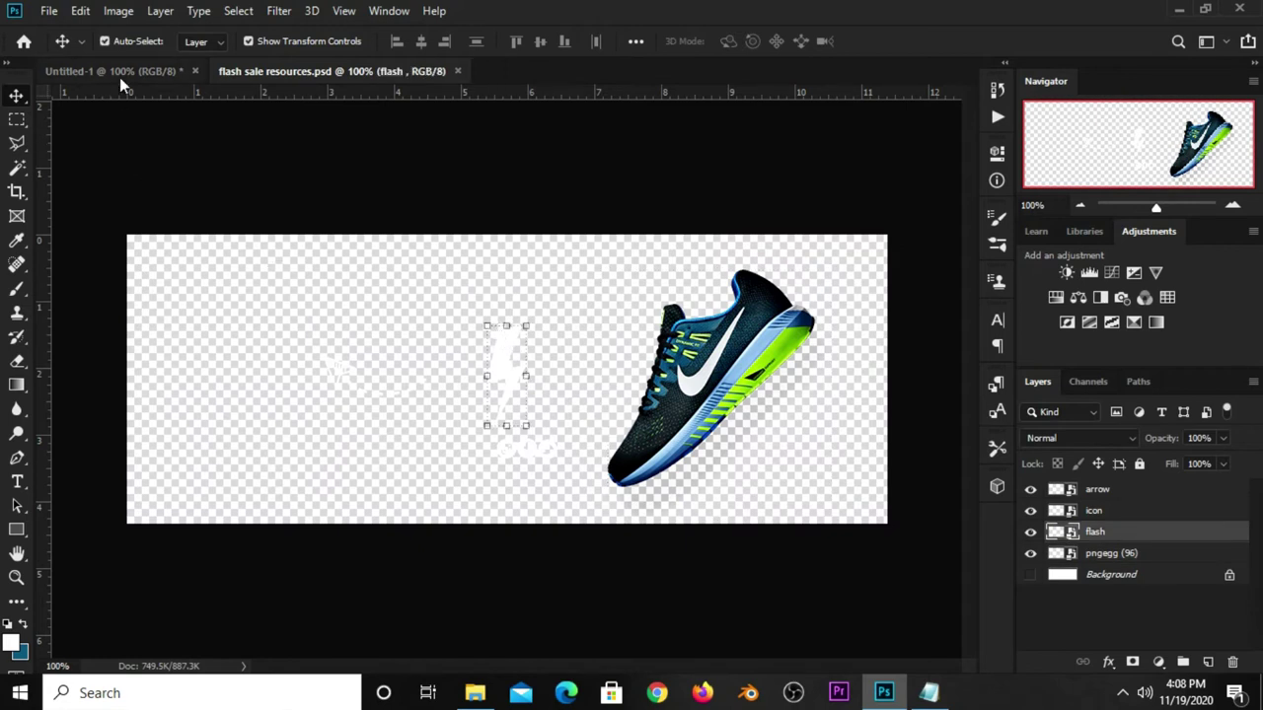
left_click_drag(119, 77, 435, 403)
left_click_drag(506, 370, 179, 383)
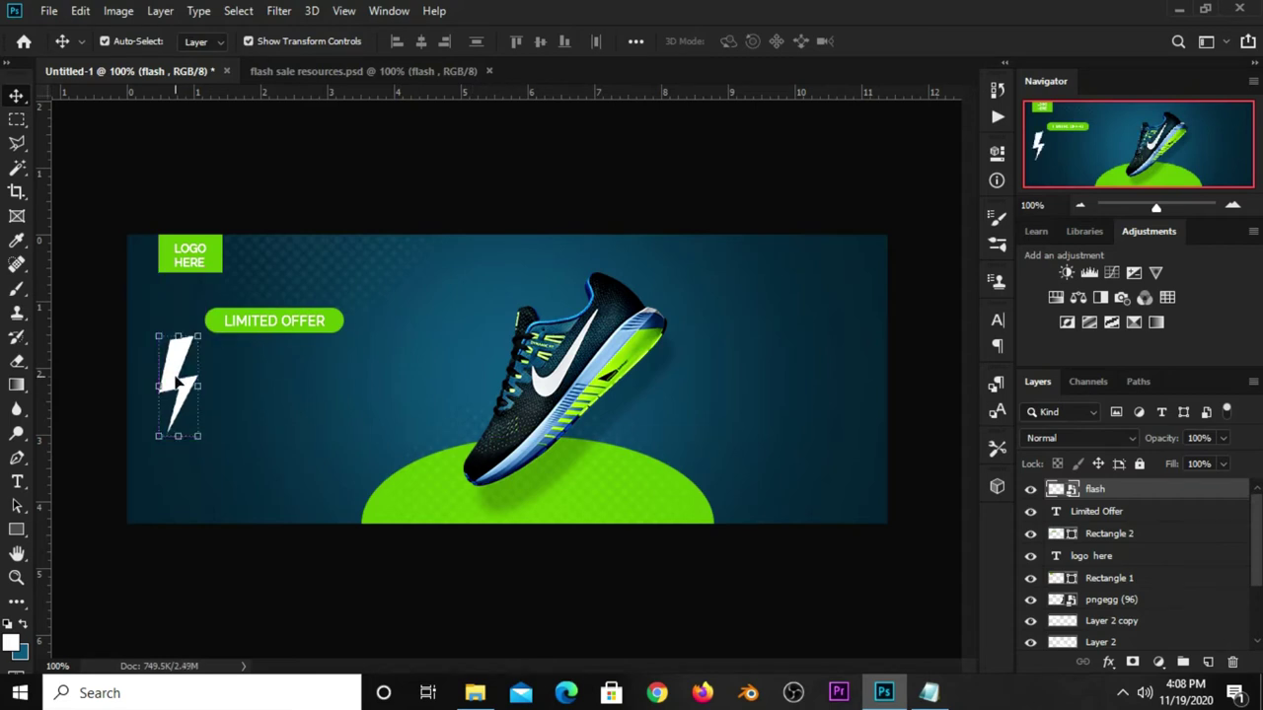
left_click_drag(173, 380, 175, 387)
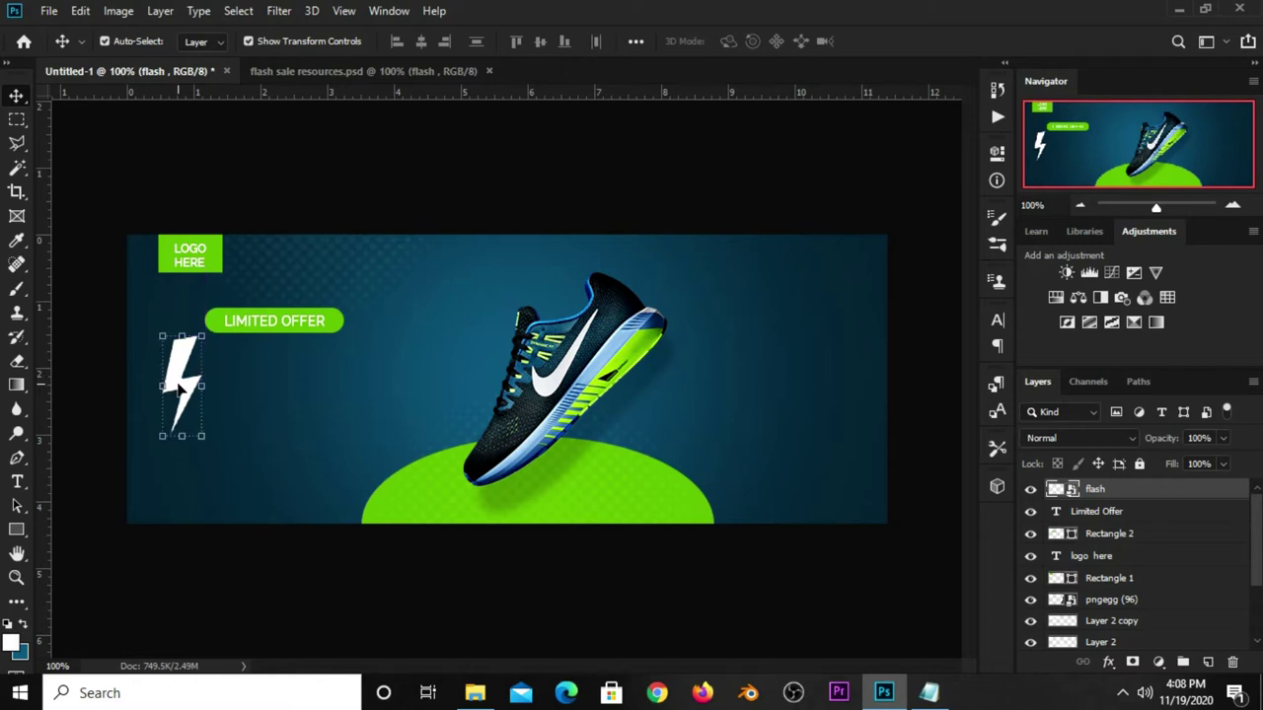
Give the lightning bolt a drop shadow with 71% opacity and 6 px settings
left_click(1110, 663)
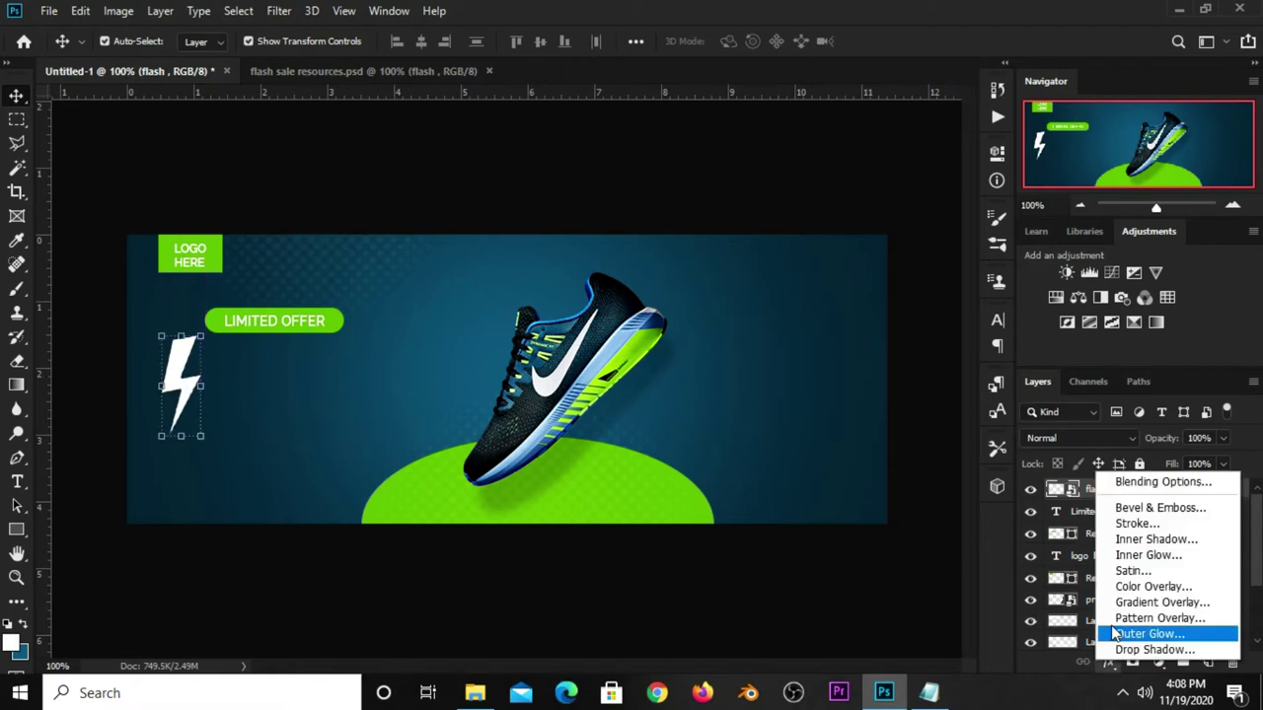
left_click(1120, 482)
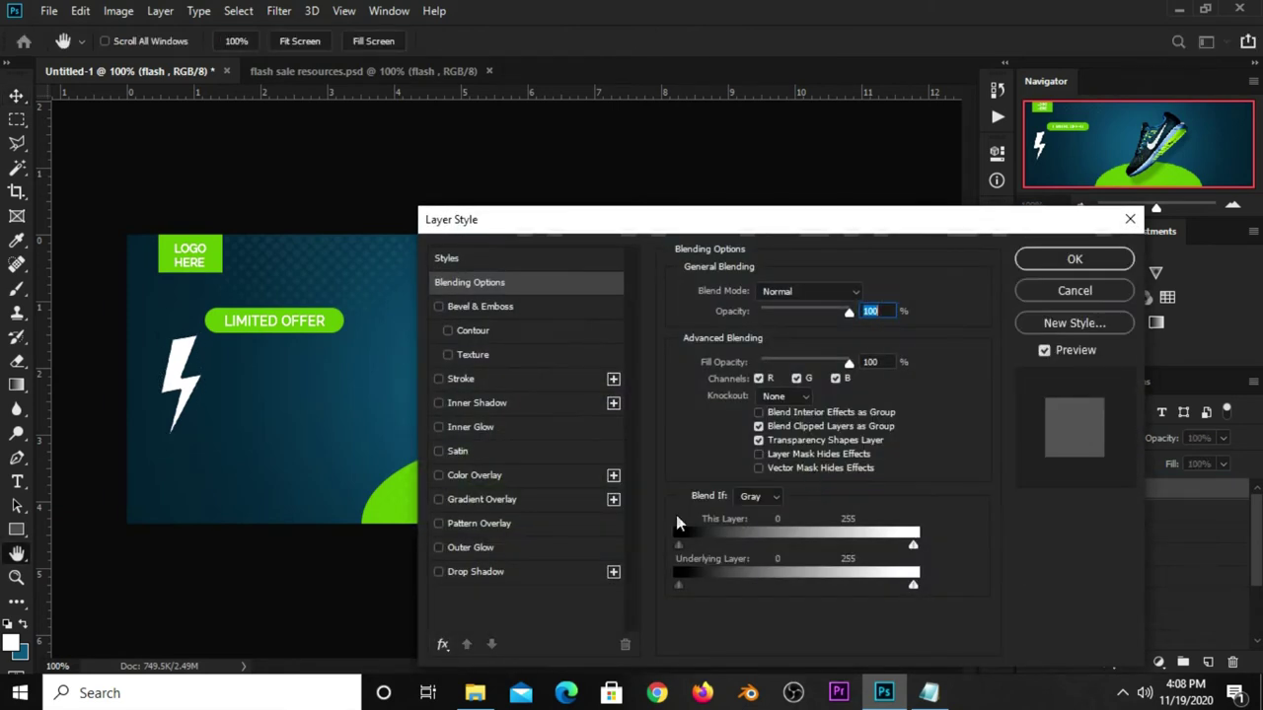
left_click(463, 573)
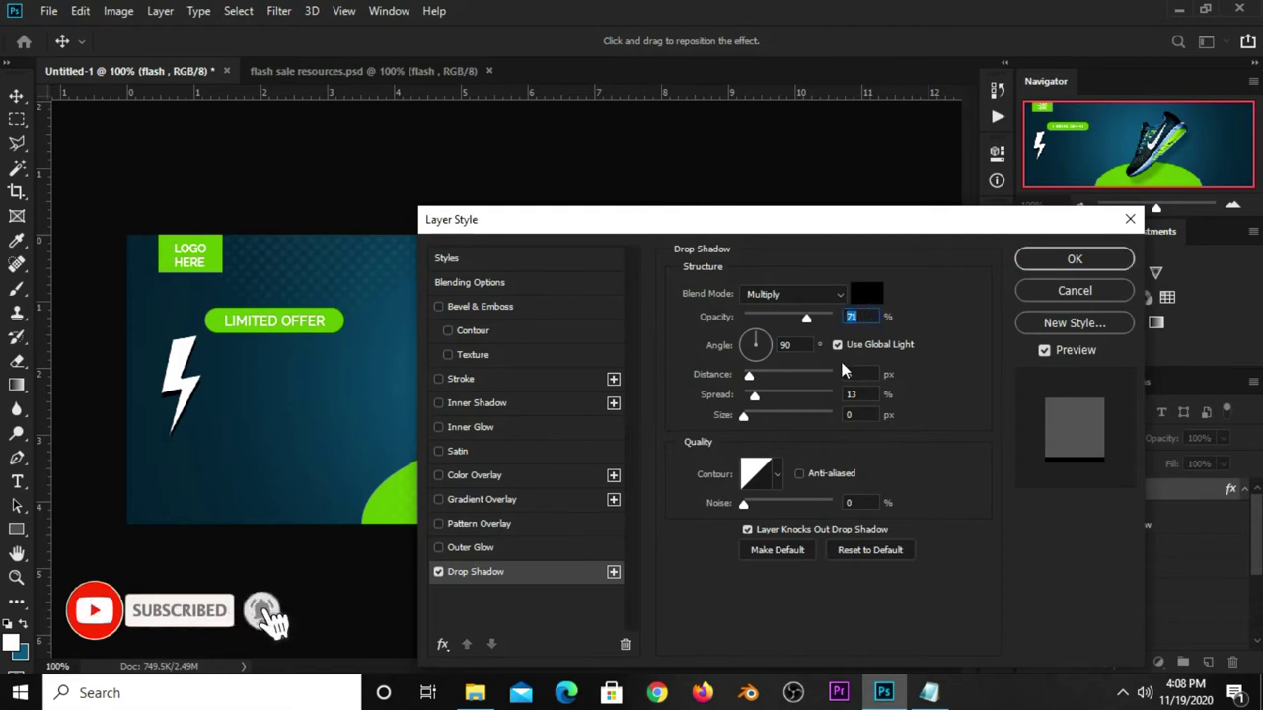
left_click(794, 347)
left_click(864, 375)
left_click(836, 414)
left_click(1041, 262)
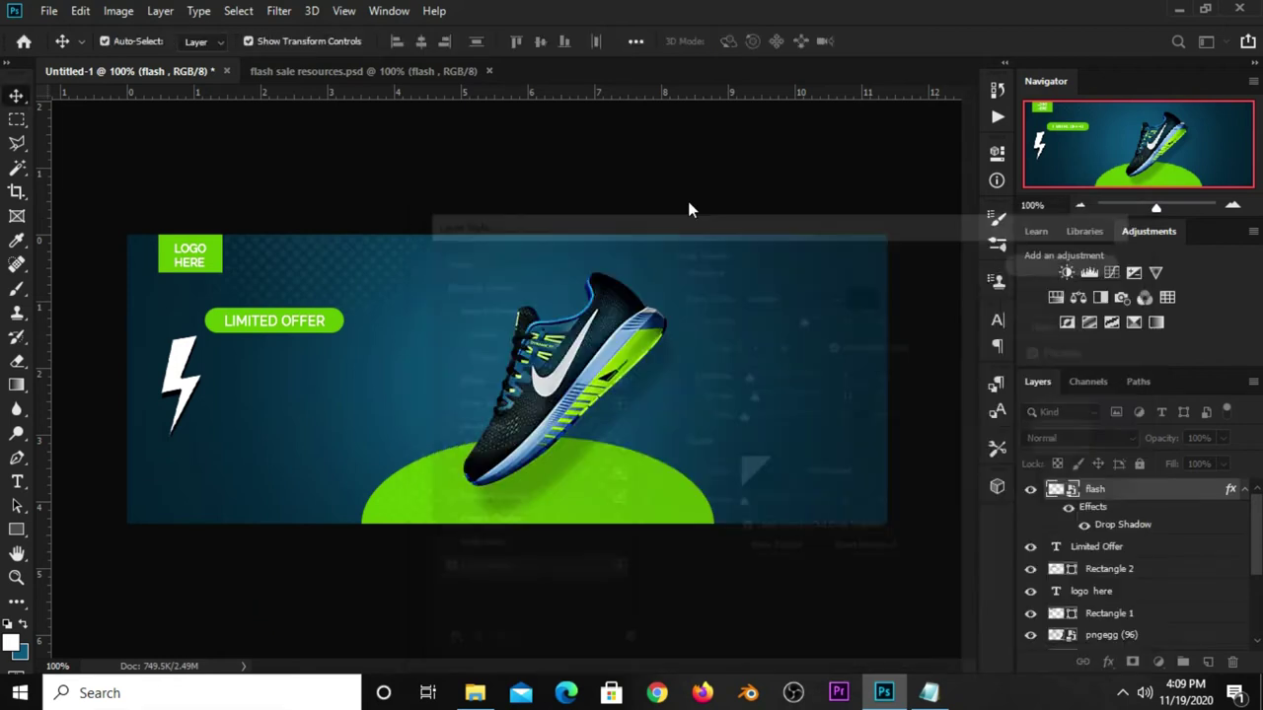
Add a new empty layer beneath the lightning bolt and pick a soft brush preset
left_click(606, 178)
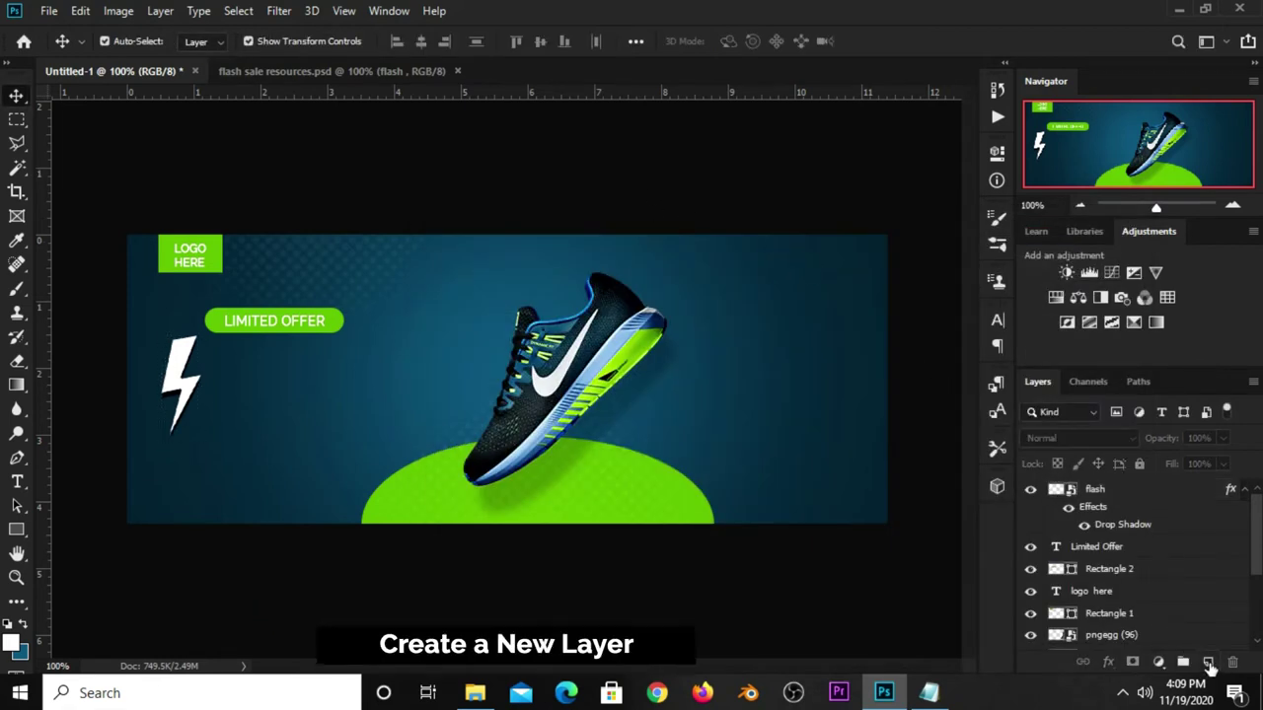
left_click(1206, 662)
left_click_drag(1136, 492, 1103, 560)
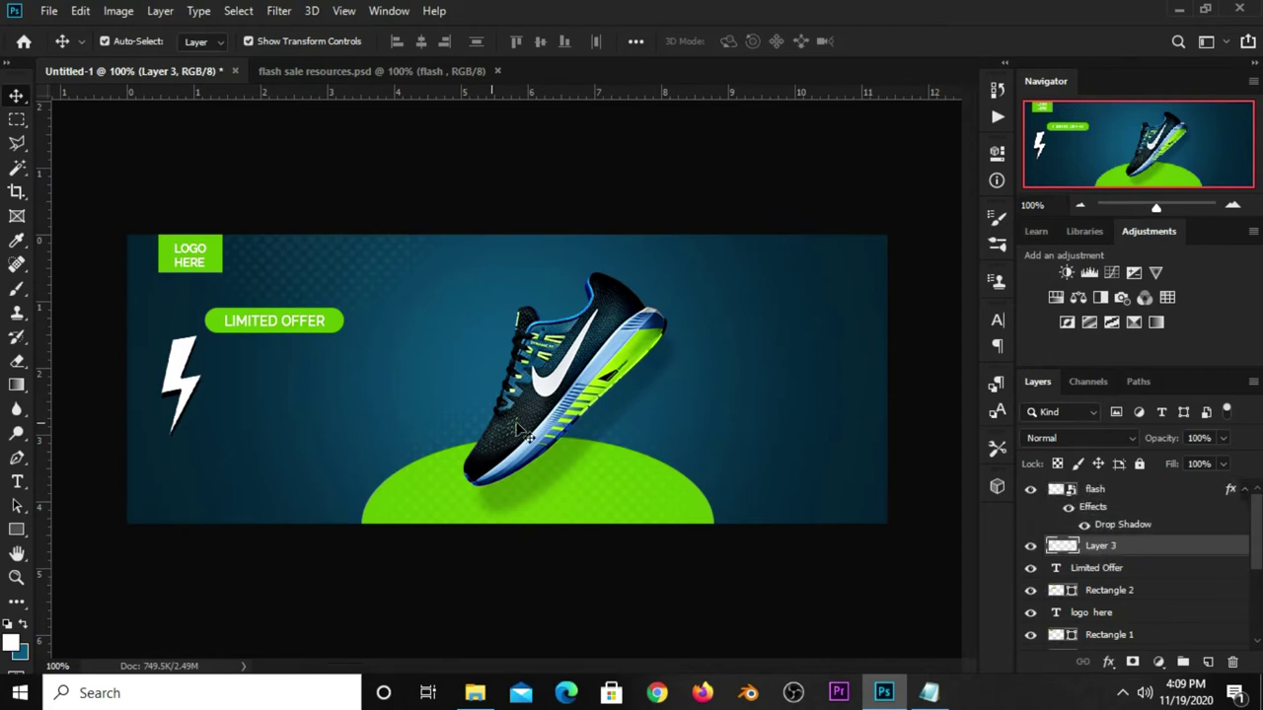
left_click(17, 288)
left_click(128, 290)
left_click(226, 394)
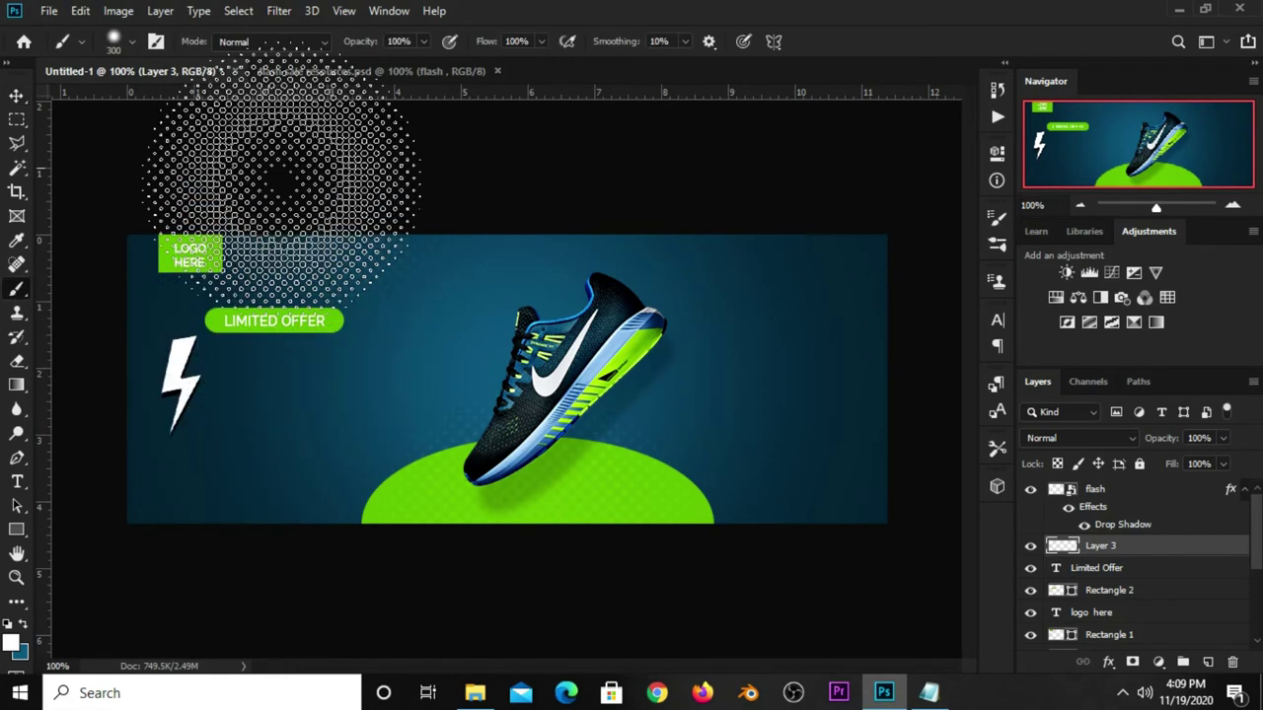
left_click(119, 45)
left_click(67, 183)
left_click(848, 45)
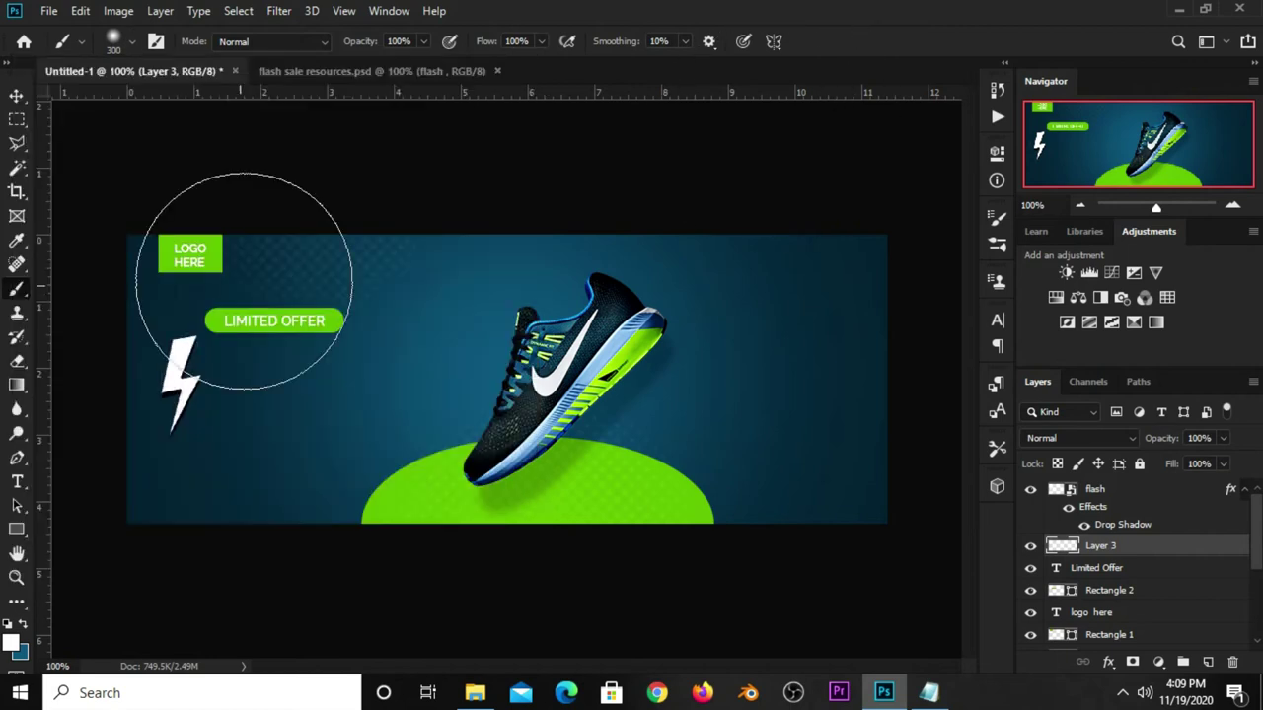
Paint a small soft black dab below the lightning bolt
left_click(8, 627)
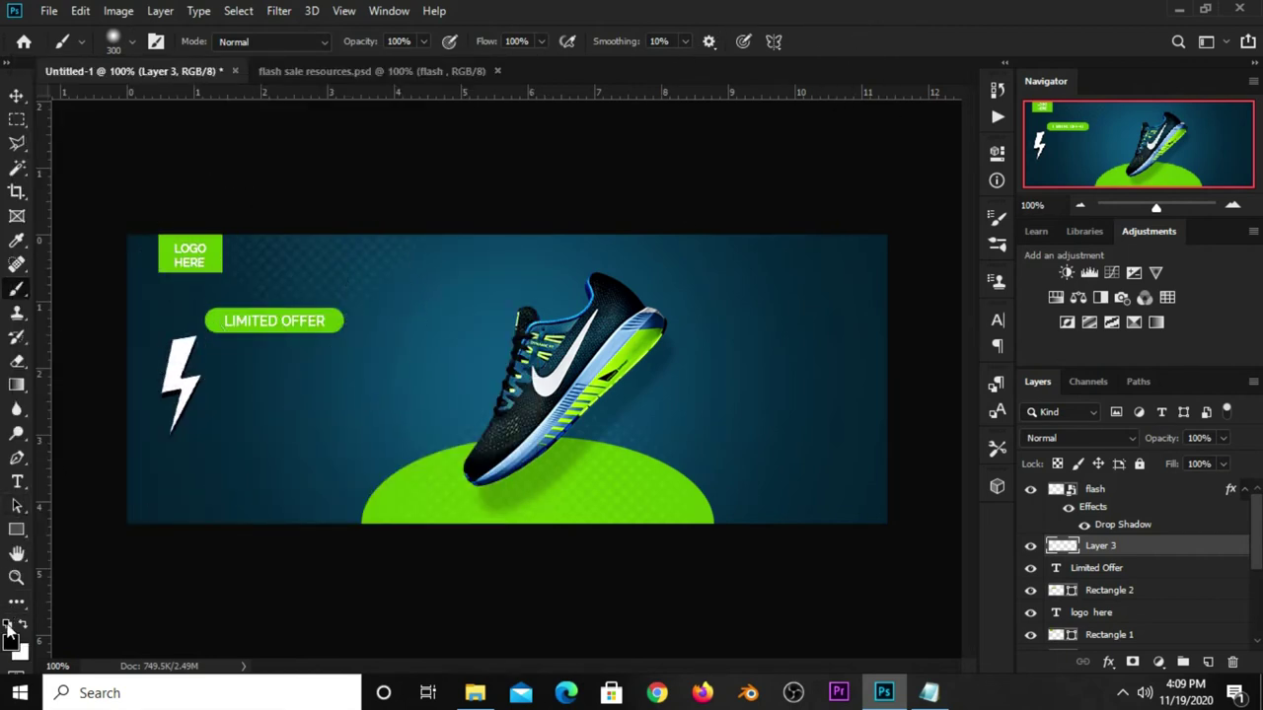
left_click(12, 644)
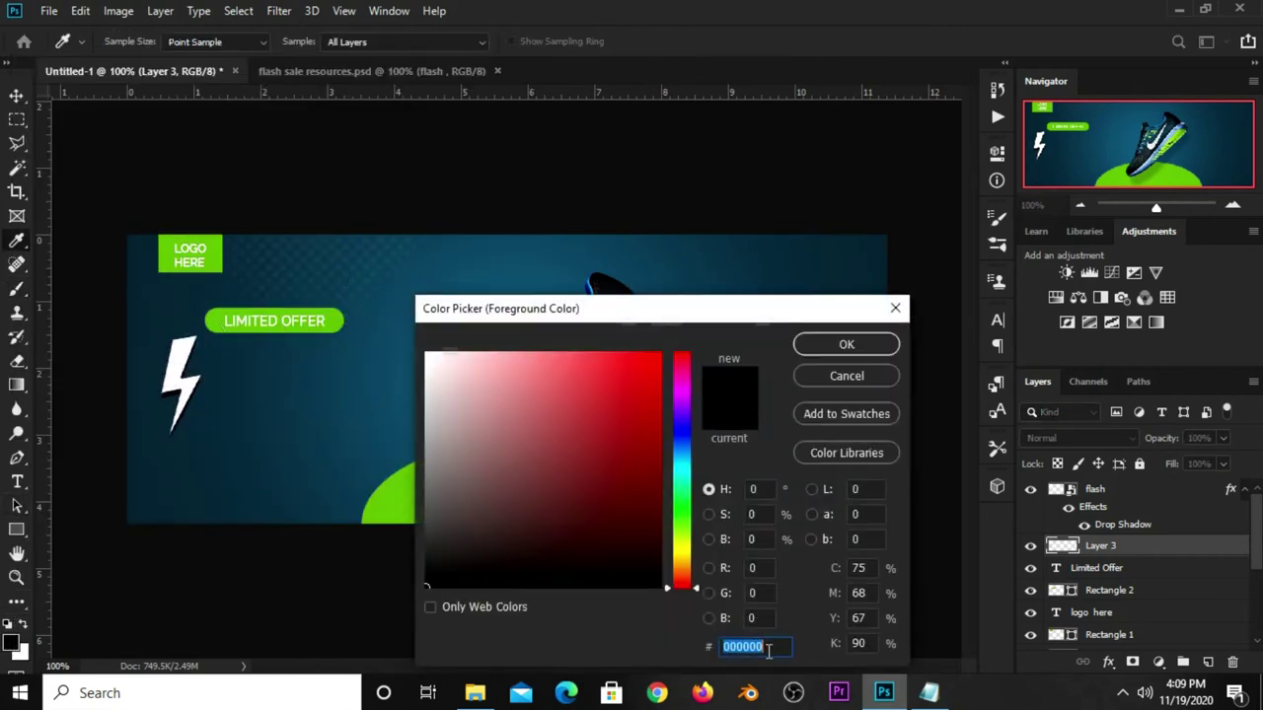
left_click(816, 345)
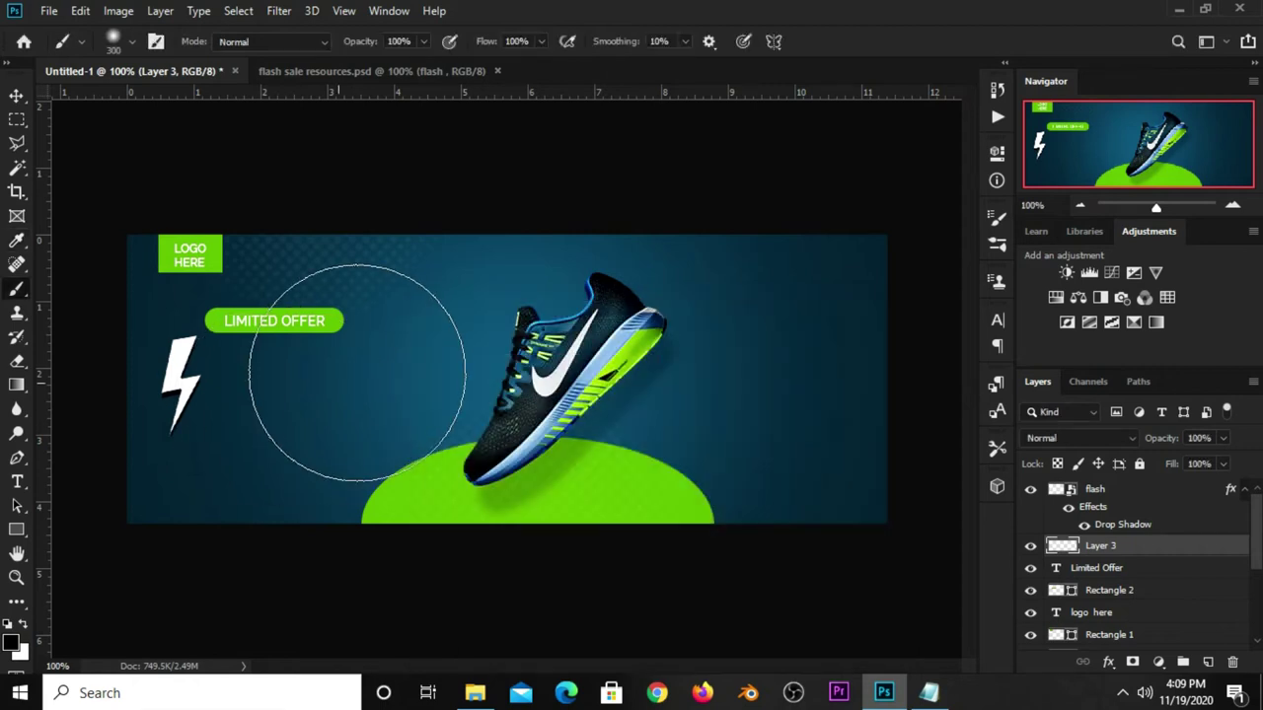
key("bracketleft")
key("bracketleft")
left_click(290, 416)
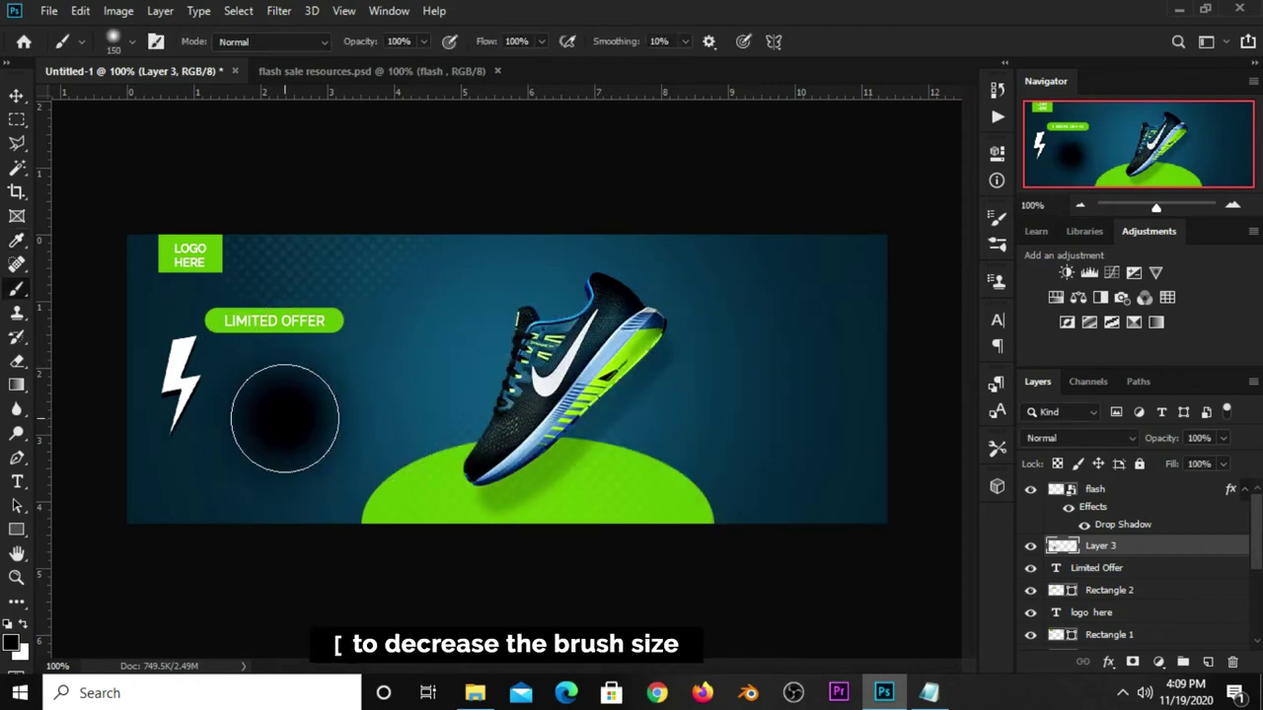
Squash the dab into a flat shadow and set Layer 3 opacity to 60%
left_click(18, 96)
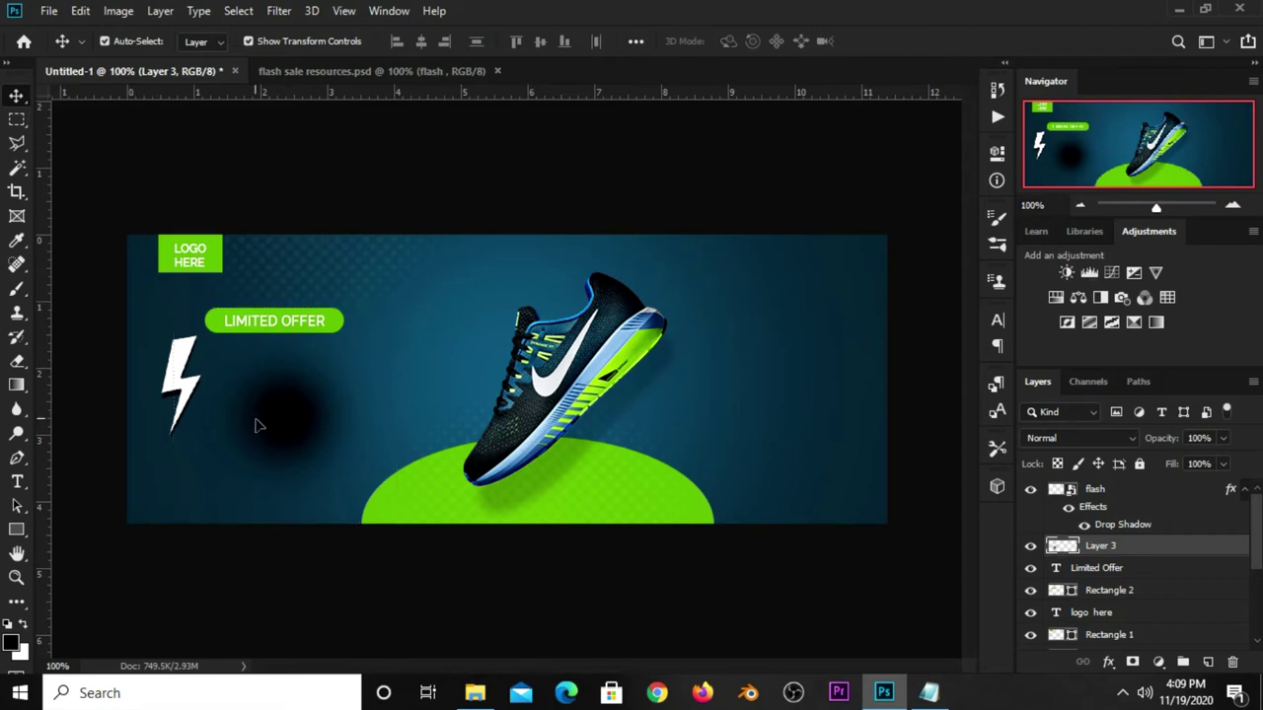
key("ctrl+t")
left_click_drag(286, 298, 286, 478)
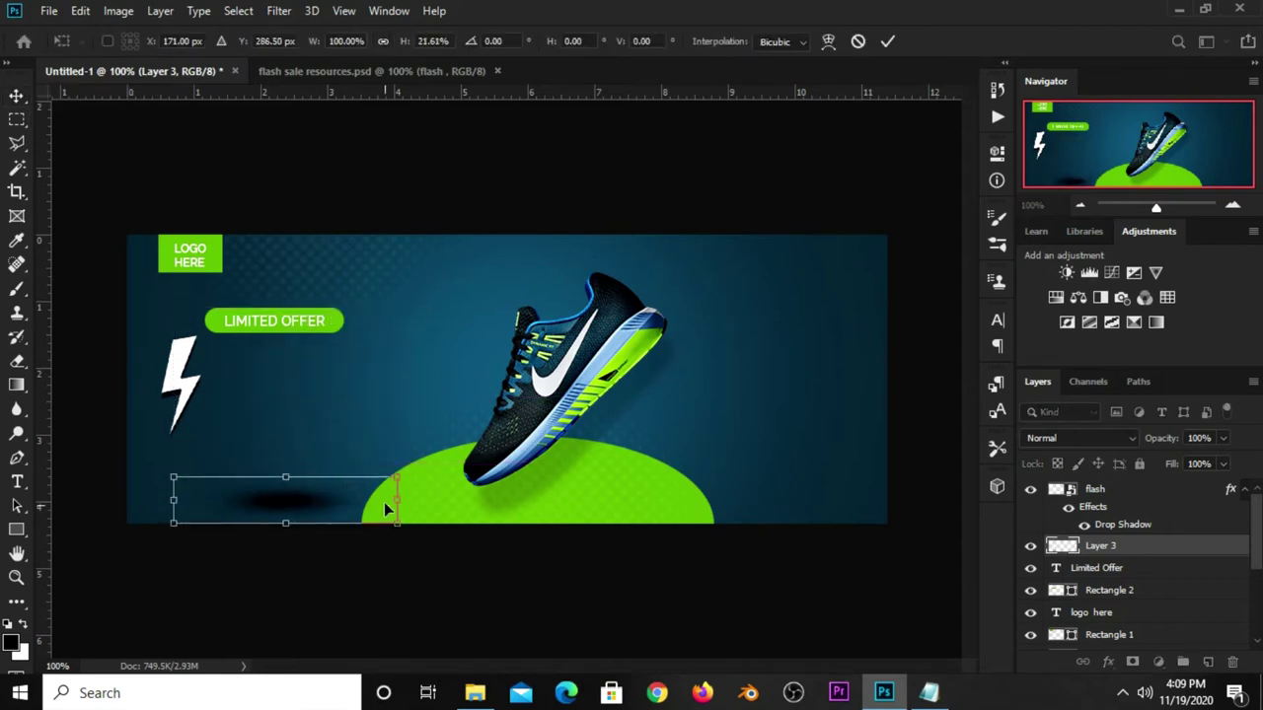
left_click_drag(396, 500, 361, 501)
mouse_move(267, 477)
left_mouse_down()
mouse_move(268, 490)
mouse_move(217, 449)
mouse_move(189, 444)
mouse_move(195, 457)
left_mouse_up()
key("Return")
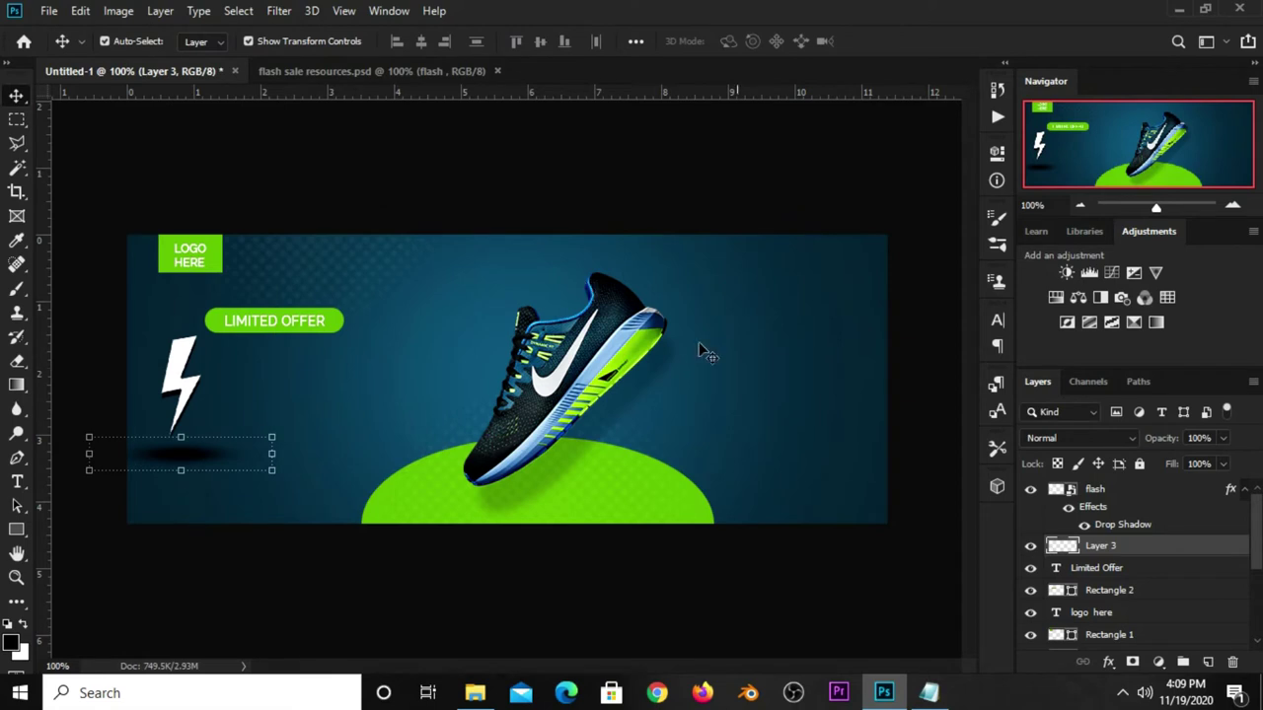
left_click(1223, 462)
Nudge the lightning bolt down and flatten the shadow a little more
left_click(377, 595)
mouse_move(180, 362)
left_mouse_down()
mouse_move(180, 373)
mouse_move(181, 361)
left_mouse_up()
left_click(196, 552)
left_click(193, 454)
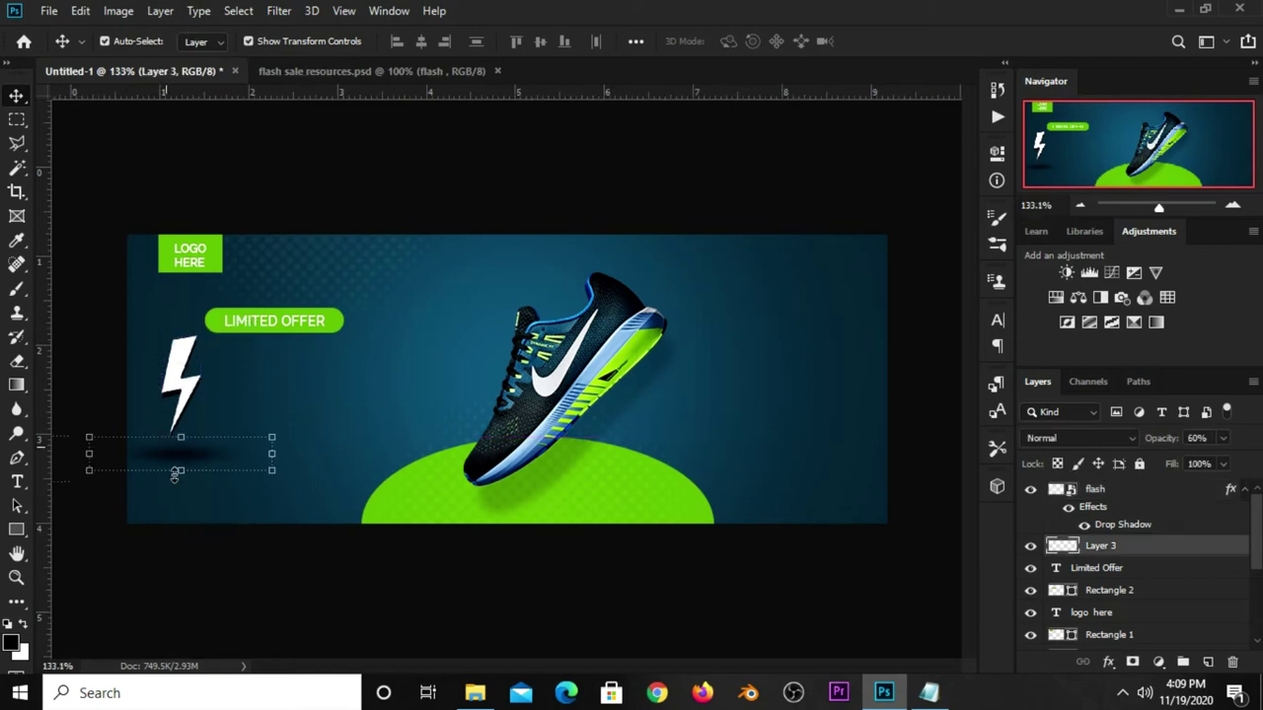
scroll(182, 462, "up", 5)
left_click_drag(127, 430, 128, 437)
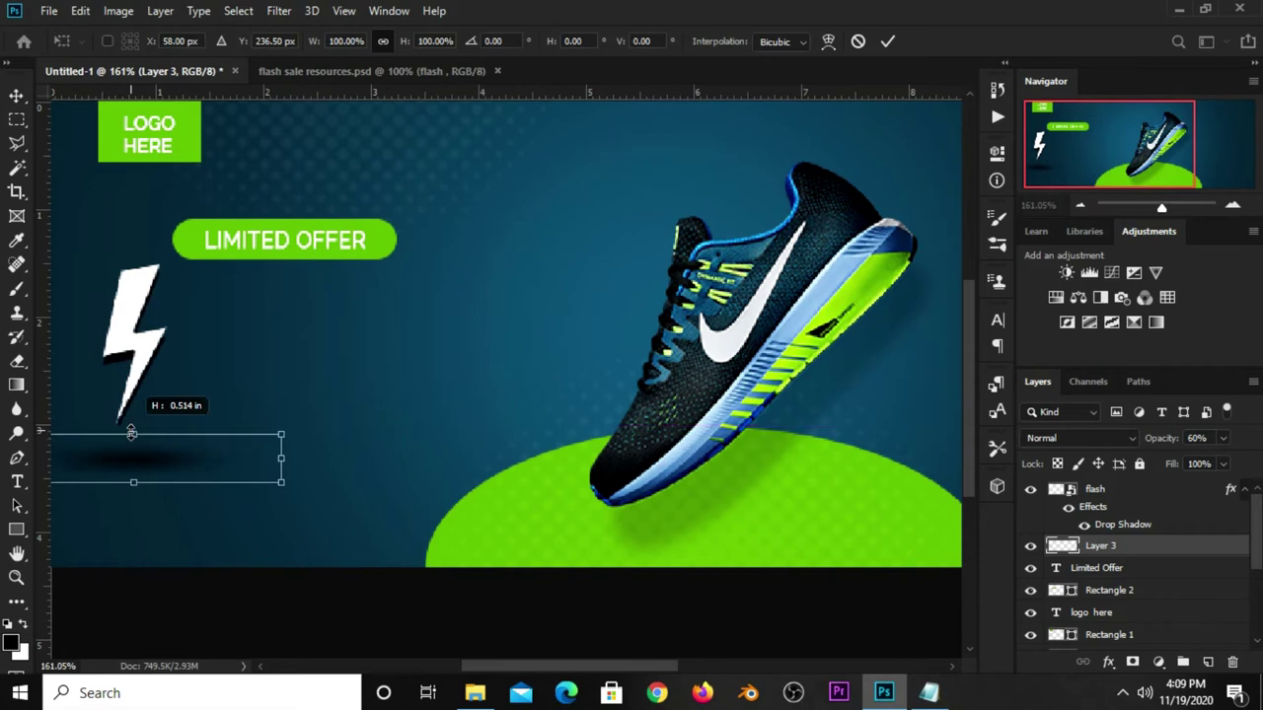
key("Return")
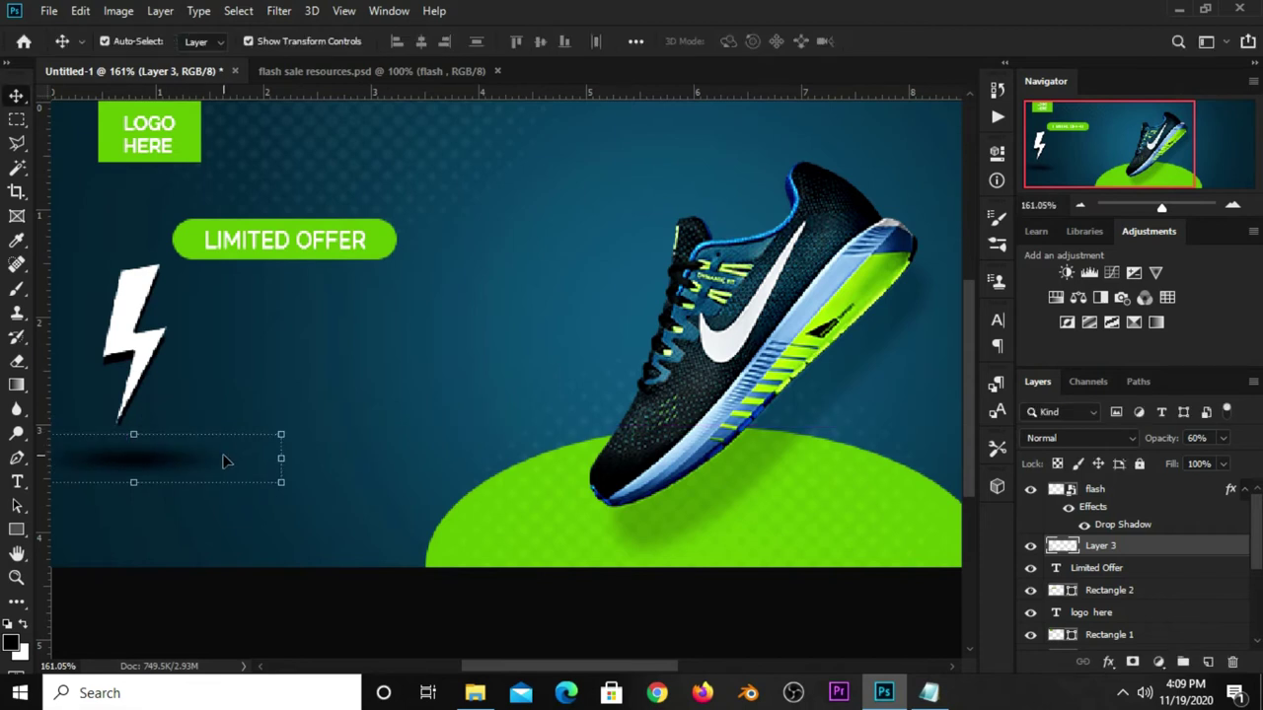
scroll(225, 460, "down", 3)
left_click(304, 202)
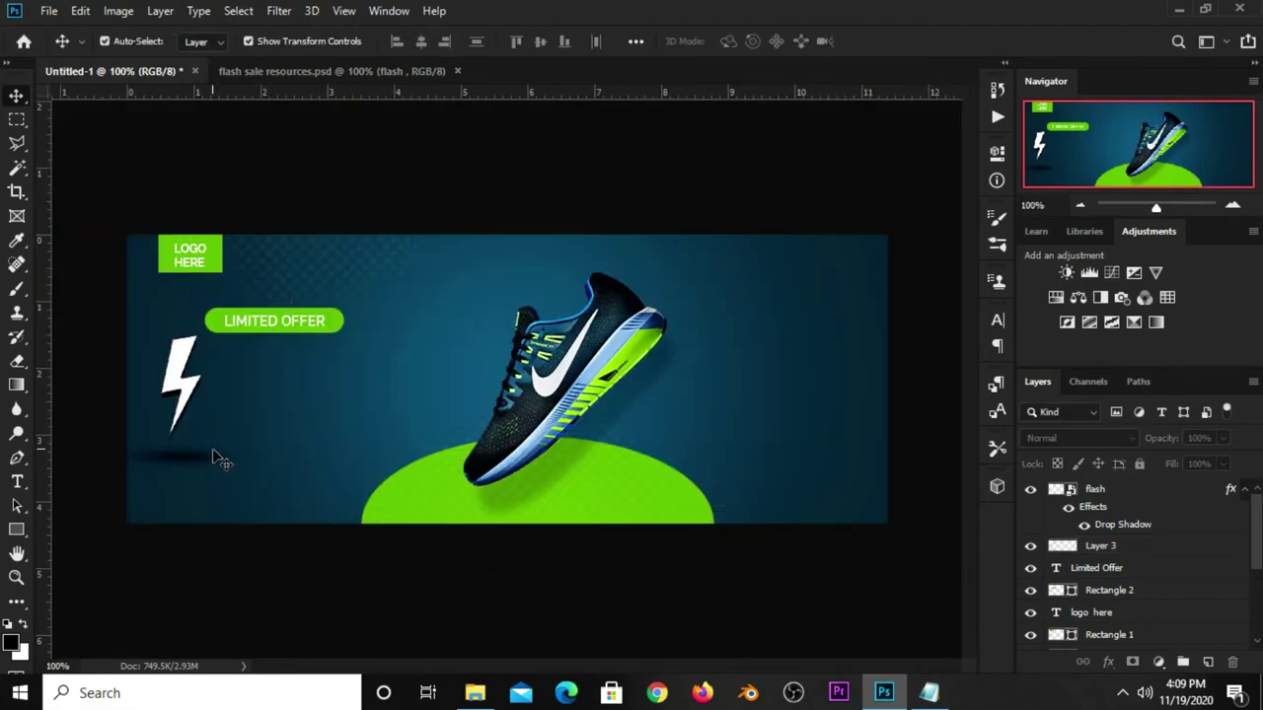
Align the shadow under the bolt and nudge both into final position together
left_click(193, 460)
left_click_drag(172, 453, 187, 452)
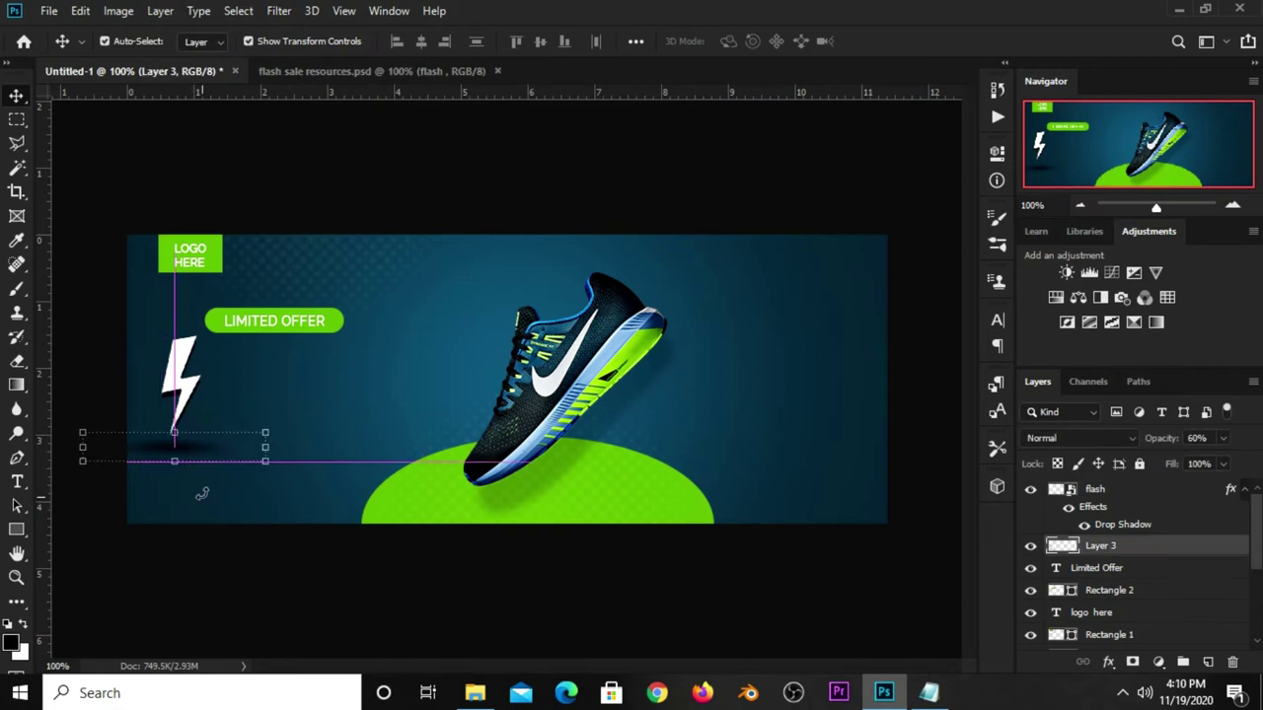
left_click(179, 390, "shift")
key("Down")
key("Down")
key("Down")
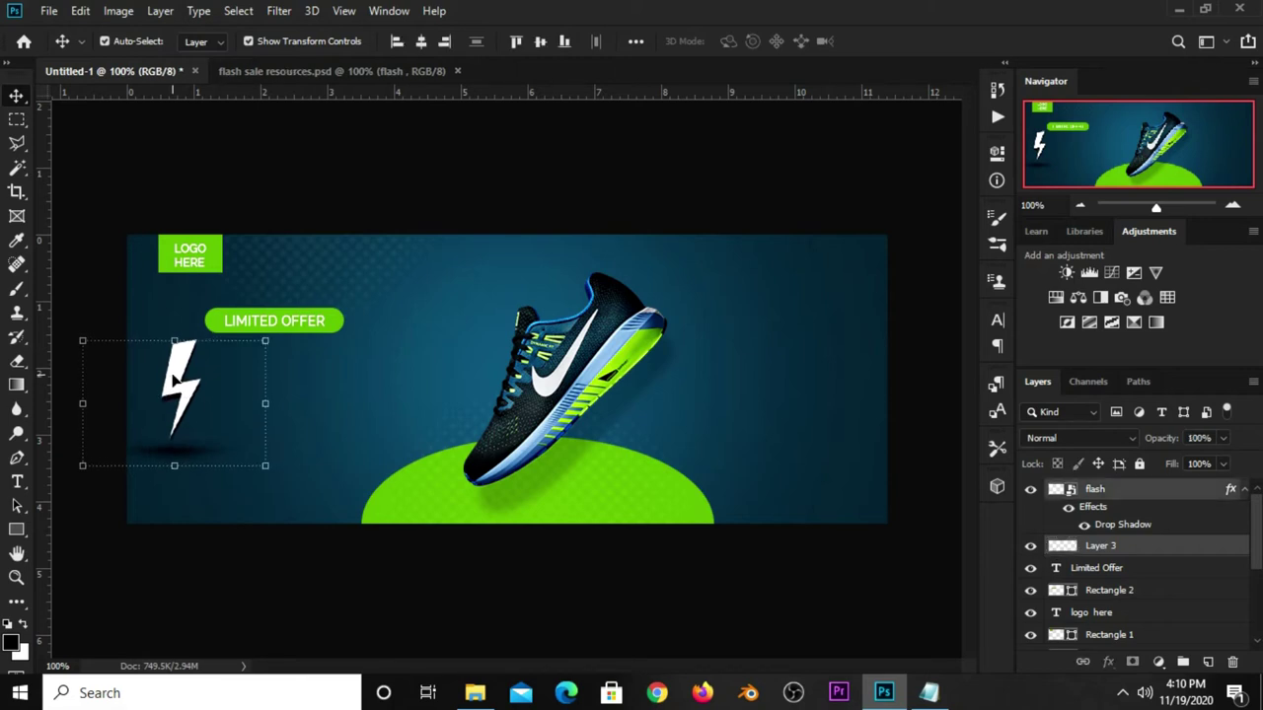
key("Up")
key("Up")
key("Up")
key("Up")
key("Up")
key("Up")
left_click(189, 552)
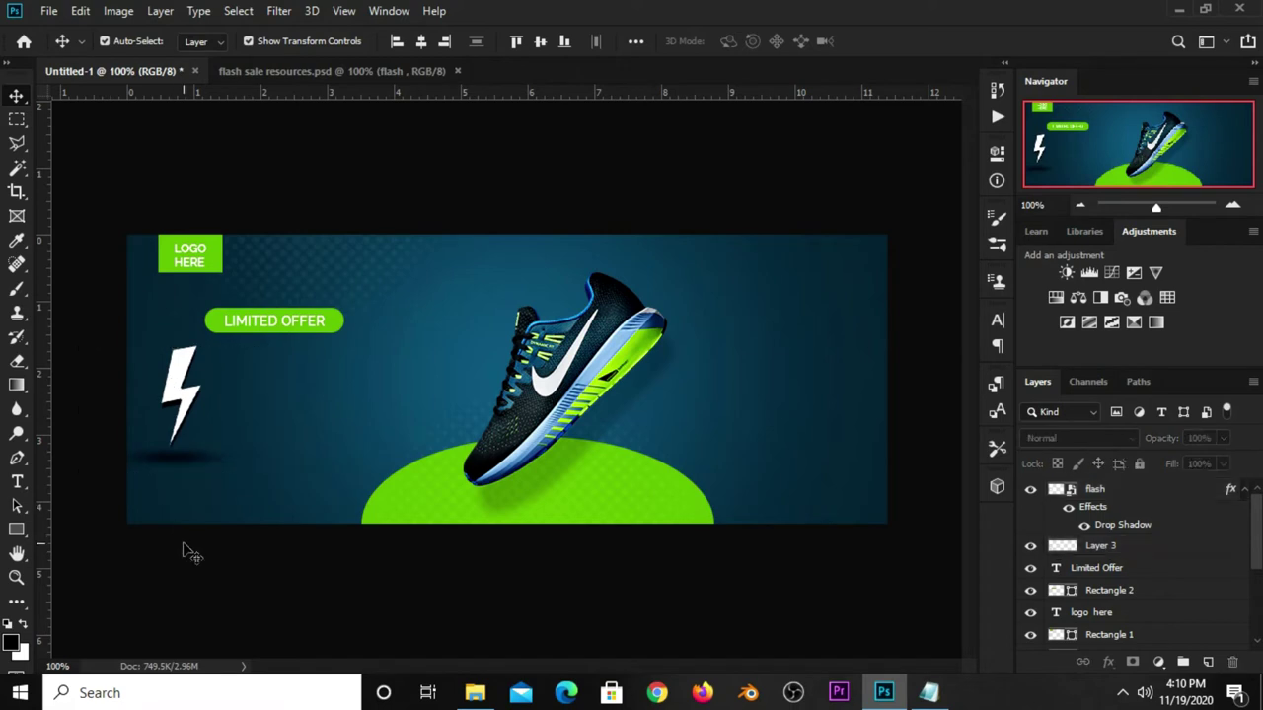
Duplicate the LIMITED OFFER text below the pill and copy 'Flash' from the notes
left_click(295, 318)
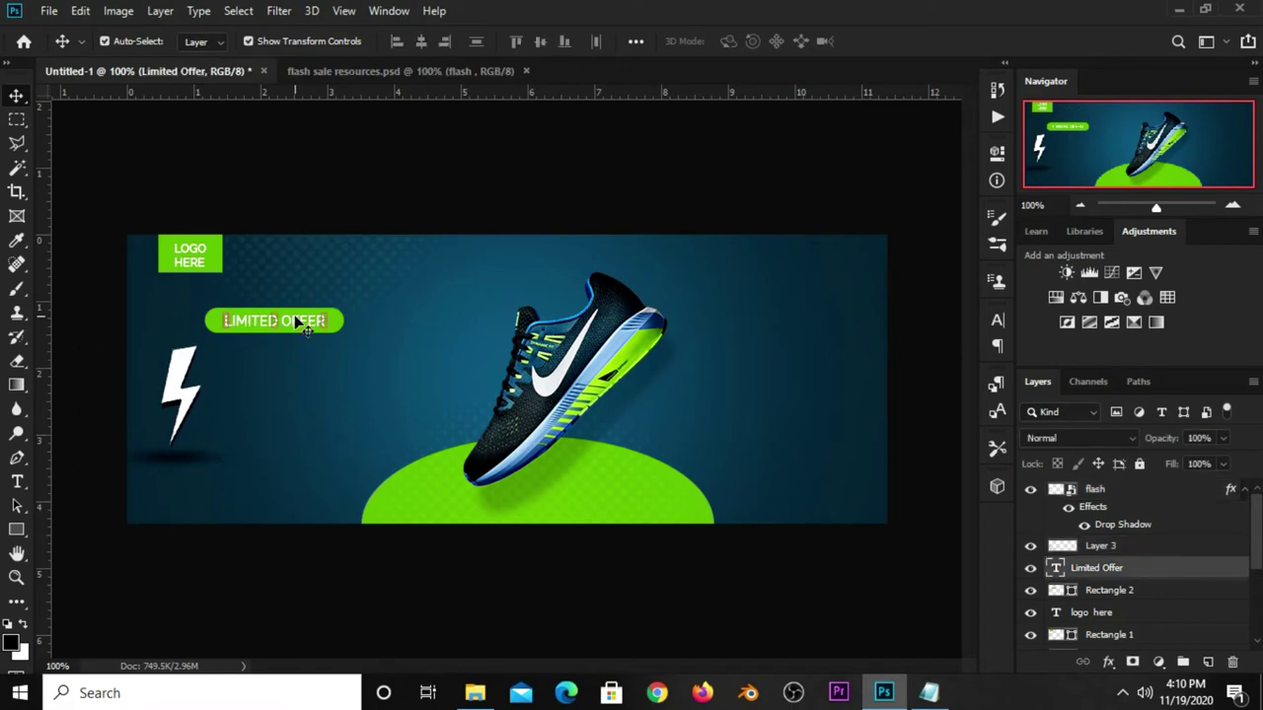
left_click_drag(288, 329, 283, 370)
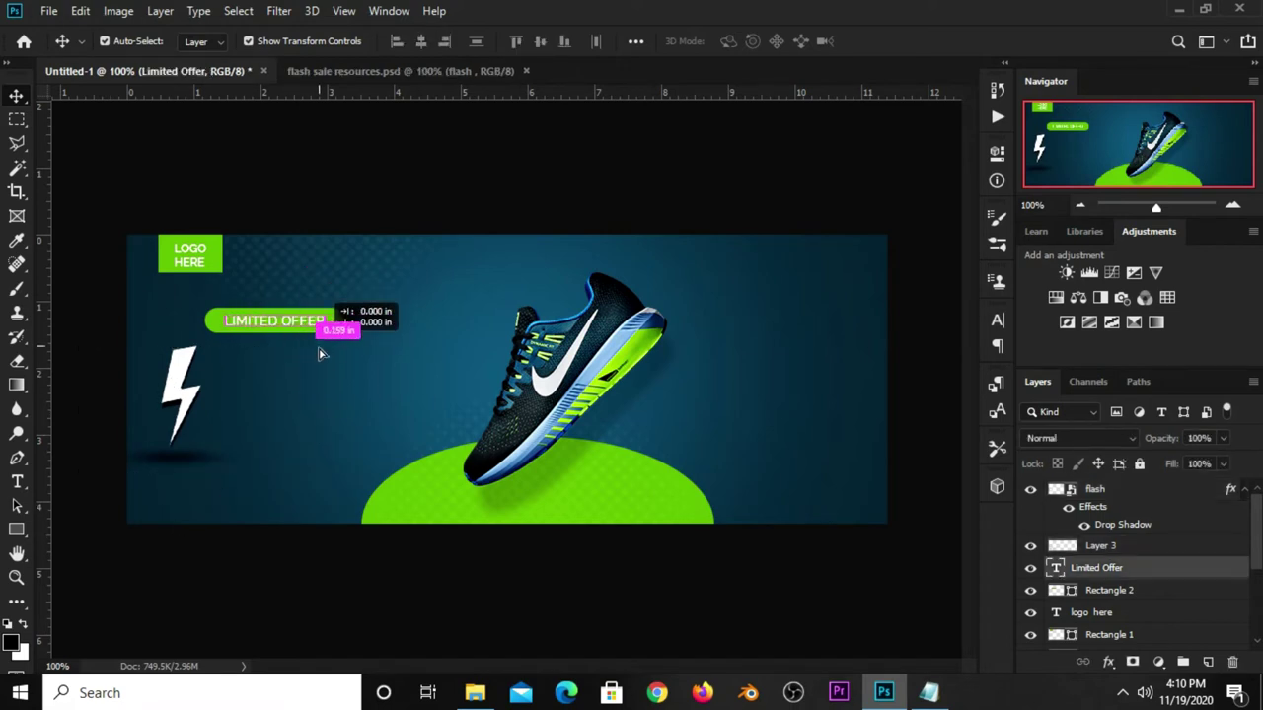
left_click(930, 692)
left_click(733, 510)
left_click_drag(693, 527, 650, 510)
right_click(656, 509)
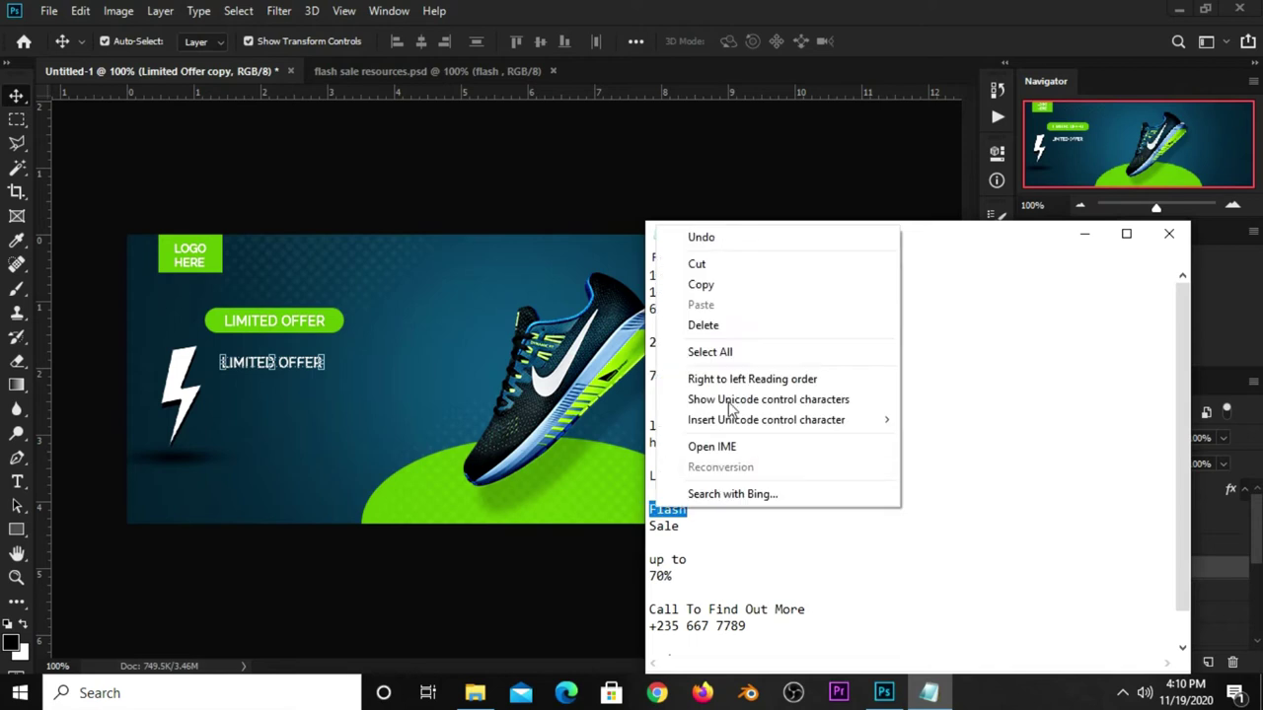
left_click(712, 291)
left_click(659, 184)
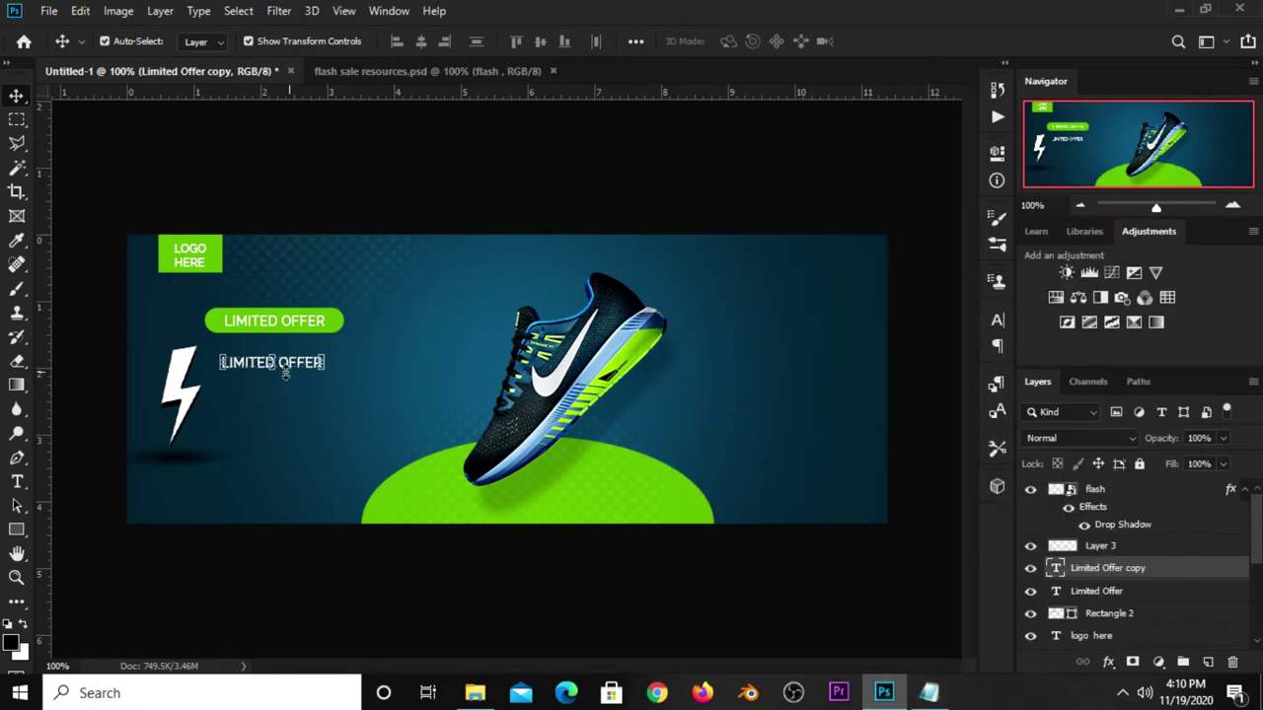
Retype the duplicated text as 'FLASH'
left_click(17, 482)
left_click(56, 487)
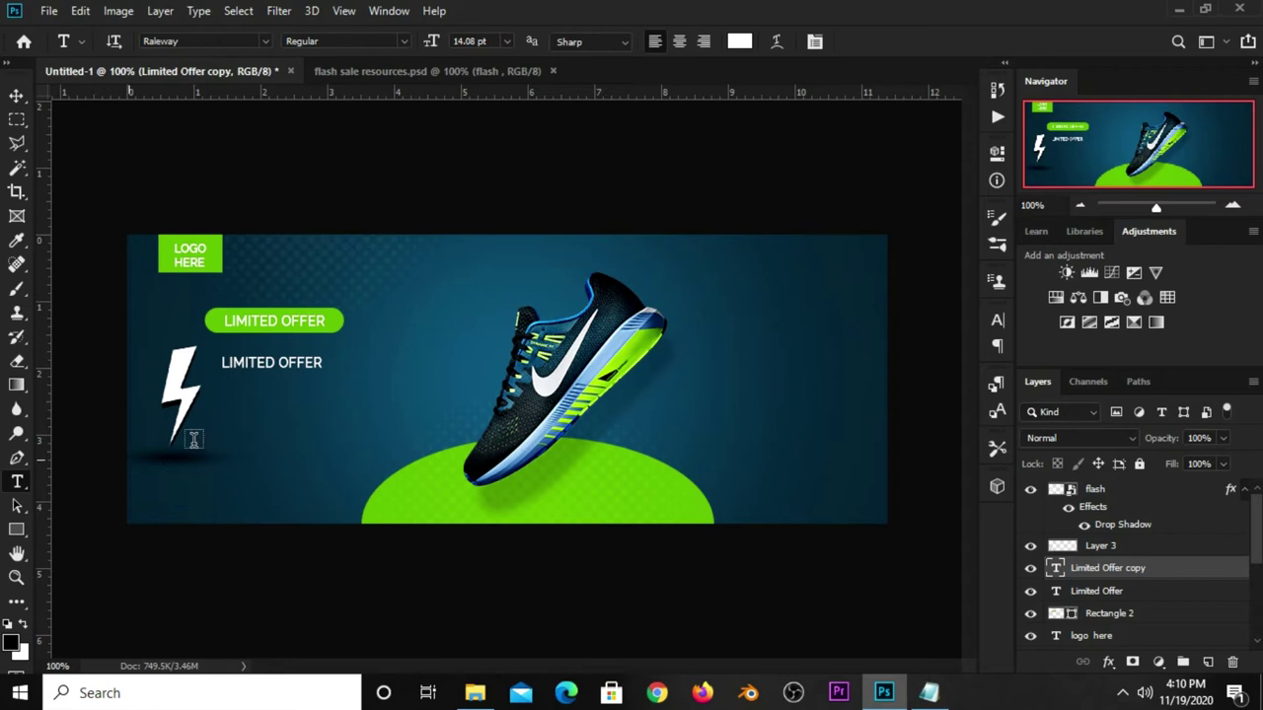
triple_click(260, 365)
type("FLASH")
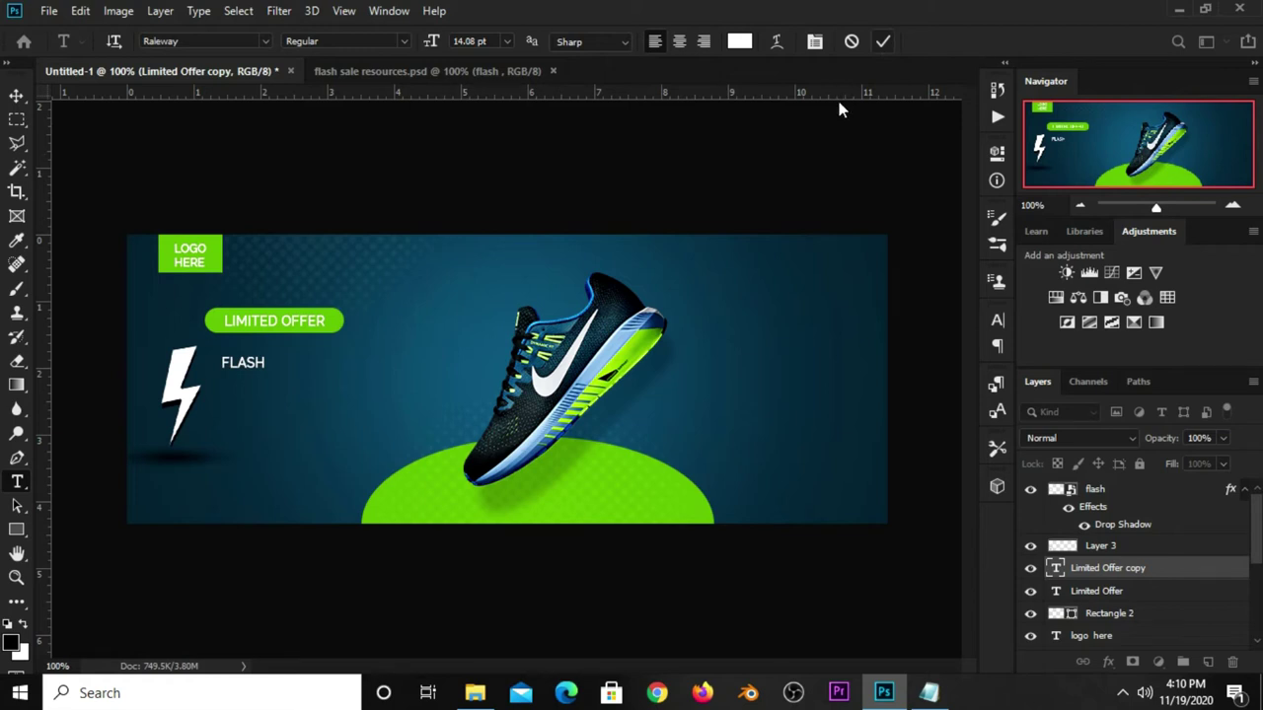
key("ctrl+Return")
key("v")
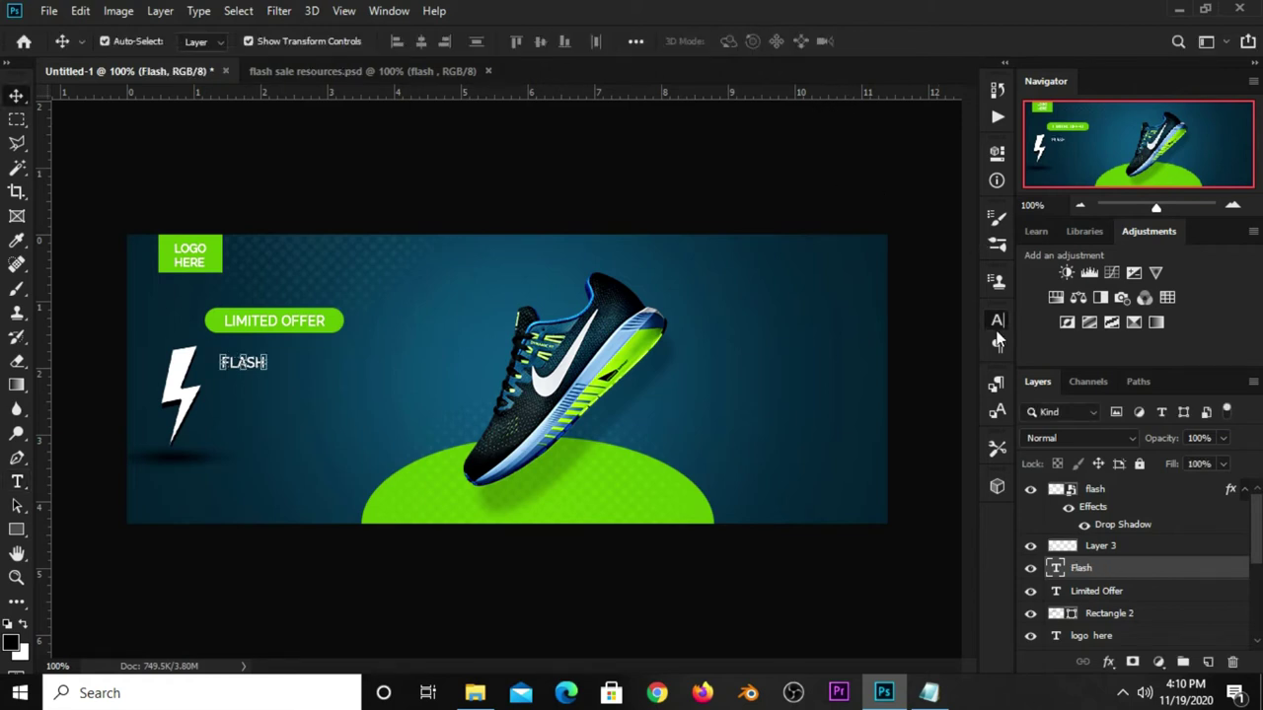
Set FLASH to Bold weight and enlarge it beside the lightning bolt
left_click(997, 319)
left_click(965, 347)
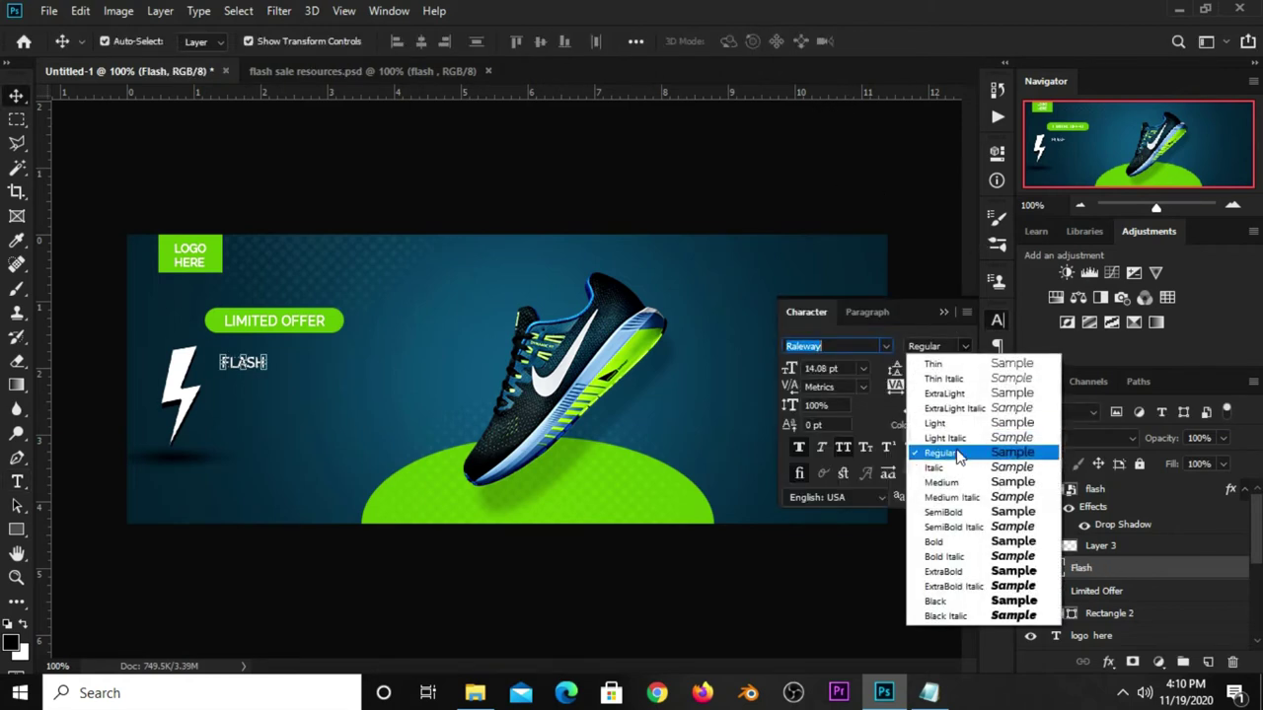
left_click(952, 602)
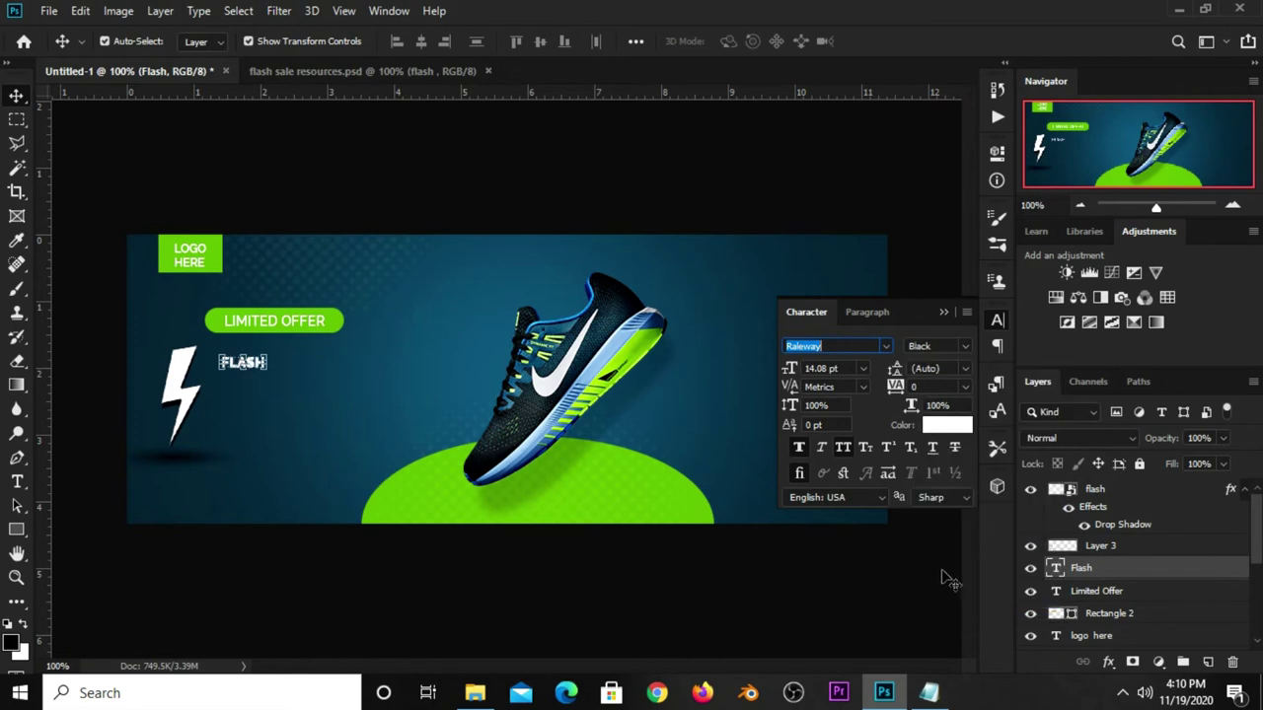
left_click(965, 347)
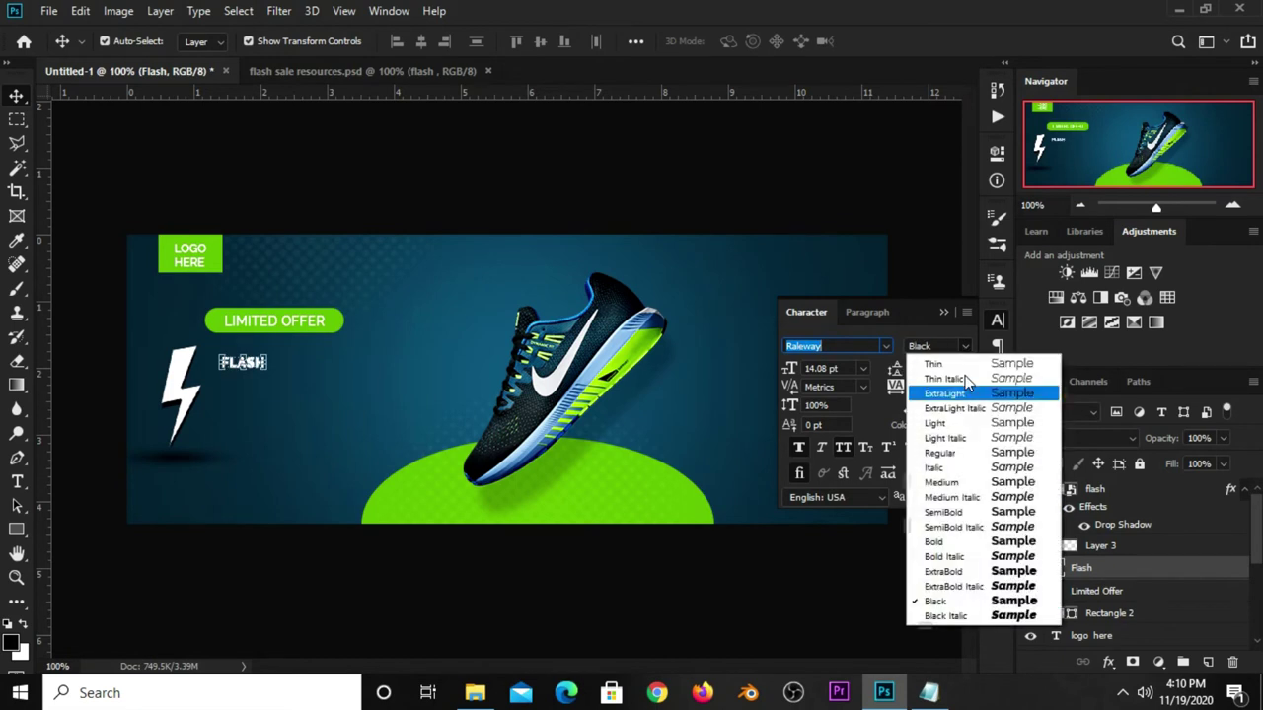
left_click(955, 539)
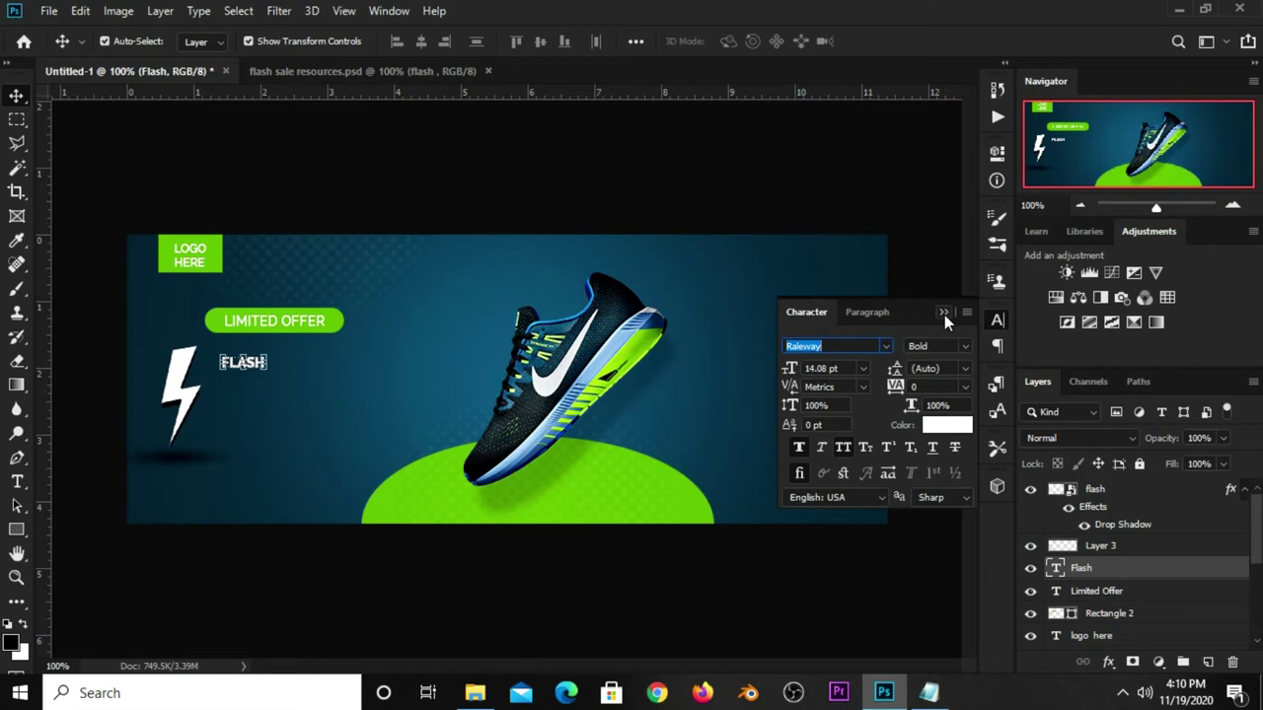
left_click(944, 312)
key("ctrl+t")
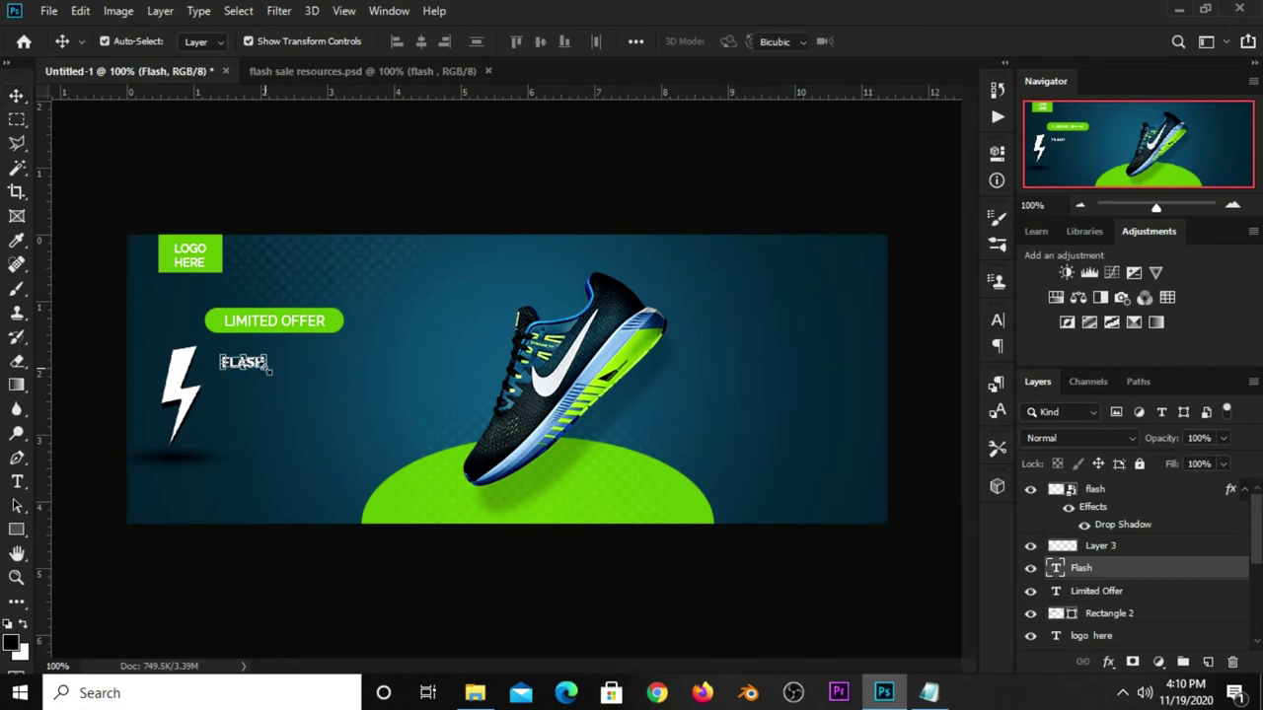
mouse_move(269, 370)
left_mouse_down()
mouse_move(335, 419)
mouse_move(296, 371)
mouse_move(309, 432)
left_mouse_up()
key("Return")
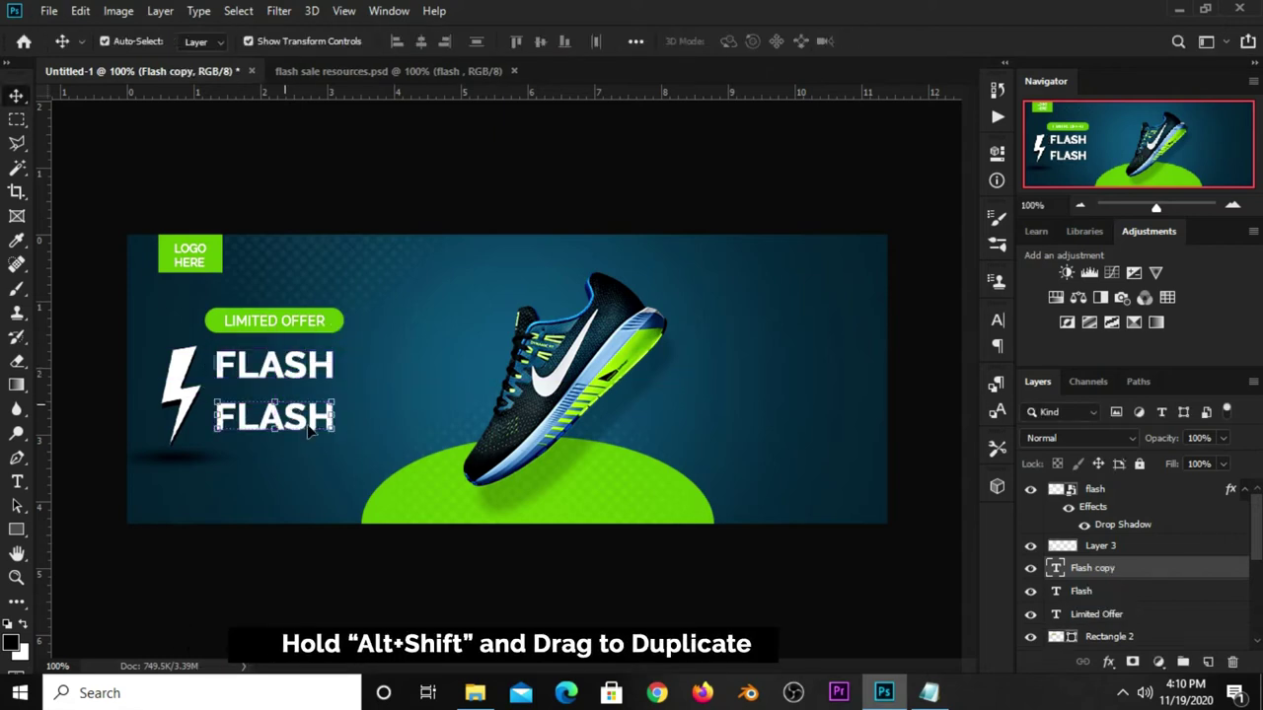
Replace the text of the copied FLASH line with 'SALE'
left_click(929, 693)
left_click_drag(696, 529, 650, 526)
right_click(651, 525)
left_click(698, 304)
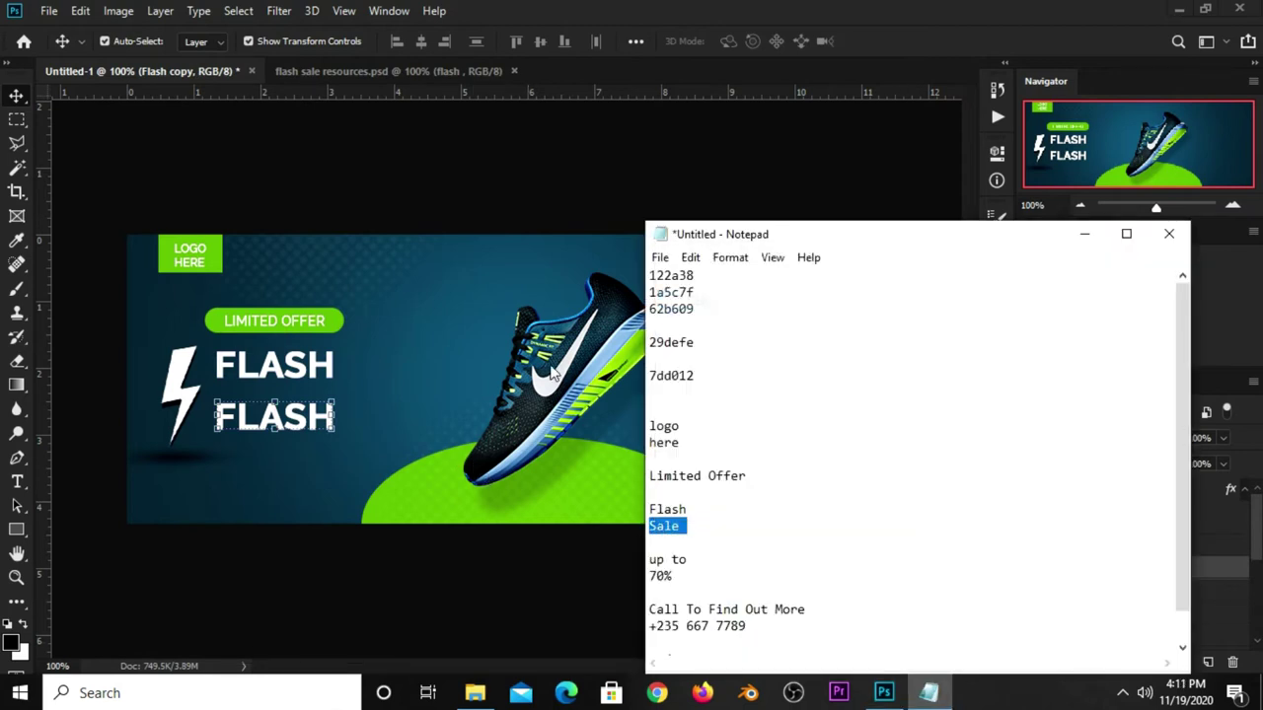
left_click(321, 431)
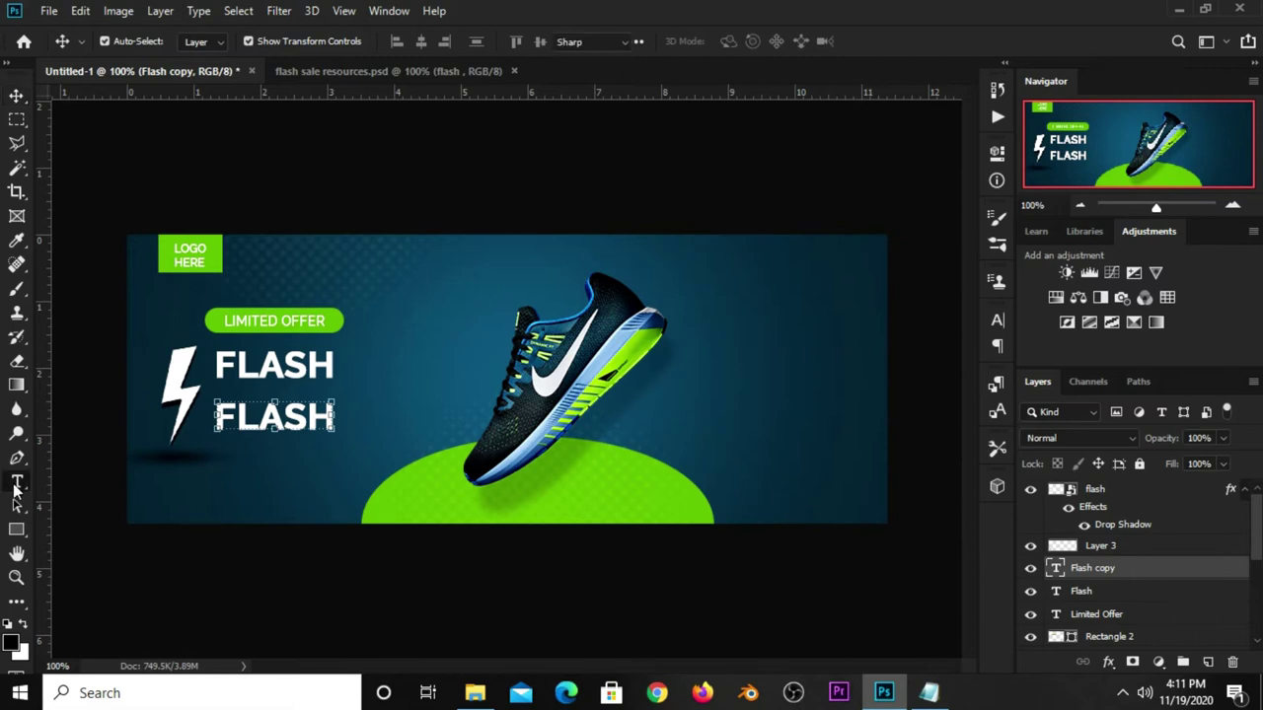
left_click_drag(16, 485, 77, 484)
double_click(274, 418)
type("SALE")
key("ctrl+Return")
key("v")
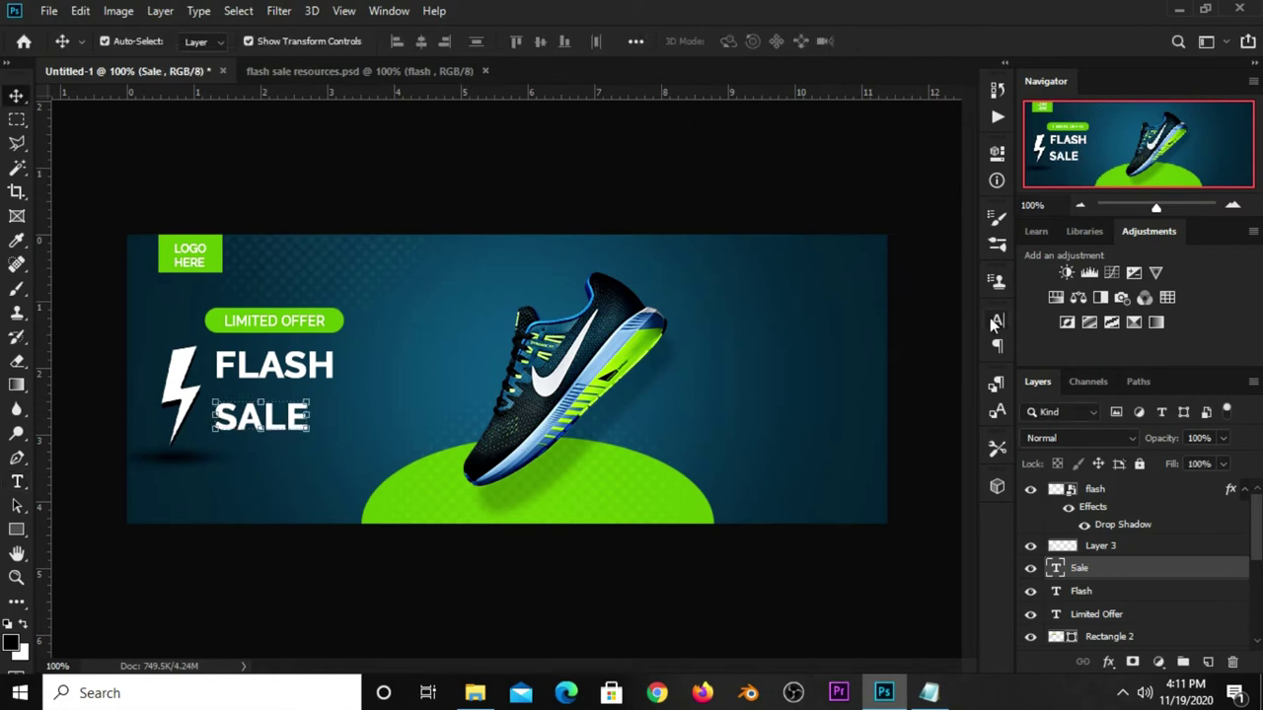
Apply the Gobold font to SALE and enlarge it to about 196%
left_click(996, 321)
left_click(888, 344)
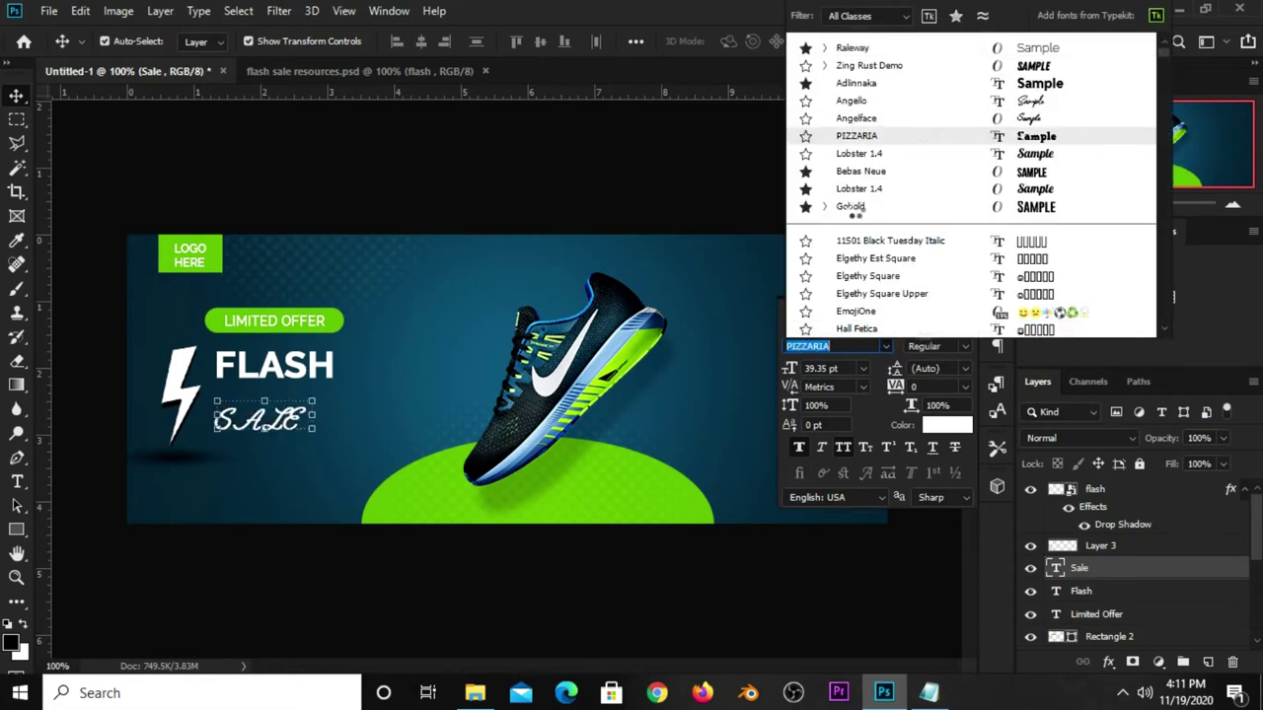
left_click(851, 207)
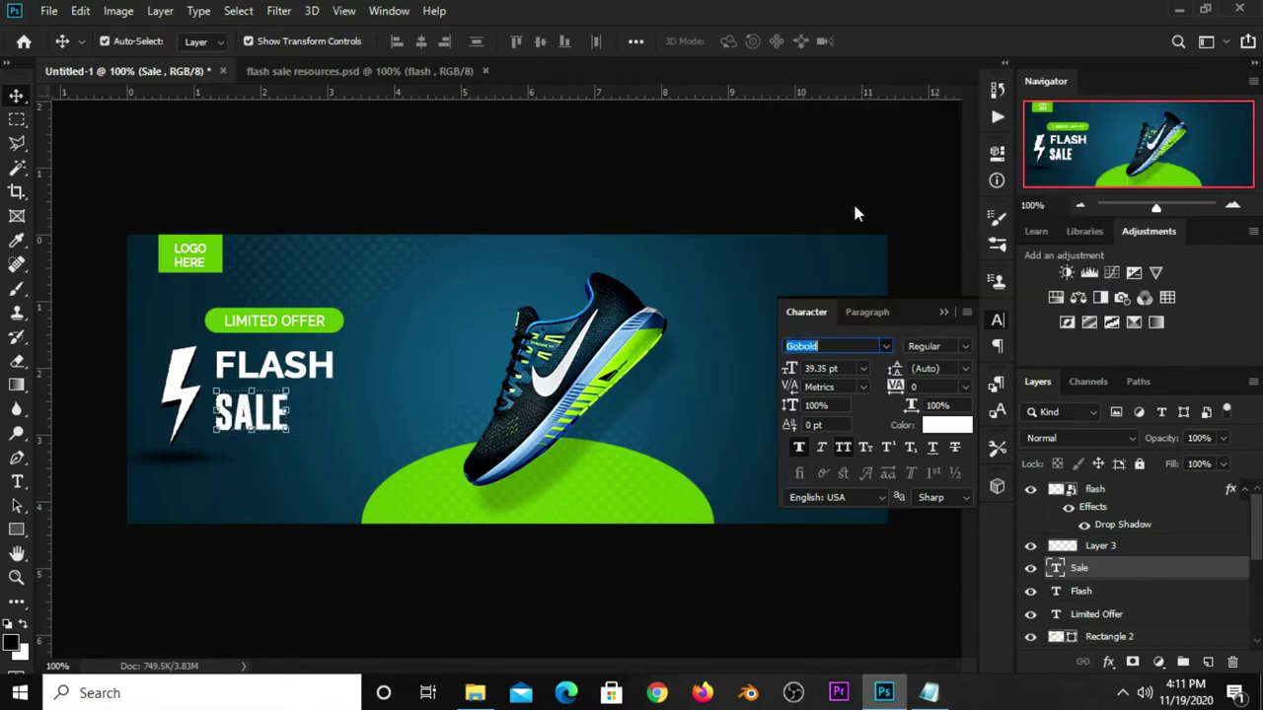
mouse_move(285, 430)
left_mouse_down()
mouse_move(379, 474)
mouse_move(296, 426)
left_mouse_up()
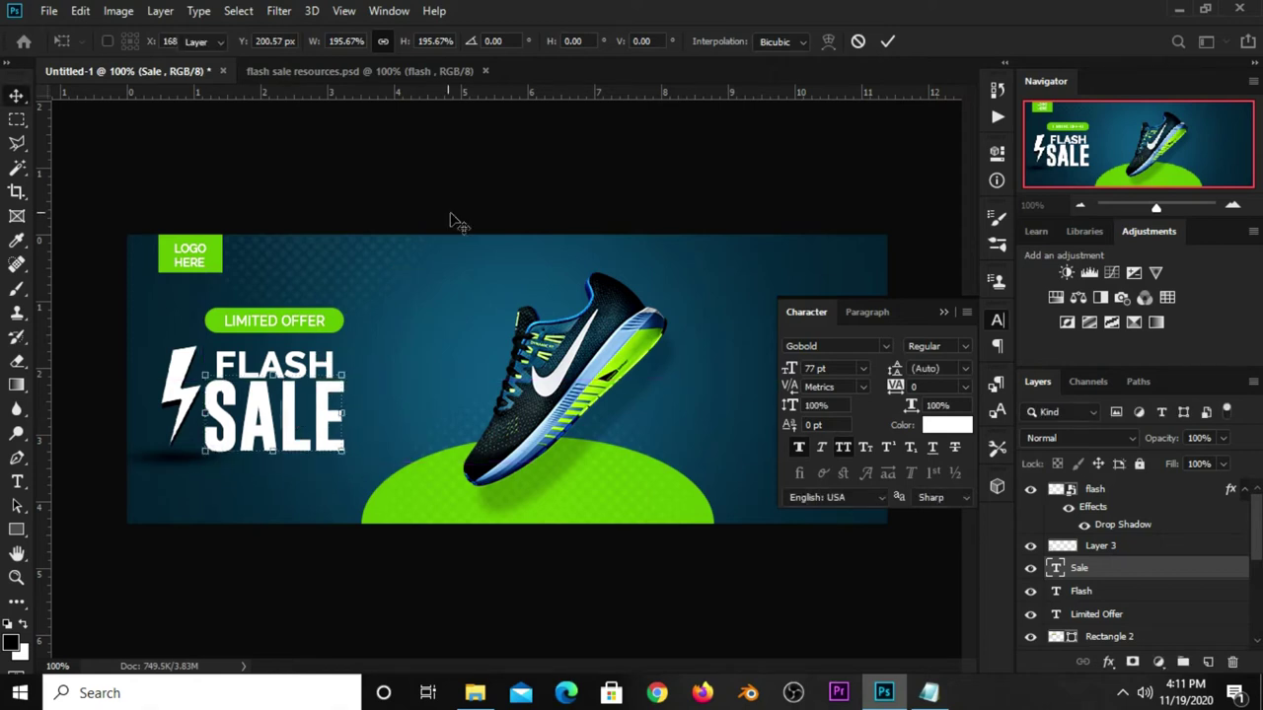
key("Return")
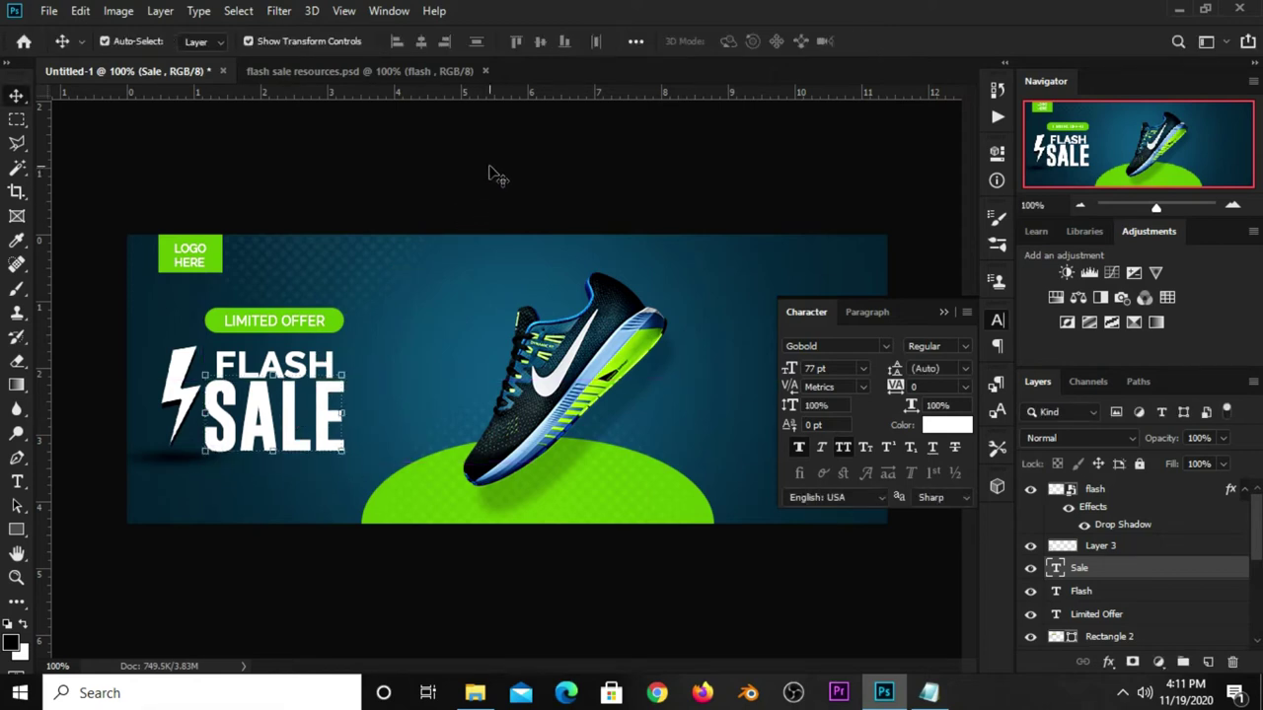
Group the Limited Offer text with its green pill shape (Rectangle 2)
left_click(445, 198)
left_click(1095, 614)
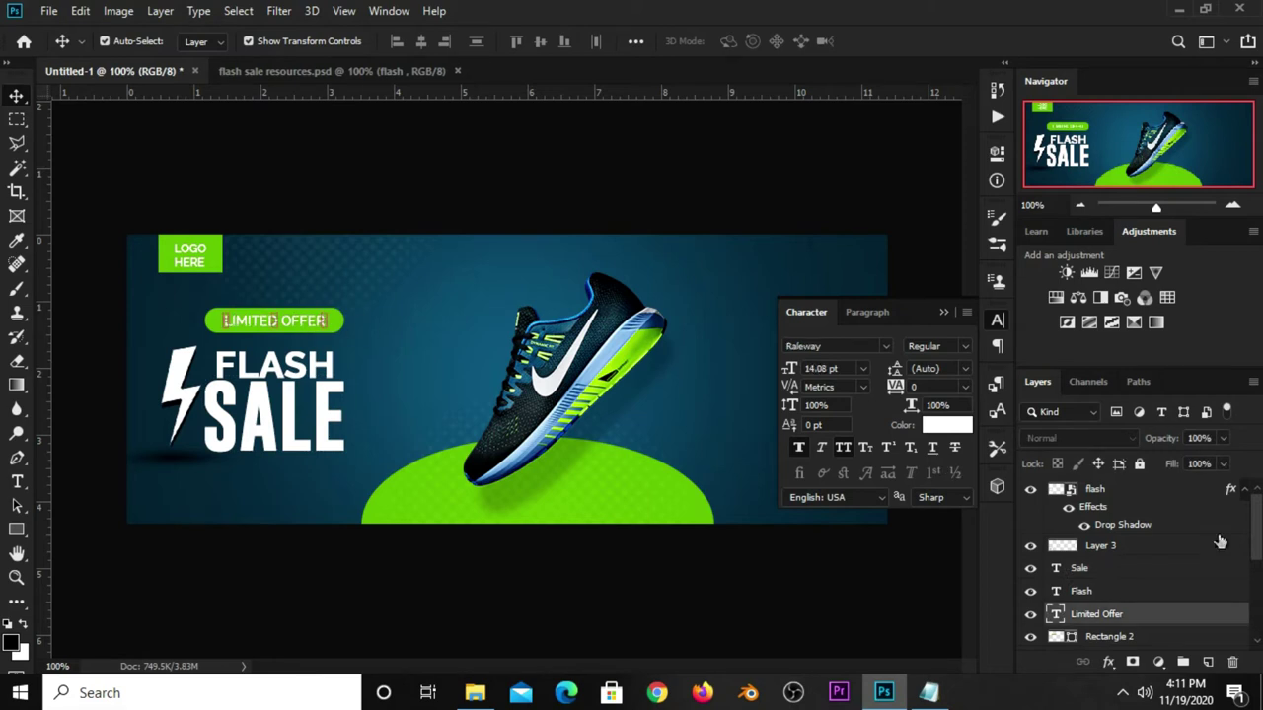
scroll(1085, 606, "down", 2)
left_click(1105, 584, "shift")
key("ctrl")
key("ctrl+g")
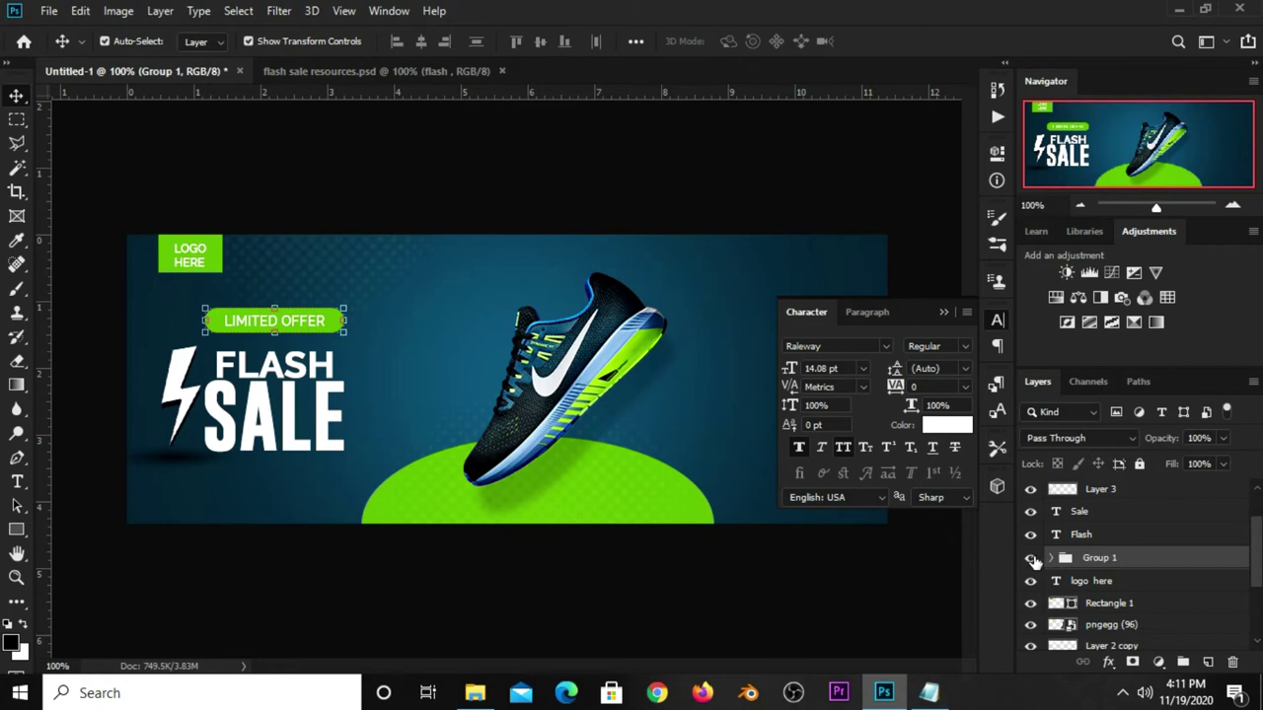
left_click(1031, 558)
left_click(1031, 559)
Move the FLASH word up slightly above SALE
left_click(258, 371)
key("ctrl+t")
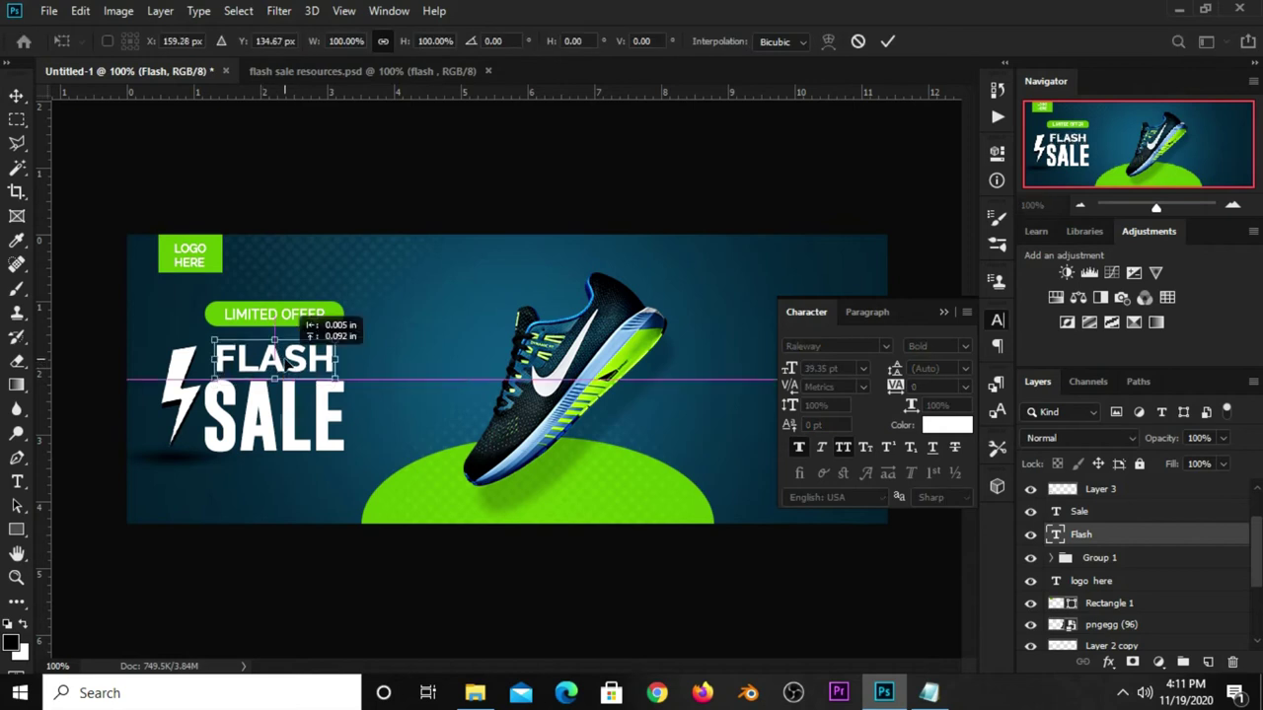
left_click_drag(276, 373, 276, 365)
key("Return")
left_click(278, 436)
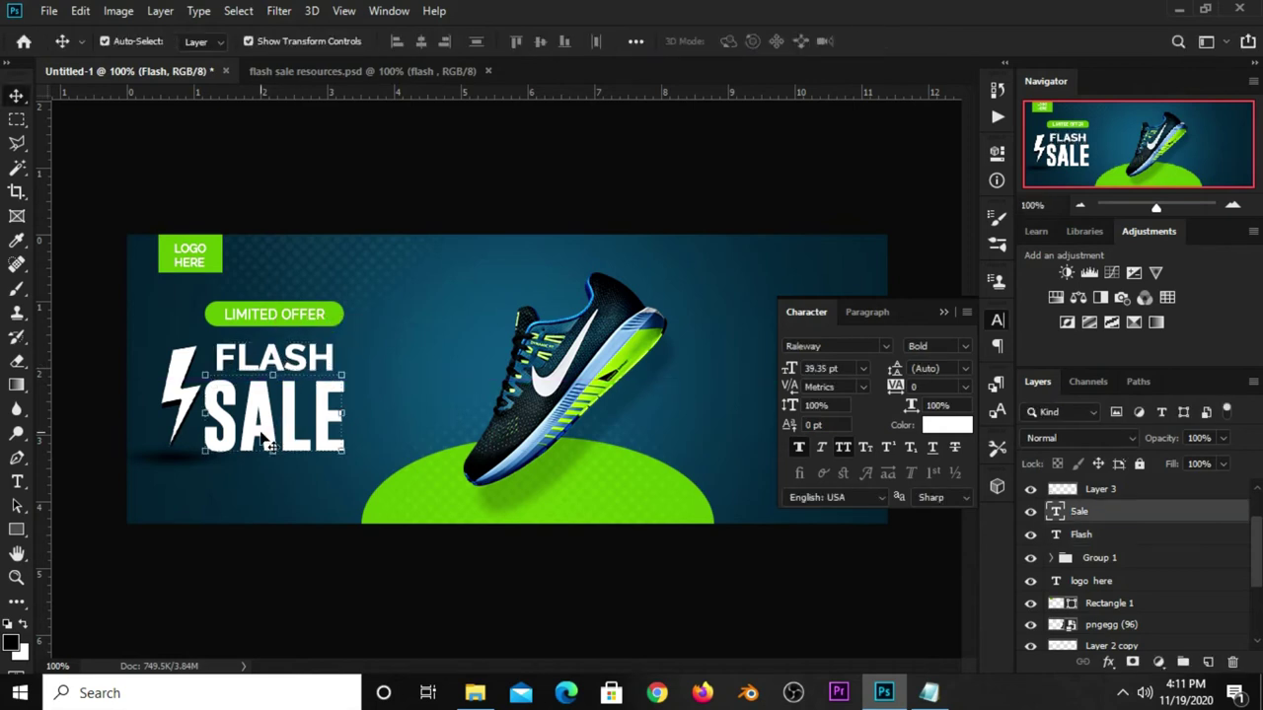
left_click(279, 575)
Shrink the FLASH word to about 92%
left_click(242, 363)
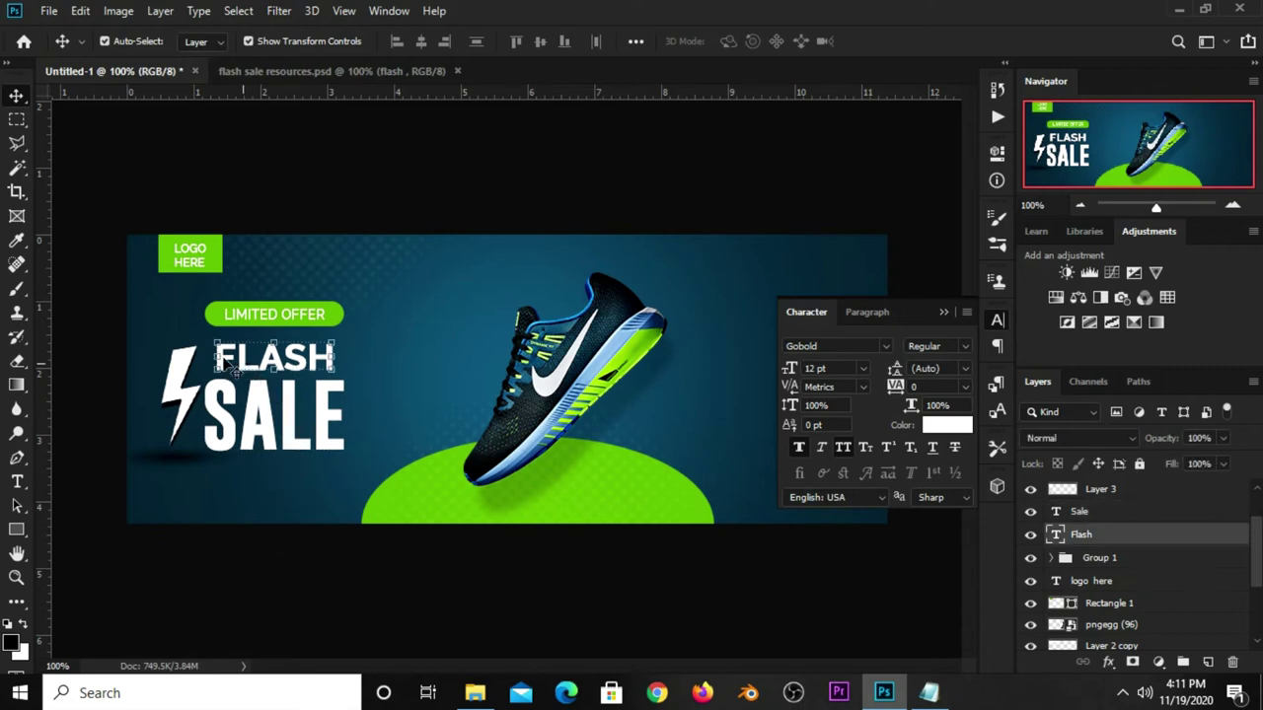
key("ctrl+t")
left_click_drag(221, 339, 274, 364)
key("Return")
left_click(305, 419)
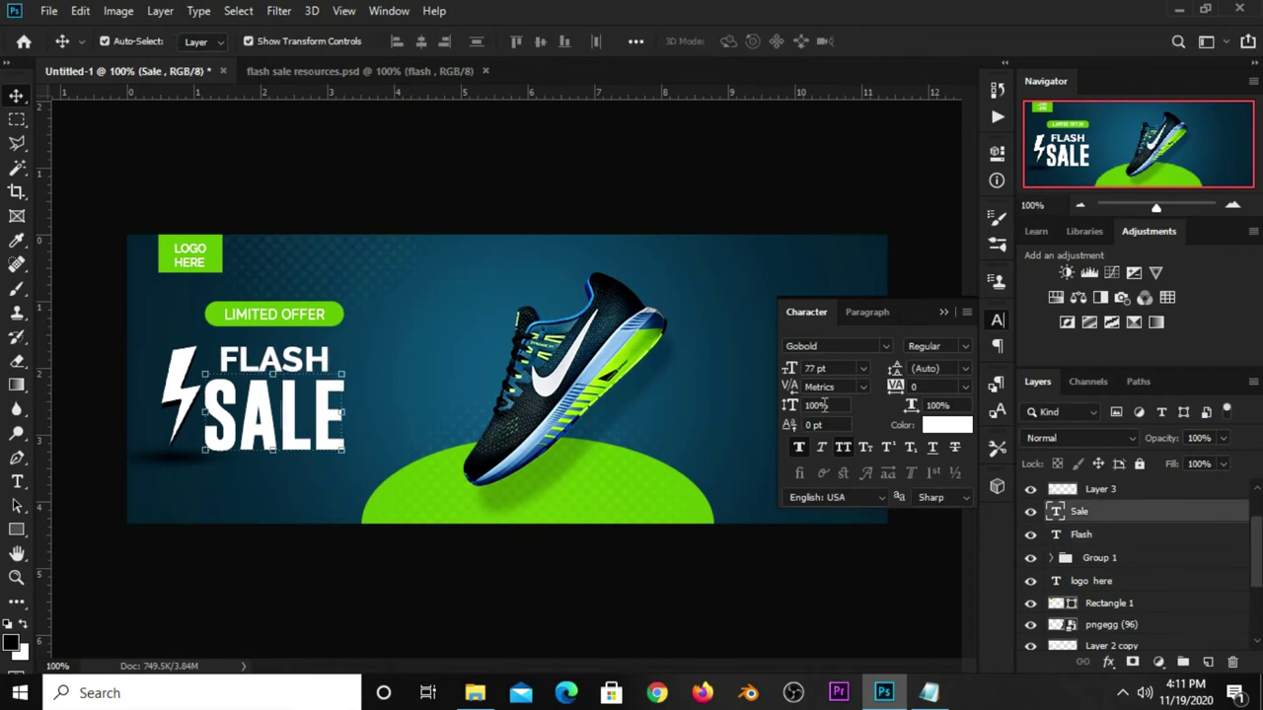
Colour the SALE text #7dd012 using the hex code copied from the notes
left_click(939, 426)
left_click(928, 692)
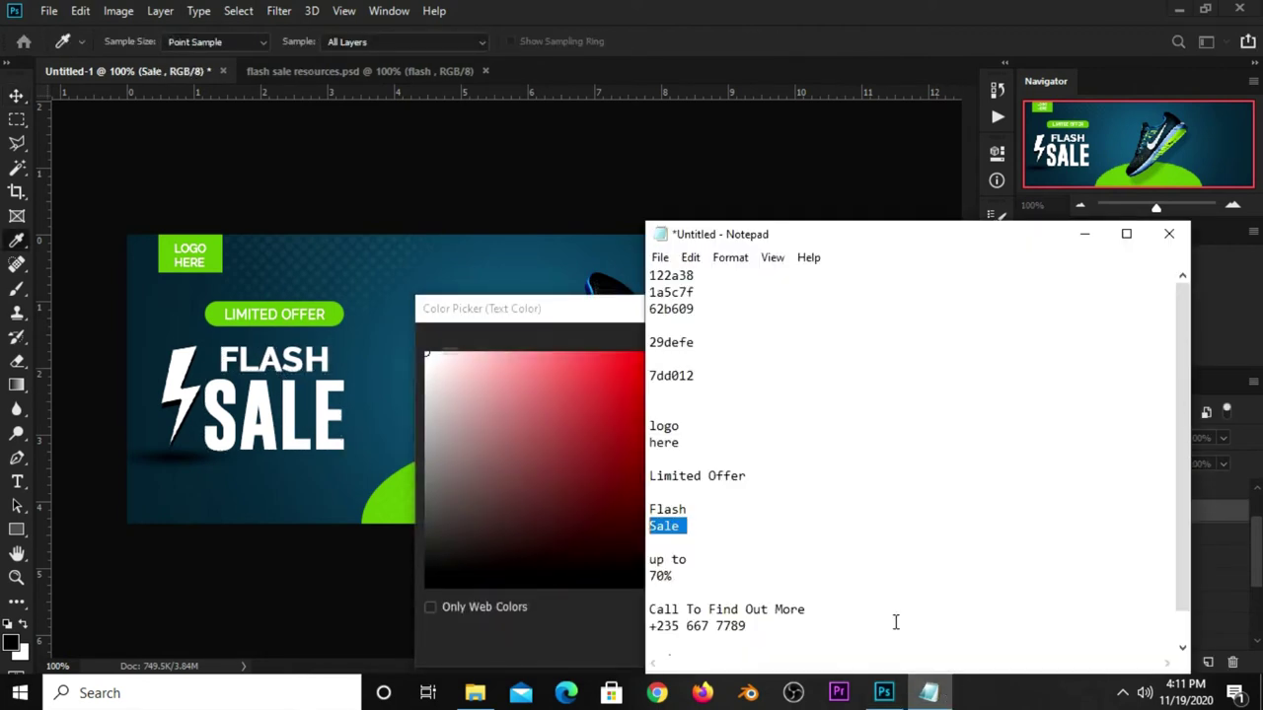
double_click(681, 376)
right_click(651, 376)
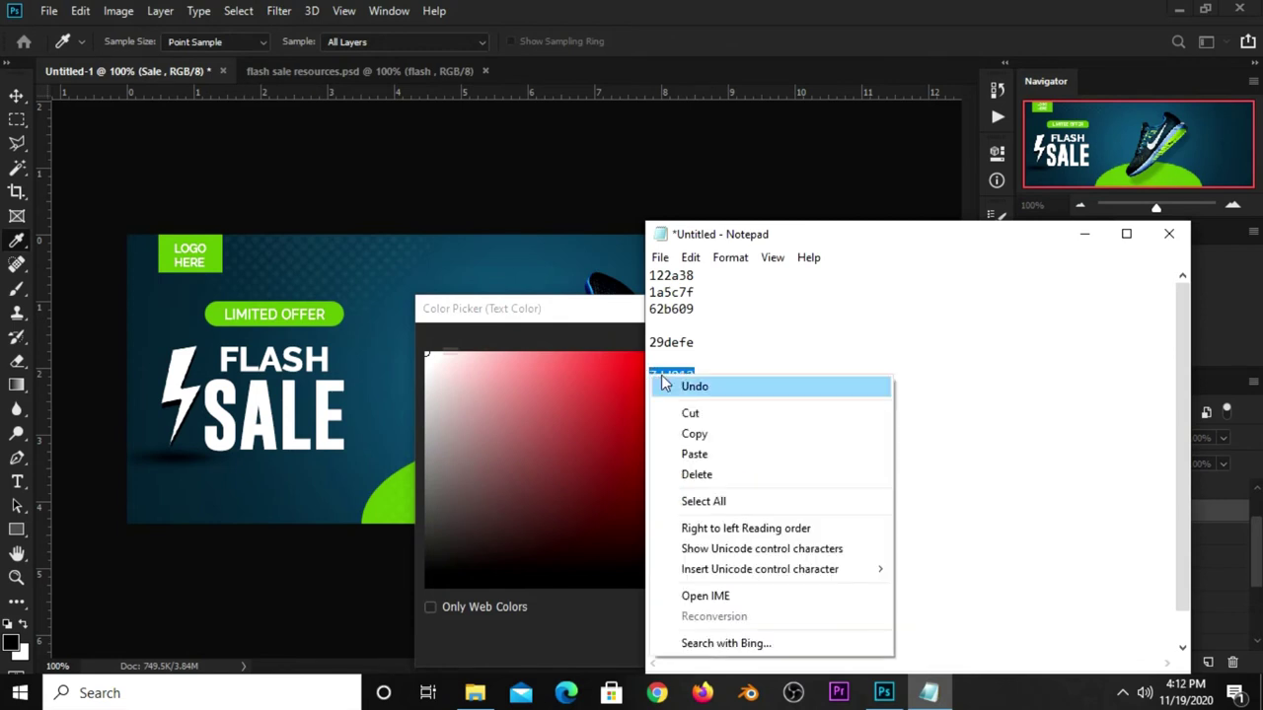
left_click(691, 428)
left_click(648, 619)
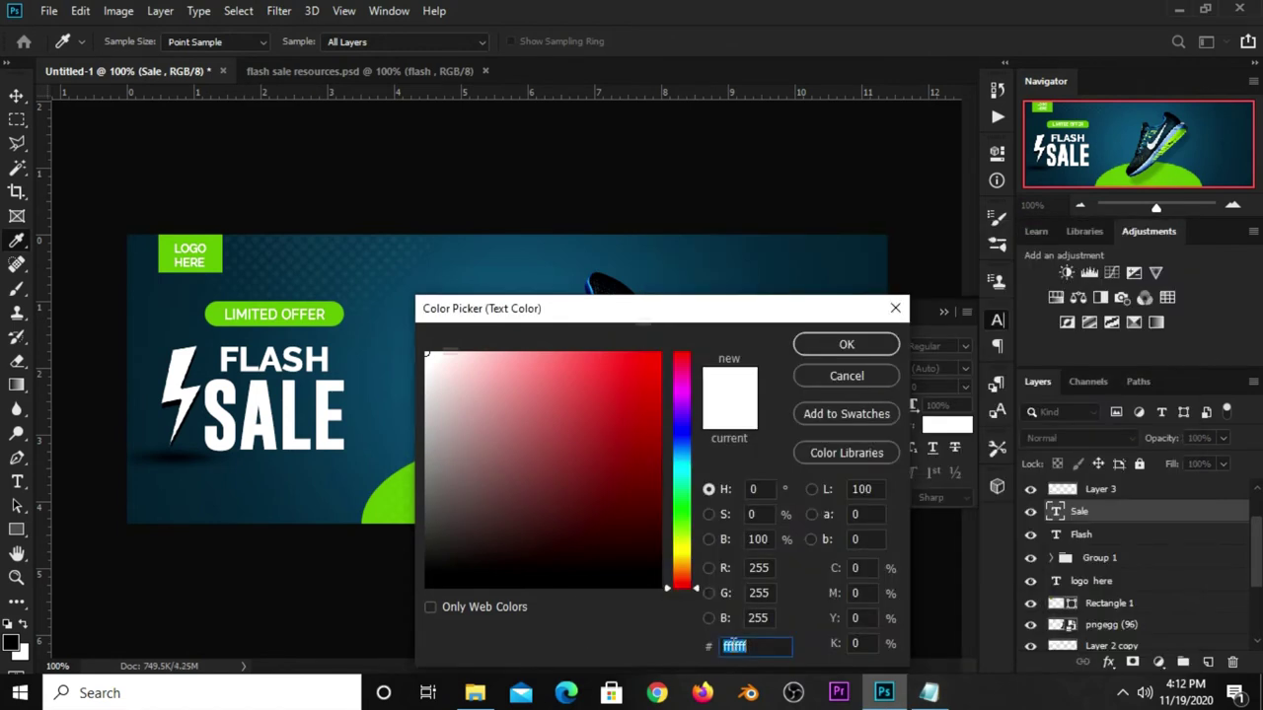
right_click(733, 644)
left_click(766, 470)
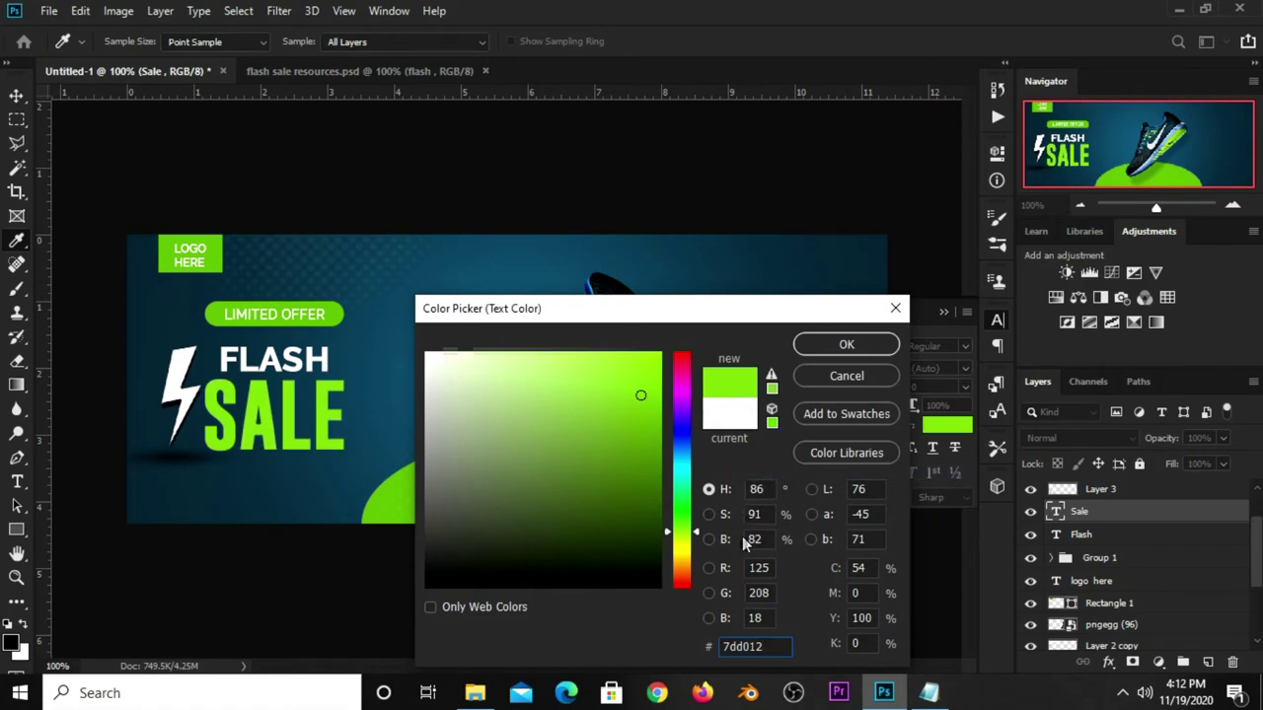
left_click_drag(767, 645, 708, 644)
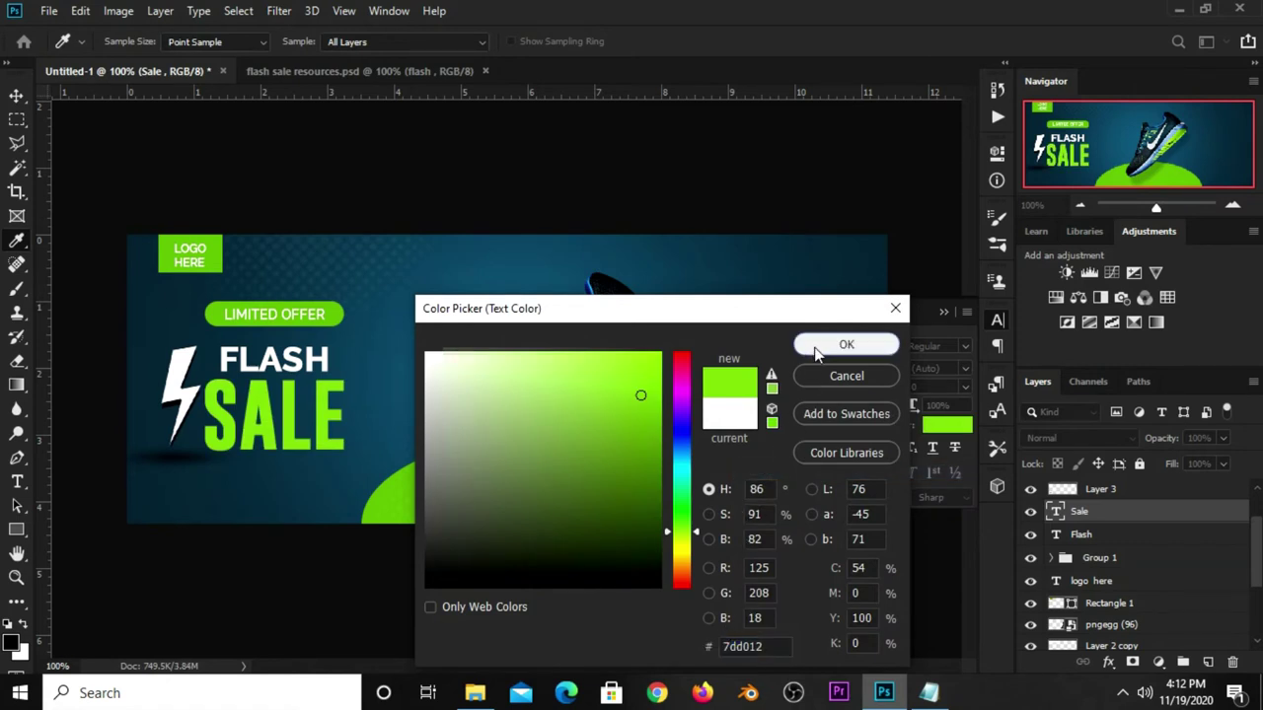
left_click(849, 343)
left_click(942, 312)
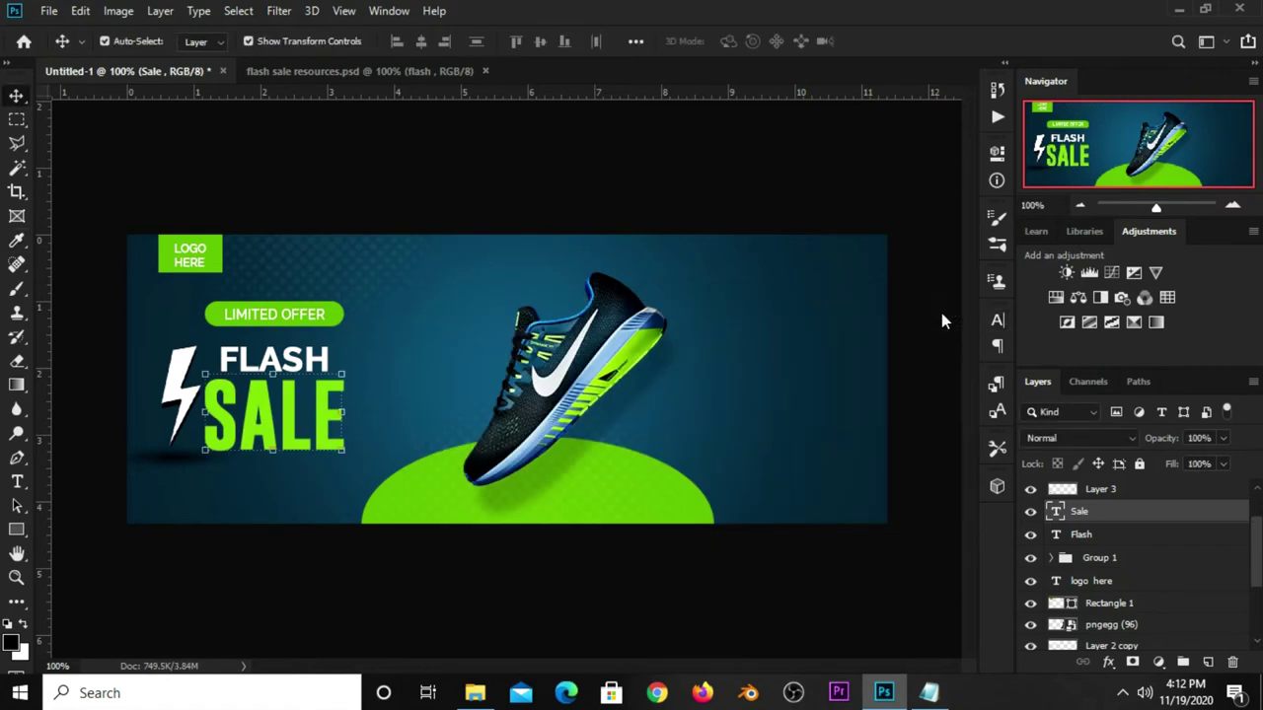
left_click(637, 172)
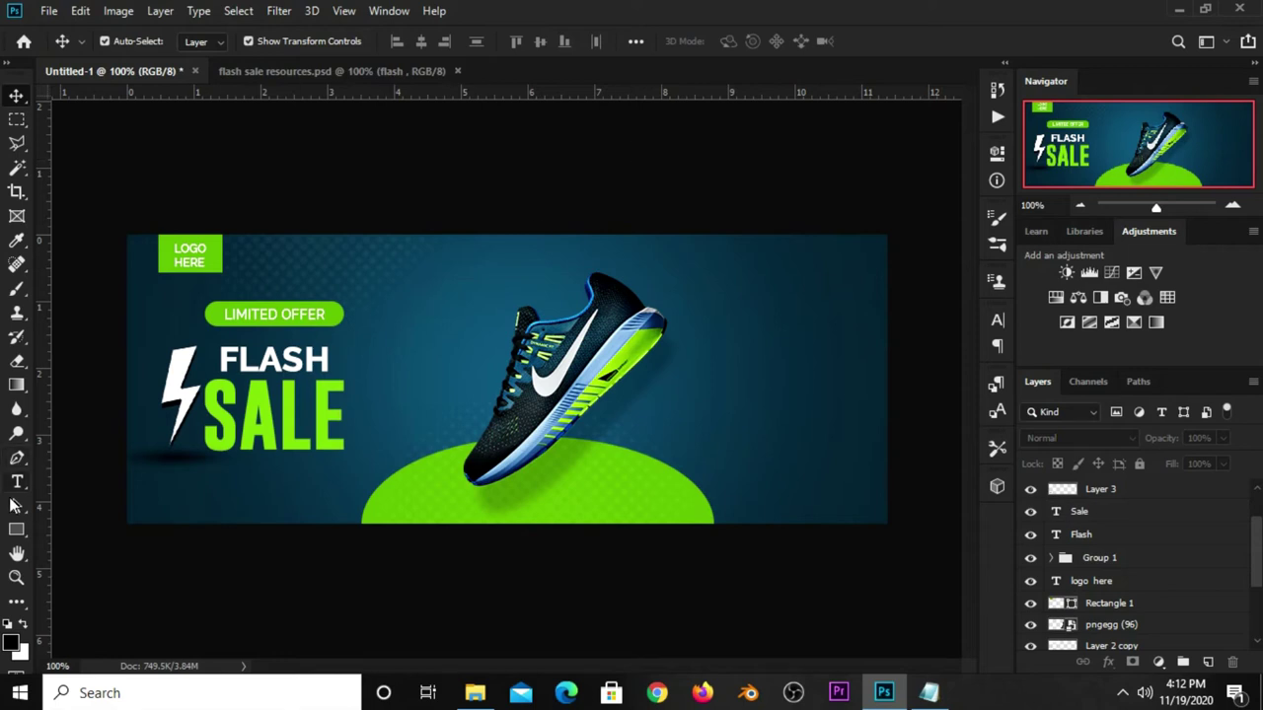
Draw a white rectangle below SALE with a 37 px corner radius
left_click_drag(16, 530, 73, 526)
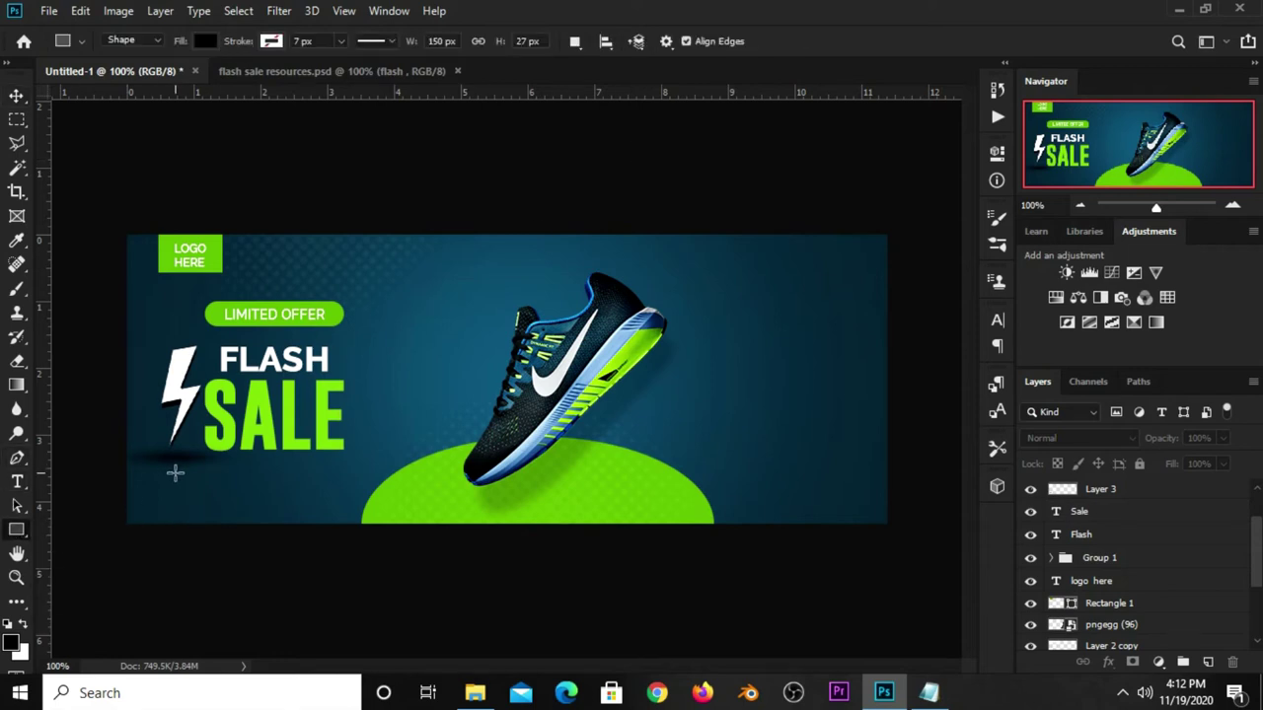
left_click_drag(176, 482, 264, 494)
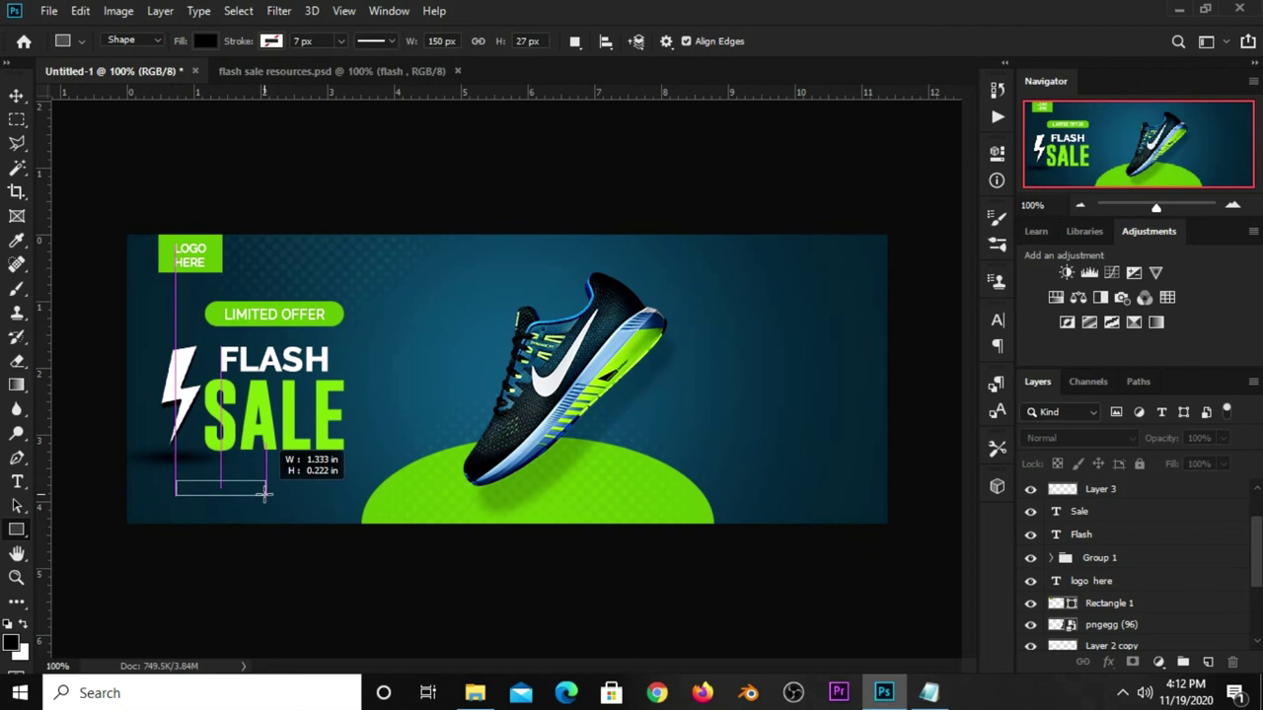
left_click_drag(264, 495, 271, 501)
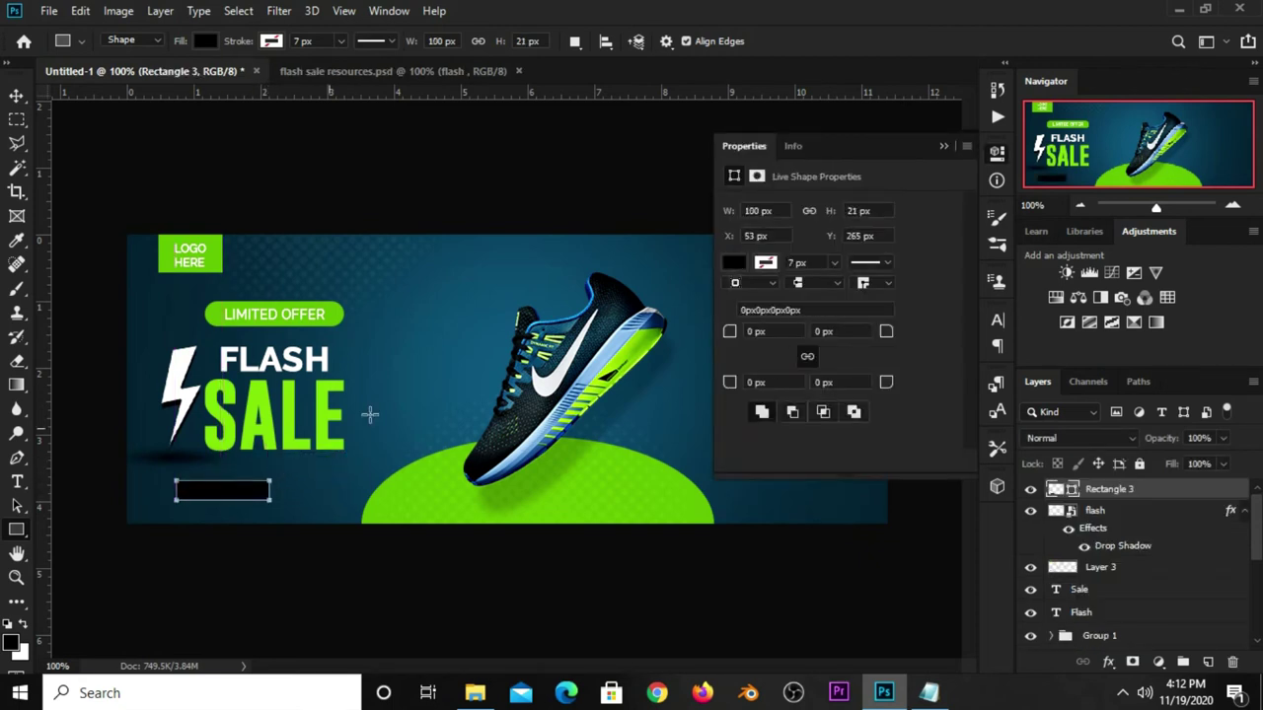
left_click(734, 262)
left_click(747, 359)
left_click(915, 235)
mouse_move(888, 336)
left_mouse_down()
mouse_move(926, 341)
mouse_move(907, 325)
left_mouse_up()
left_click(941, 147)
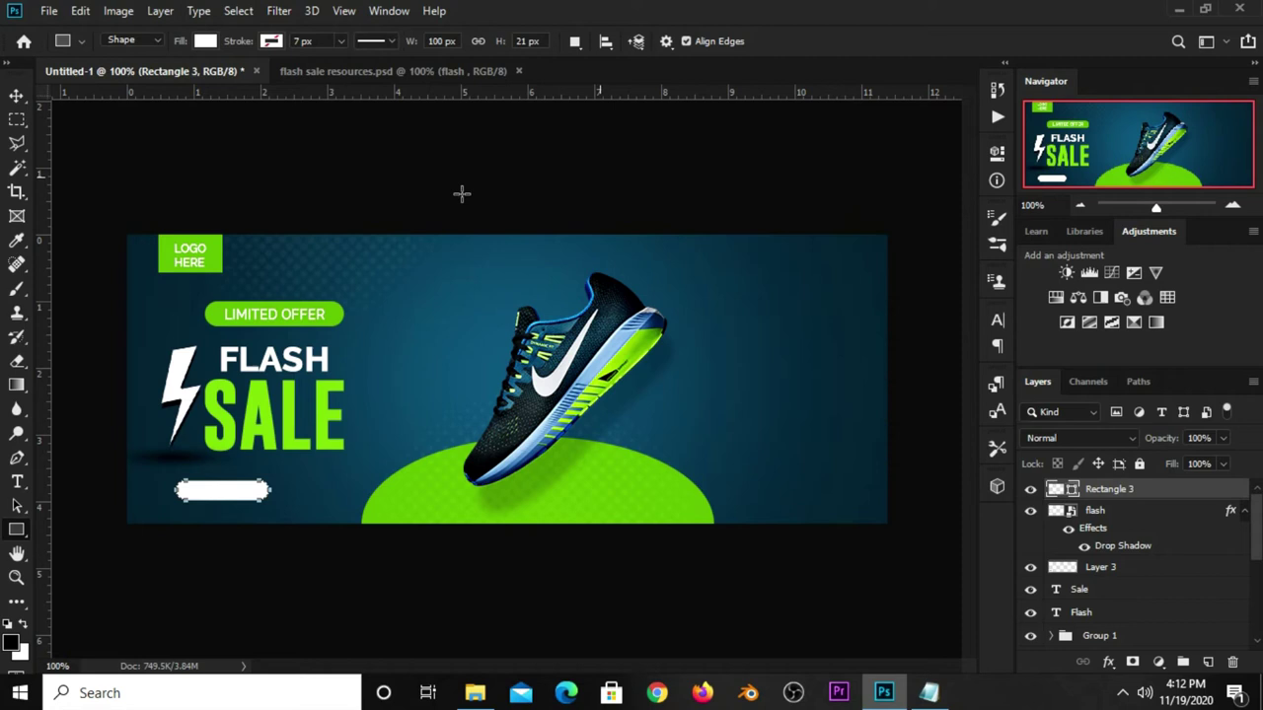
Resize the white pill to a slim bar about 106 × 21 px
key("v")
left_click_drag(222, 473, 222, 464)
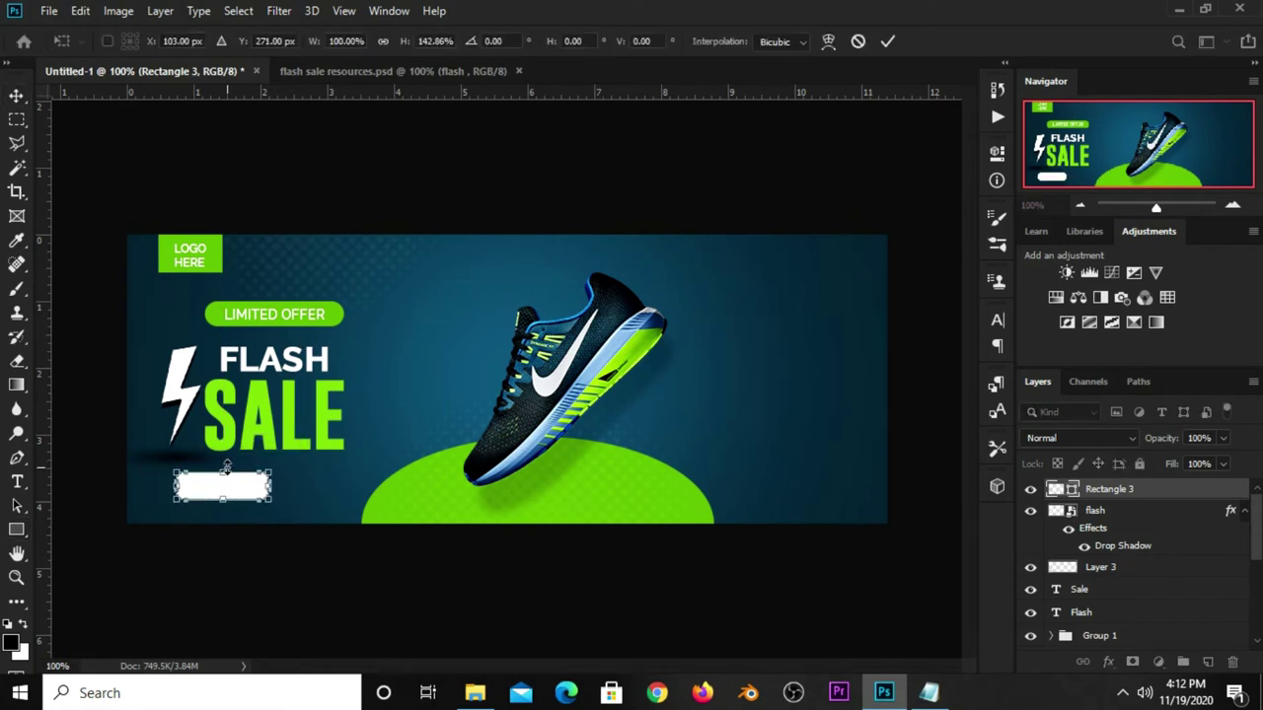
left_click_drag(226, 475, 228, 483)
scroll(230, 484, "up", 5)
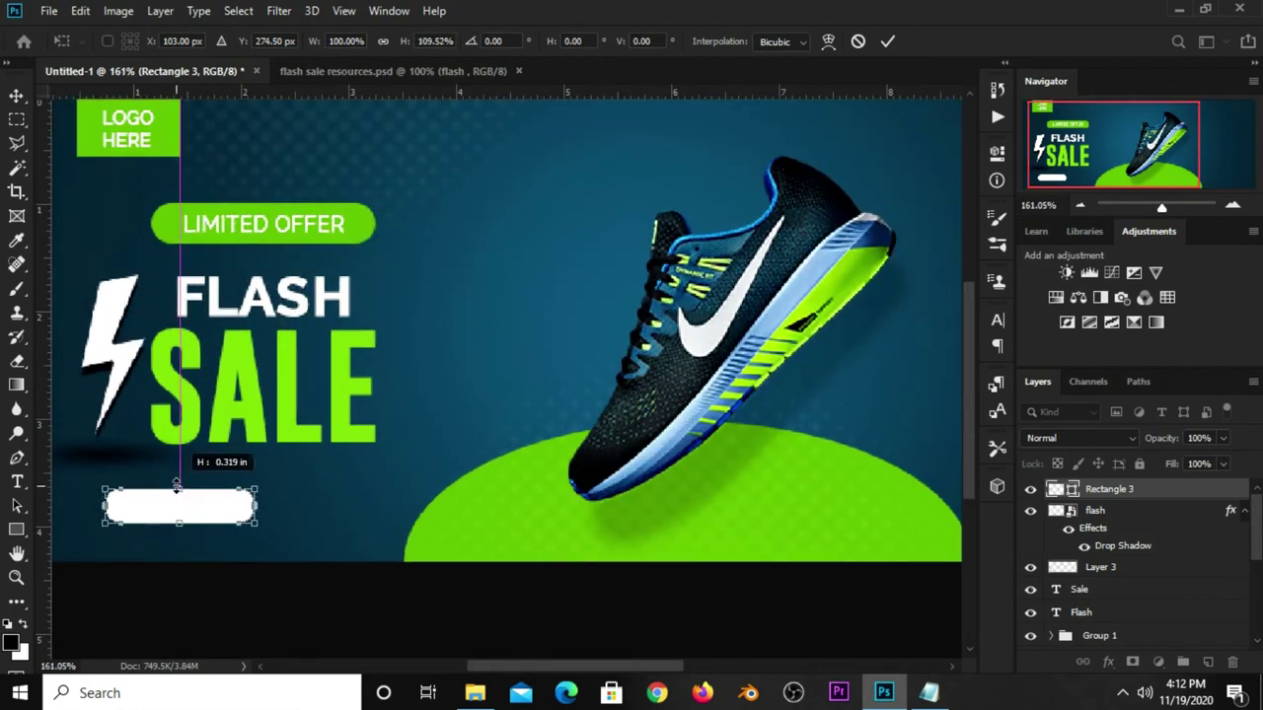
key("Return")
key("ctrl+1")
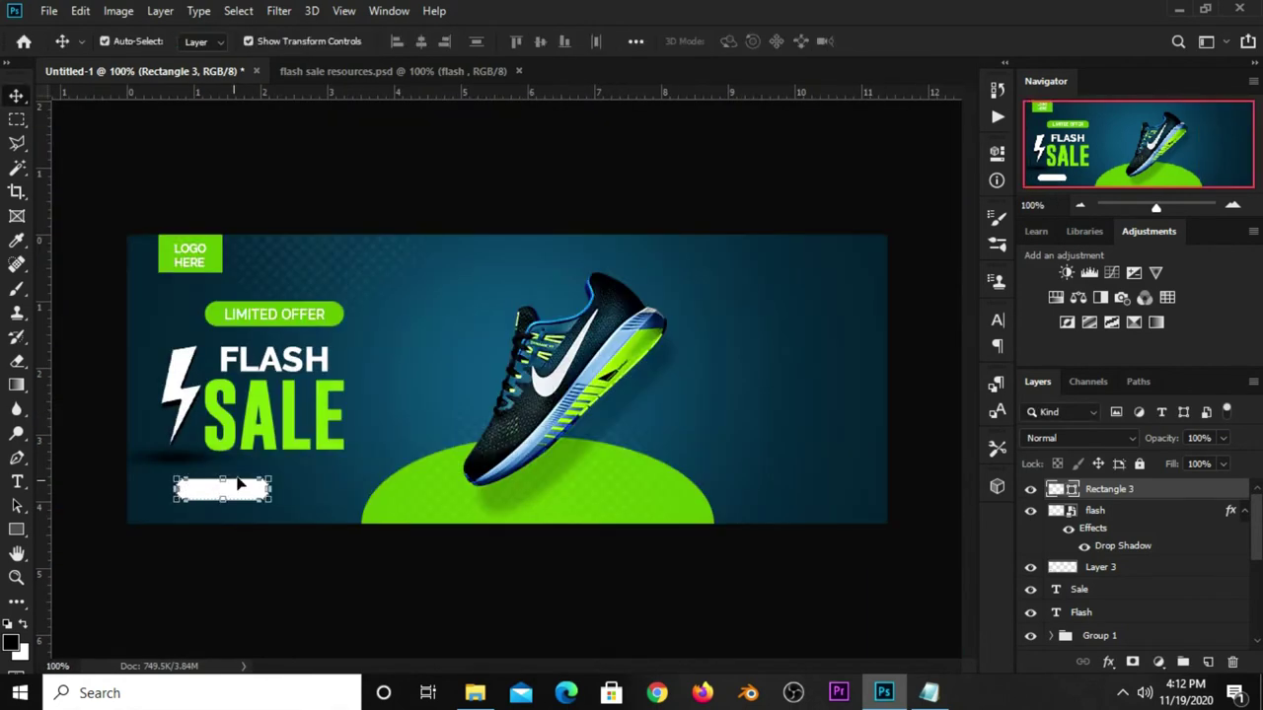
key("ctrl+t")
left_click_drag(270, 490, 277, 490)
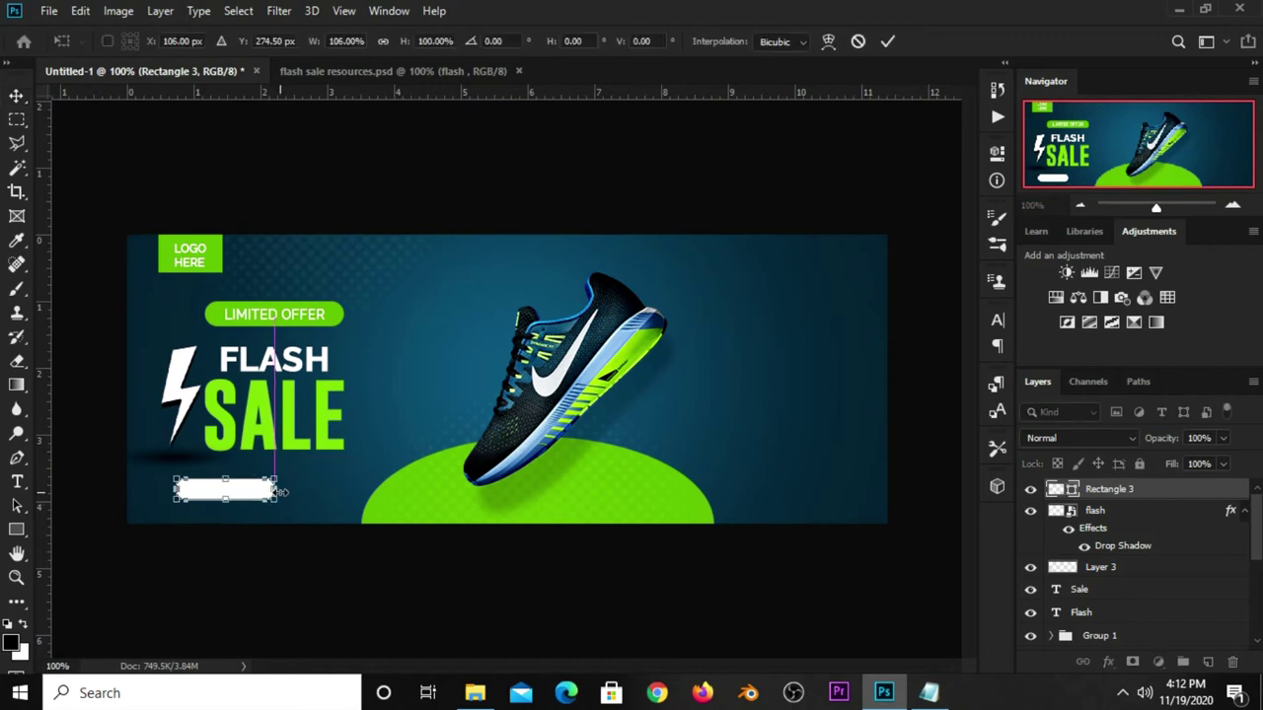
key("Return")
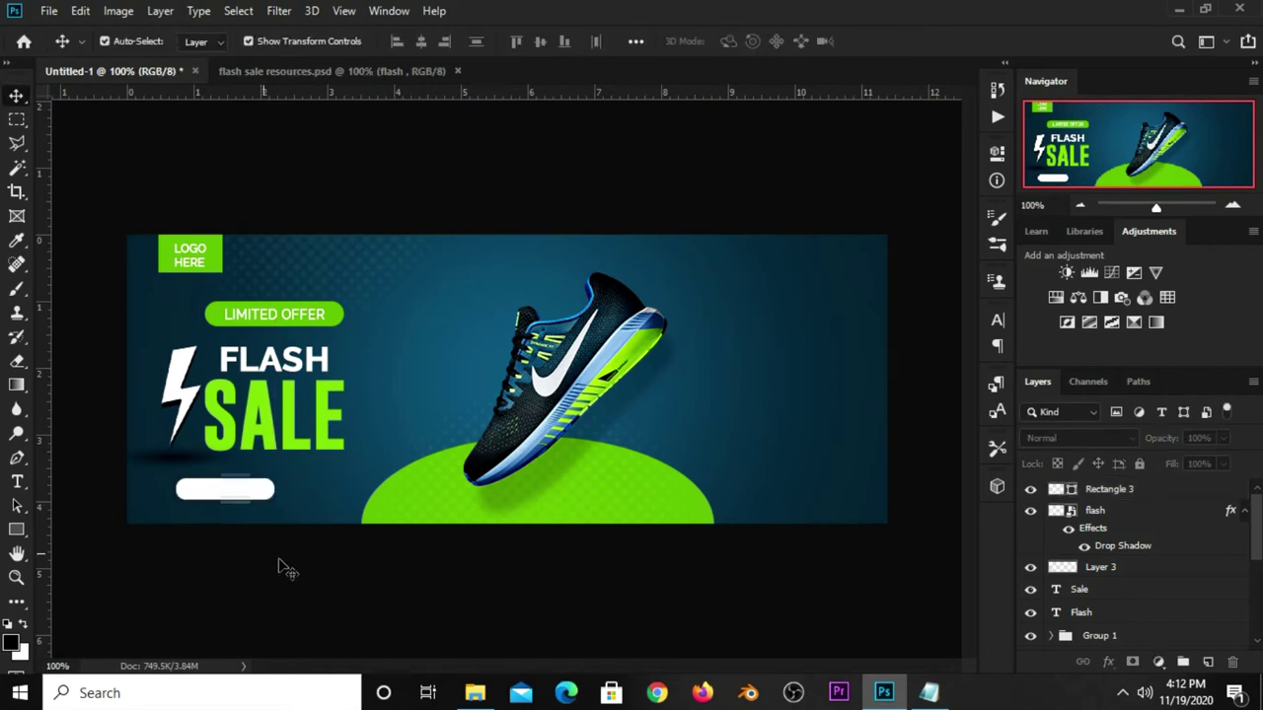
left_click(929, 692)
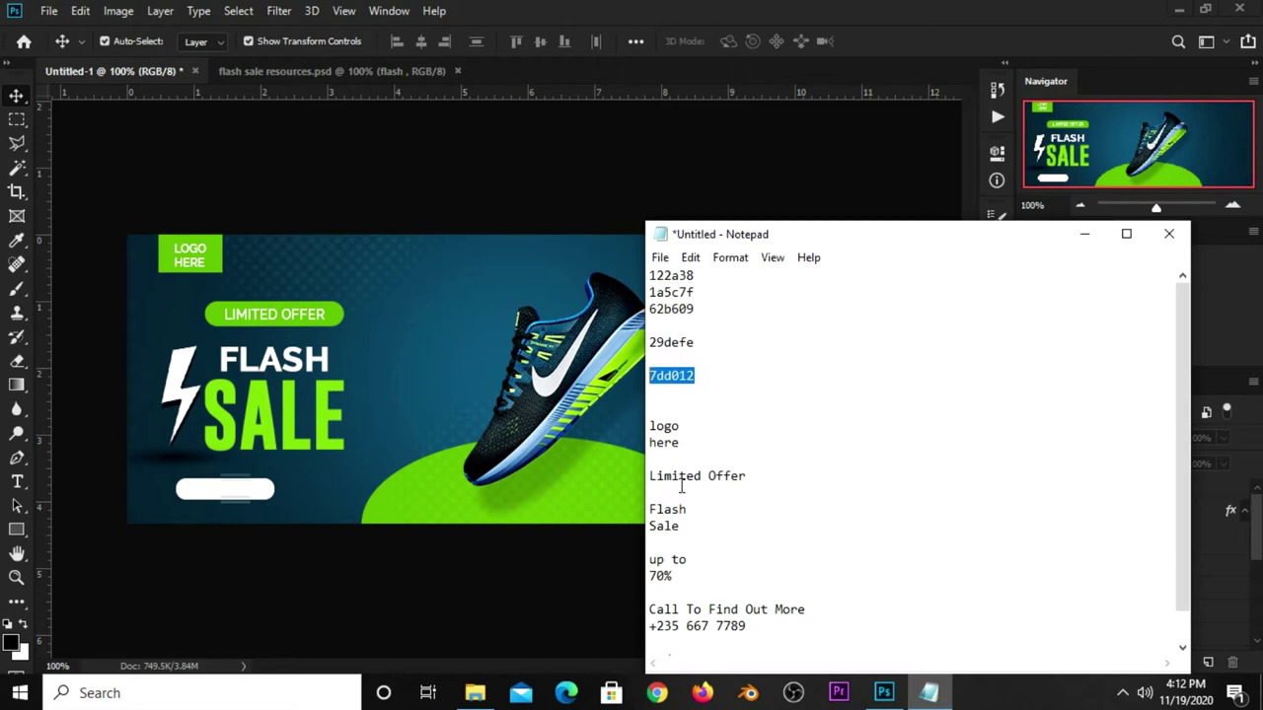
left_click(727, 532)
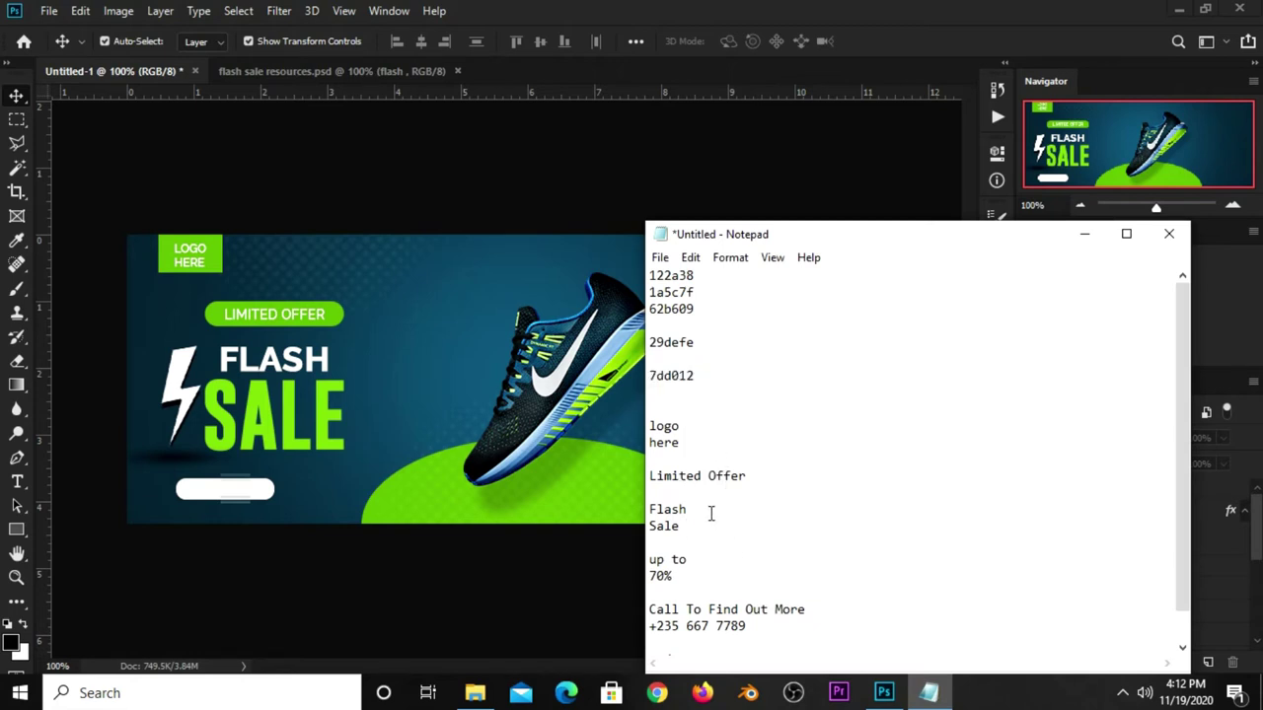
left_click(525, 556)
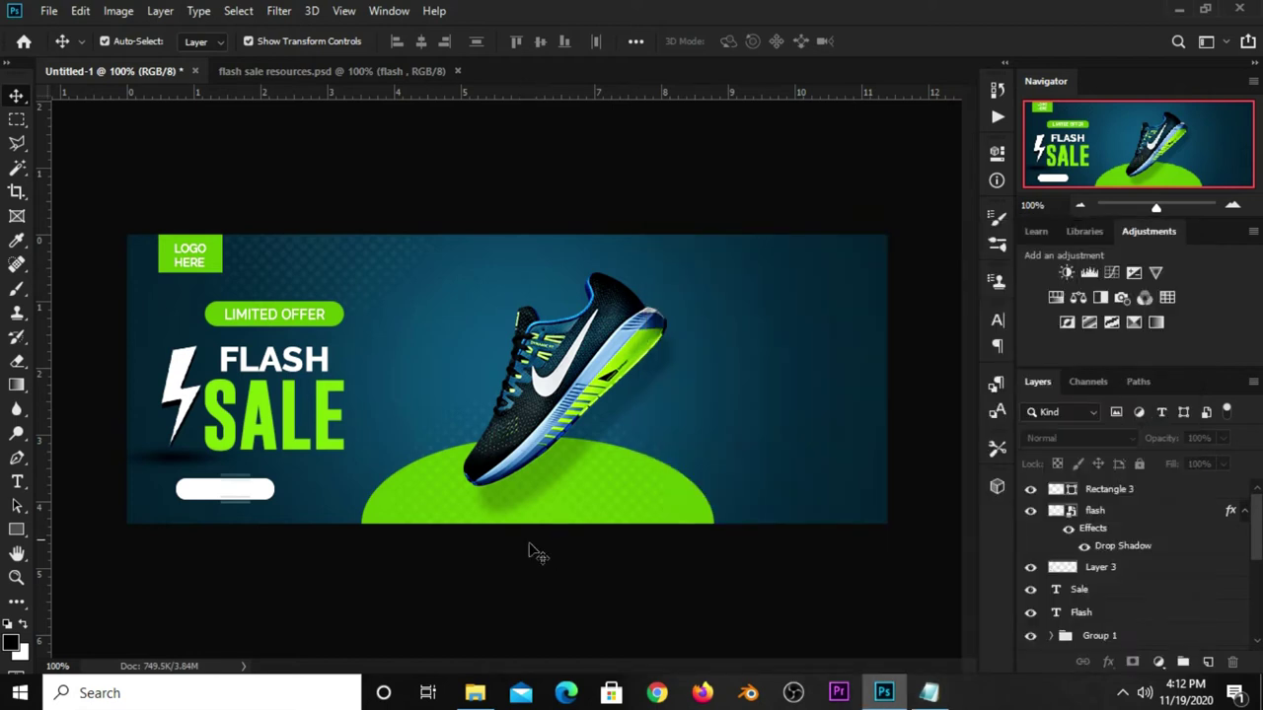
Duplicate the FLASH text beside the shoe and retype it as 'ORDER NOW'
left_click(253, 376)
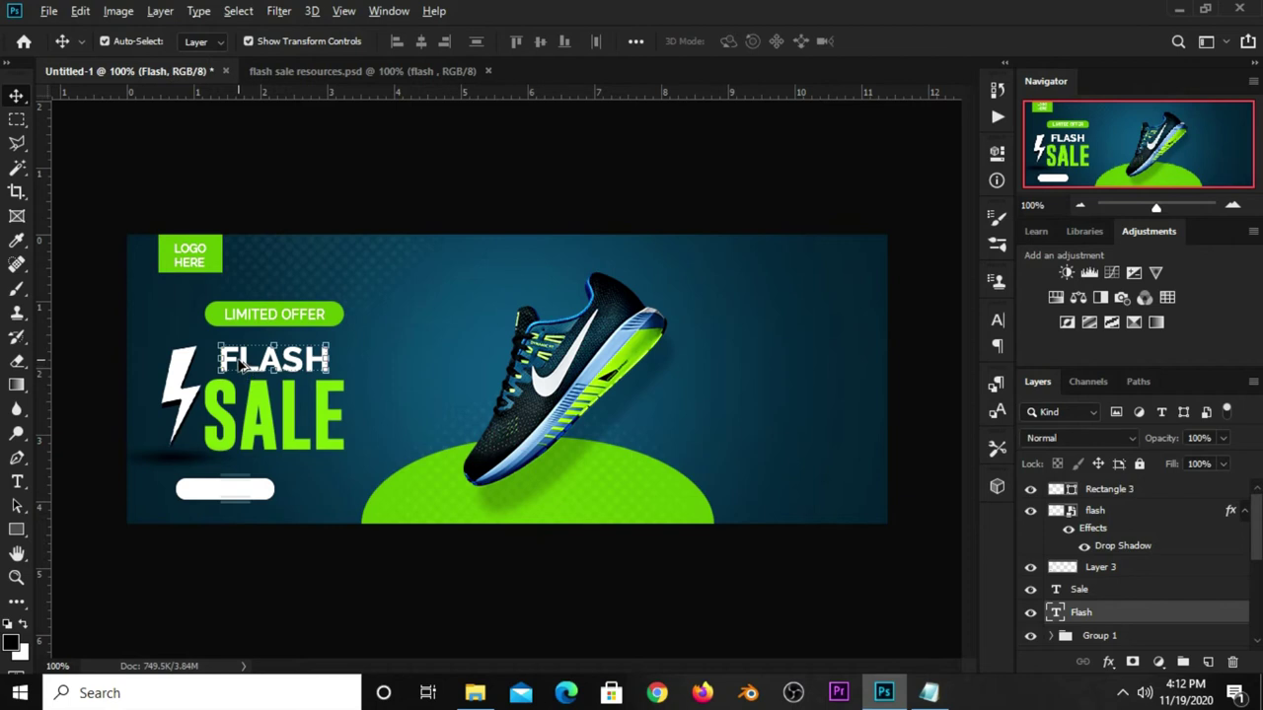
left_click_drag(242, 366, 403, 351)
key("t")
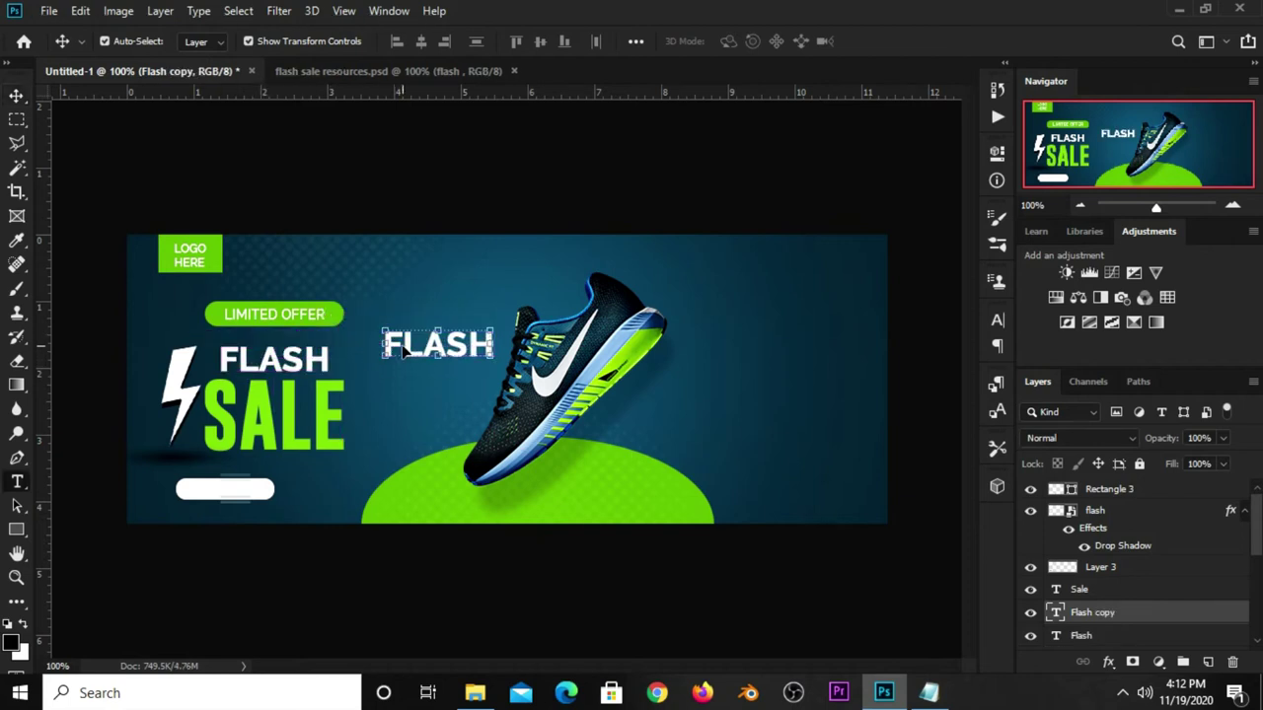
double_click(419, 344)
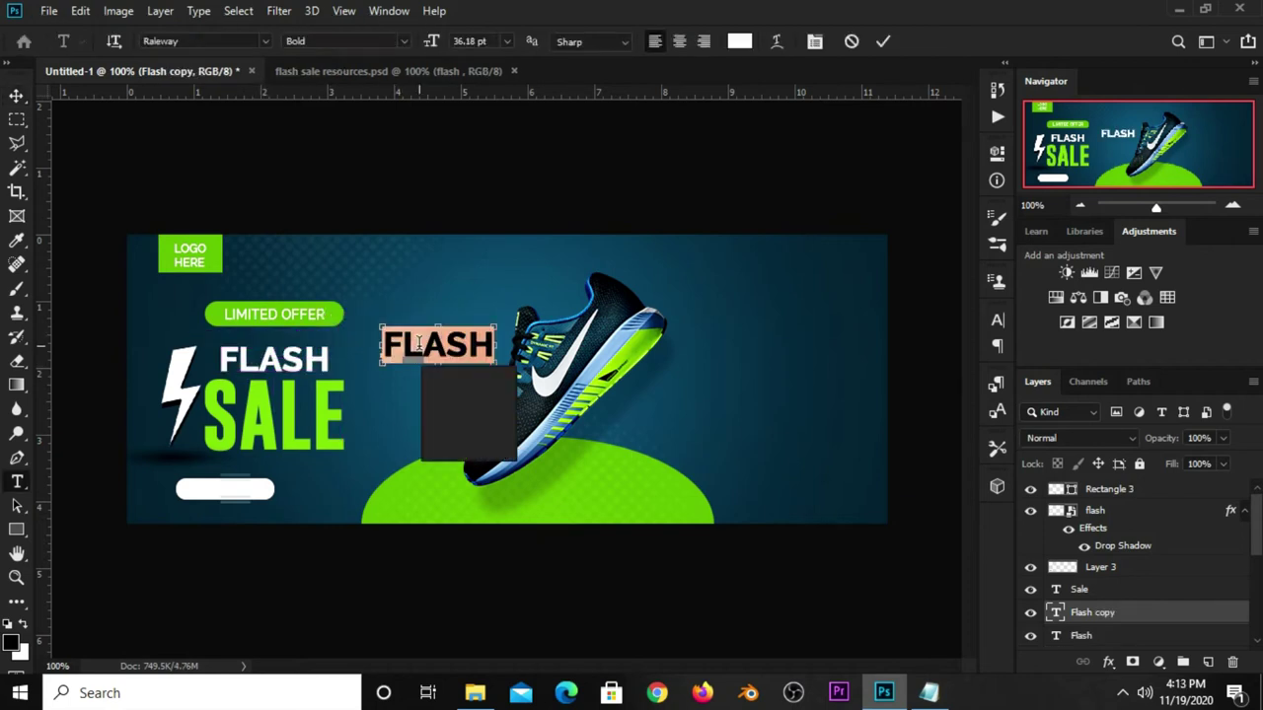
left_click(419, 344)
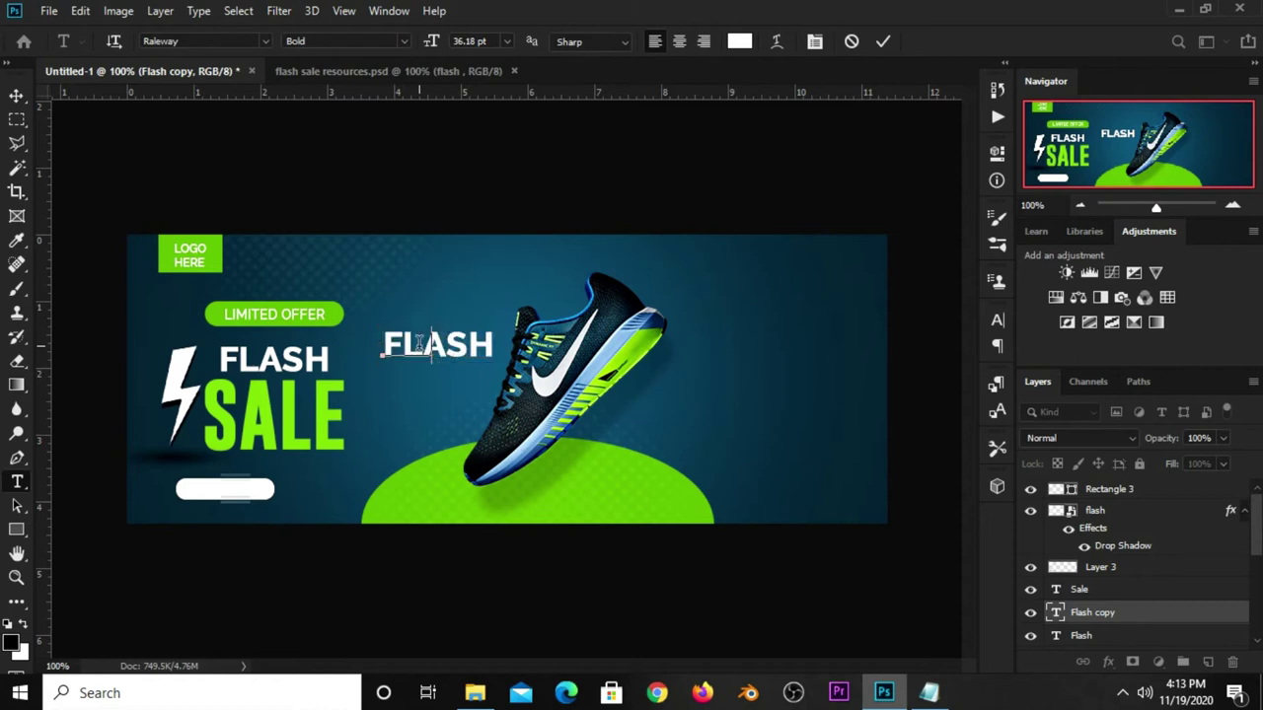
key("ctrl+a")
type("ORDER NOW")
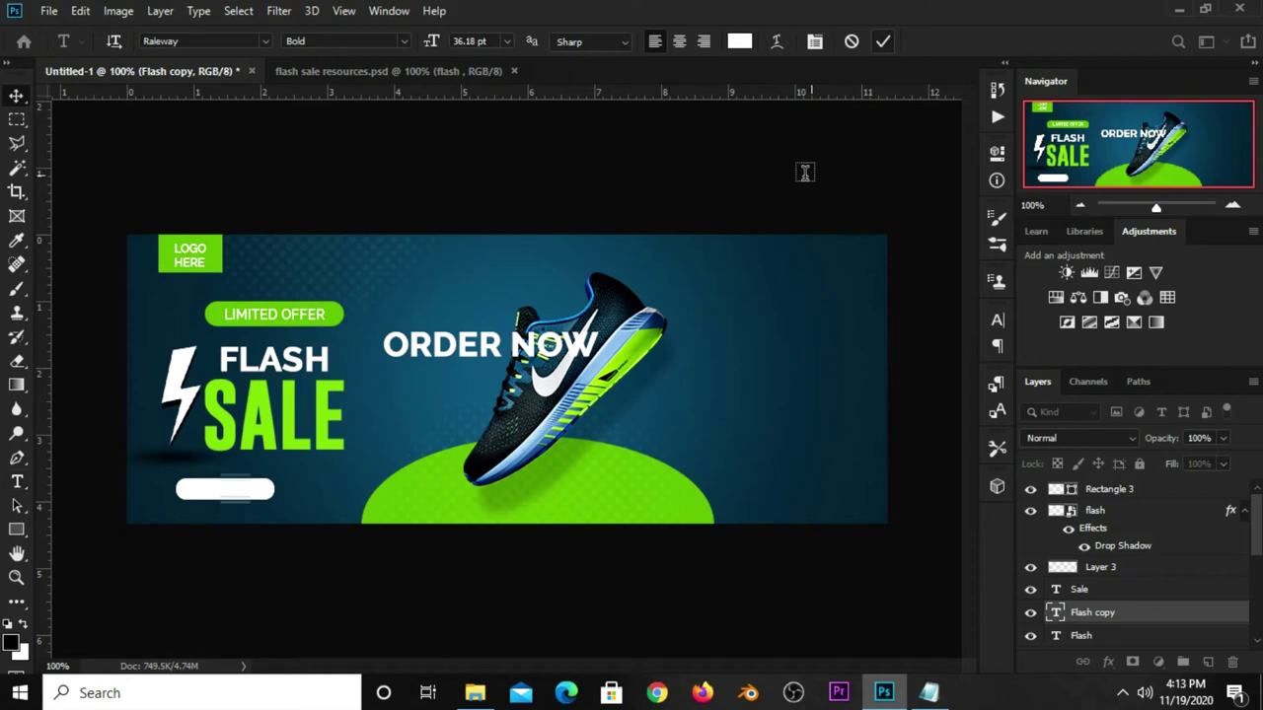
key("ctrl+Return")
key("v")
Set ORDER NOW to Regular style and scale it down to fit the white pill
left_click(998, 322)
left_click(964, 346)
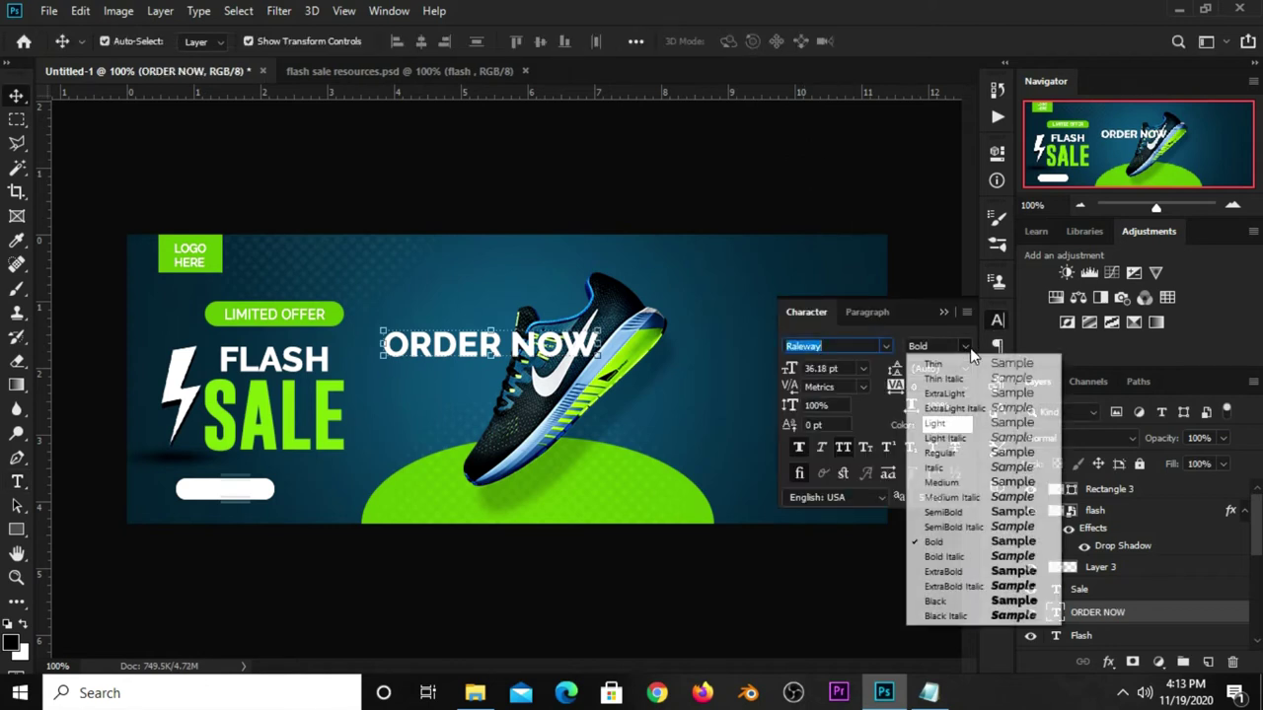
left_click(967, 454)
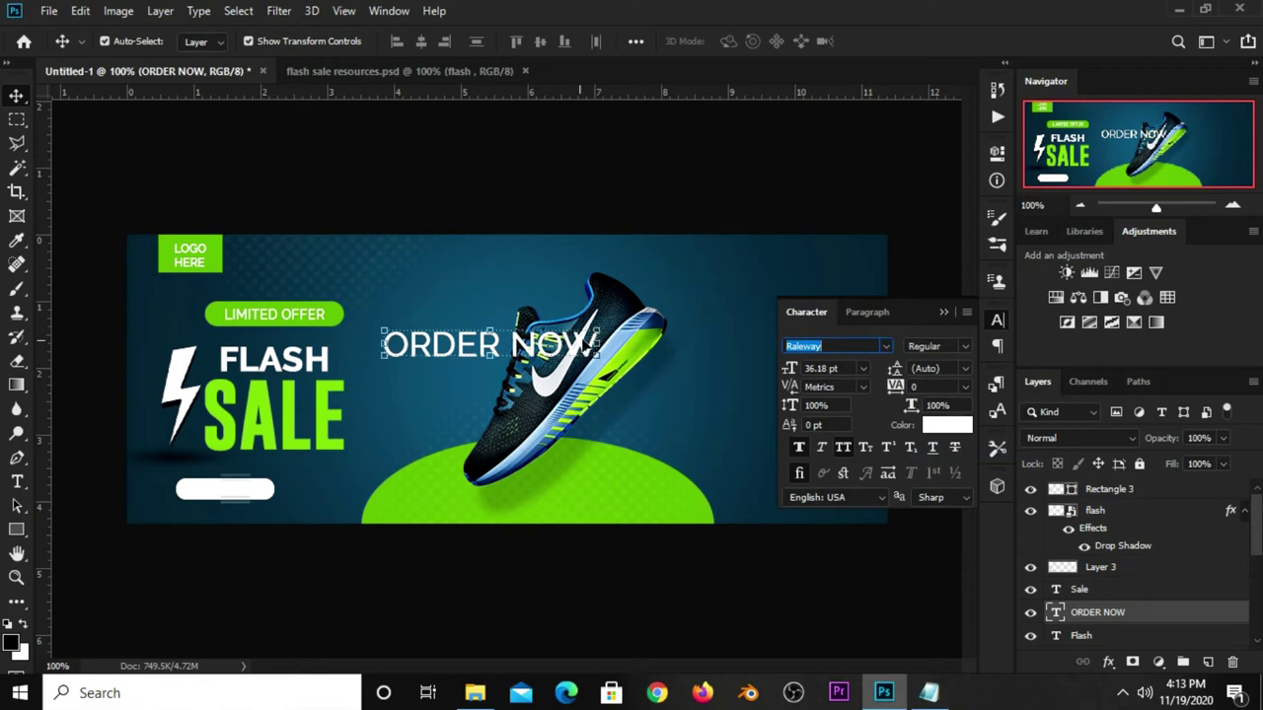
key("ctrl+t")
mouse_move(596, 357)
left_mouse_down()
mouse_move(464, 357)
mouse_move(254, 491)
mouse_move(266, 492)
left_mouse_up()
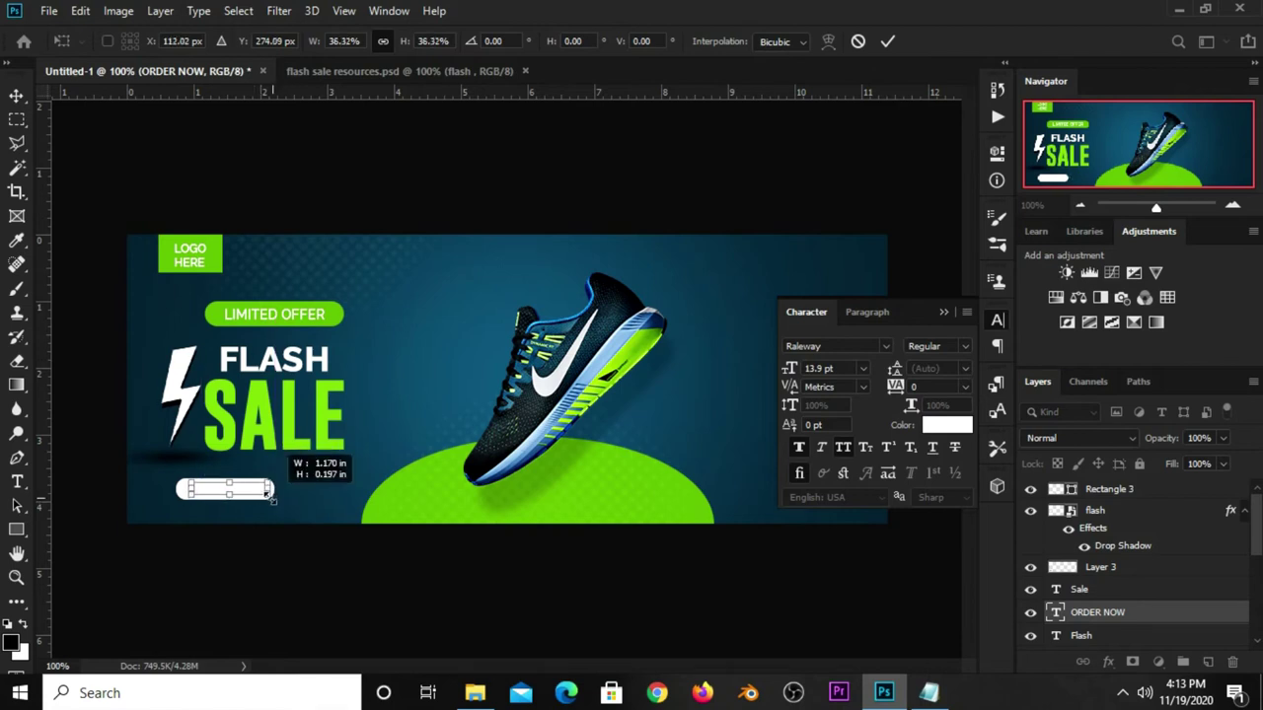
key("Return")
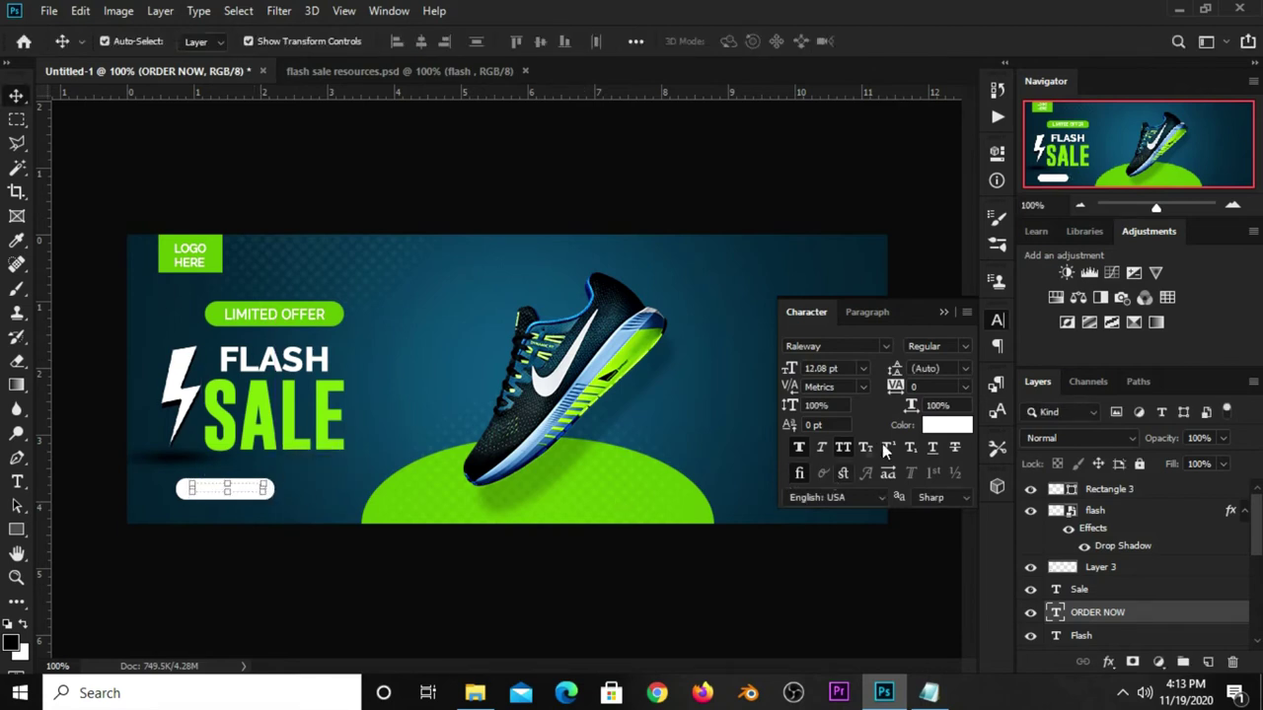
Colour ORDER NOW dark blue #122c3b, sampled from the background
left_click(939, 428)
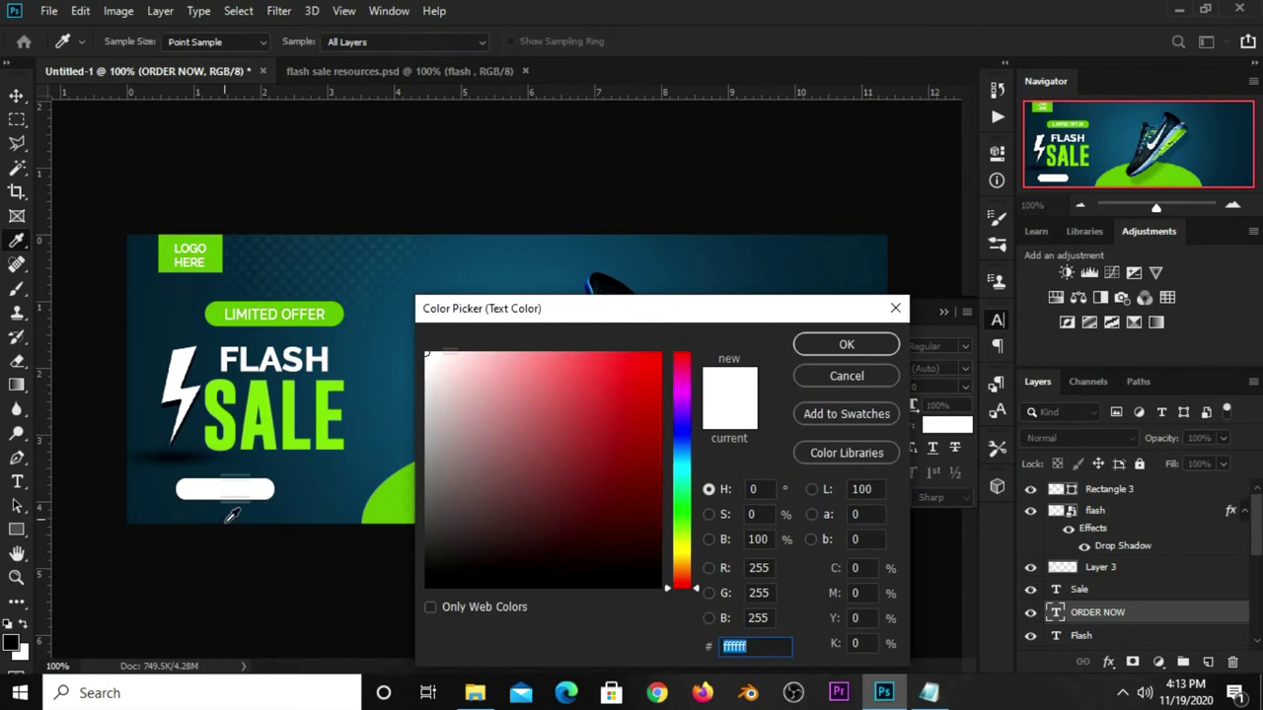
left_click(156, 507)
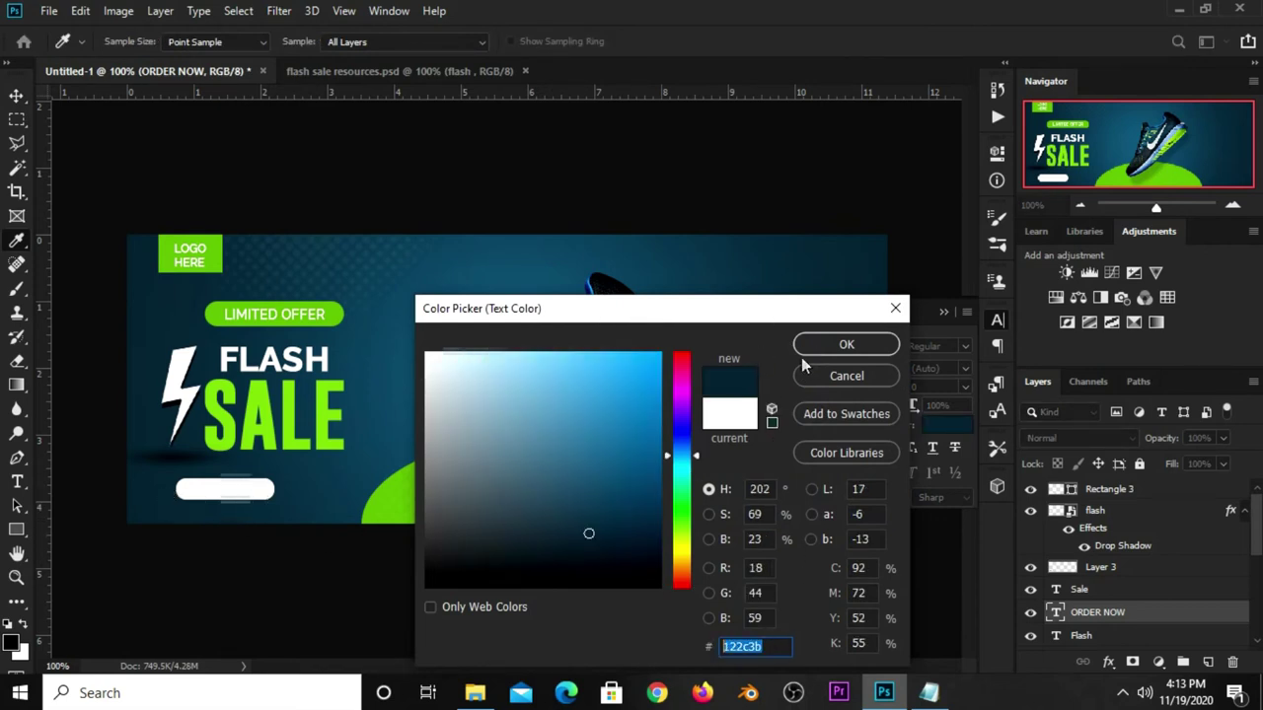
left_click(806, 344)
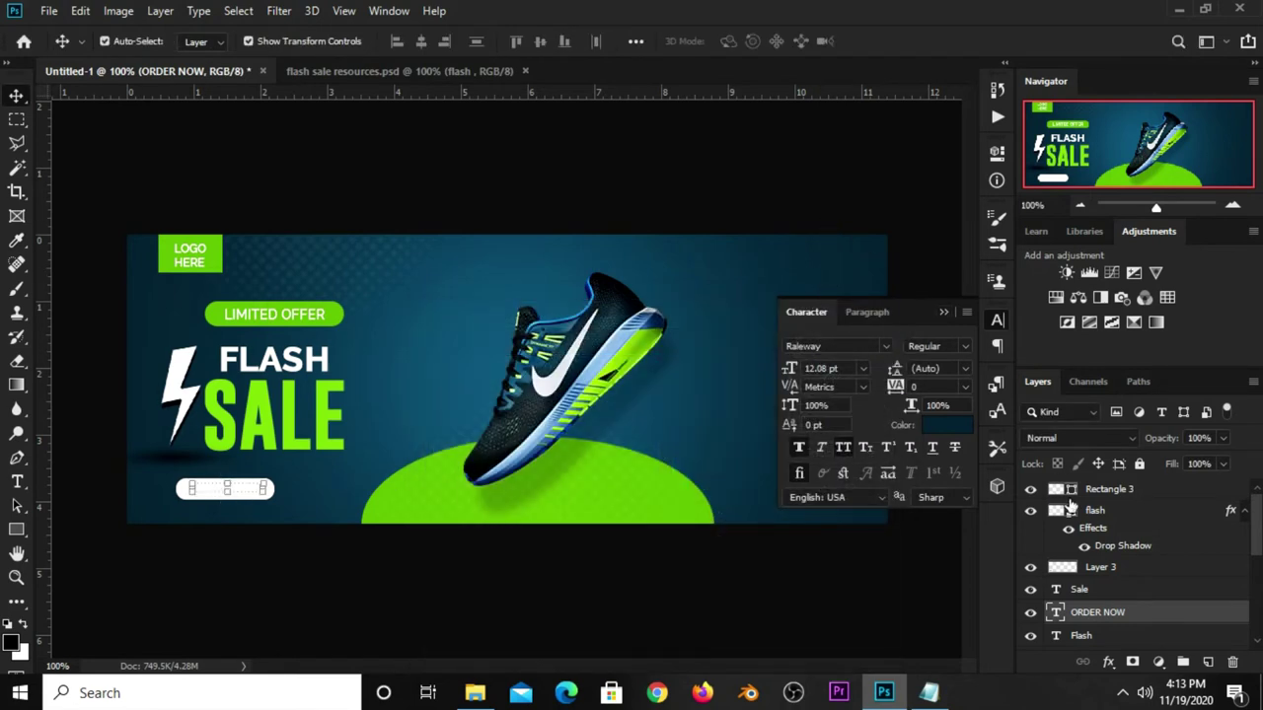
Move ORDER NOW above the pill layer, centre it on the pill, and make it Bold
left_click_drag(1102, 617, 1085, 489)
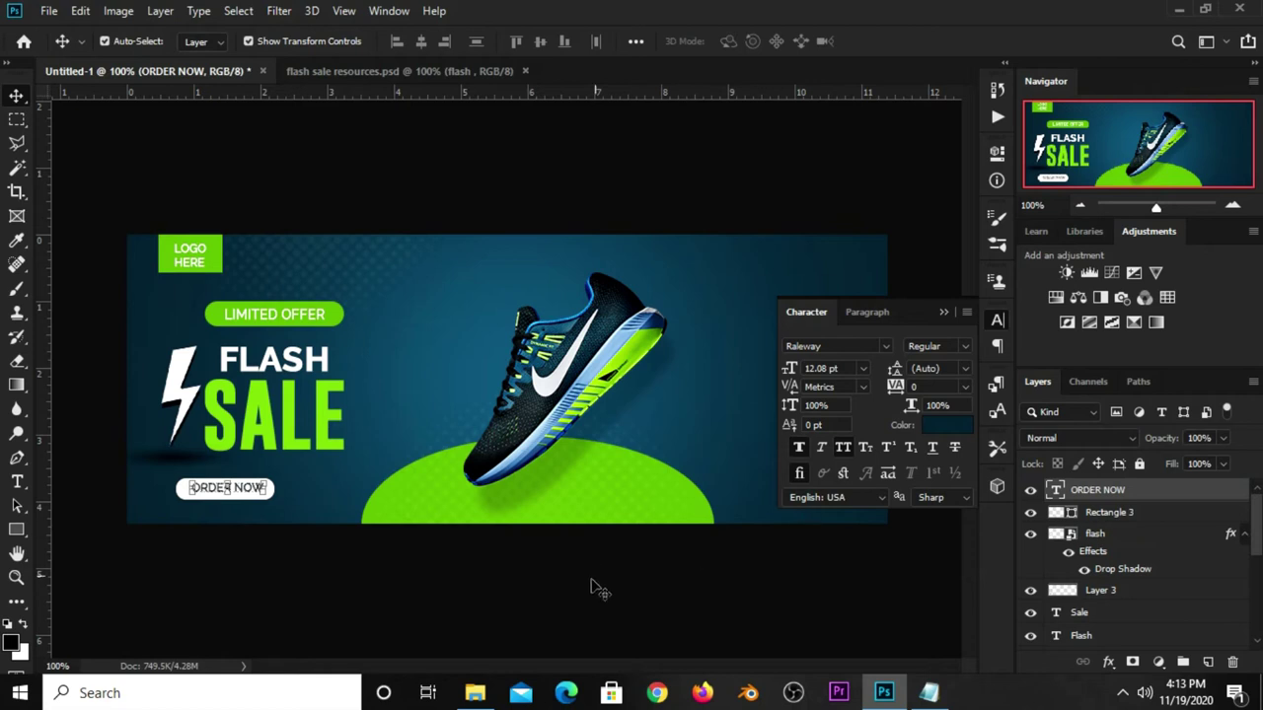
key("Down")
key("Left")
key("Left")
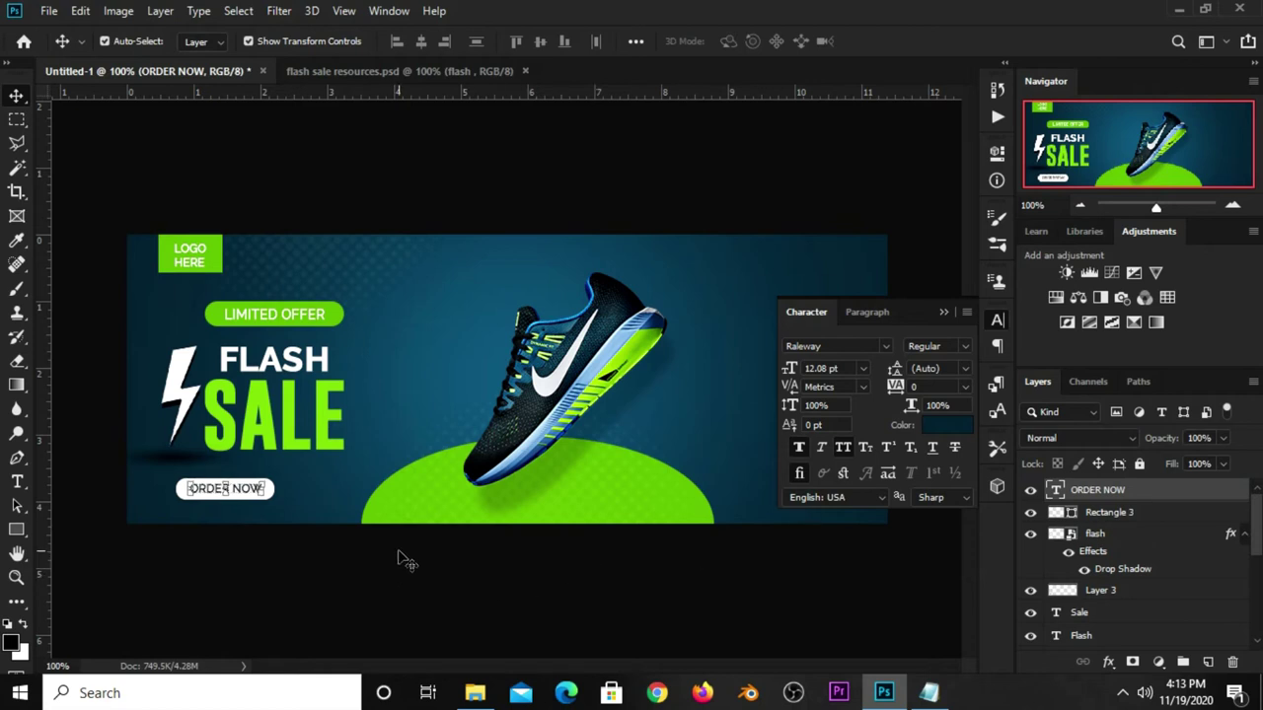
left_click(970, 347)
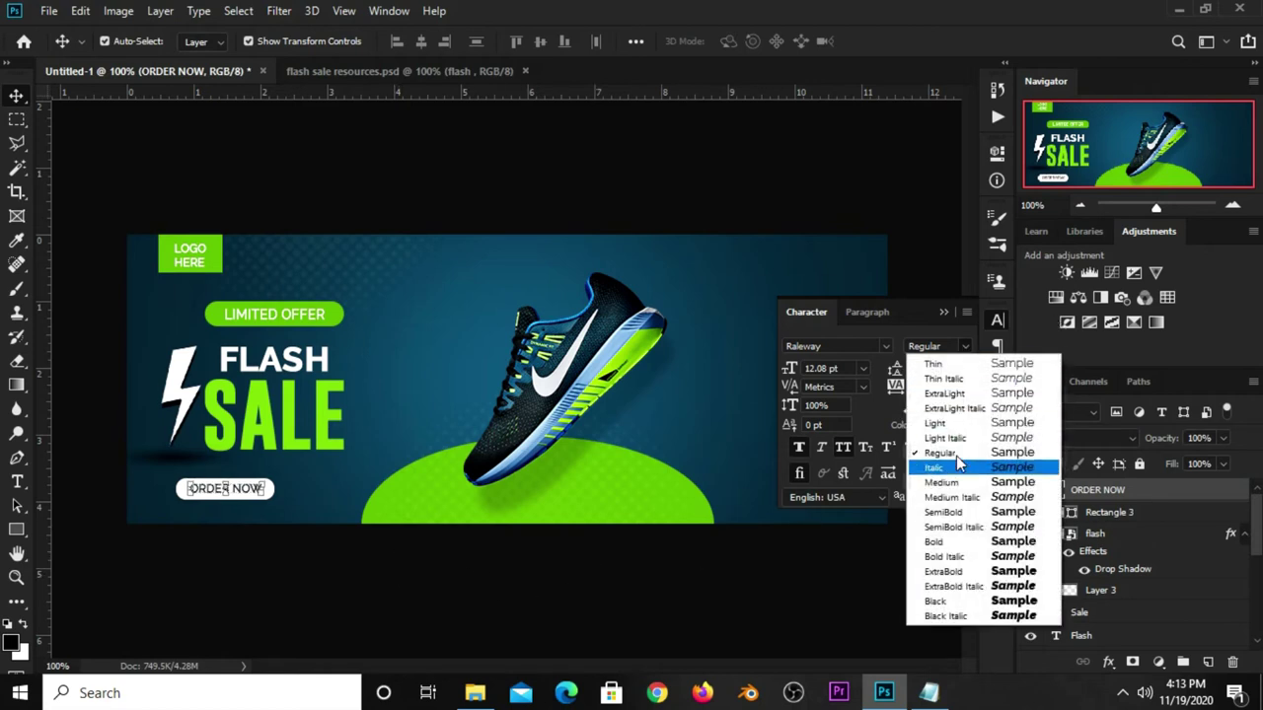
left_click(936, 541)
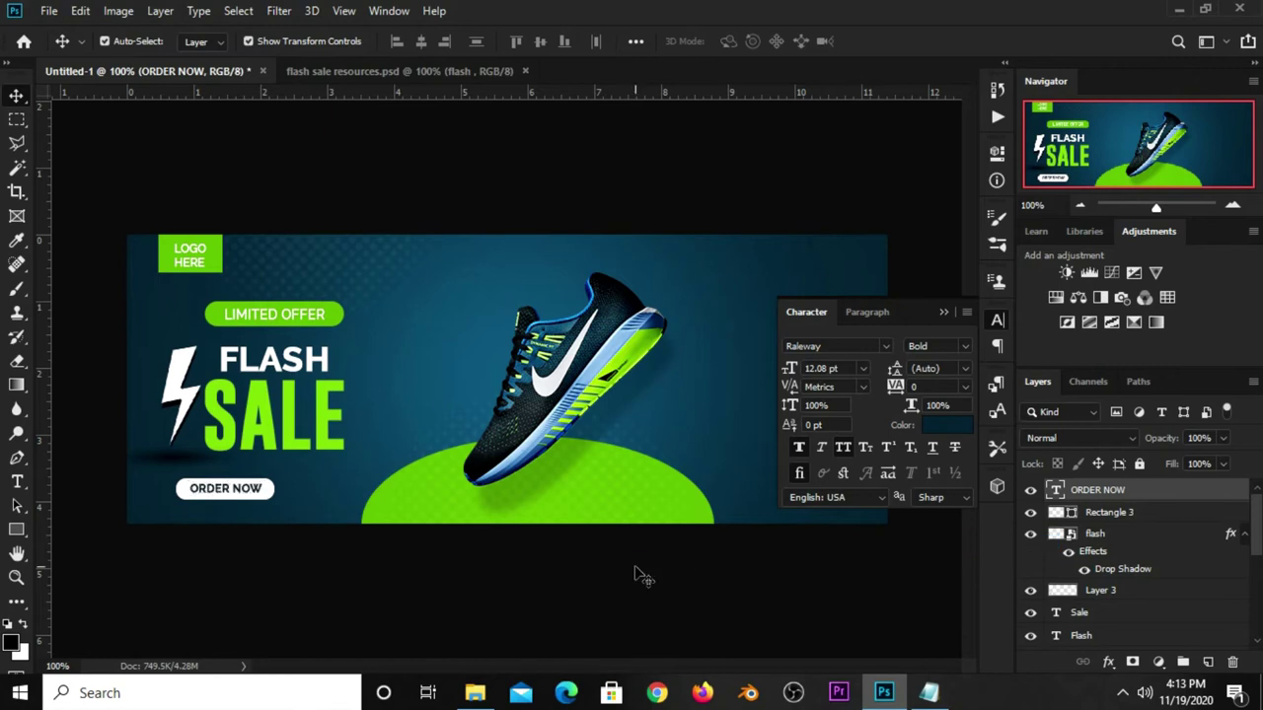
left_click(943, 312)
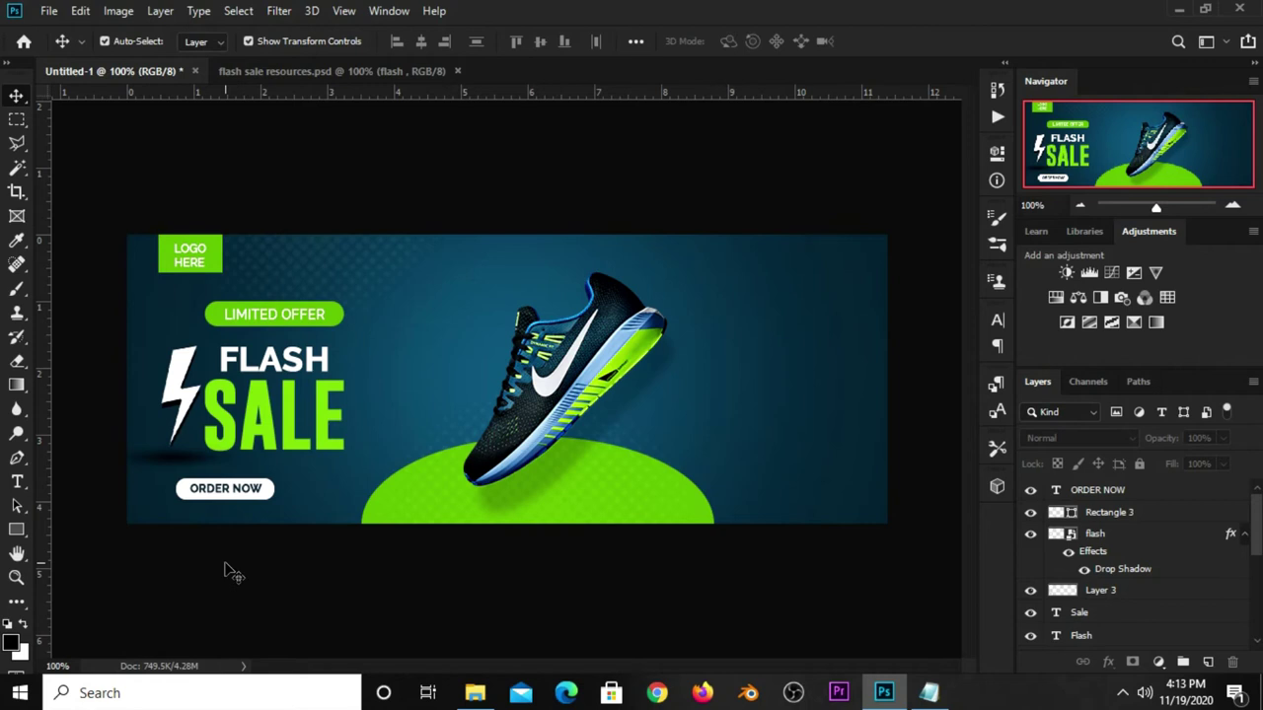
Scale FLASH and SALE together to about 88% and nudge FLASH up
left_click(225, 423)
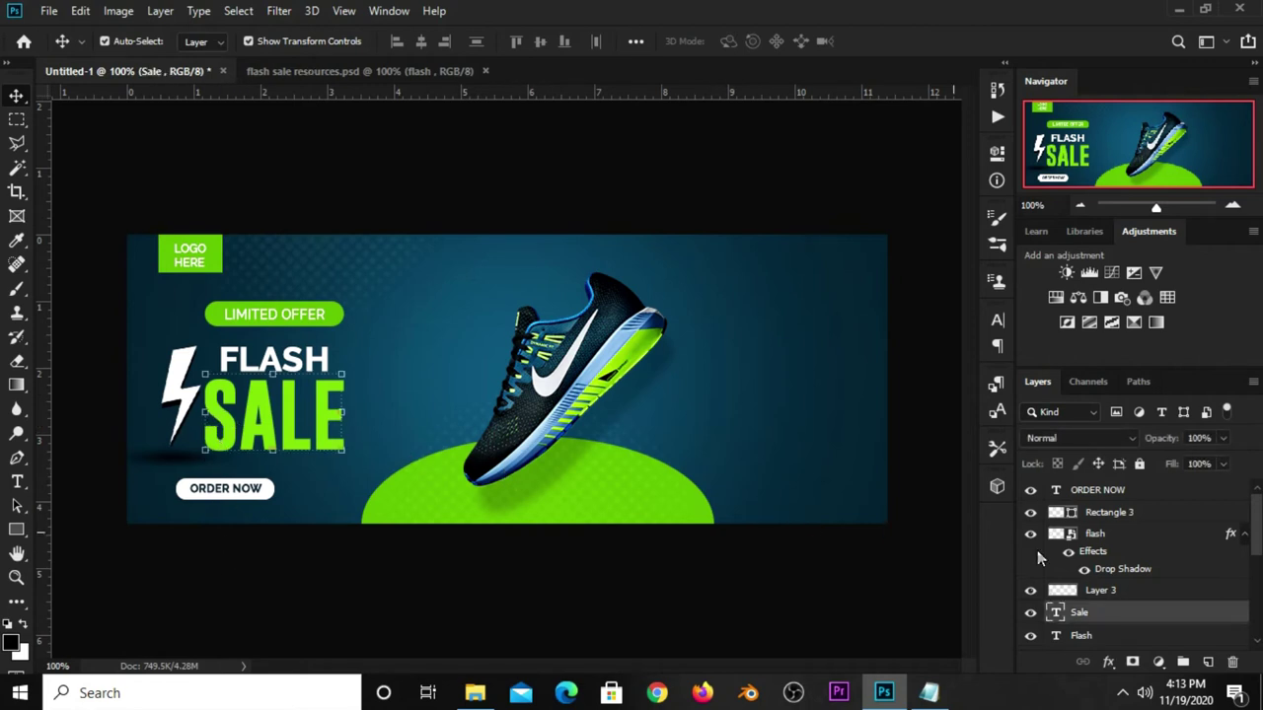
scroll(1118, 589, "down", 1)
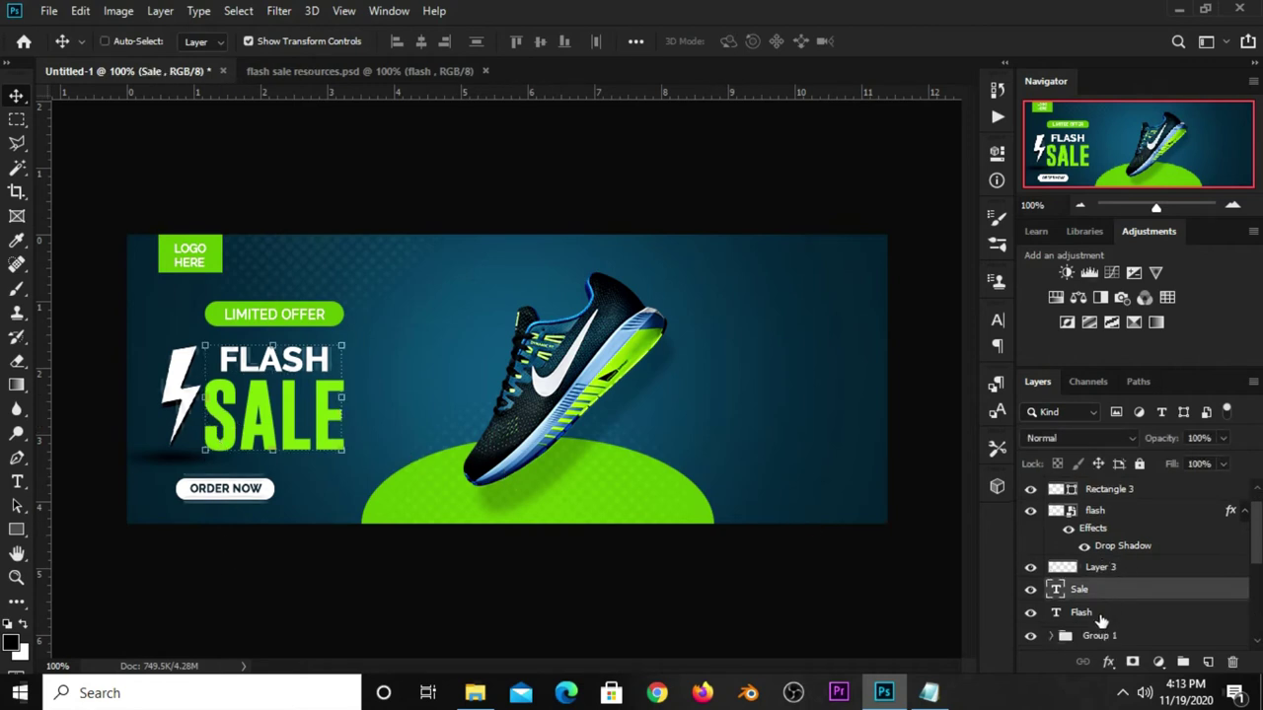
left_click(1085, 613, "shift")
left_click_drag(342, 450, 333, 440)
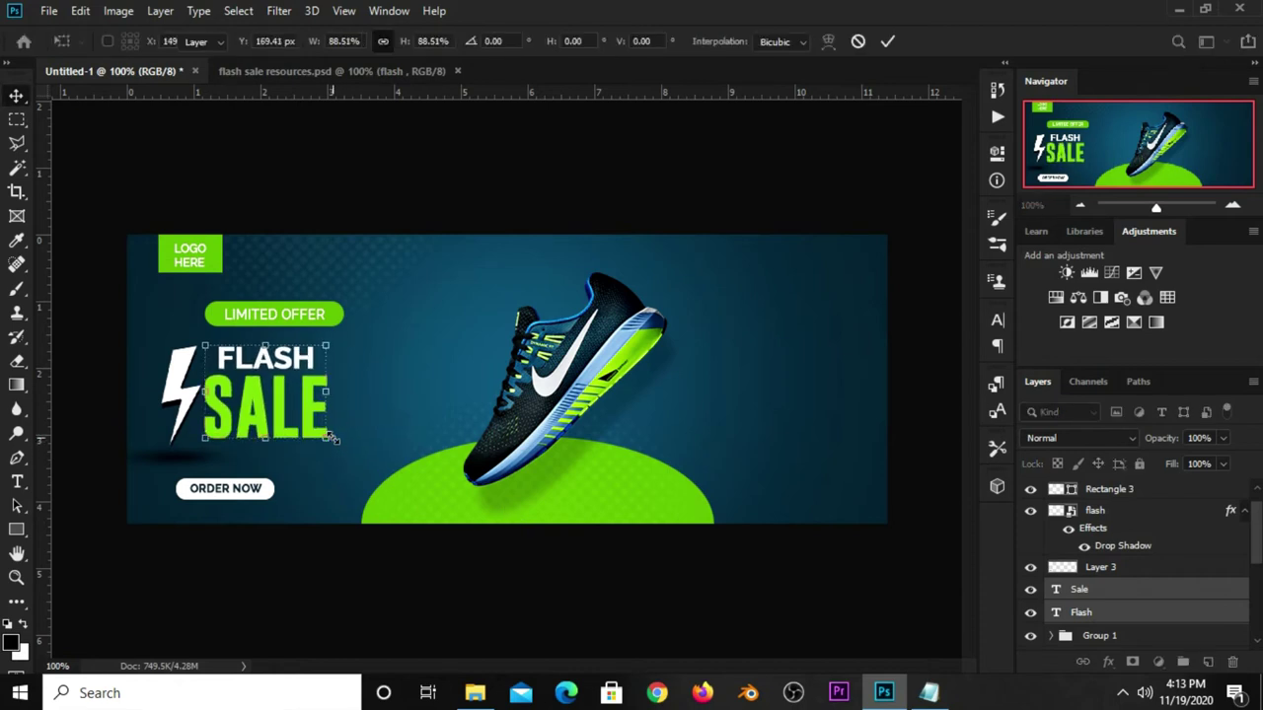
left_click(325, 554)
left_click(312, 525)
left_click(265, 366)
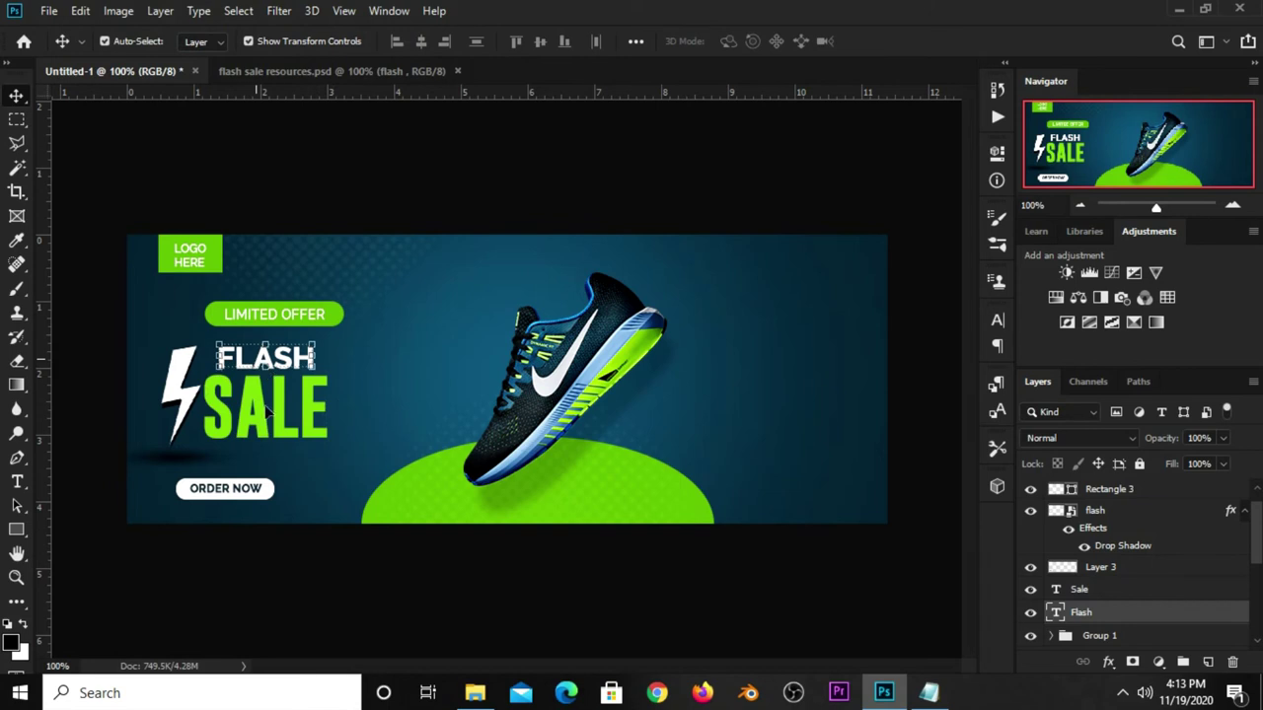
key("Up")
key("Up")
left_click(178, 393)
Shrink the lightning bolt slightly and move its shadow up beneath it
left_click(177, 393)
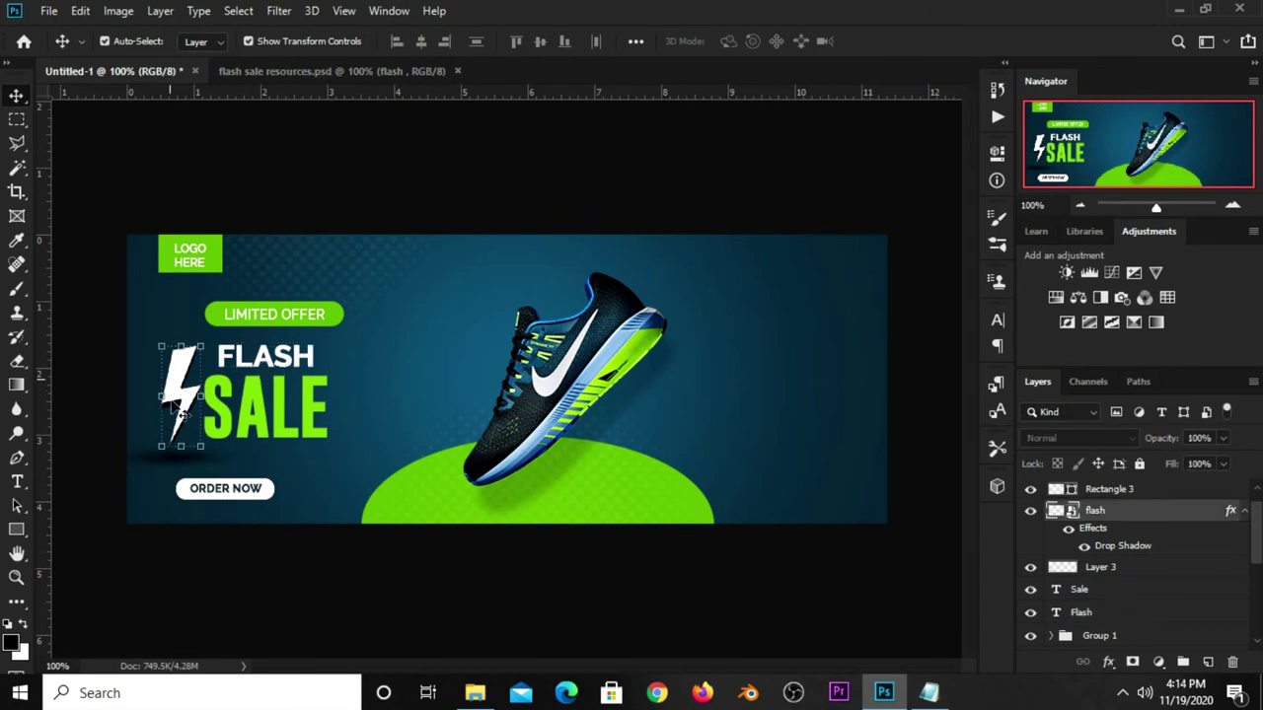
key("ctrl+t")
left_click_drag(157, 444, 168, 435)
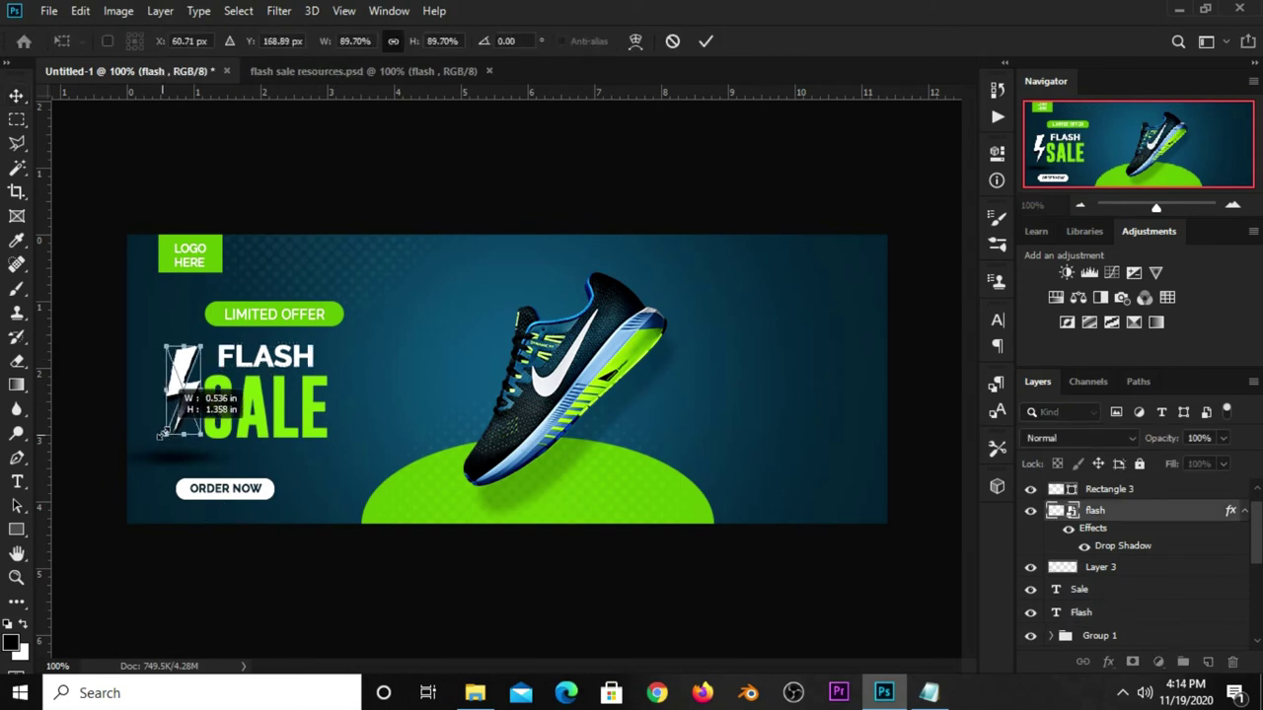
key("Return")
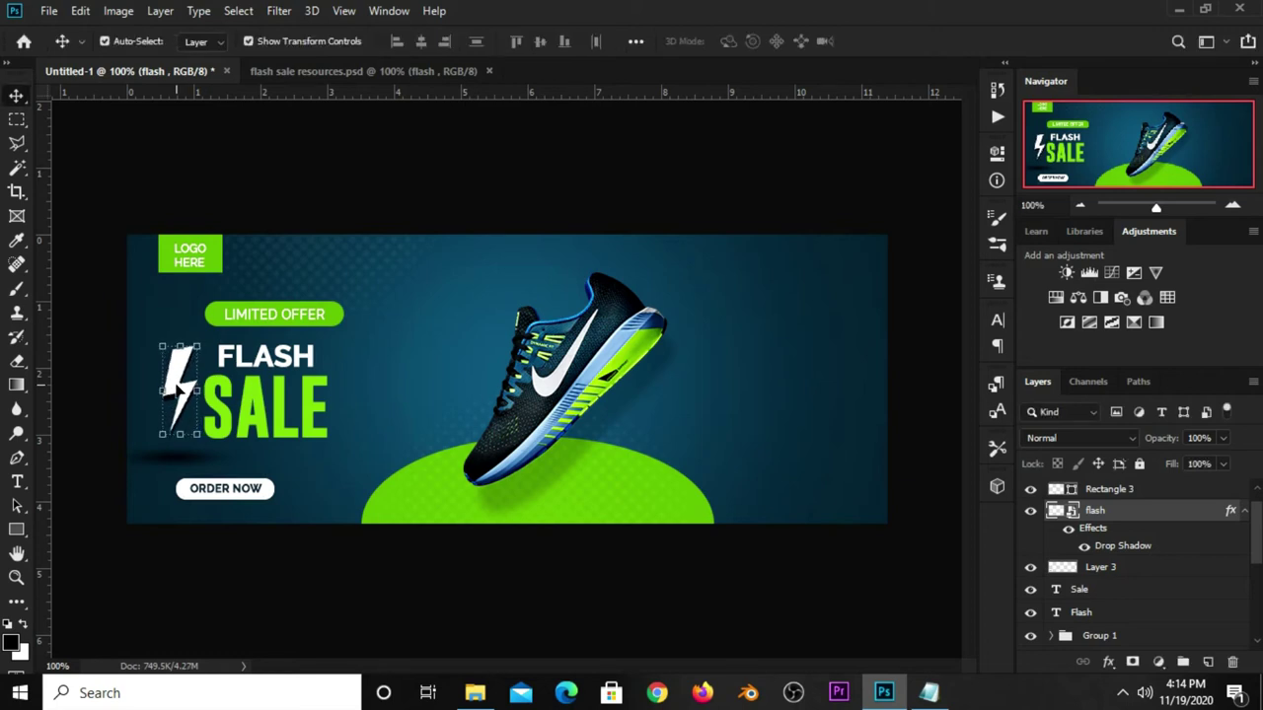
left_click(163, 462)
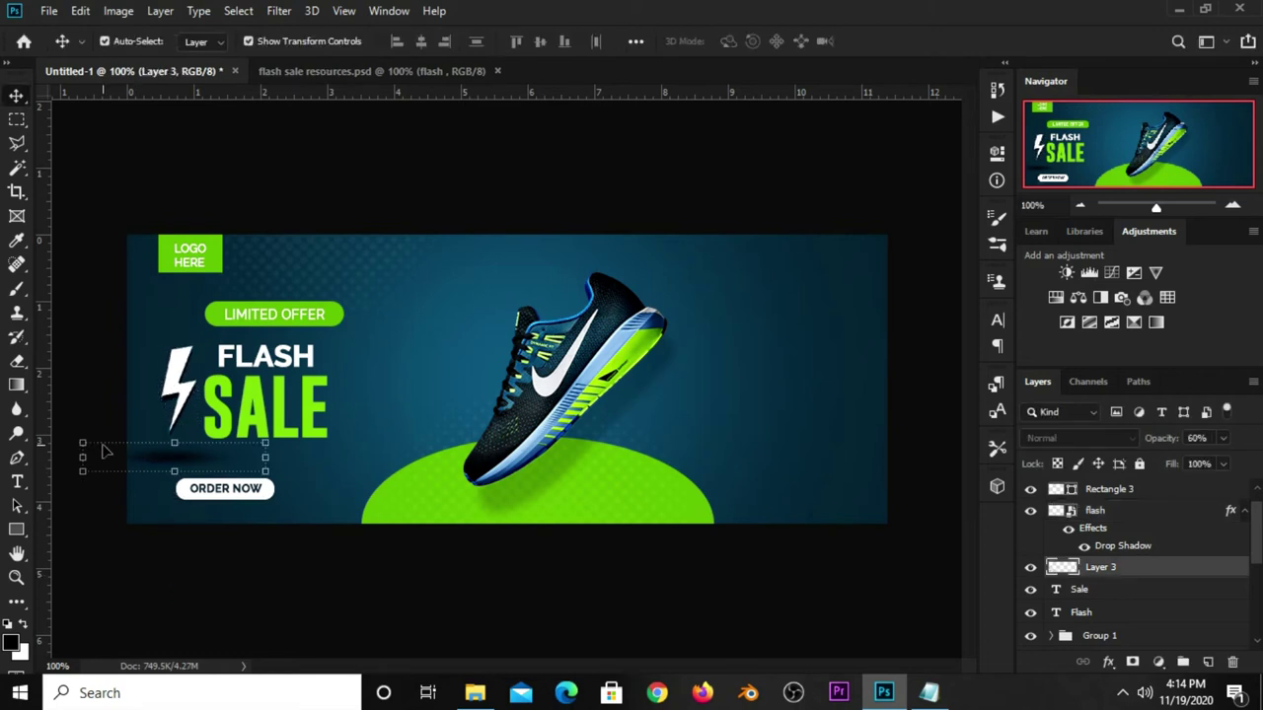
key("ctrl+t")
left_click_drag(138, 472, 138, 463)
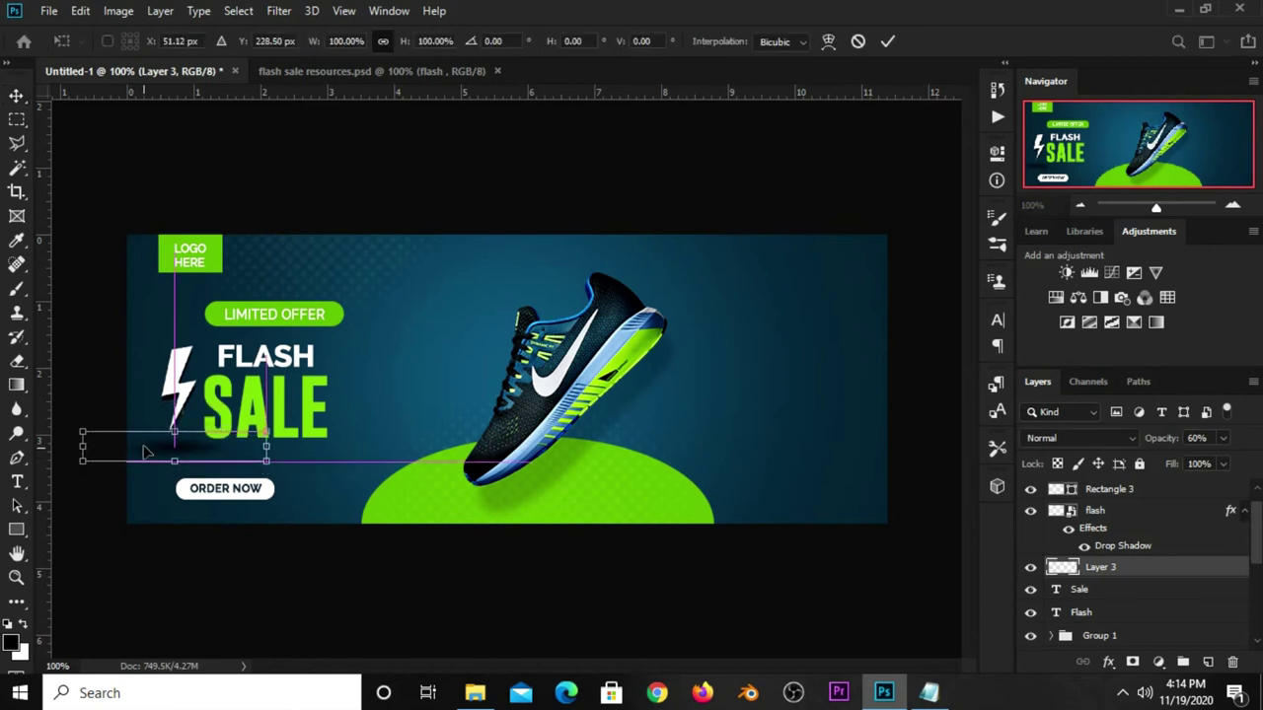
key("Return")
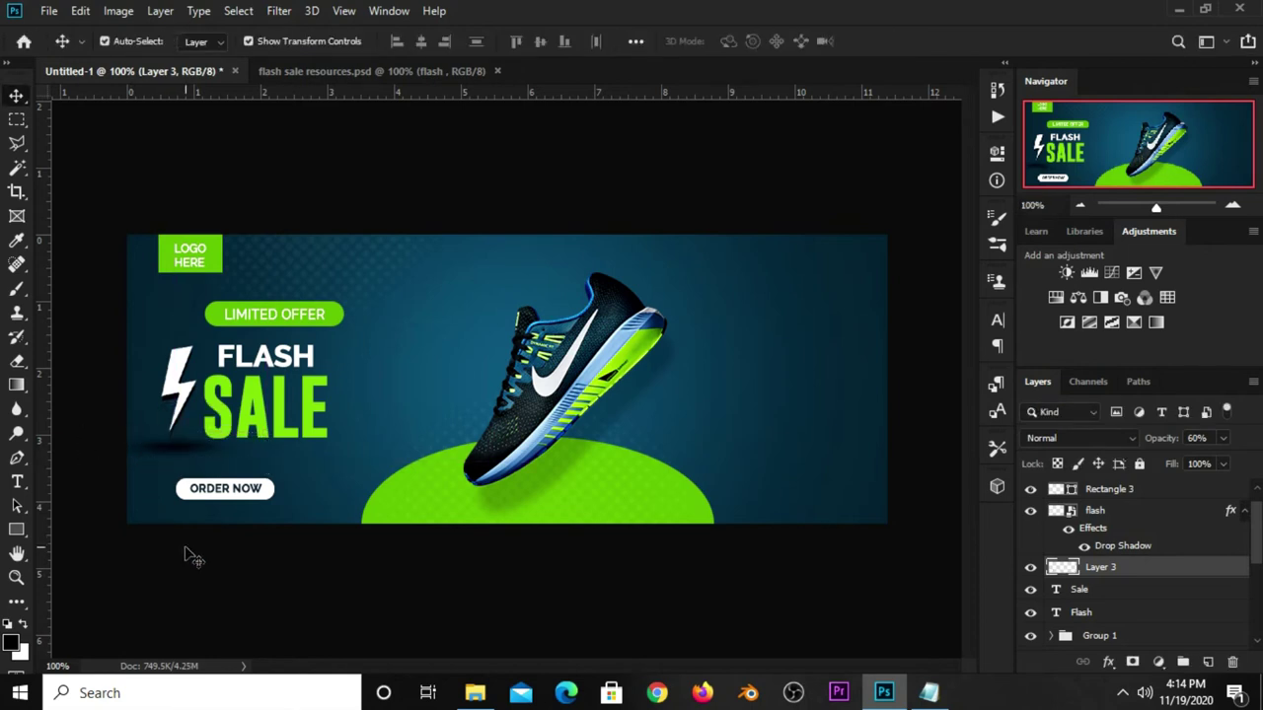
left_click(246, 489)
Group ORDER NOW with the white pill (Rectangle 3) and nudge the button up
key("ctrl")
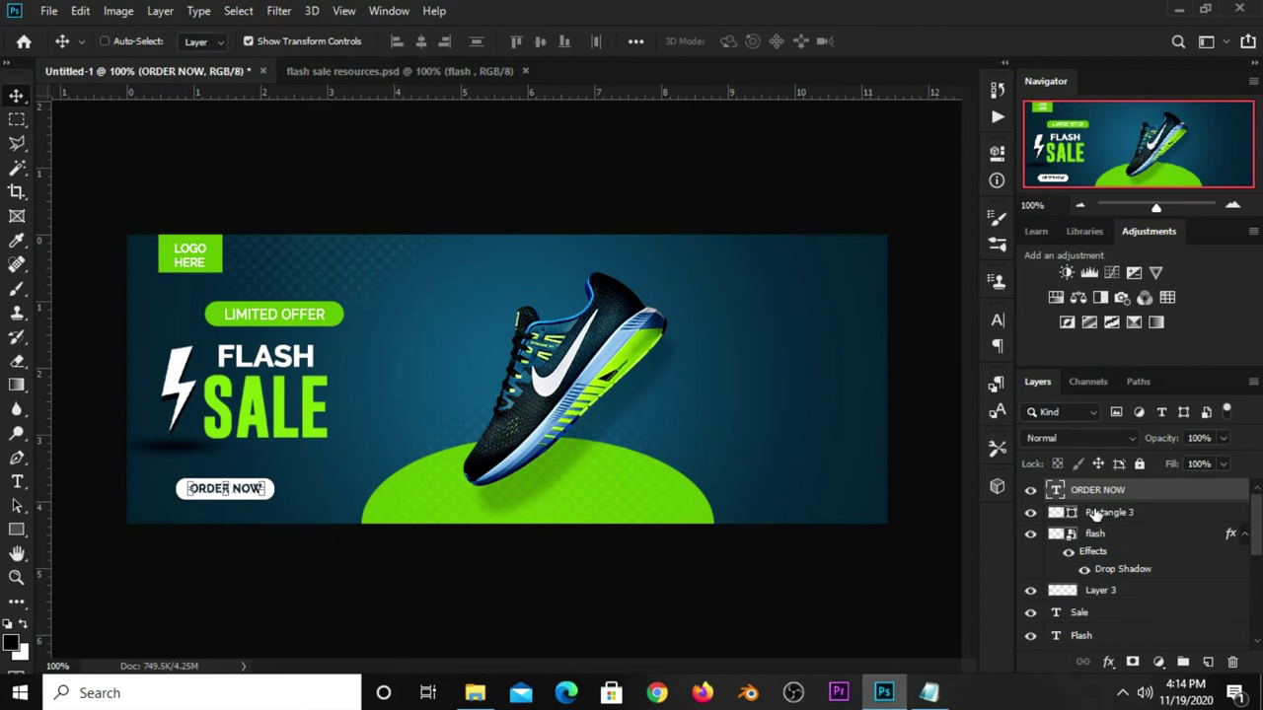
left_click(1098, 513, "ctrl")
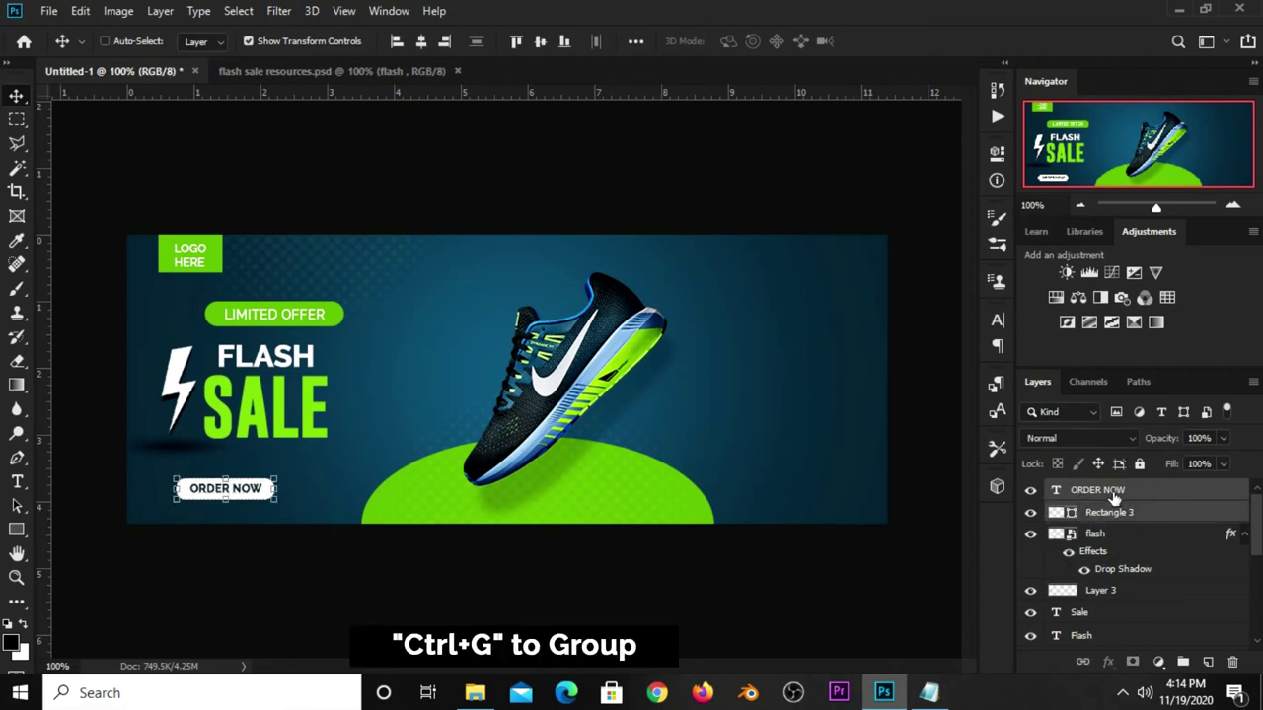
key("ctrl+g")
left_click(1030, 491)
left_click(1030, 491)
key("Up")
key("Up")
key("Up")
key("Up")
key("Up")
key("Up")
key("Up")
key("Up")
left_click(192, 575)
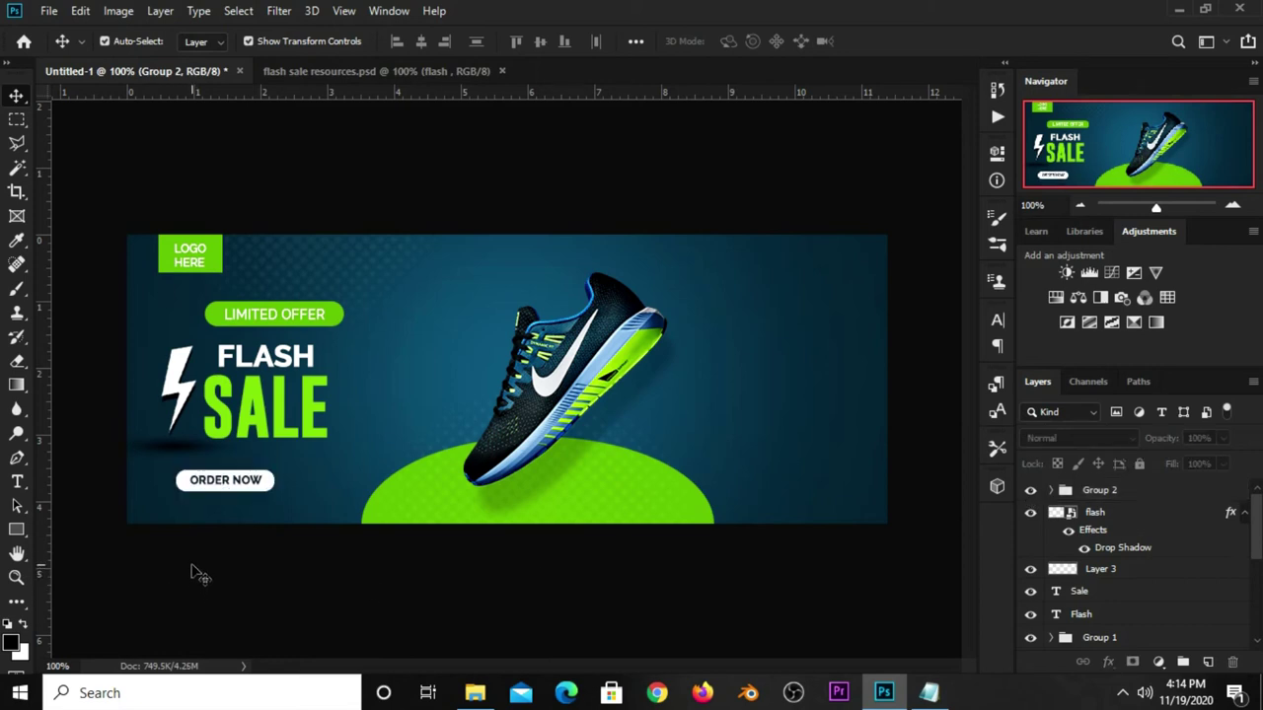
Duplicate the ORDER NOW text just below the button and clear its wording
left_click(265, 480)
left_click(249, 487)
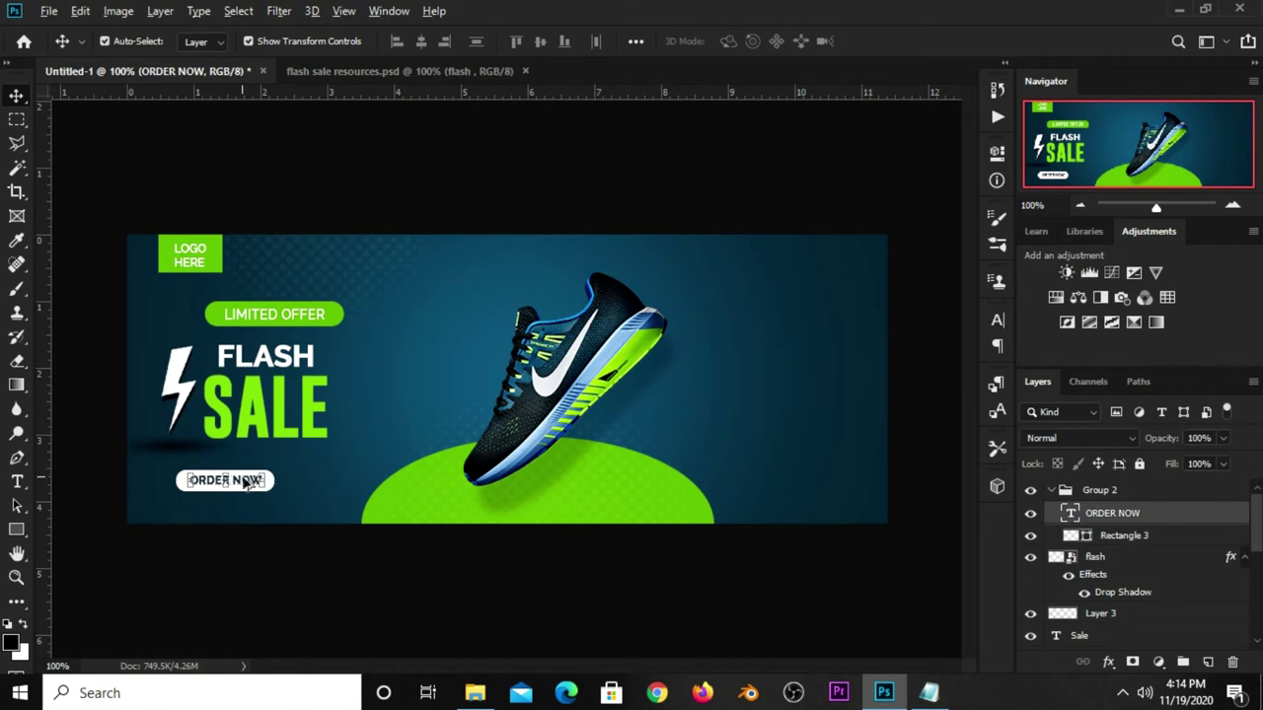
left_click_drag(243, 482, 231, 504)
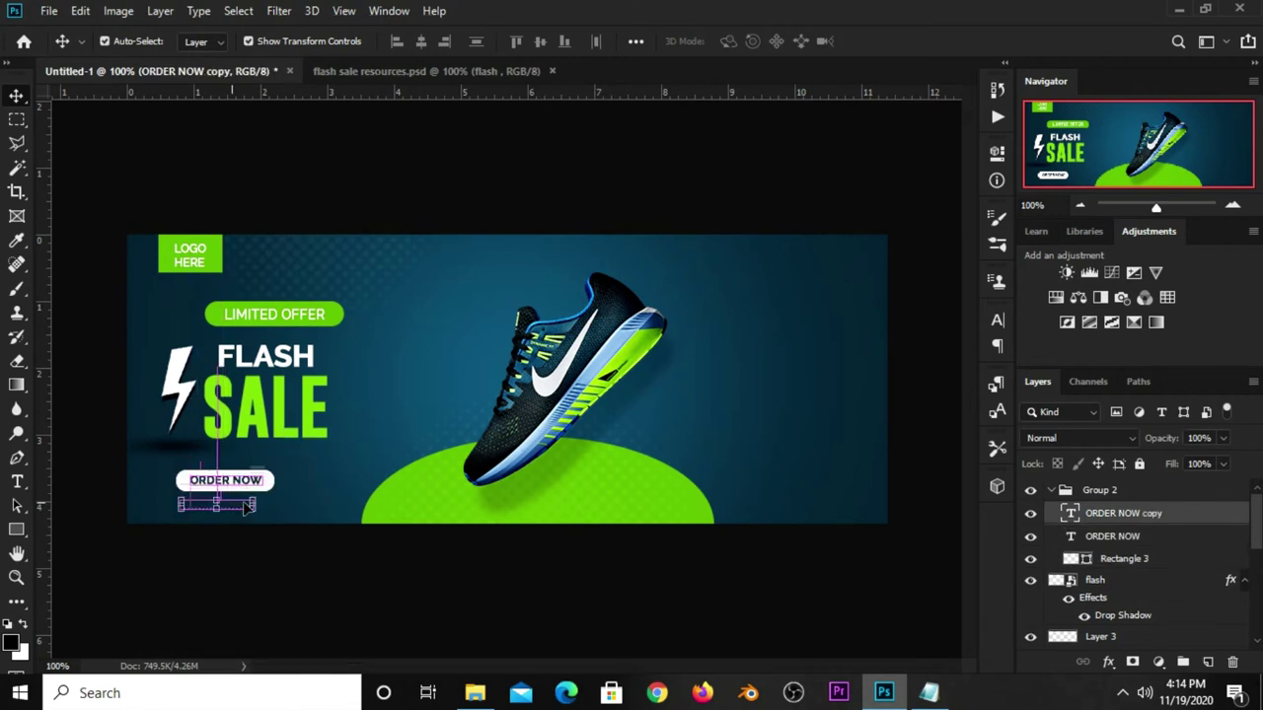
key("t")
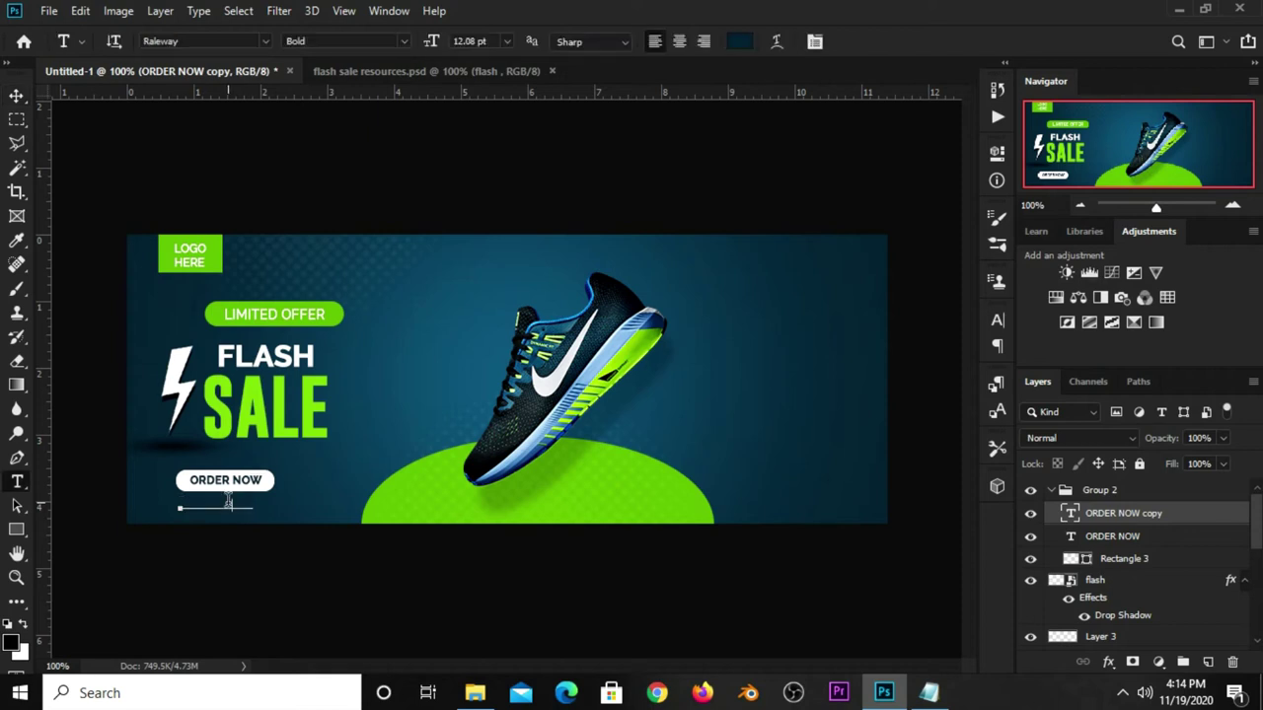
left_click(228, 503)
key("ctrl+a")
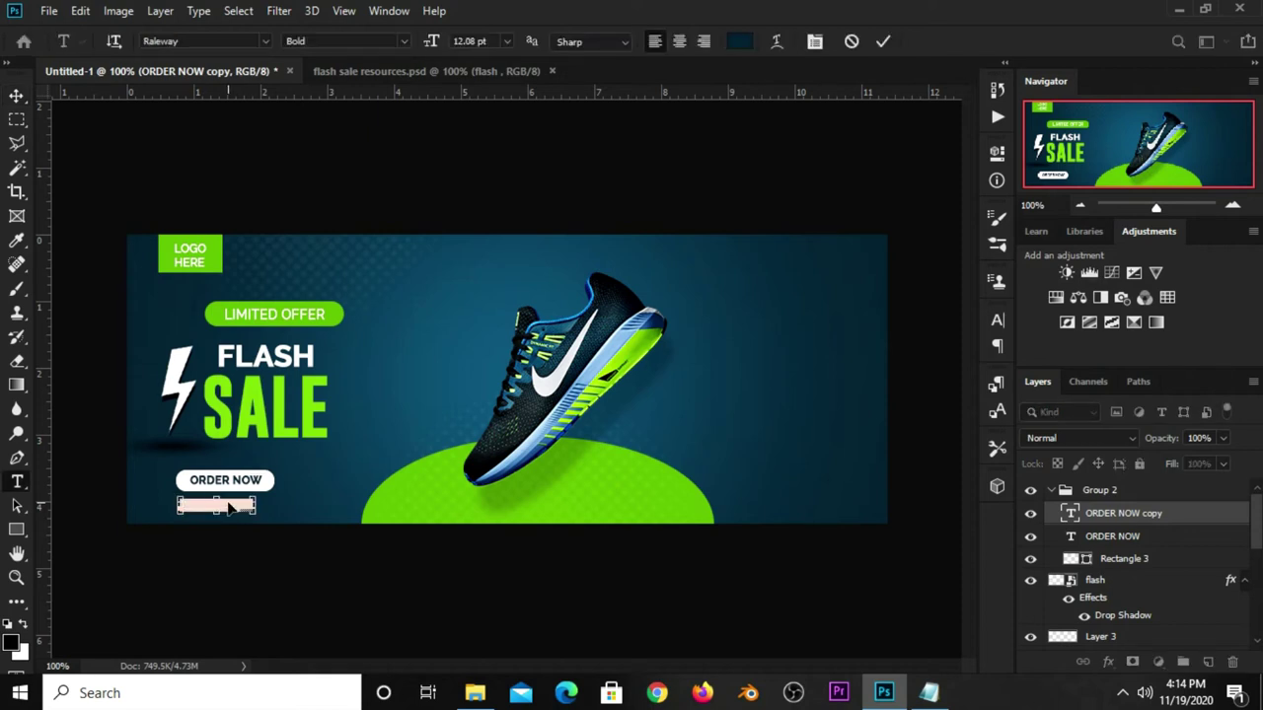
key("BackSpace")
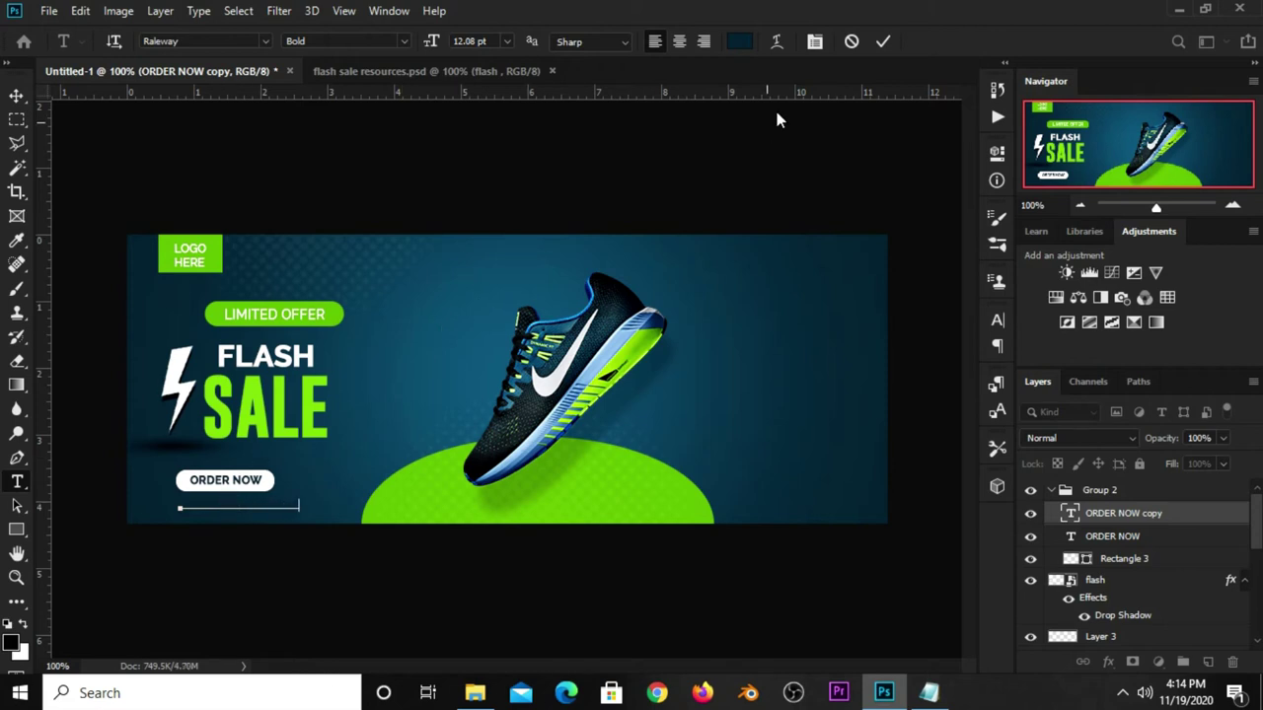
left_click(885, 43)
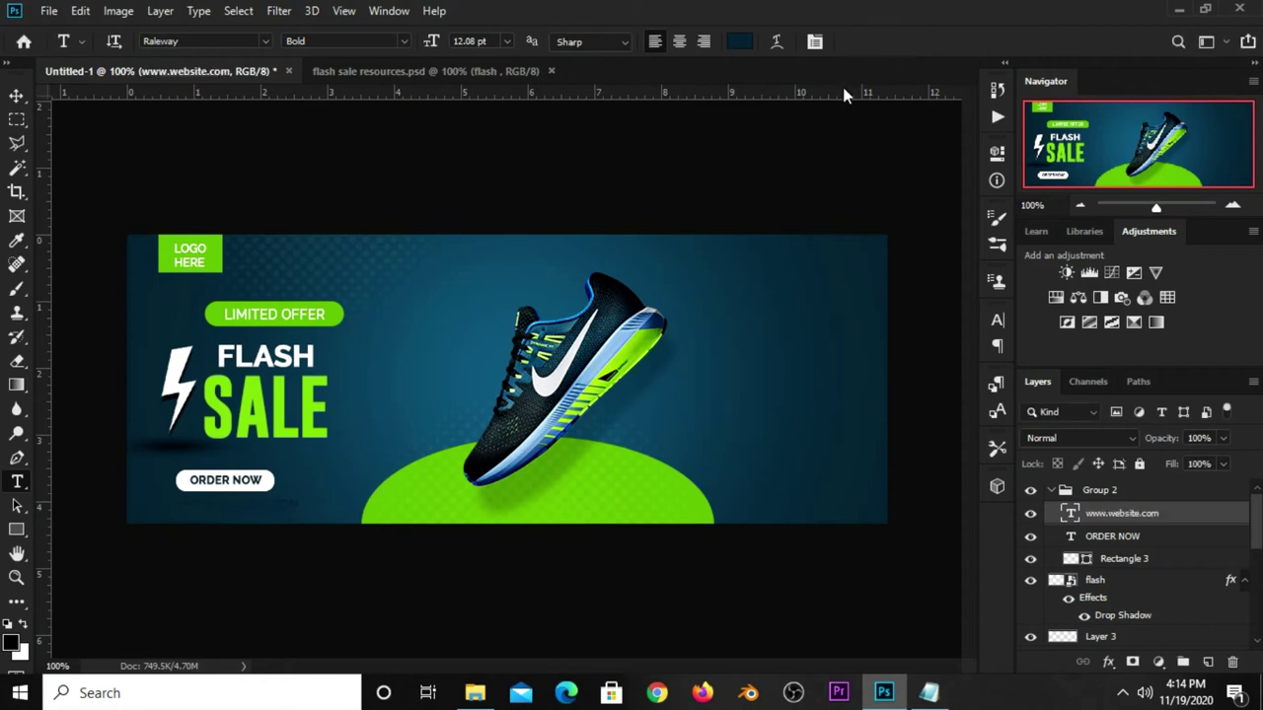
left_click(739, 42)
left_click(427, 353)
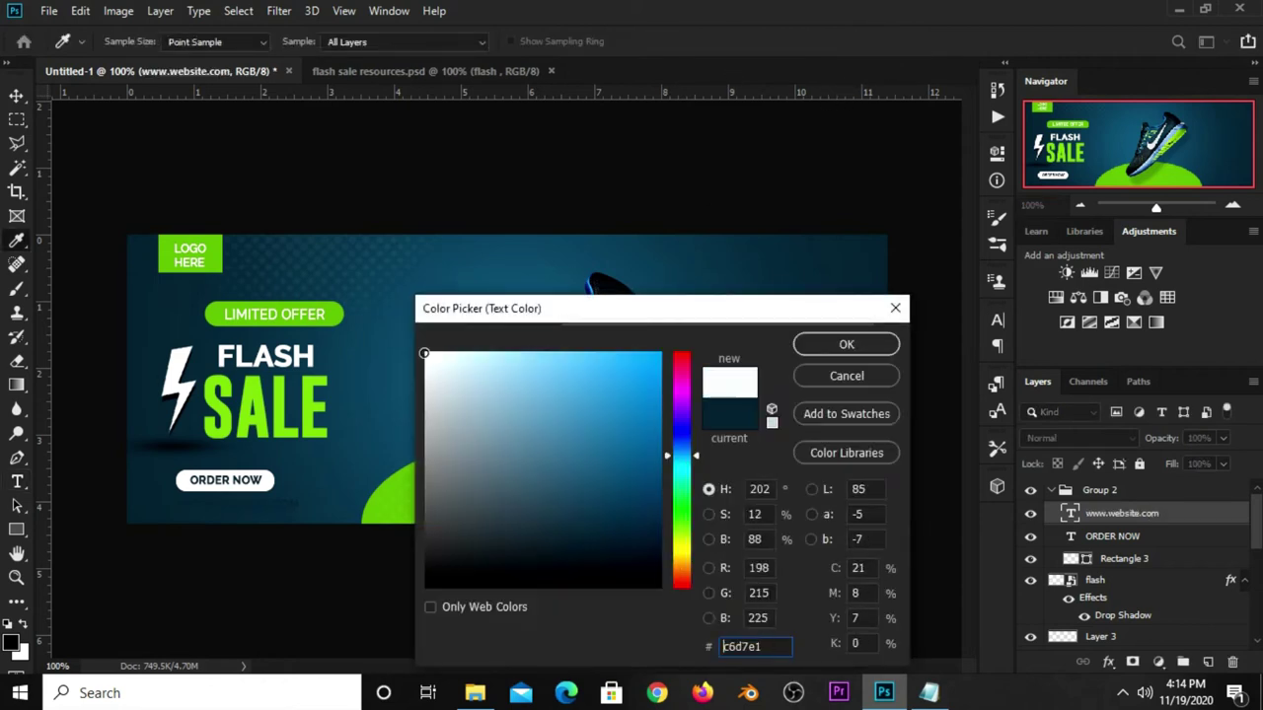
left_click(801, 344)
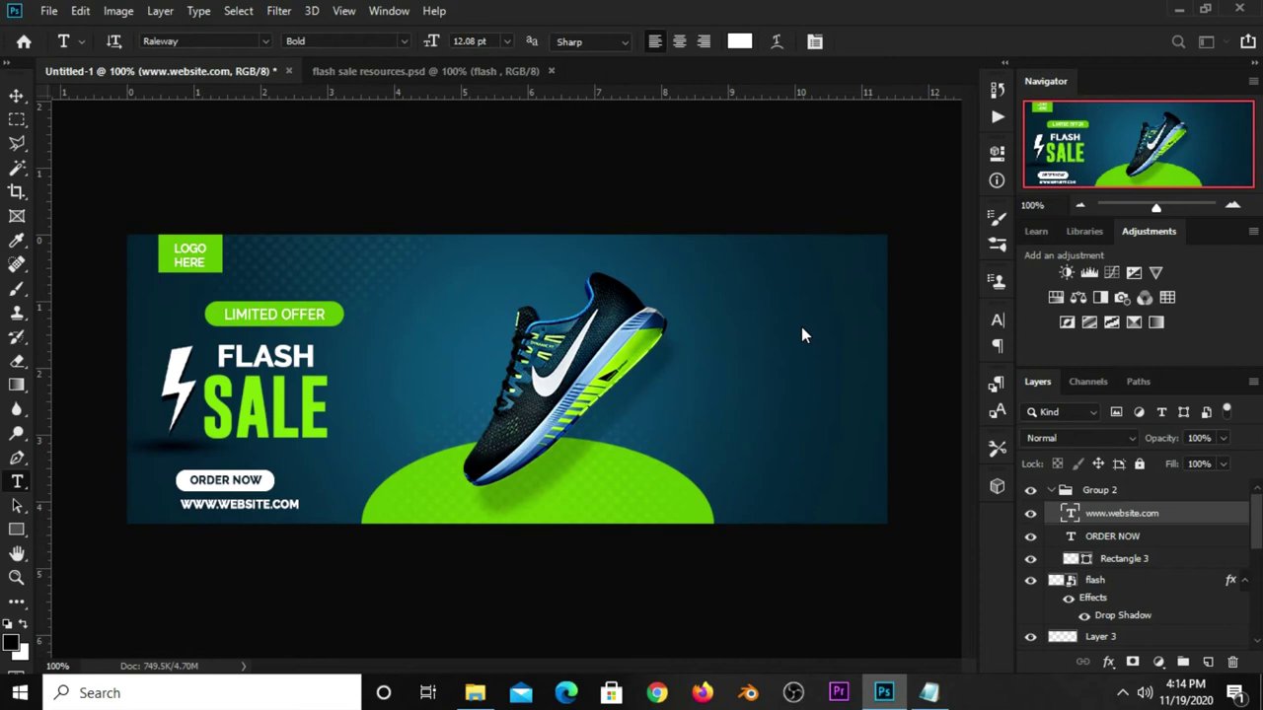
key("v")
left_click(998, 322)
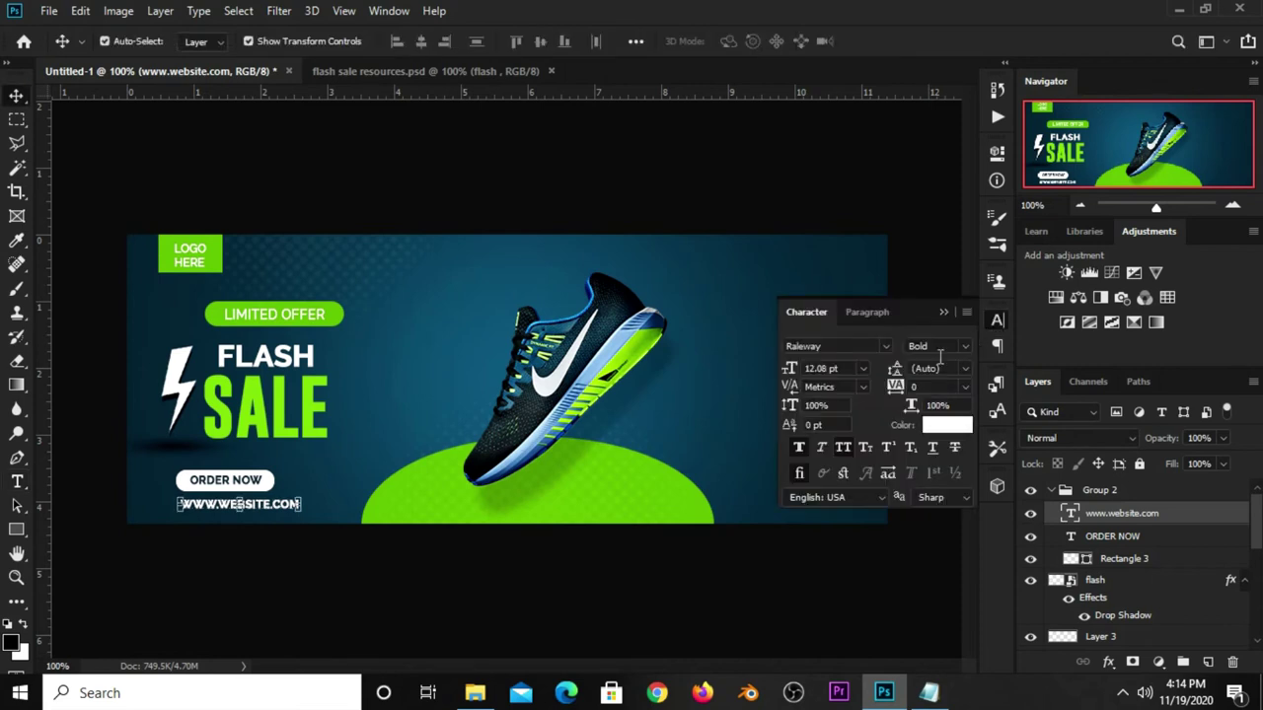
left_click(844, 446)
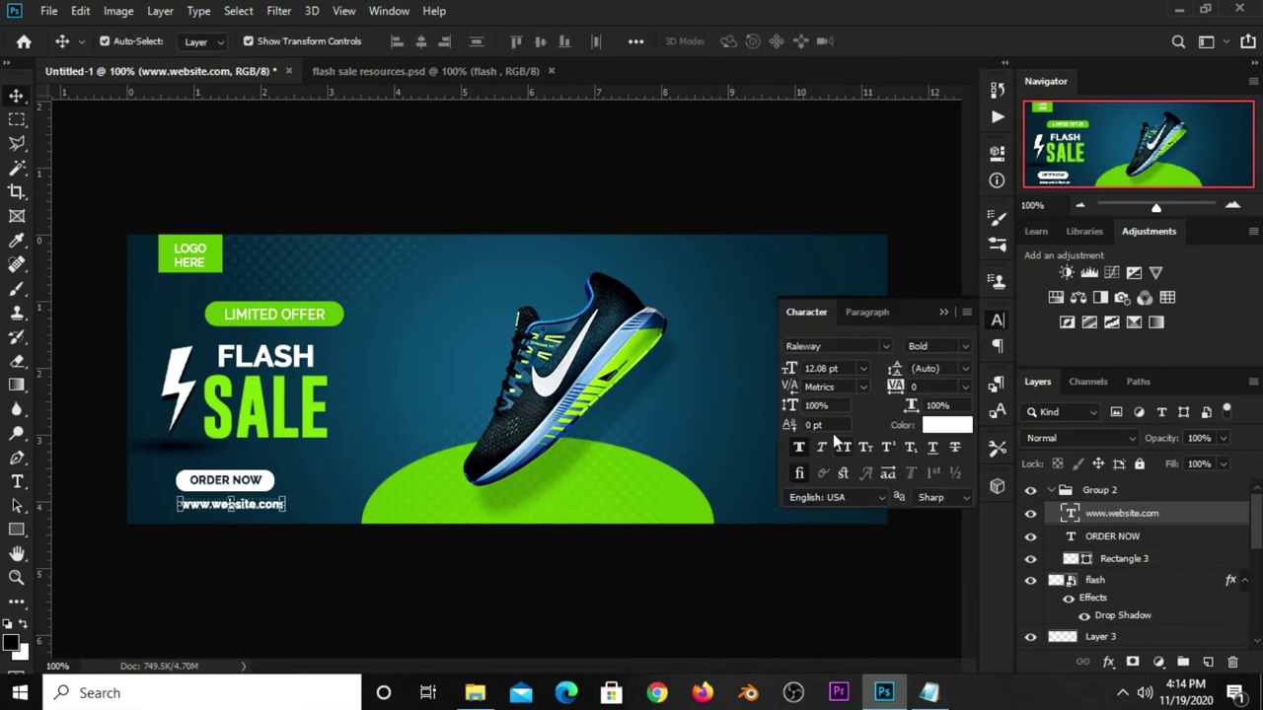
left_click(941, 322)
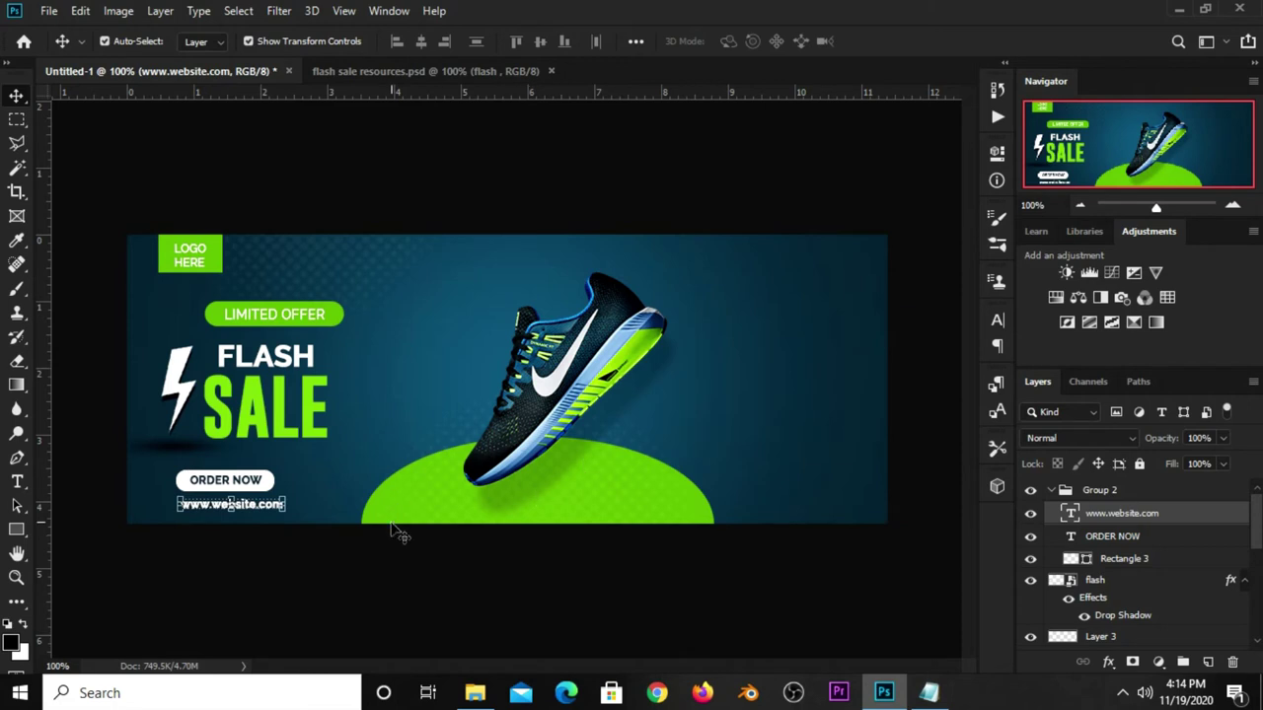
left_click(326, 587)
Enlarge the website text to about 118% and nudge it just beneath ORDER NOW
left_click(281, 505)
key("ctrl+t")
left_click_drag(284, 498, 297, 490)
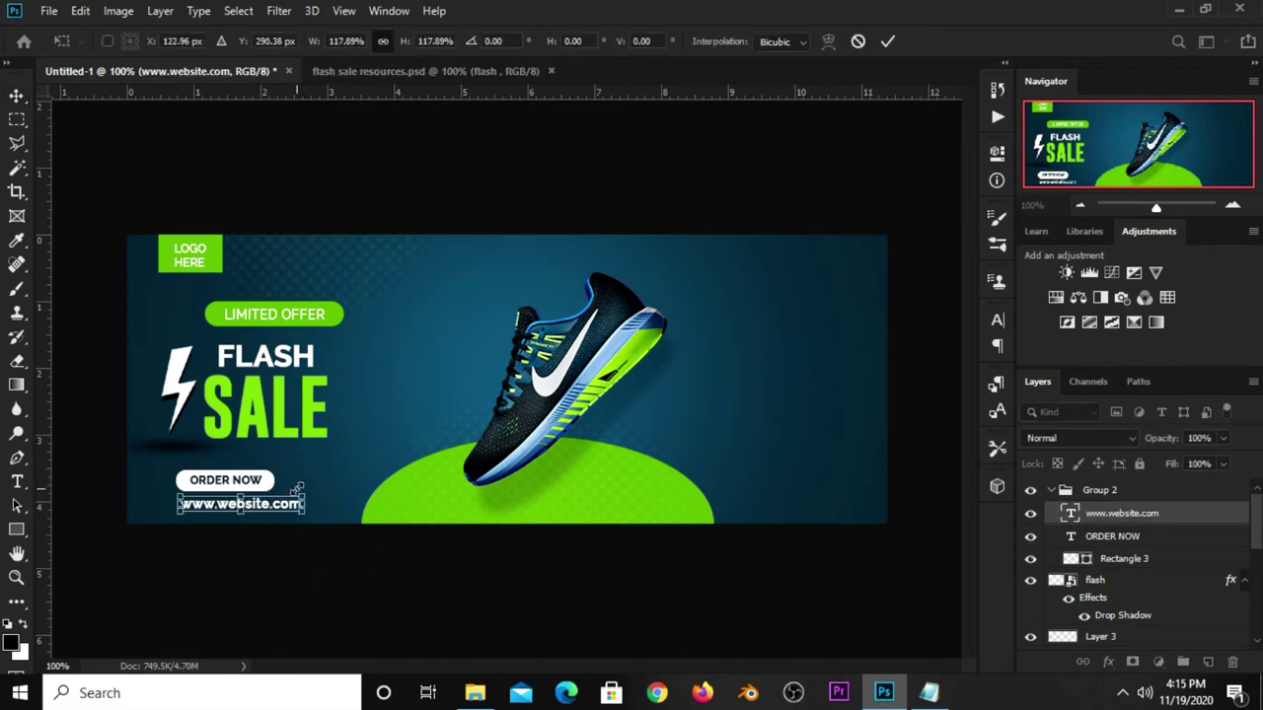
key("Return")
key("Up")
key("Up")
key("Up")
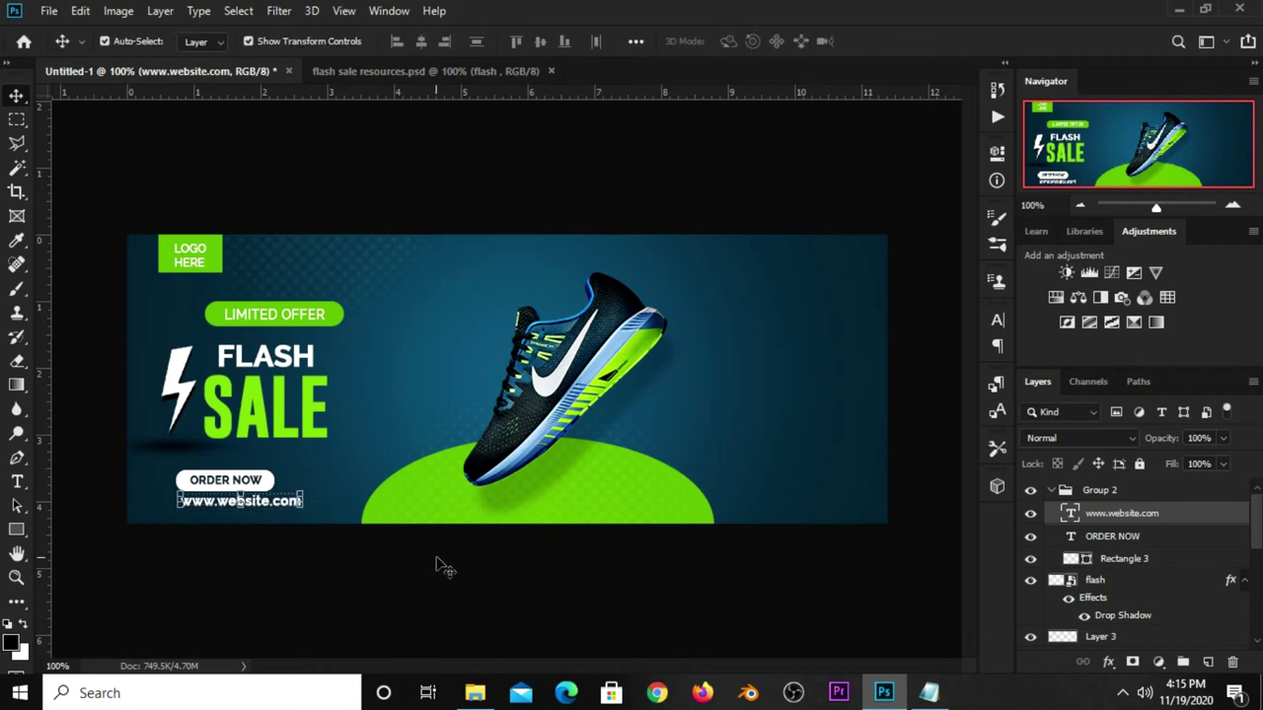
left_click(1109, 494)
key("Up")
key("Up")
key("Up")
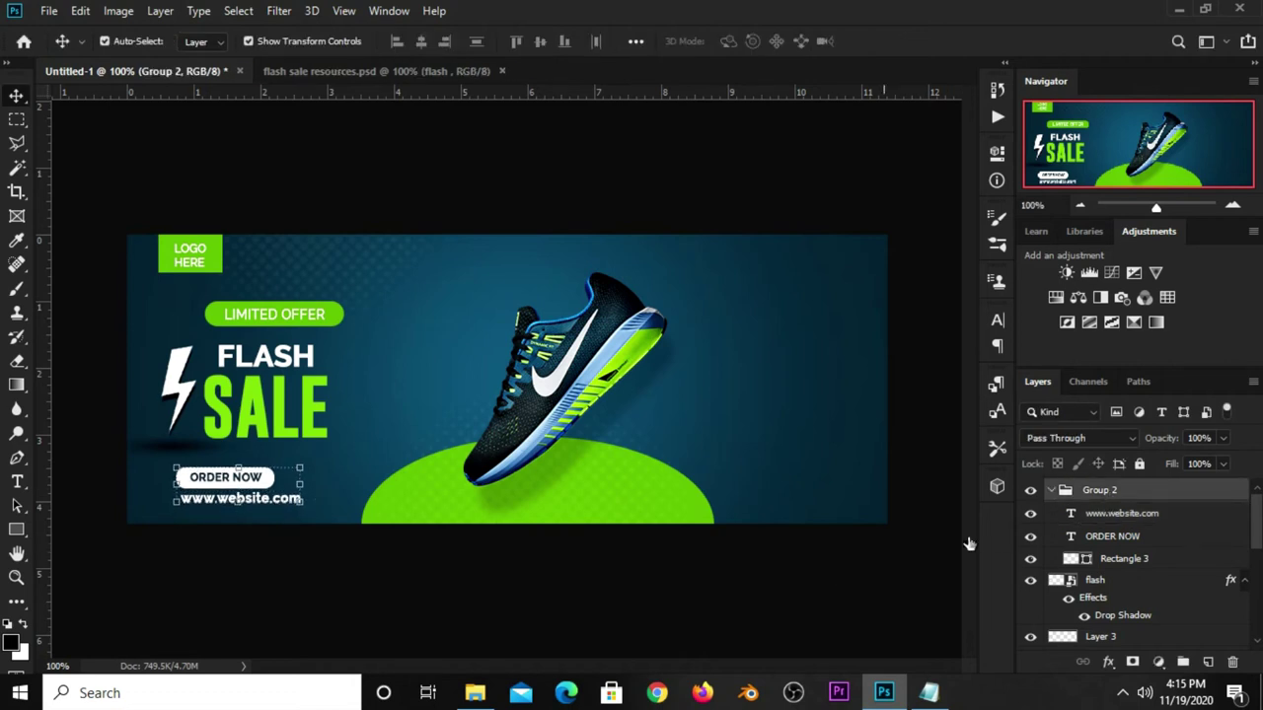
left_click(414, 572)
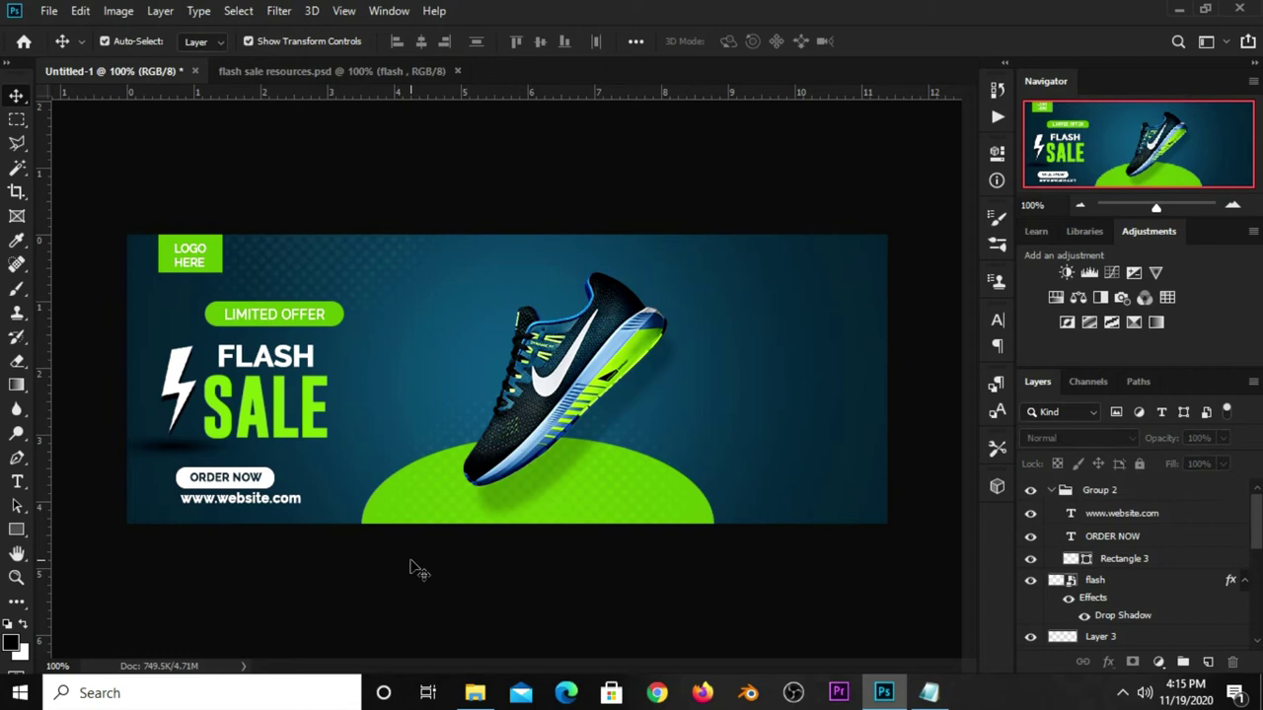
left_click(284, 498)
key("Down")
key("Down")
left_click(304, 553)
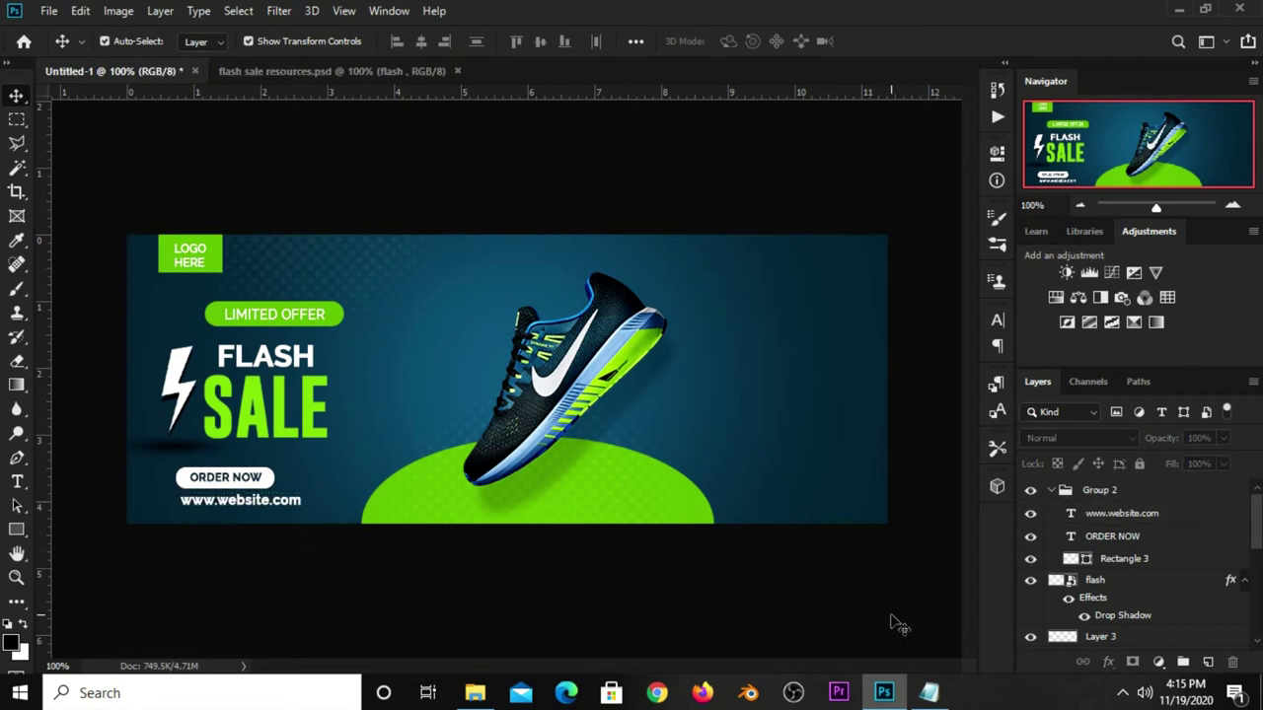
Copy 'Call To Find Out More' from the notes and paste it as new banner text at lower right
left_click(928, 692)
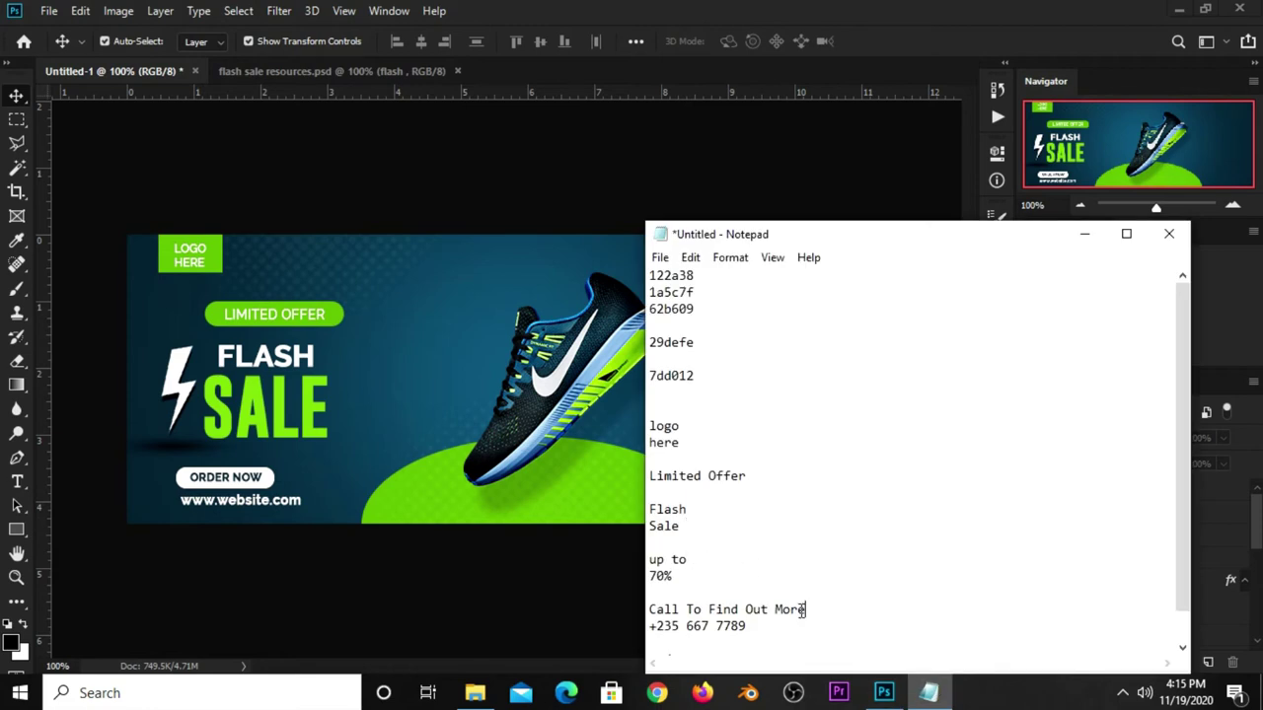
left_click_drag(805, 610, 648, 609)
right_click(657, 606)
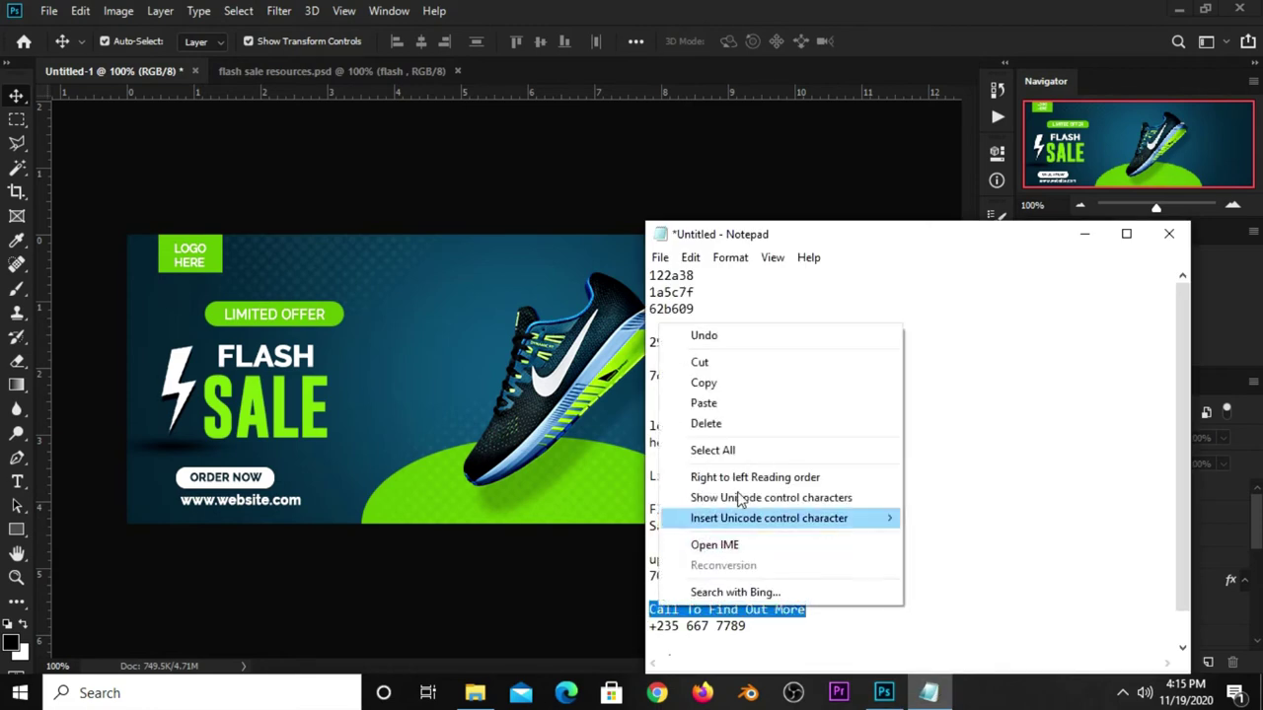
left_click(718, 391)
left_click(863, 72)
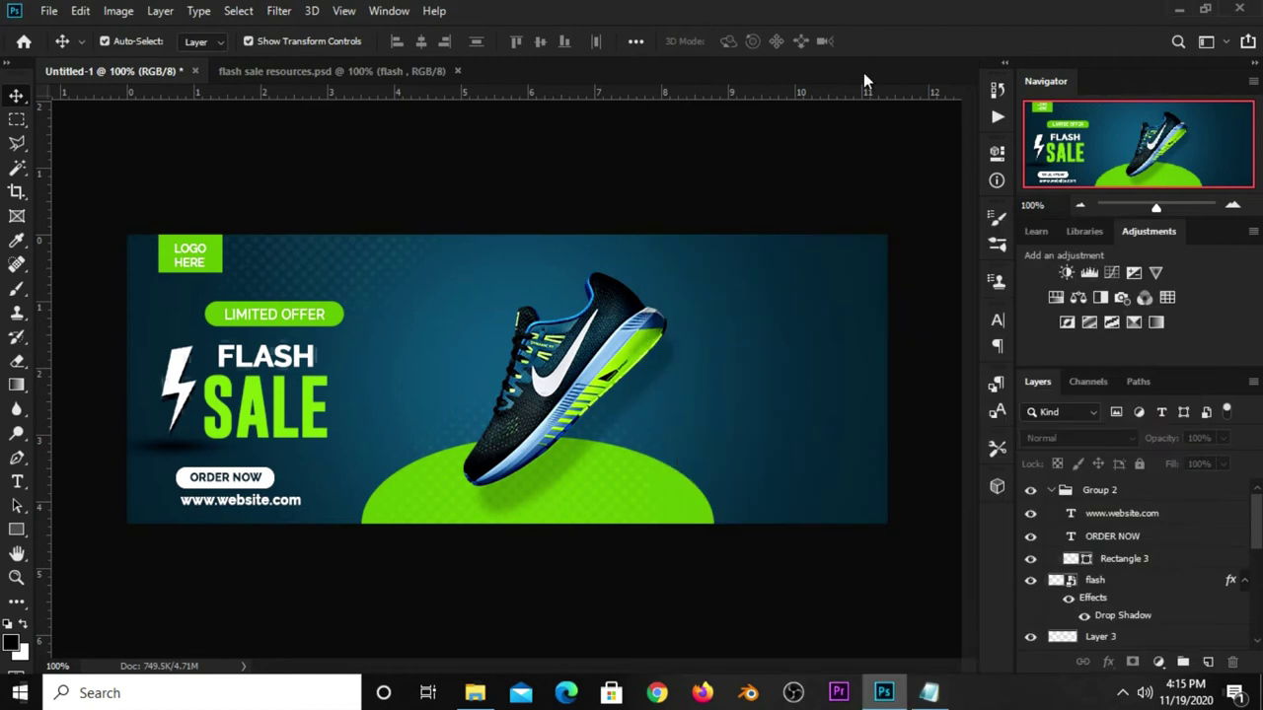
left_click(16, 482)
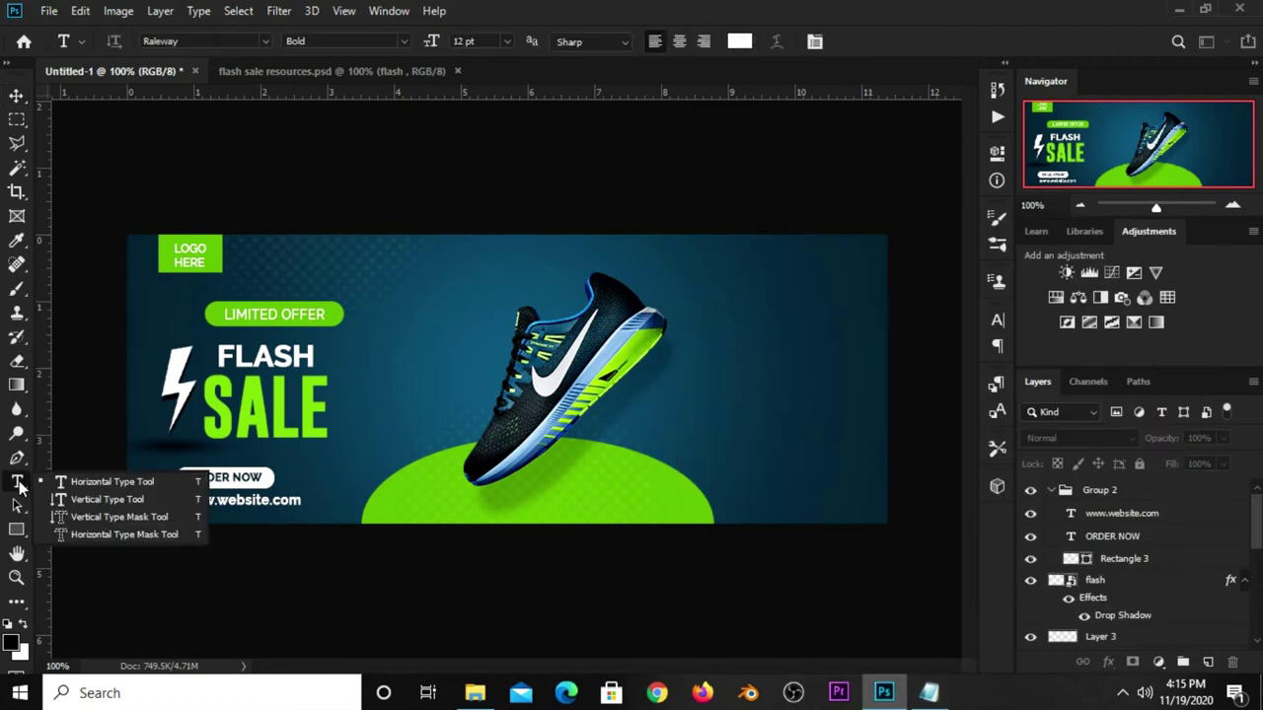
left_click(62, 480)
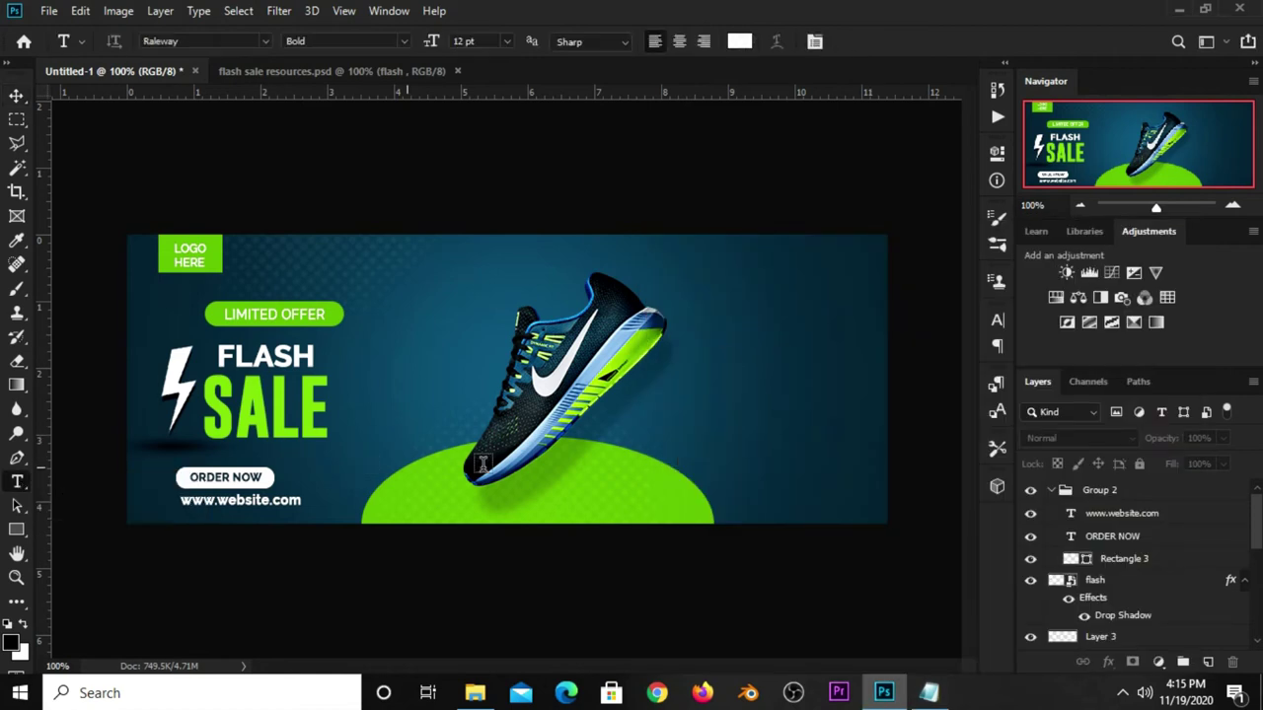
left_click(733, 481)
key("ctrl+v")
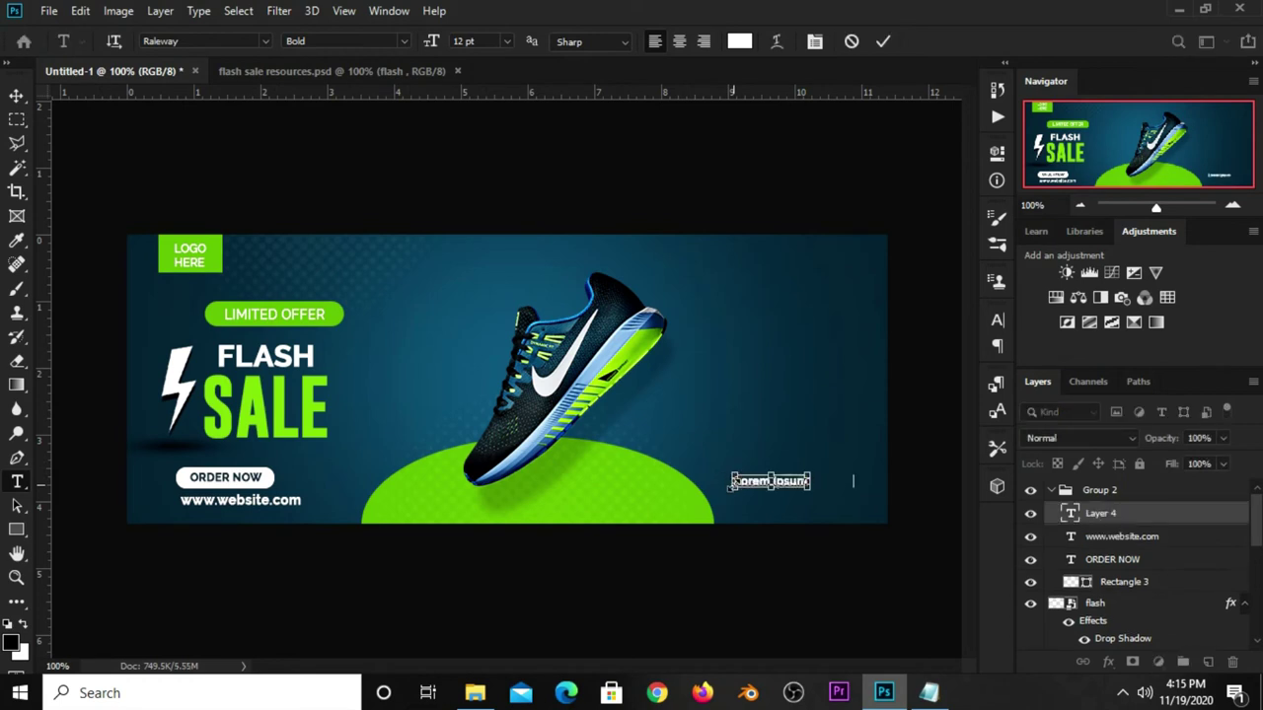
Set the Call To Find Out More text's font to Adlinnaka
left_click(885, 45)
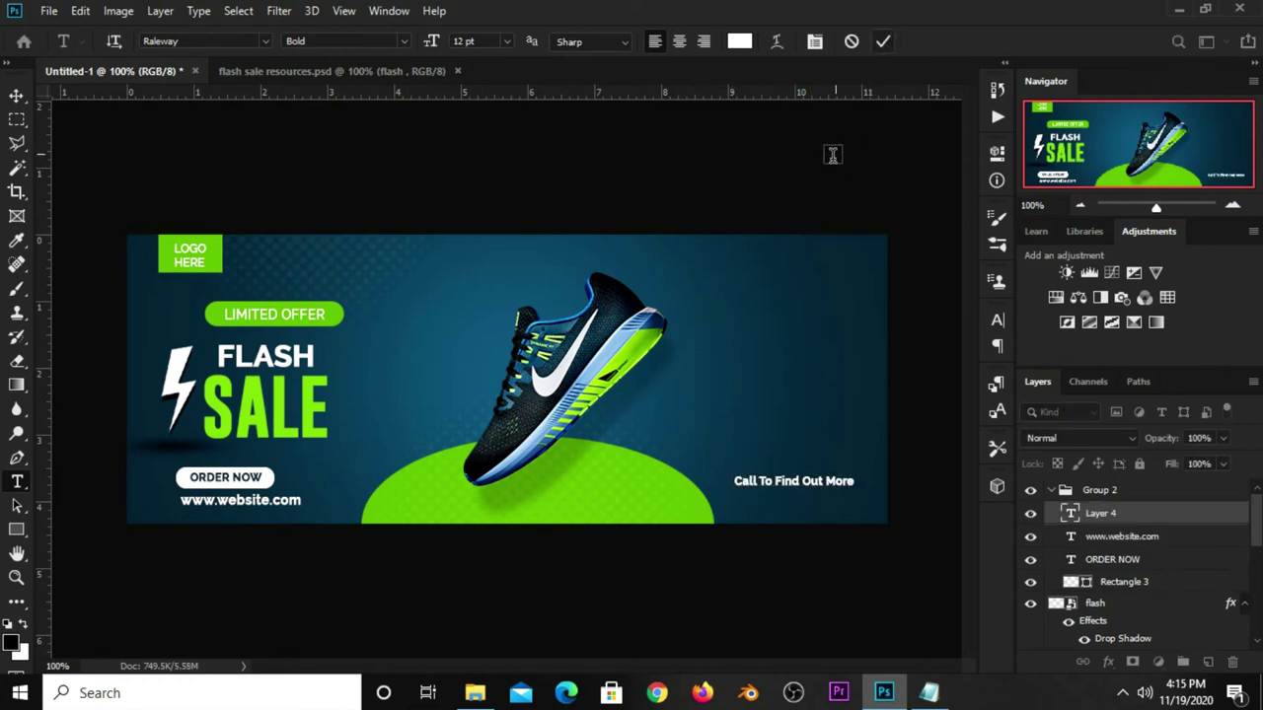
key("v")
left_click(987, 324)
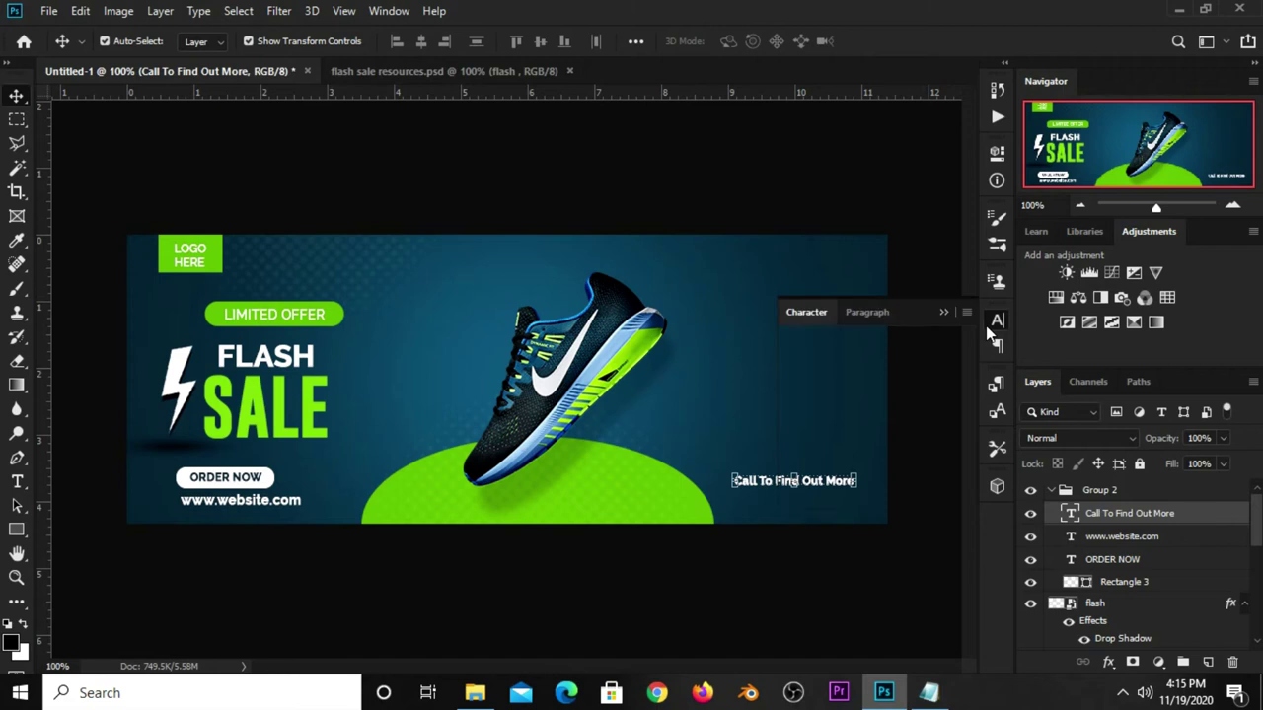
left_click(886, 346)
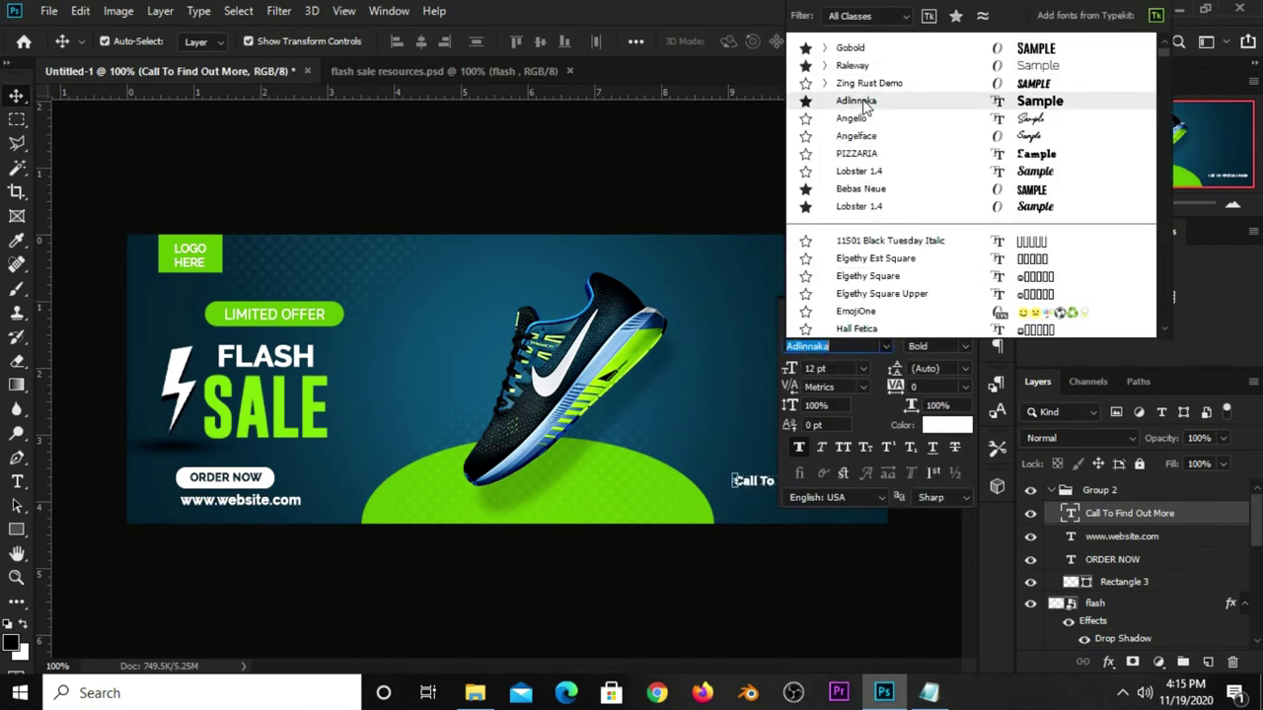
left_click(861, 101)
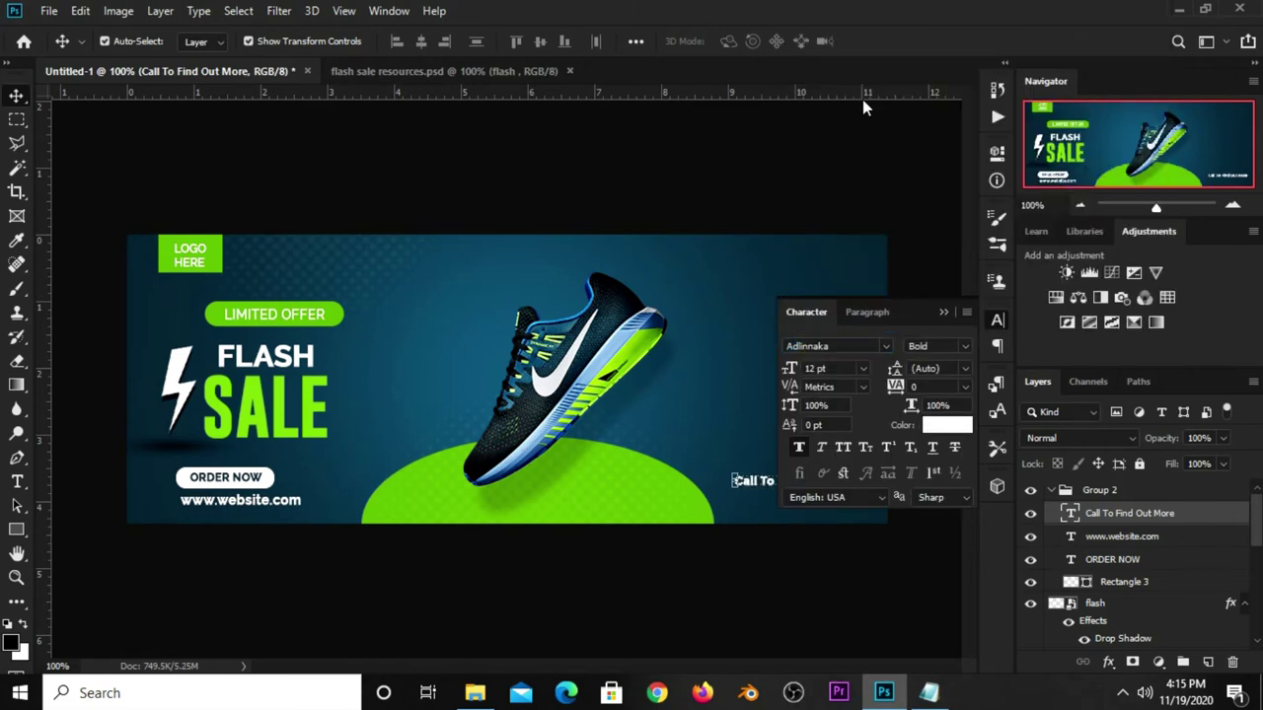
left_click(926, 314)
Move the Call To Find Out More text up-left and enlarge it slightly beside the green platform
left_click_drag(774, 486, 755, 477)
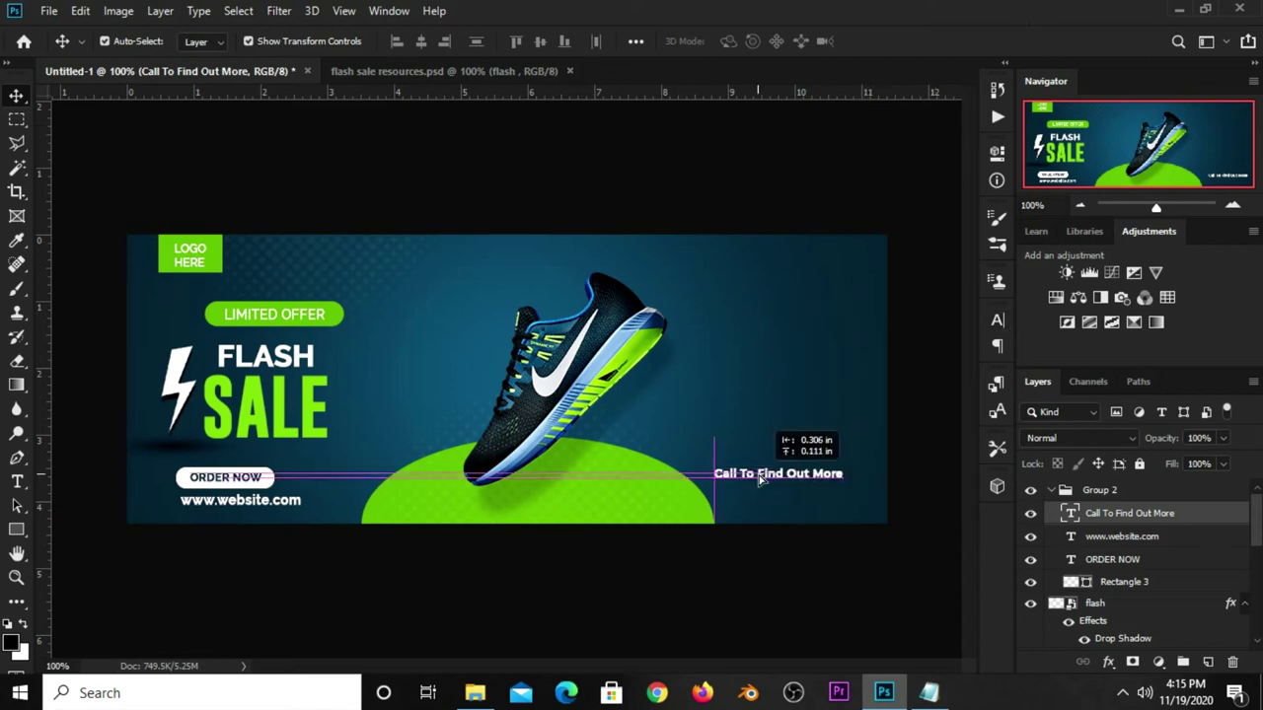
left_click(846, 480)
mouse_move(847, 480)
left_mouse_down()
mouse_move(815, 491)
mouse_move(828, 487)
left_mouse_up()
key("Return")
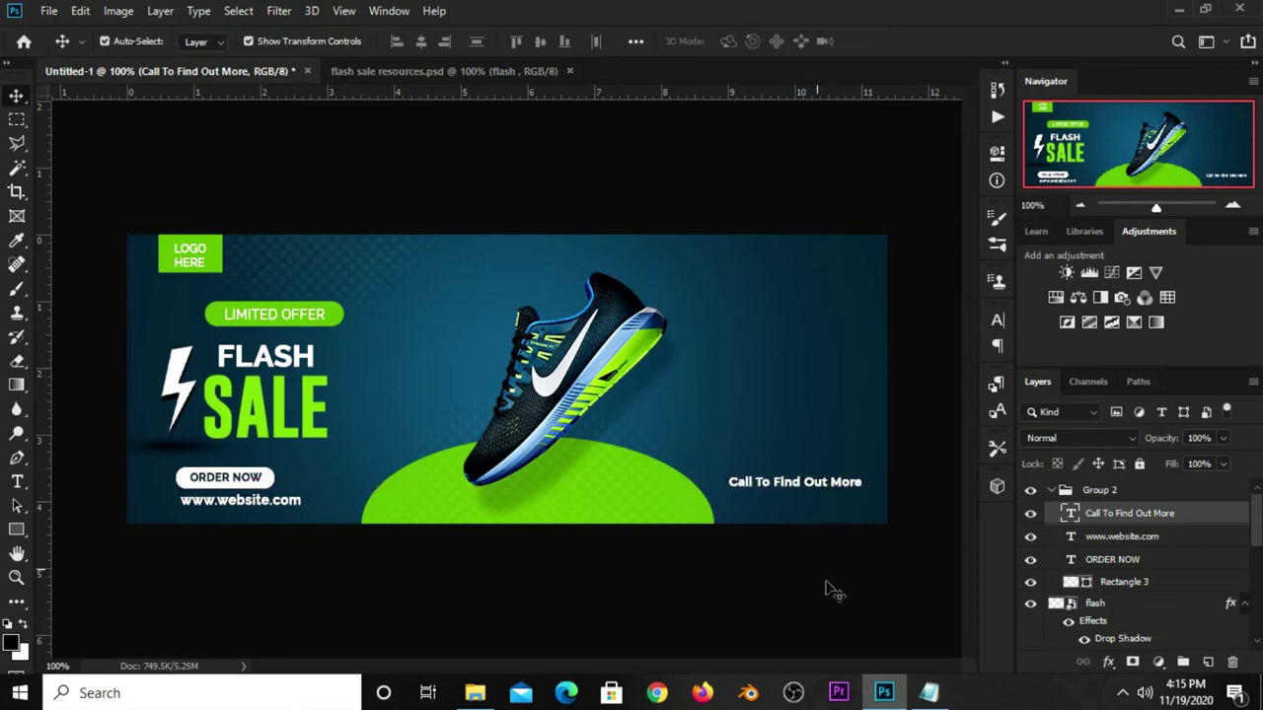
Duplicate Call To Find Out More just below and replace its text with the phone number from the notes
left_click(929, 693)
left_click_drag(789, 625, 648, 626)
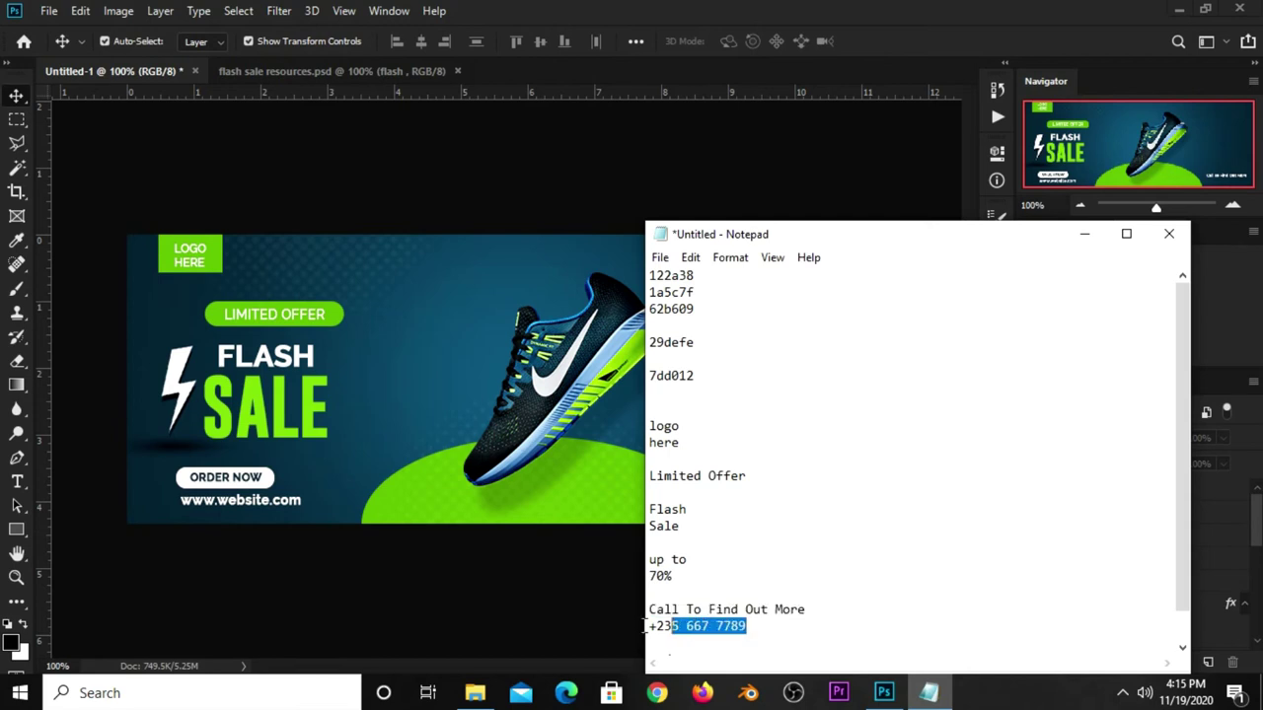
right_click(695, 628)
left_click(717, 407)
left_click(818, 142)
left_click(800, 485)
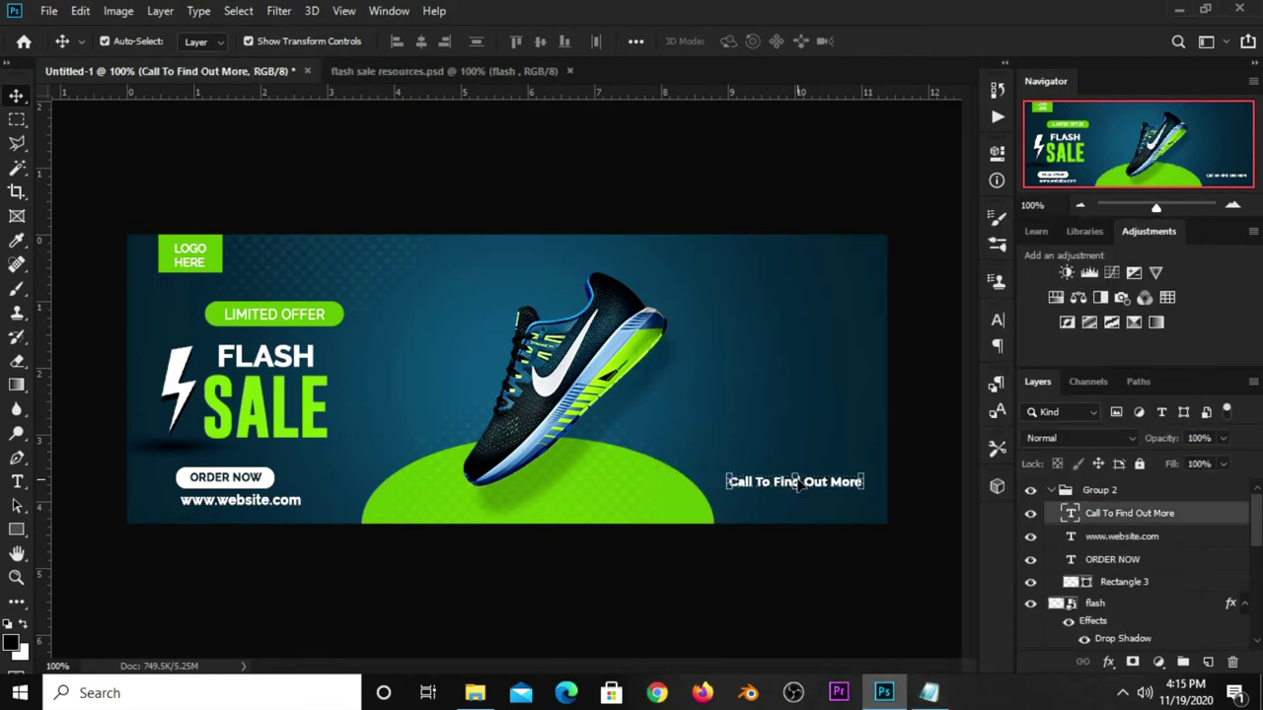
left_click_drag(817, 484, 817, 500)
key("t")
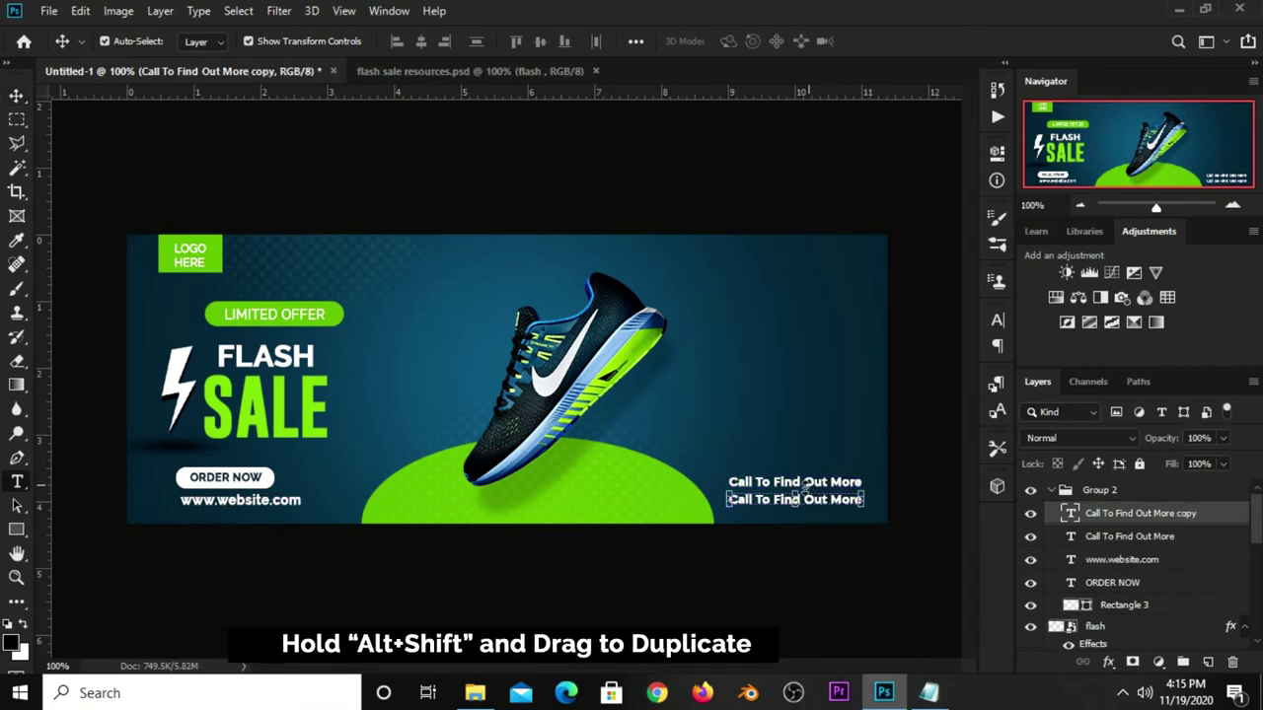
triple_click(790, 499)
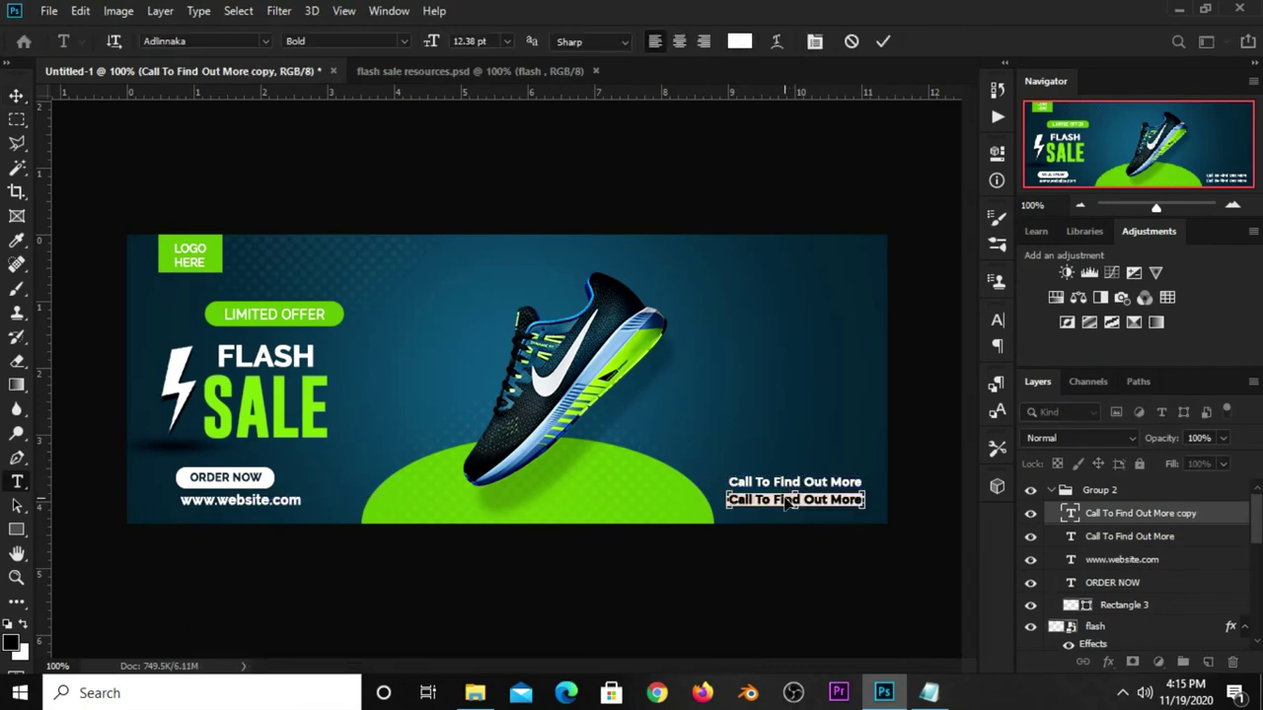
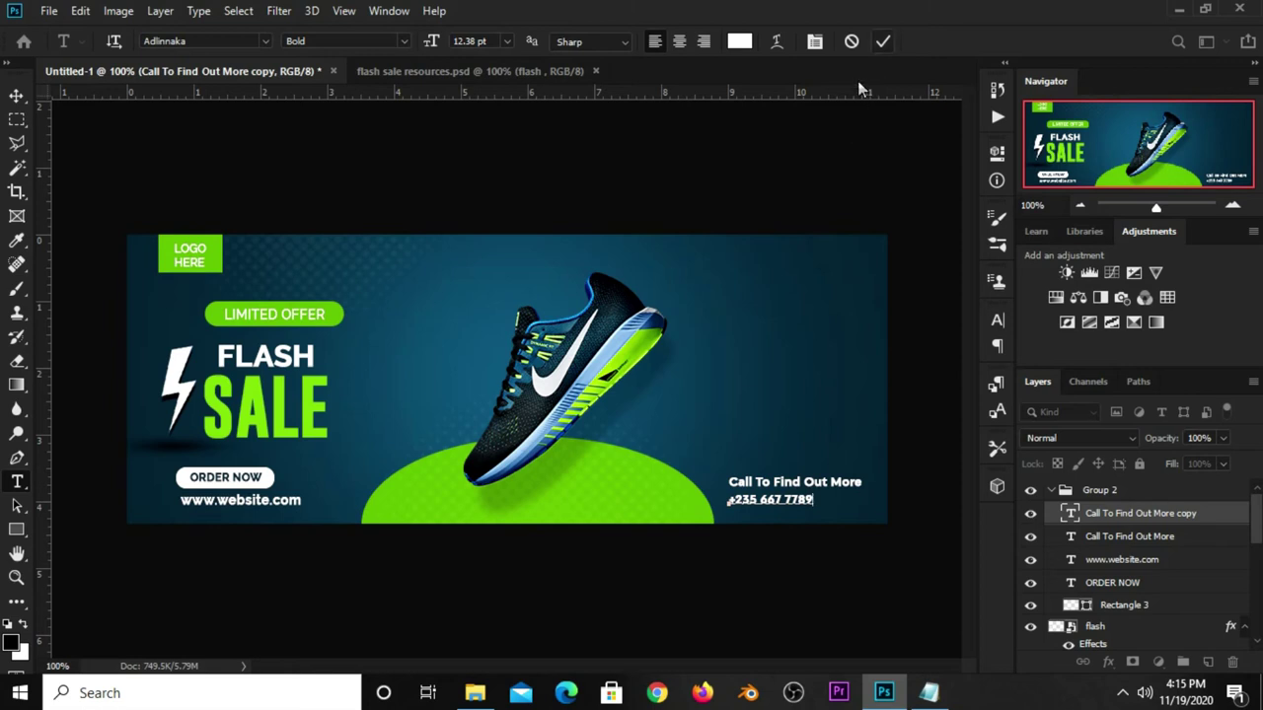
left_click(882, 40)
Enlarge the phone number line to about 154%
key("v")
key("ctrl+t")
left_click_drag(815, 515, 859, 524)
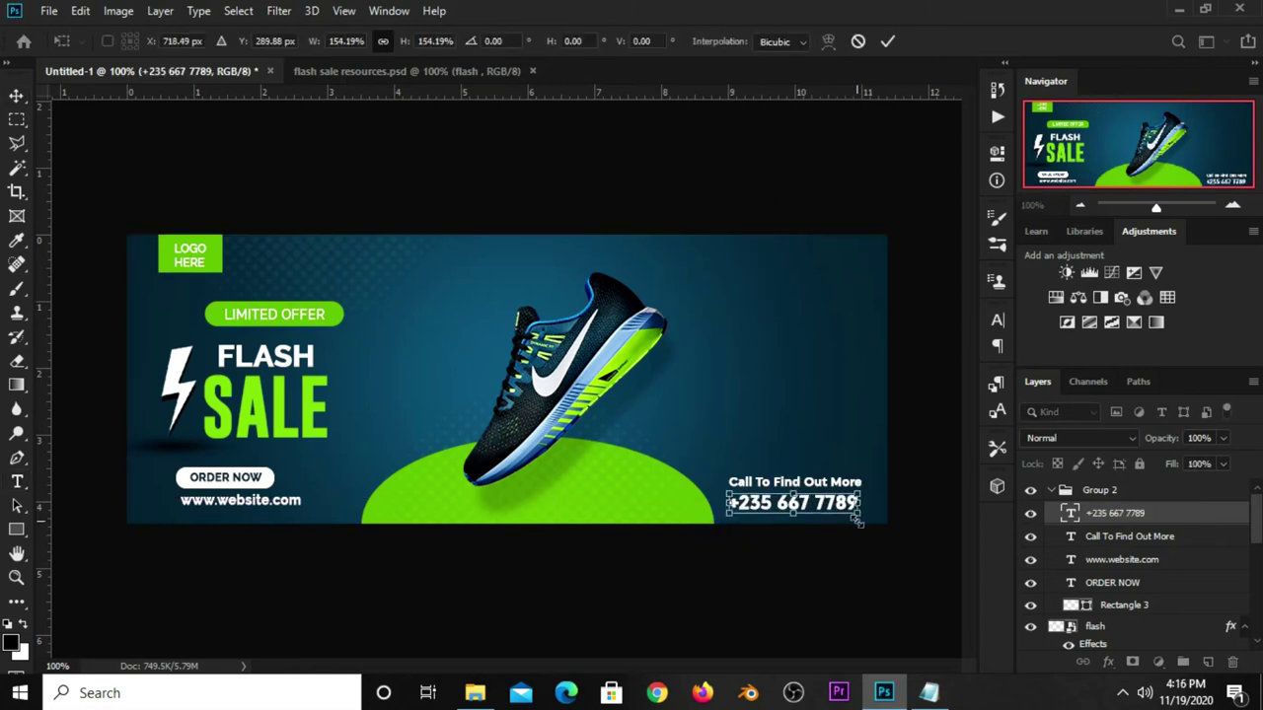
key("Return")
left_click(781, 555)
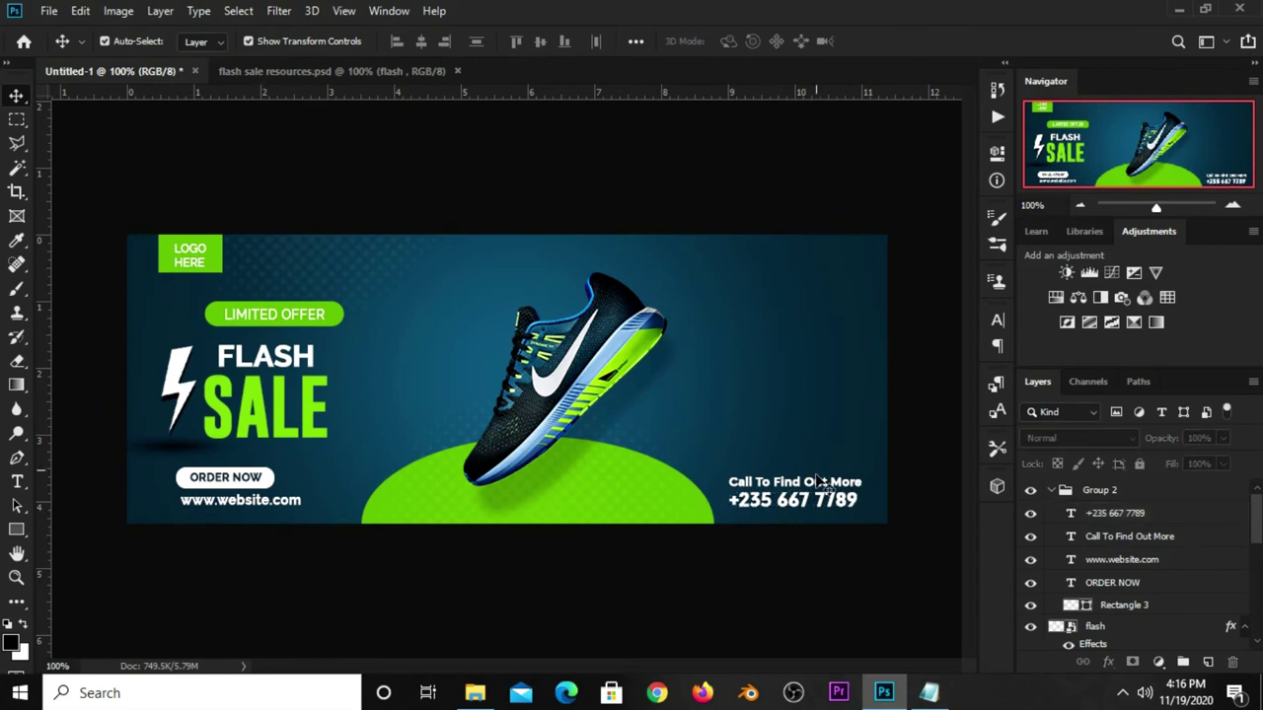
Rescale Call To Find Out More, shrinking it to about 80% then enlarging it slightly to align
left_click(821, 482)
key("ctrl+t")
left_click_drag(863, 471, 841, 471)
key("Return")
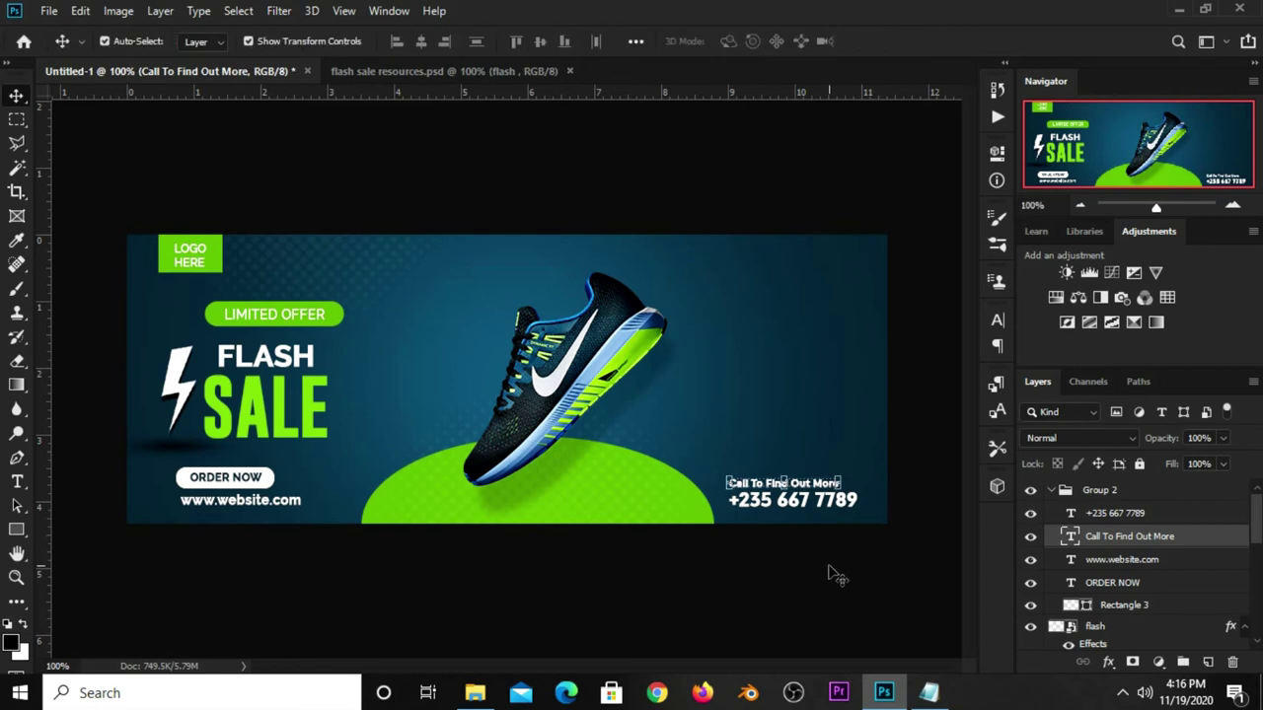
left_click(831, 574)
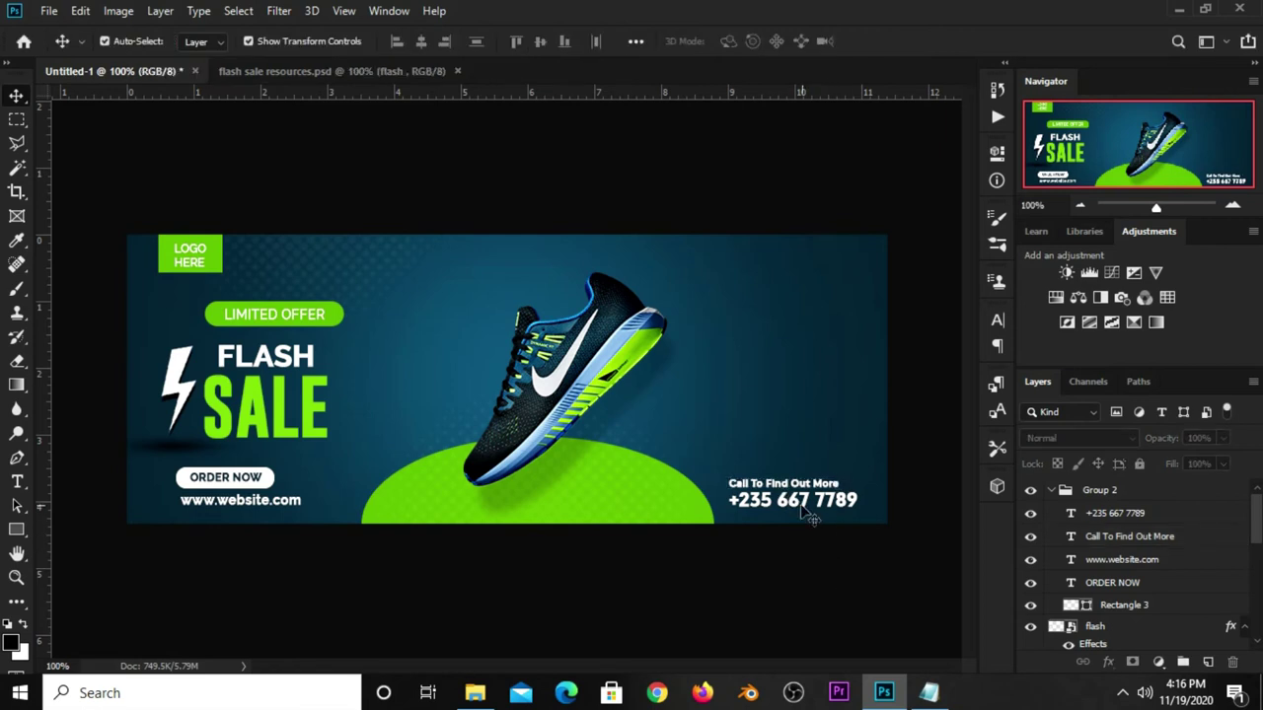
left_click(811, 513)
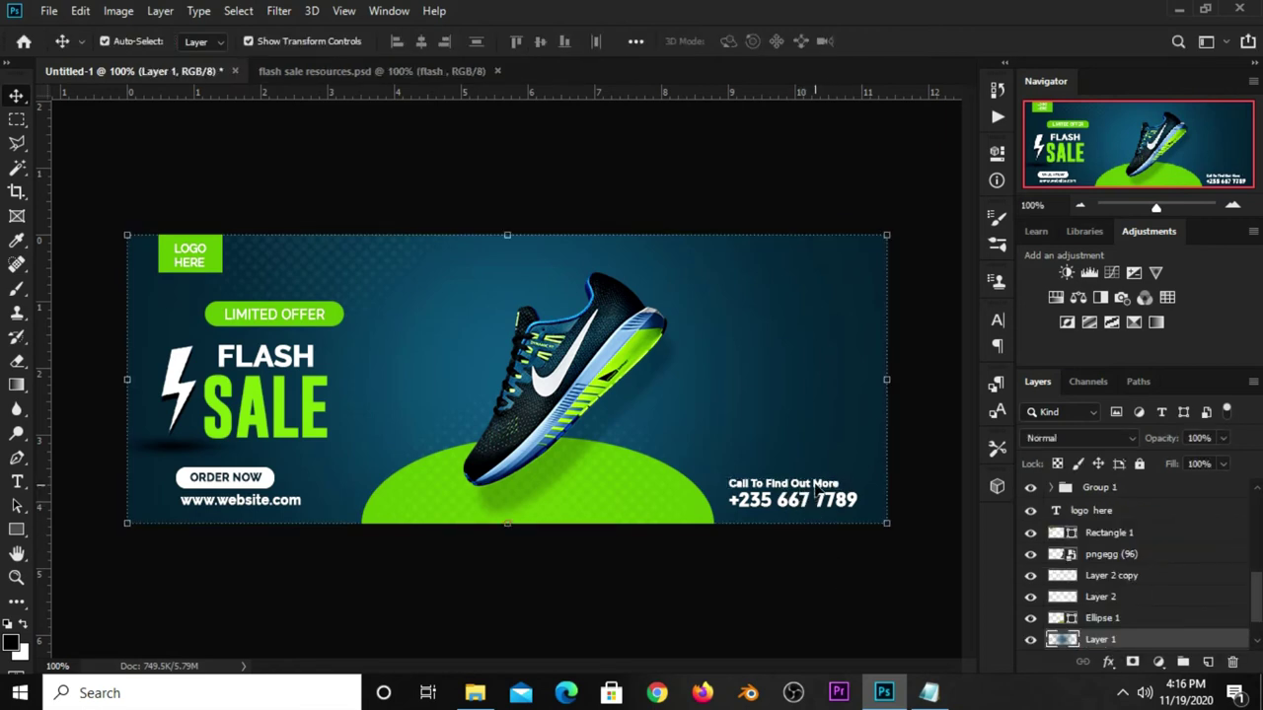
left_click(817, 491)
key("ctrl+t")
left_click_drag(844, 478, 848, 473)
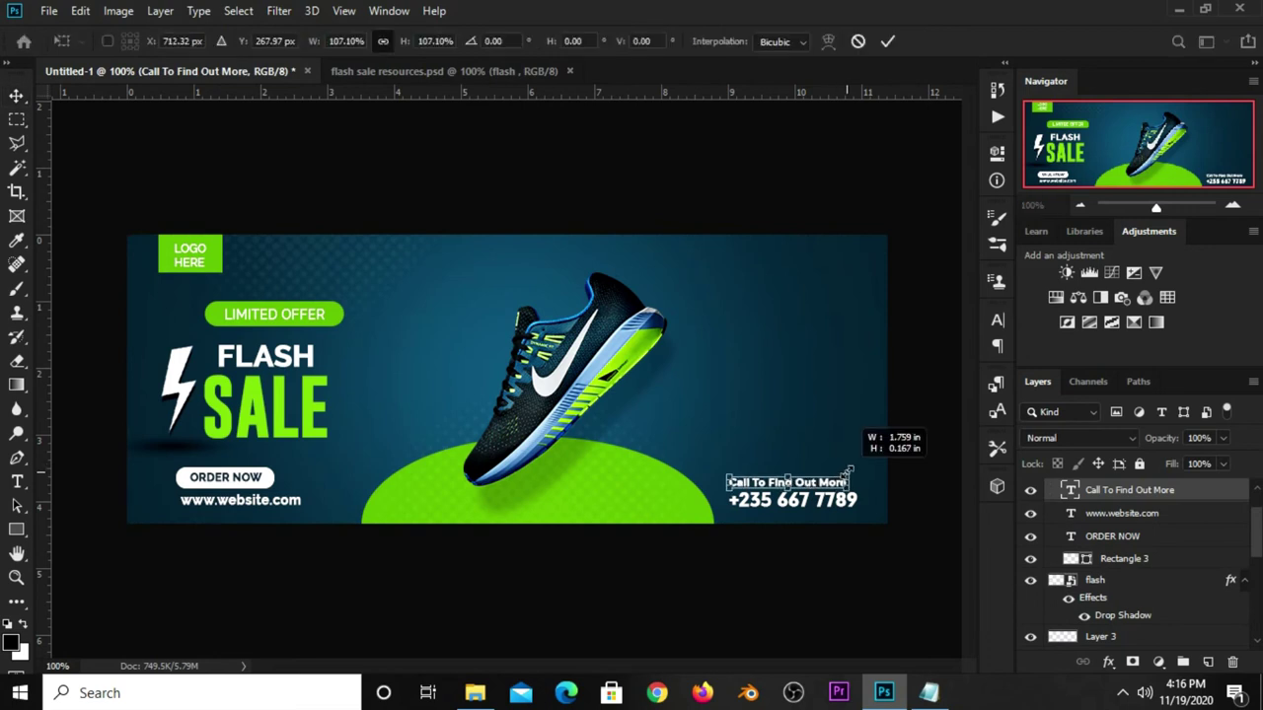
key("Return")
left_click(818, 575)
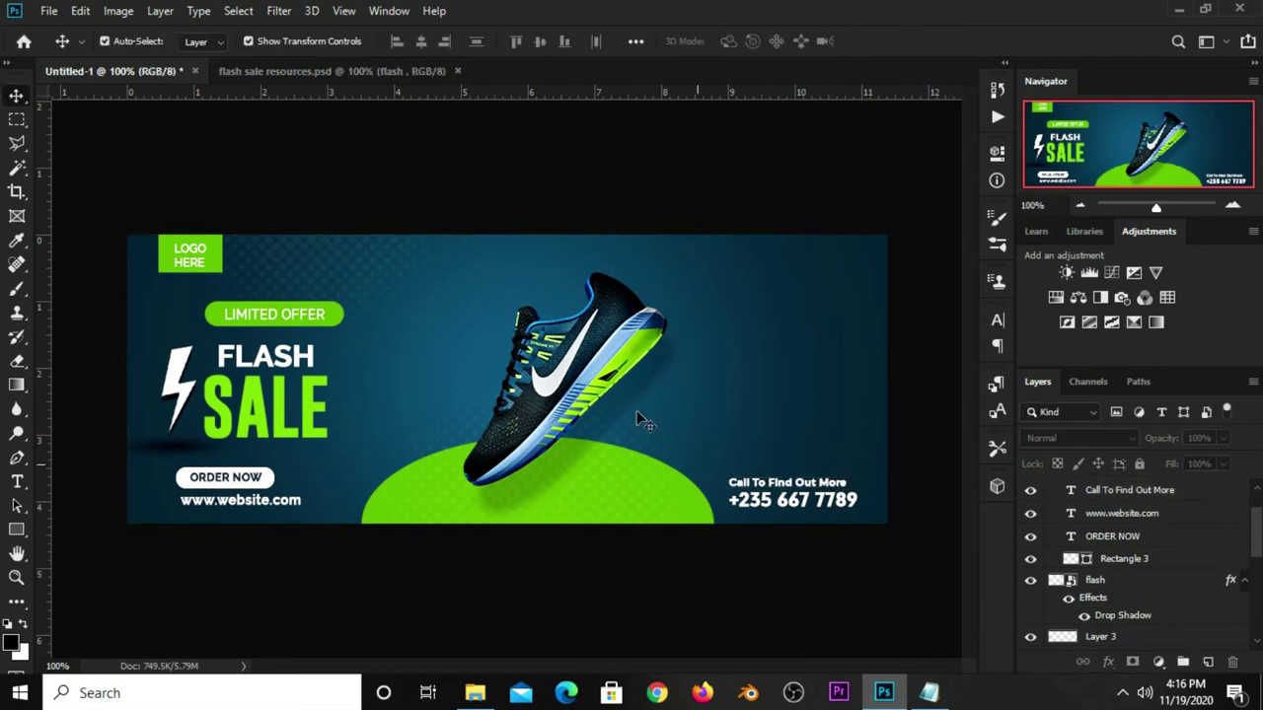
Bring the Instagram, Facebook and Twitter icons from flash sale resources.psd into the banner's top-right corner
left_click(395, 74)
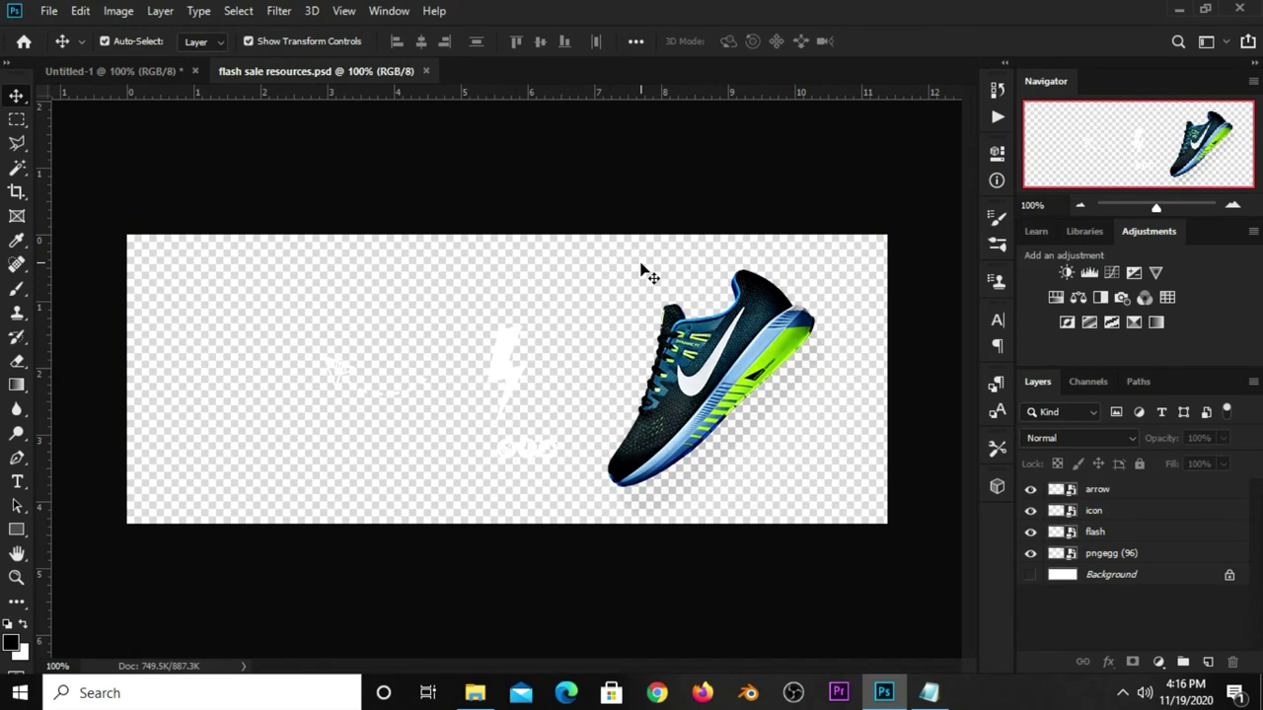
left_click(533, 461)
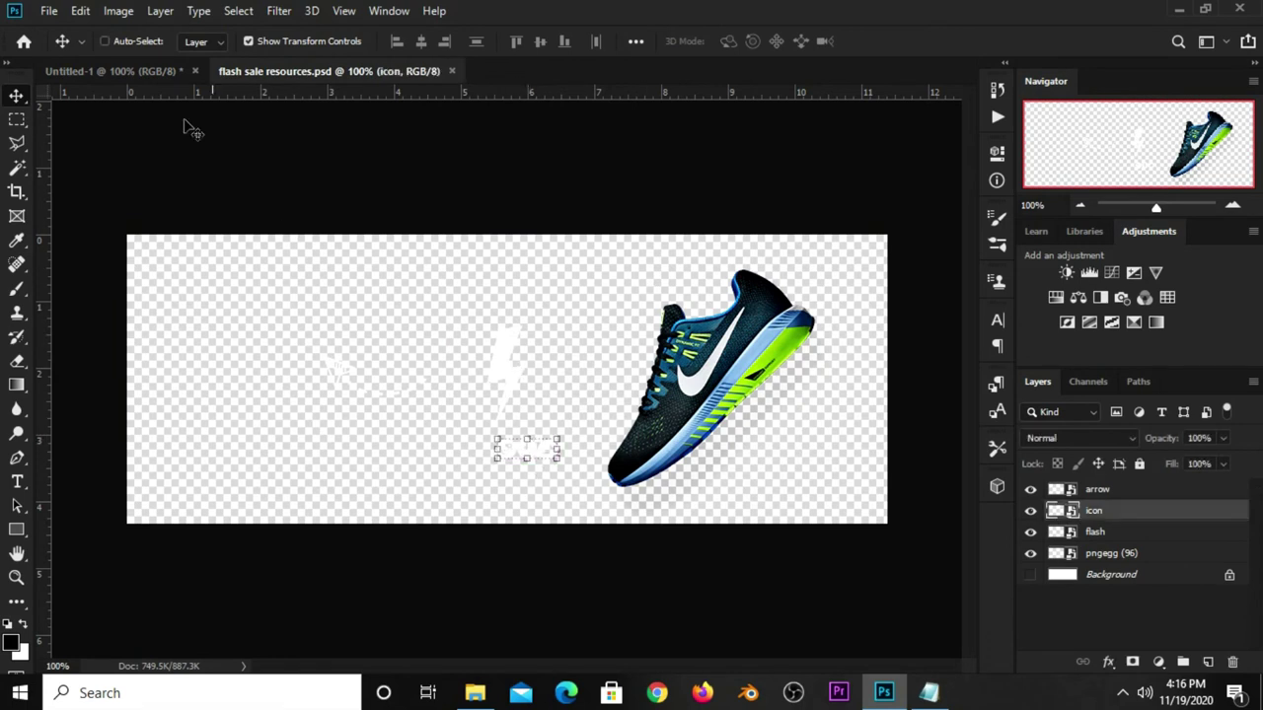
mouse_move(163, 81)
left_mouse_down()
mouse_move(496, 358)
mouse_move(865, 280)
mouse_move(846, 265)
left_mouse_up()
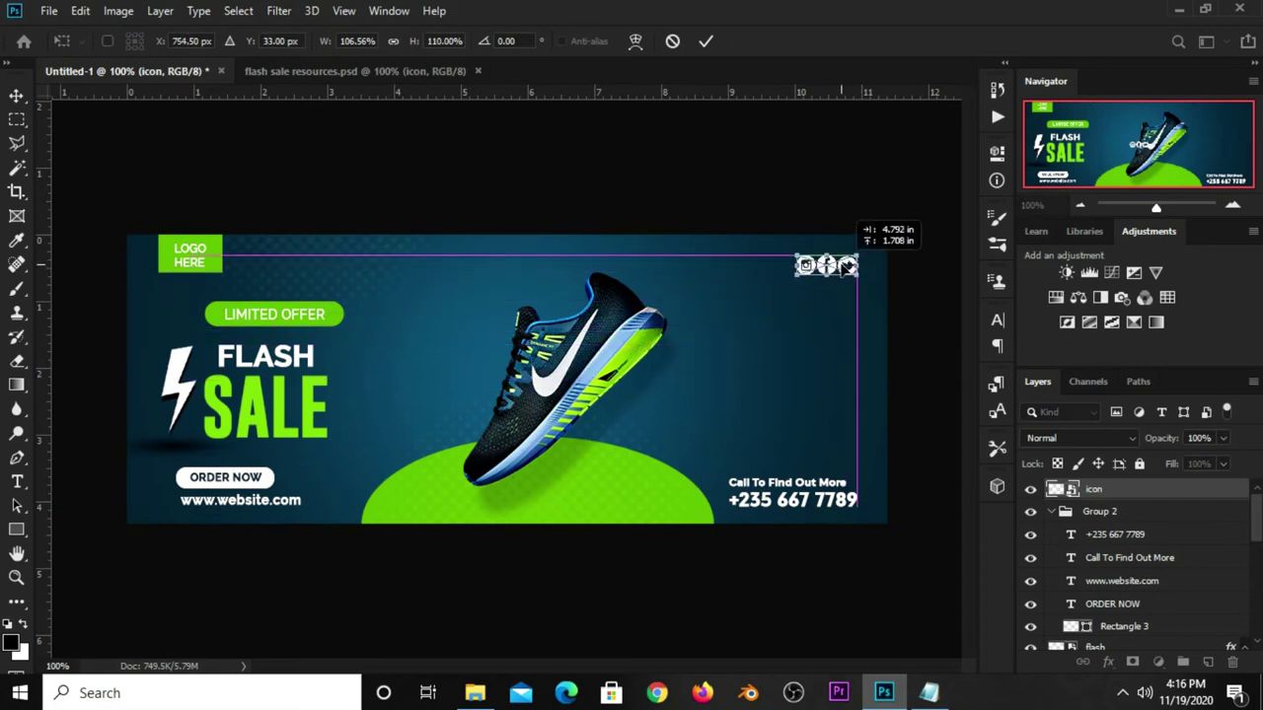
left_click(818, 231)
left_click(799, 200)
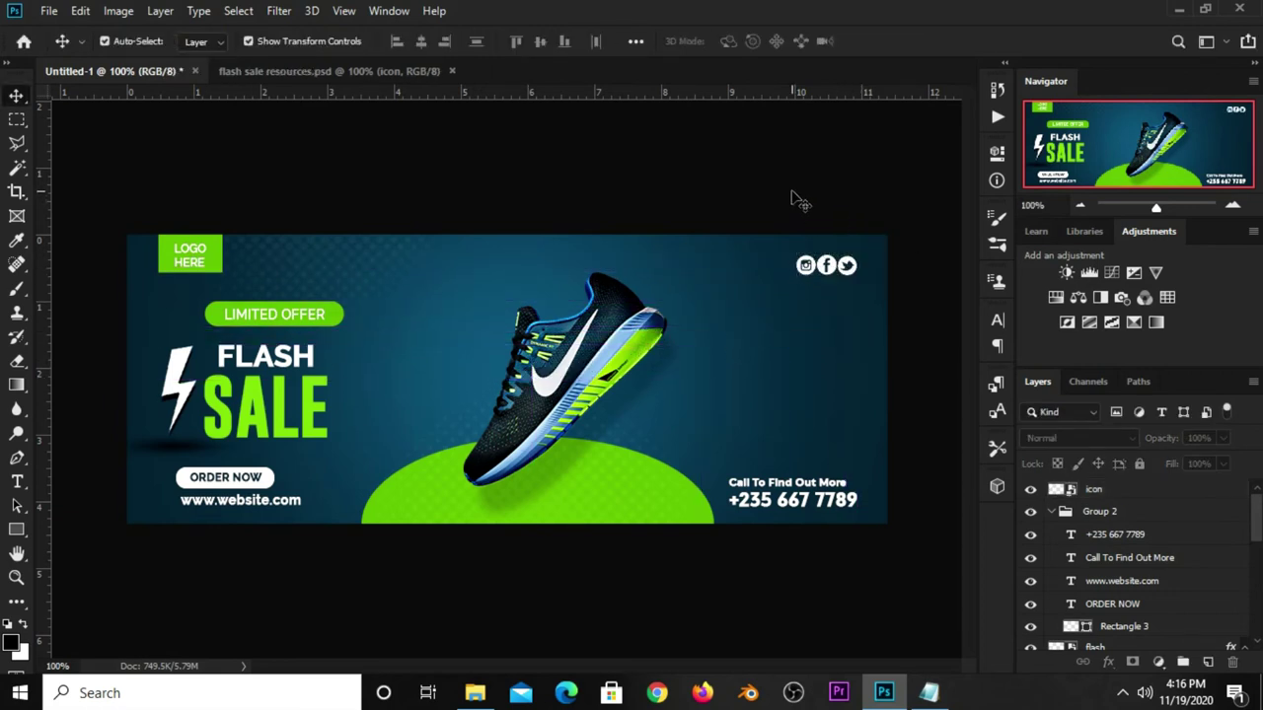
left_click(18, 530)
left_click(81, 579)
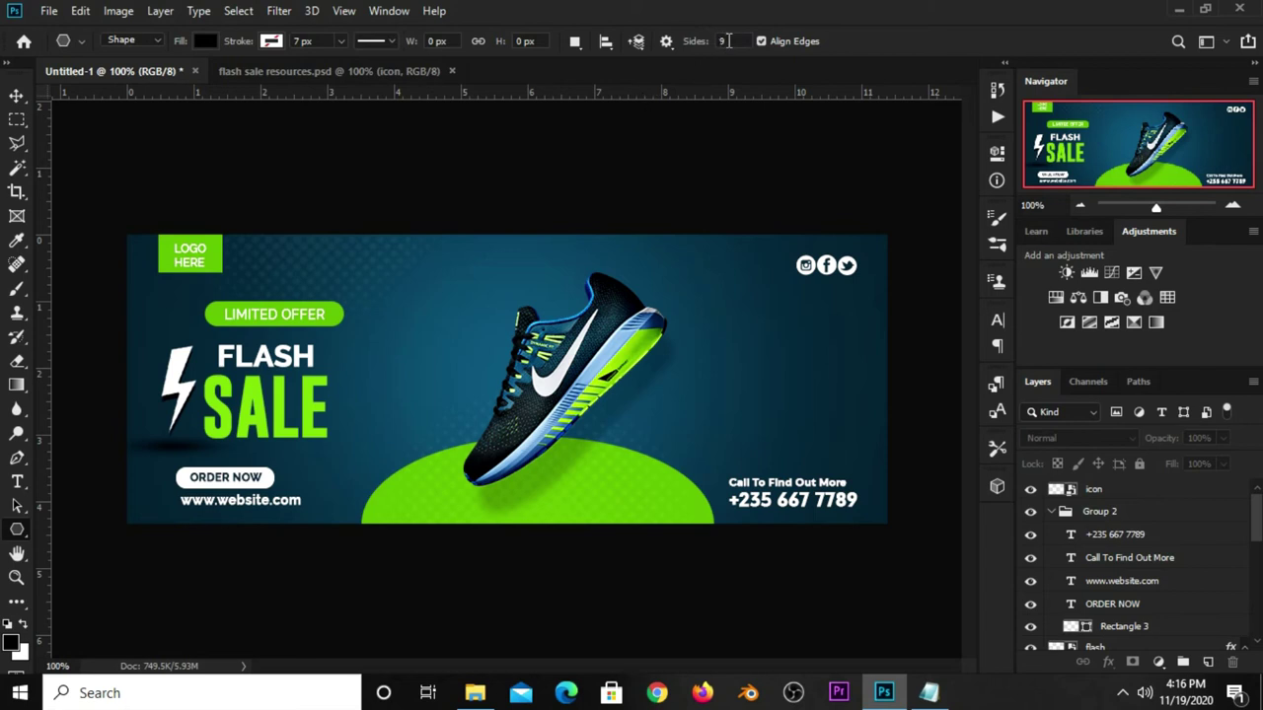
Draw a white three-sided polygon triangle just left of the shoe's toe
left_click(666, 42)
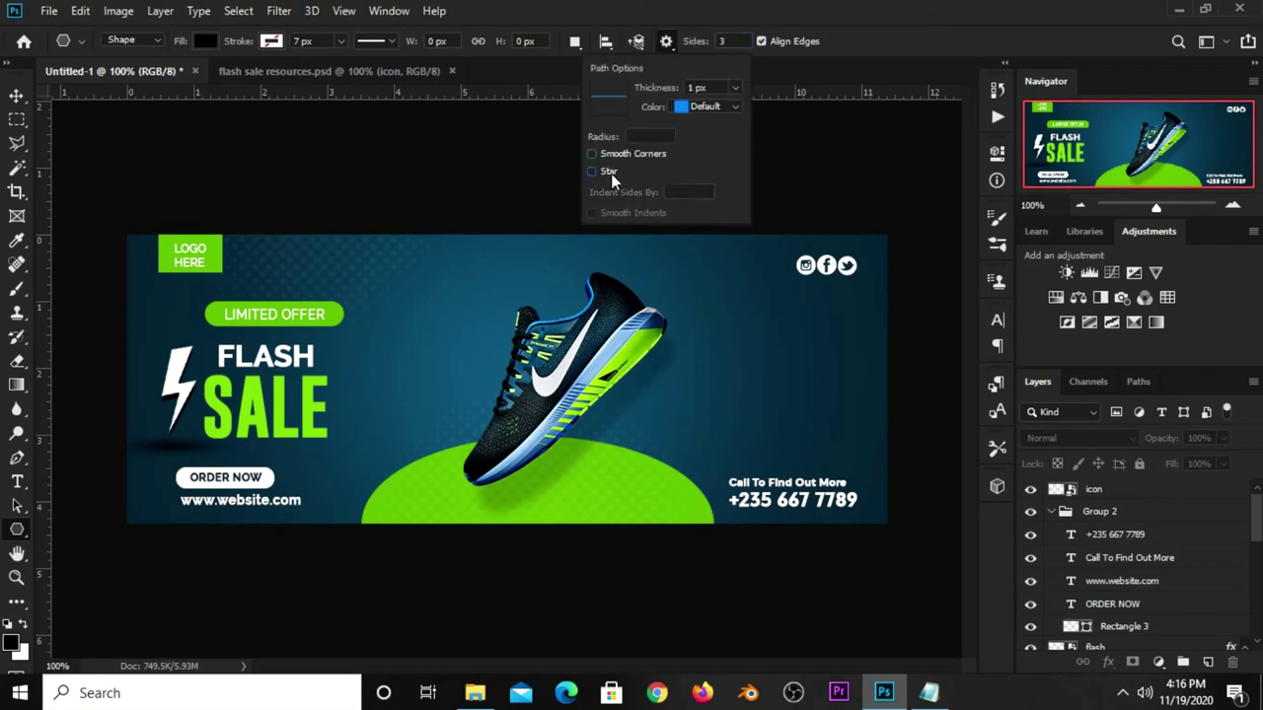
left_click(738, 41)
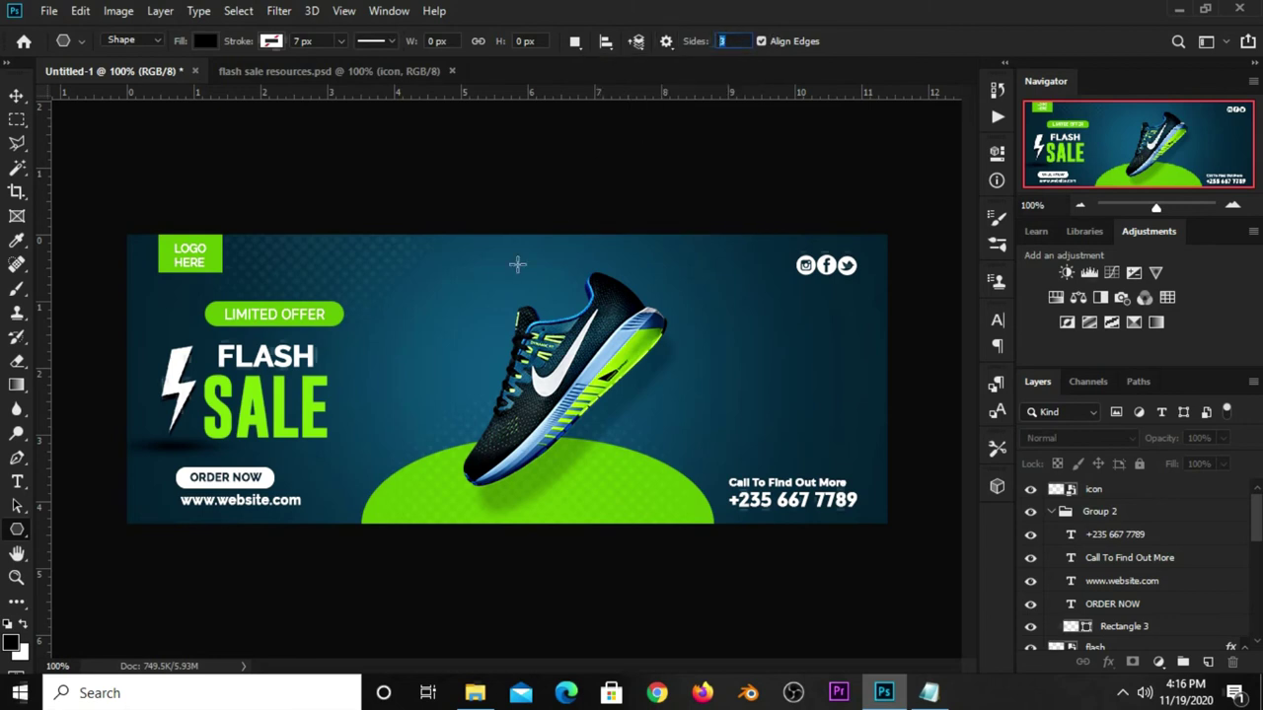
left_click_drag(439, 304, 451, 297)
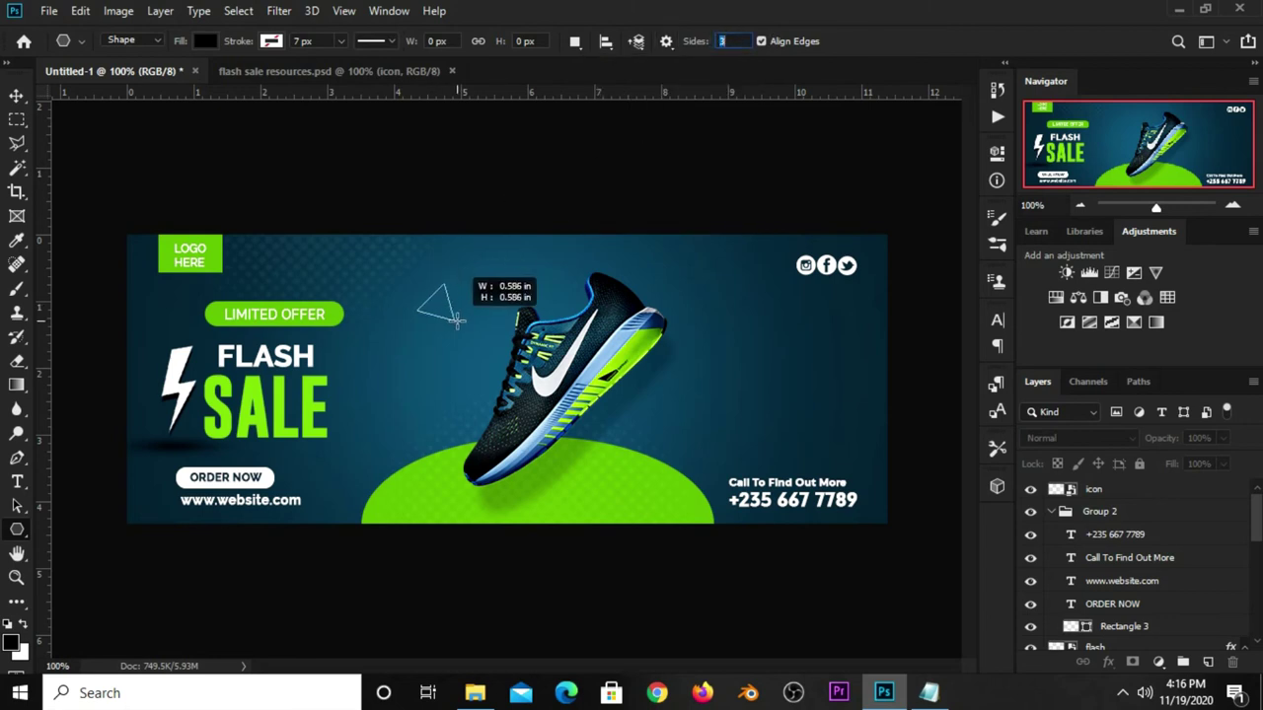
left_click(205, 42)
left_click(113, 141)
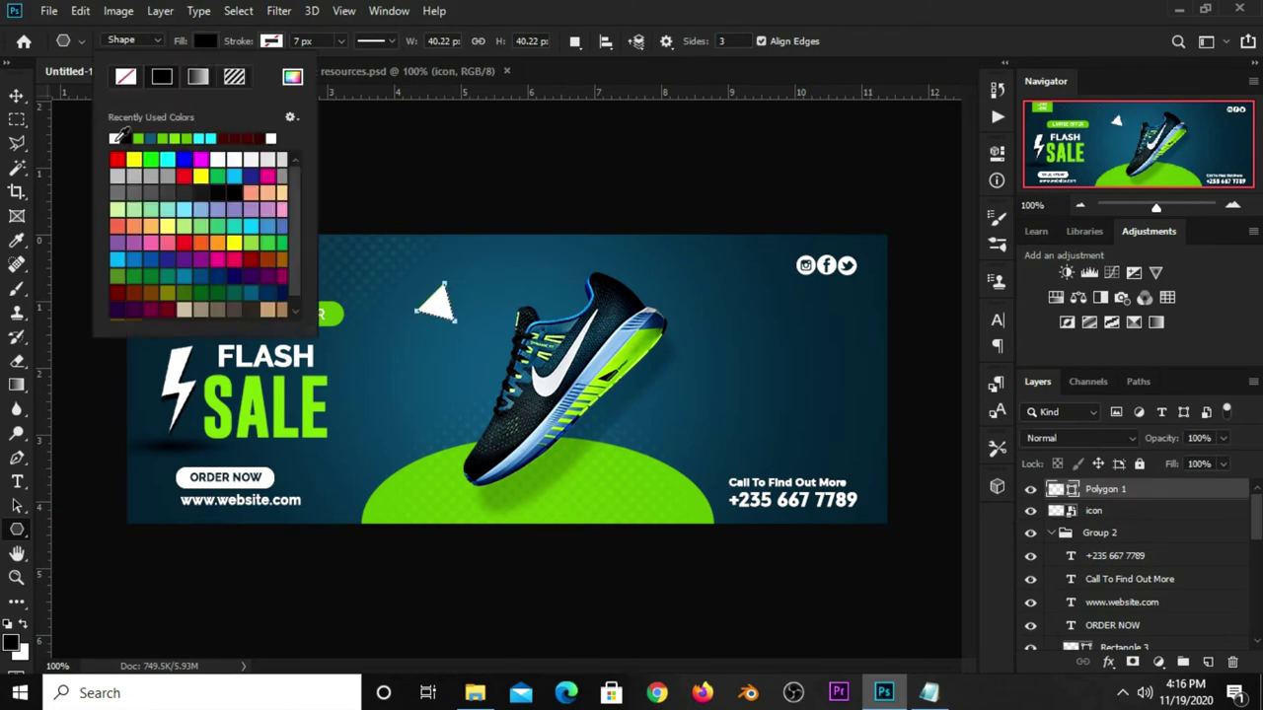
left_click(17, 96)
left_click_drag(435, 306, 465, 311)
Add two smaller triangle copies above and right of the shoe, the last rotated to 105°
key("ctrl+j")
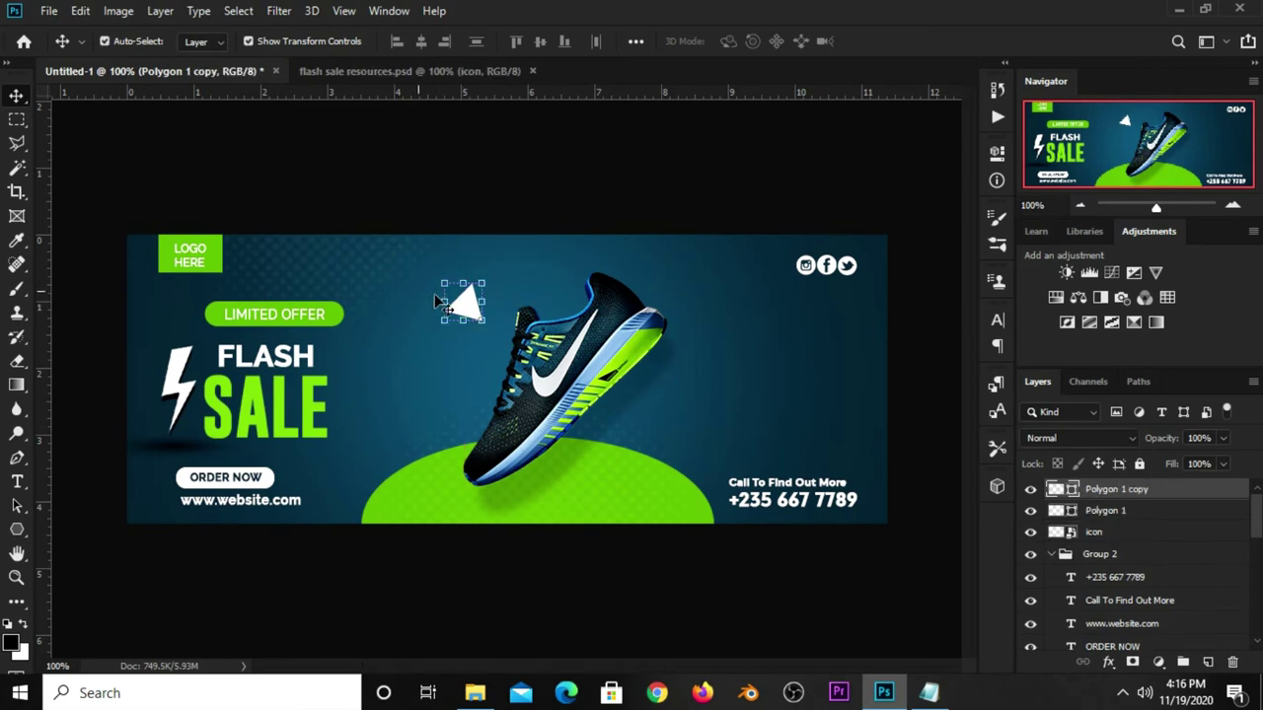
mouse_move(465, 306)
left_mouse_down()
mouse_move(533, 269)
mouse_move(544, 225)
mouse_move(587, 202)
left_mouse_up()
key("ctrl+t")
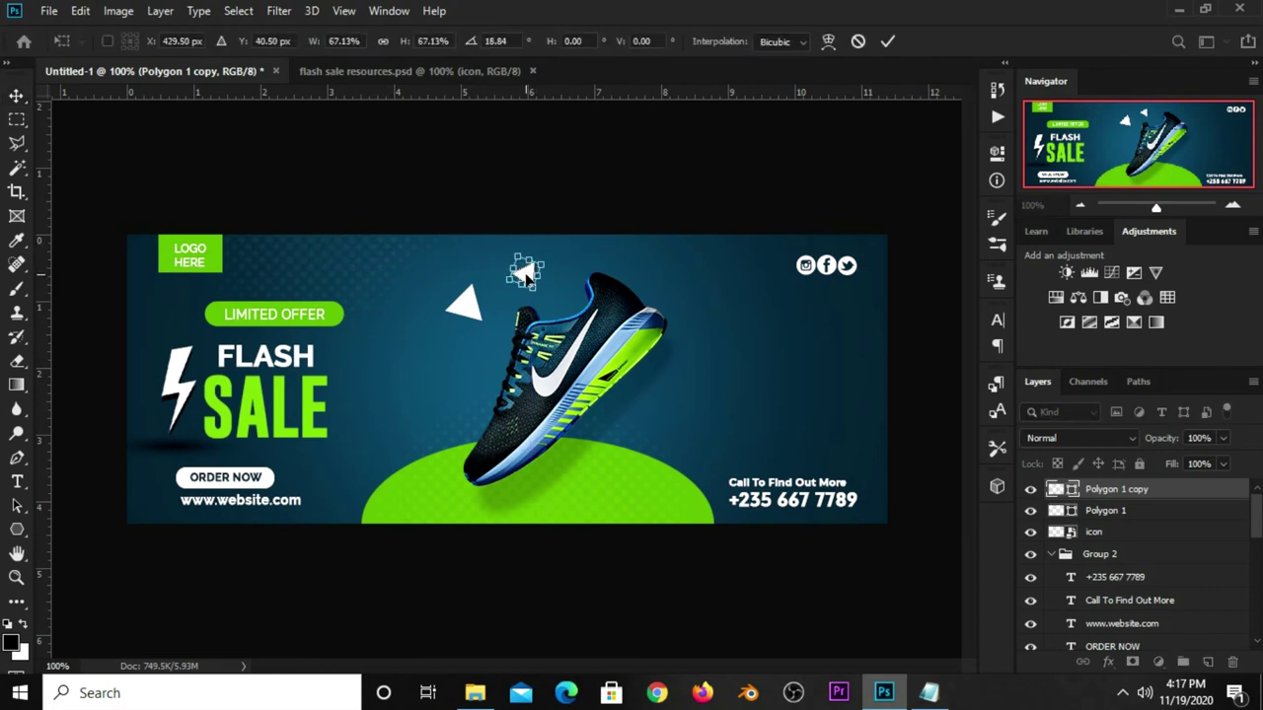
left_click_drag(526, 274, 544, 275)
key("Return")
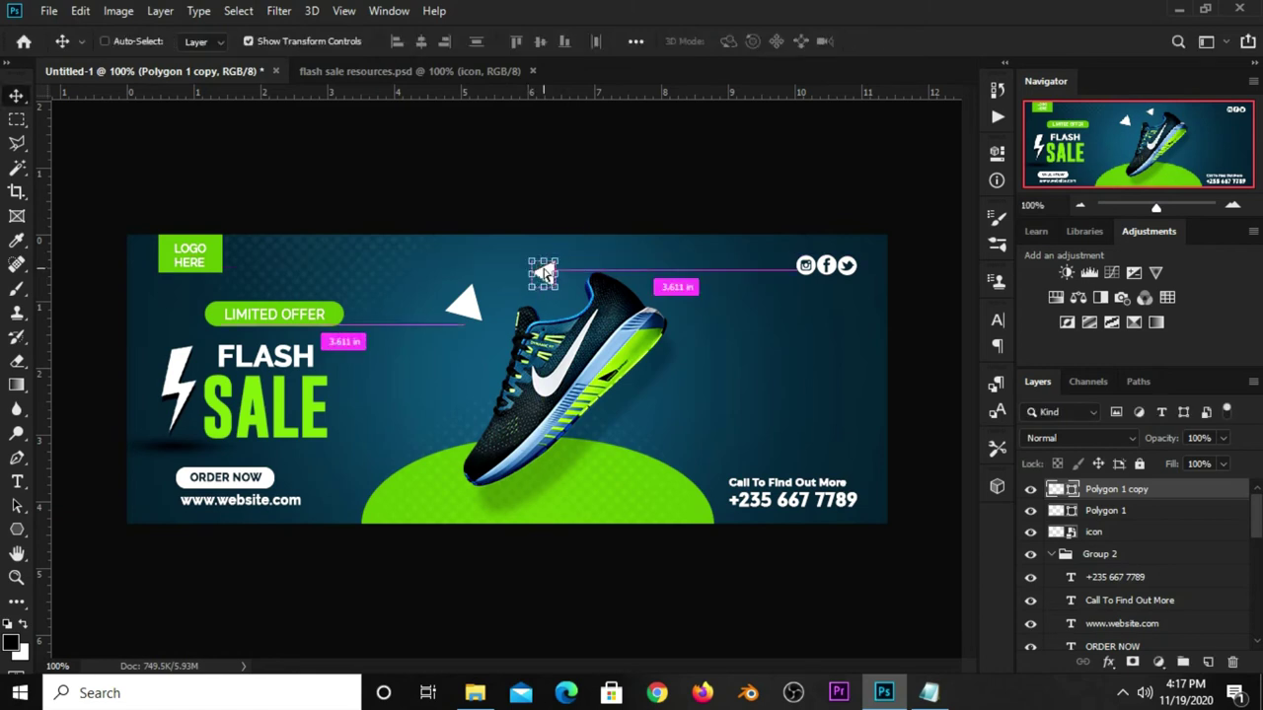
key("ctrl+j")
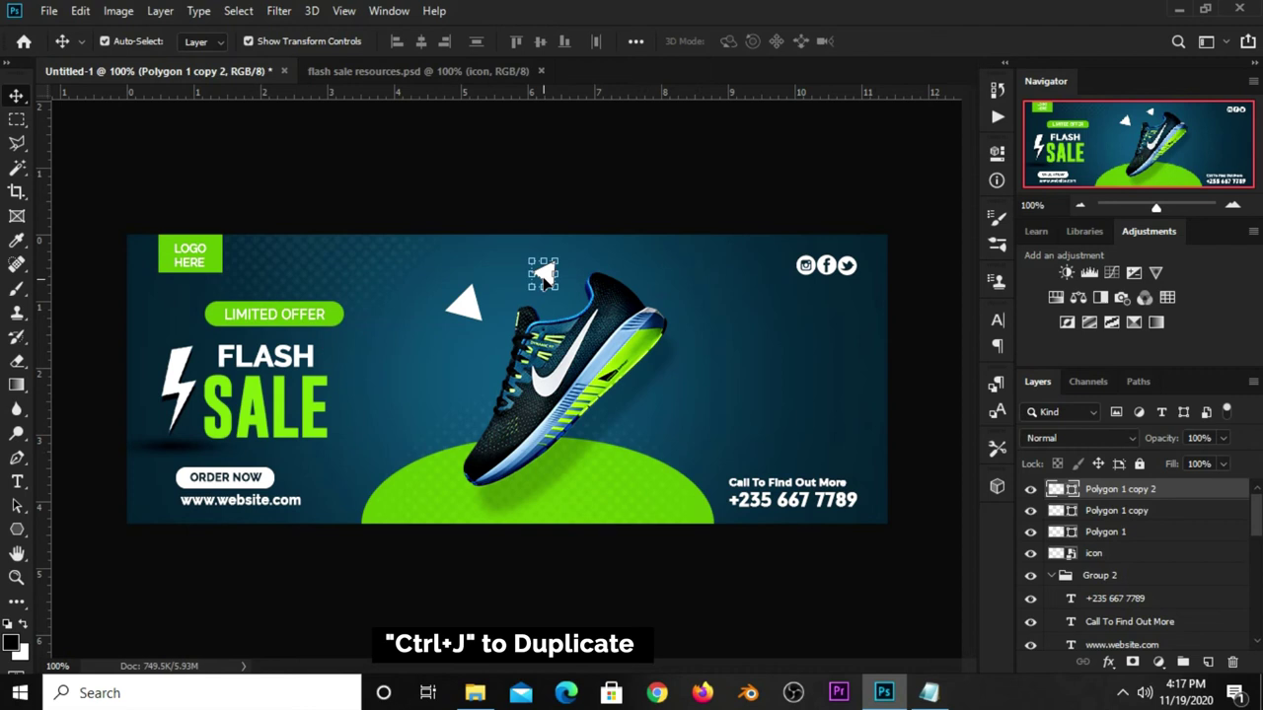
mouse_move(546, 280)
left_mouse_down()
mouse_move(692, 264)
mouse_move(715, 298)
left_mouse_up()
key("ctrl+t")
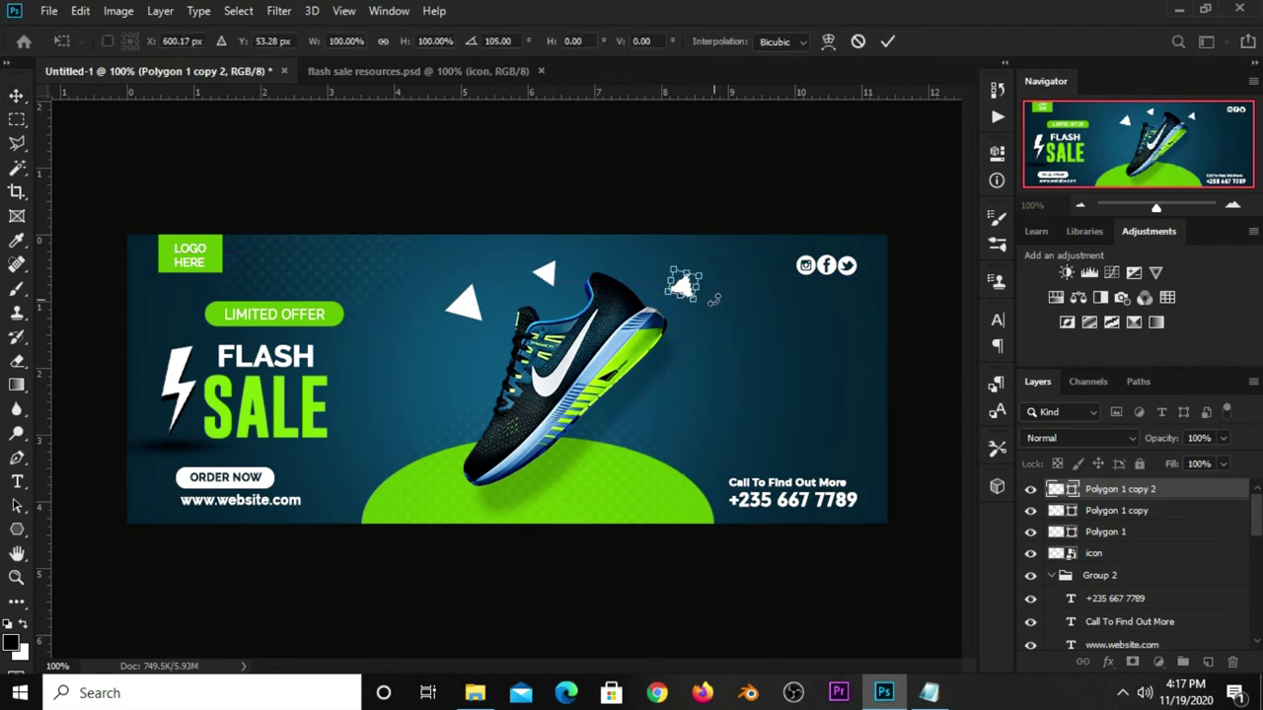
key("Return")
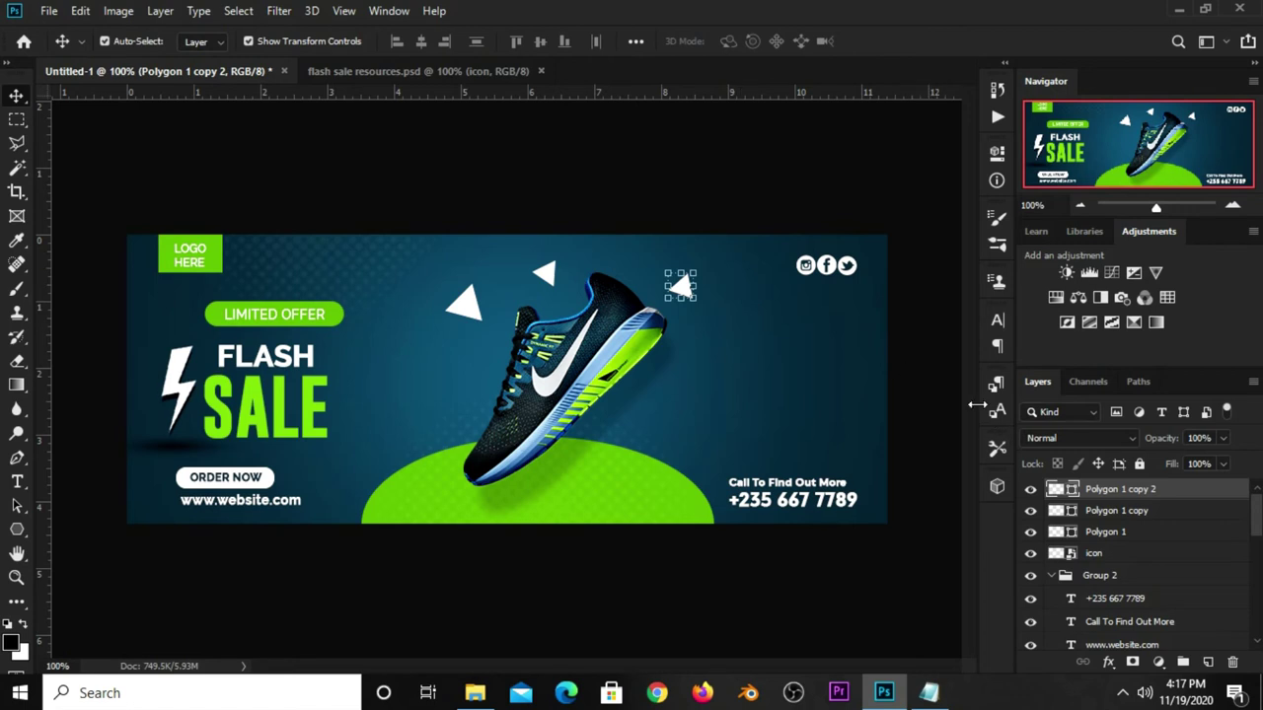
Group the three triangles as Group 3 and fade the group to 23% opacity
left_click(1104, 538)
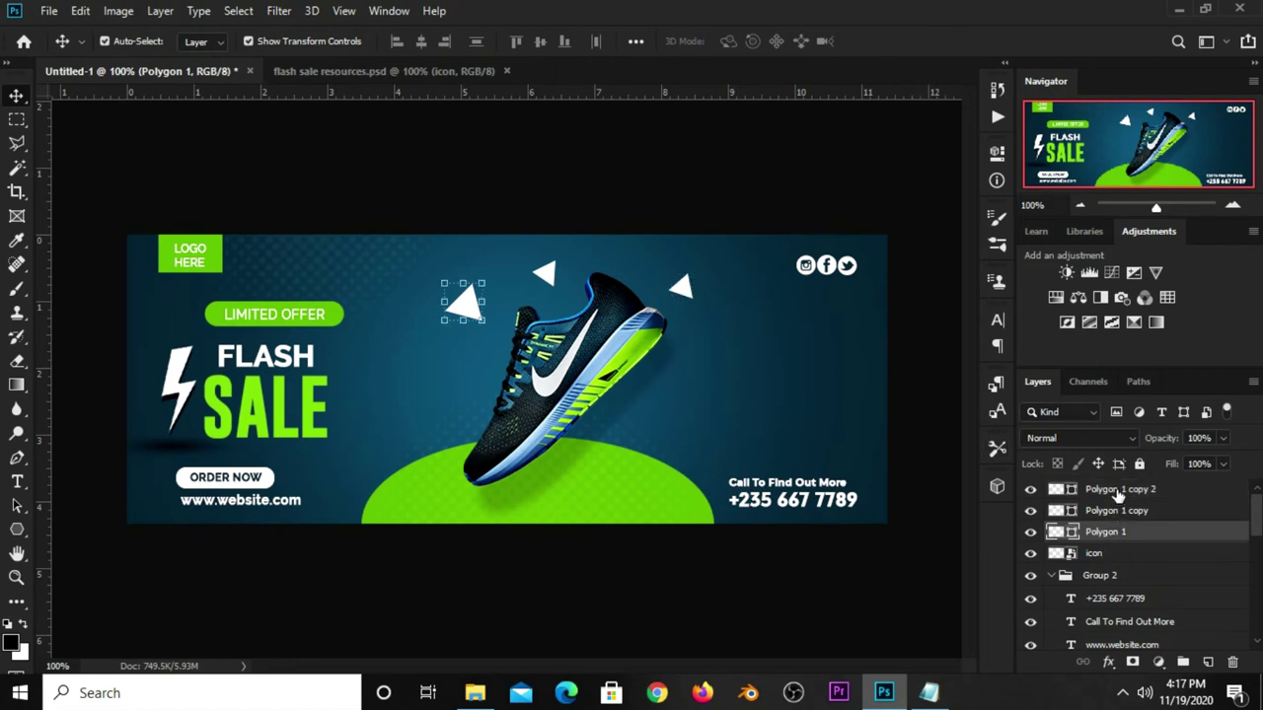
left_click(1119, 490, "shift")
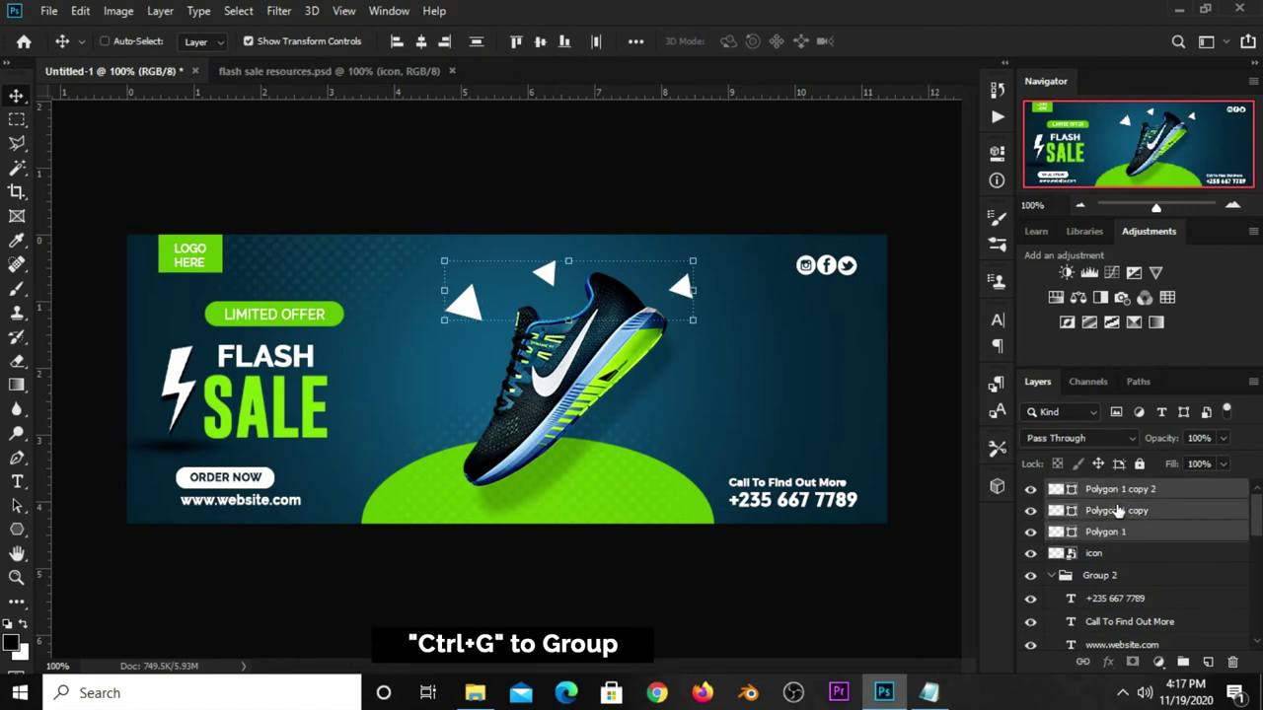
key("ctrl+g")
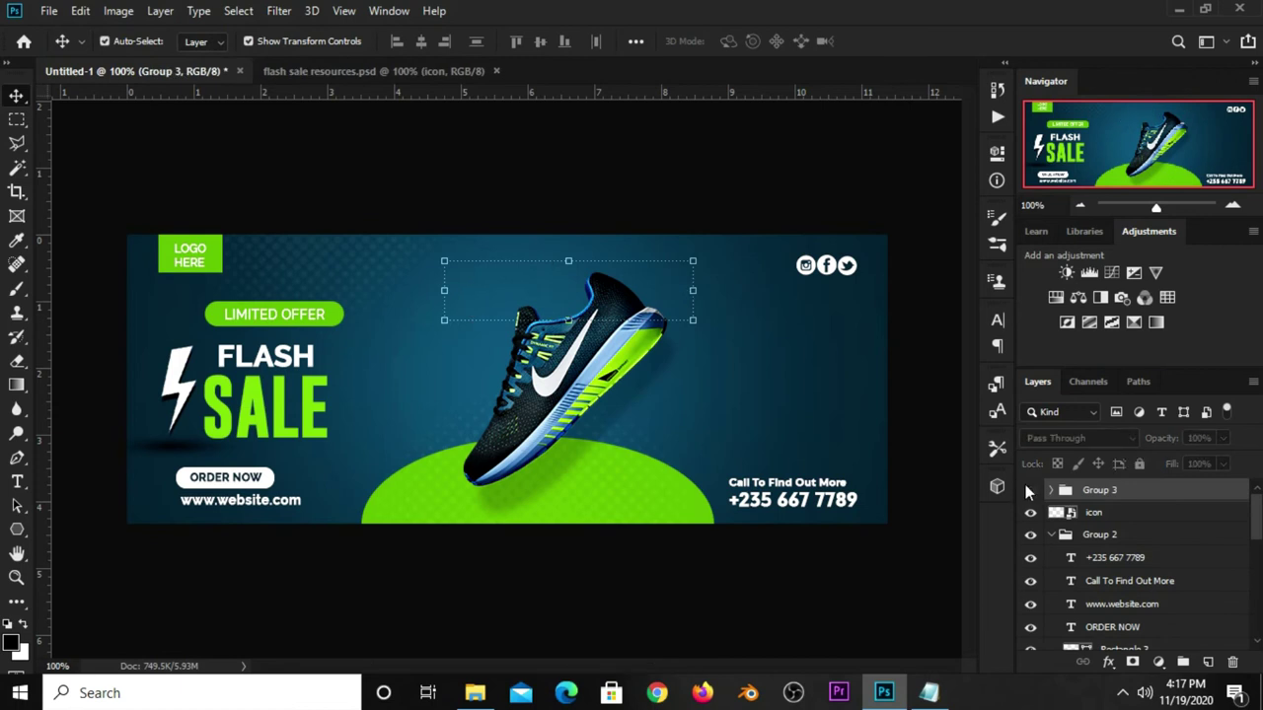
left_click(1028, 489)
left_click(1222, 438)
left_click_drag(1225, 464, 1159, 463)
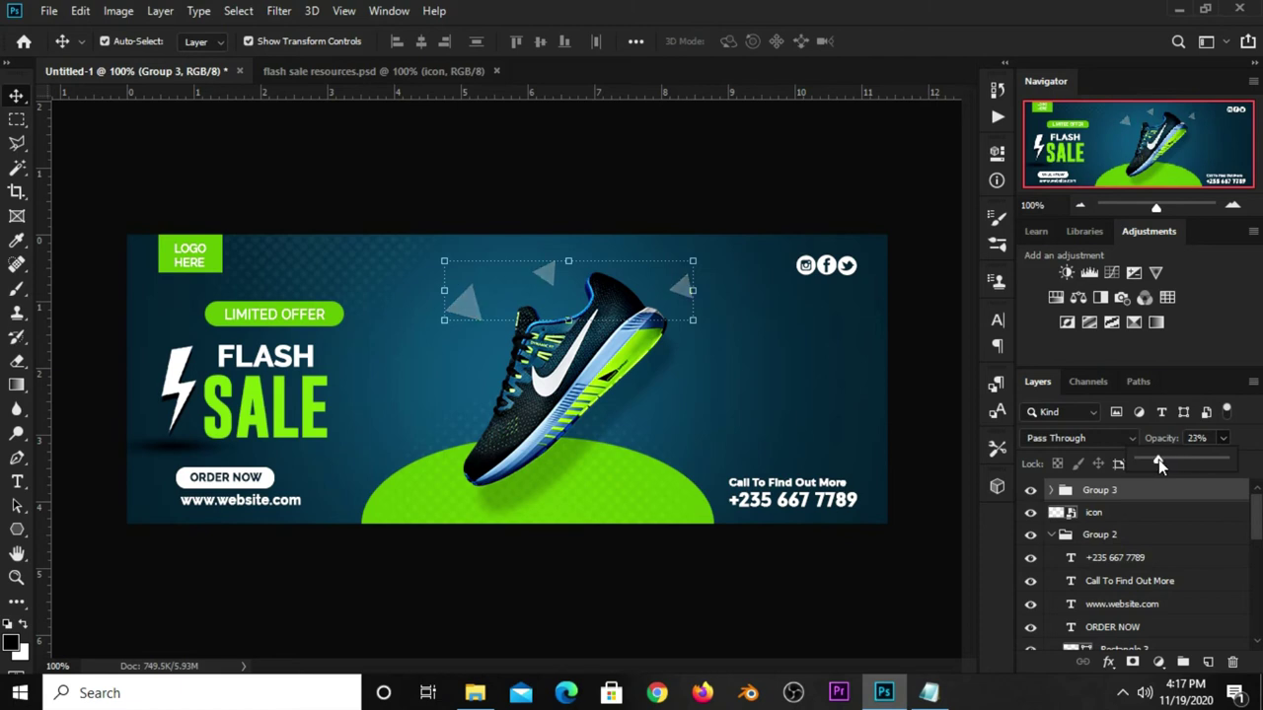
left_click(730, 206)
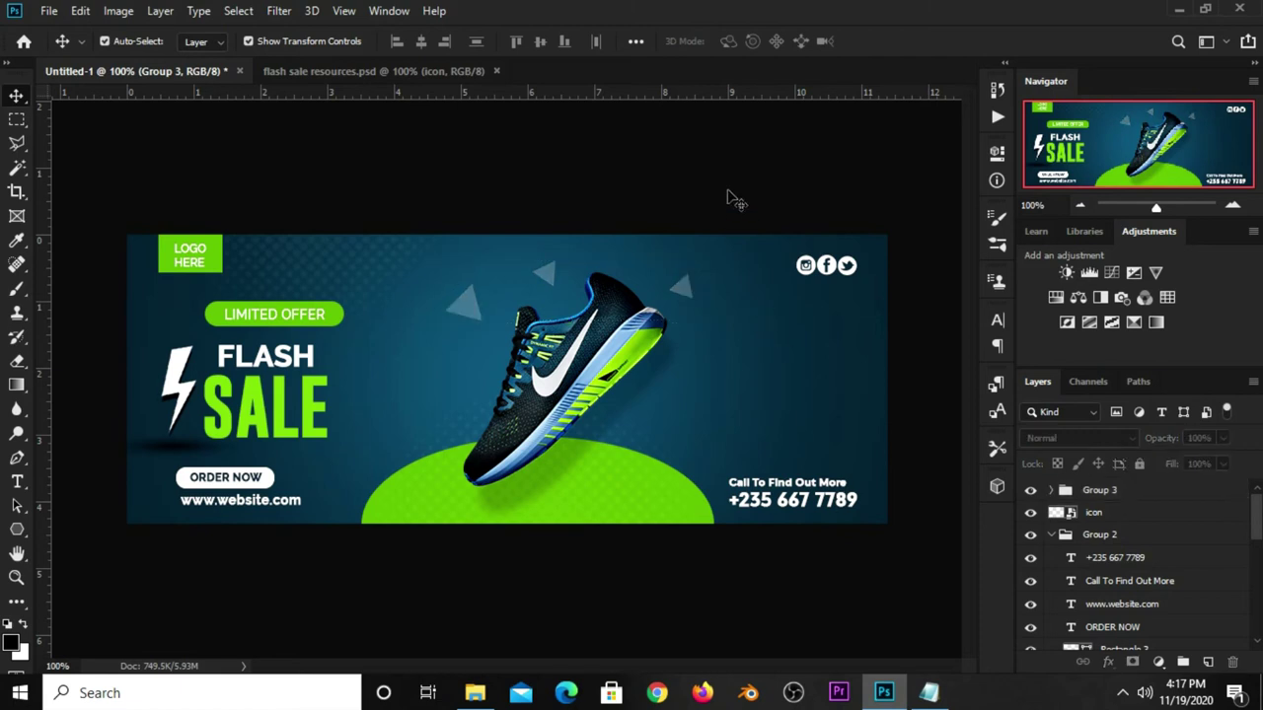
Move one triangle down beside the shoe's toe and rotate it
left_click_drag(459, 308, 457, 358)
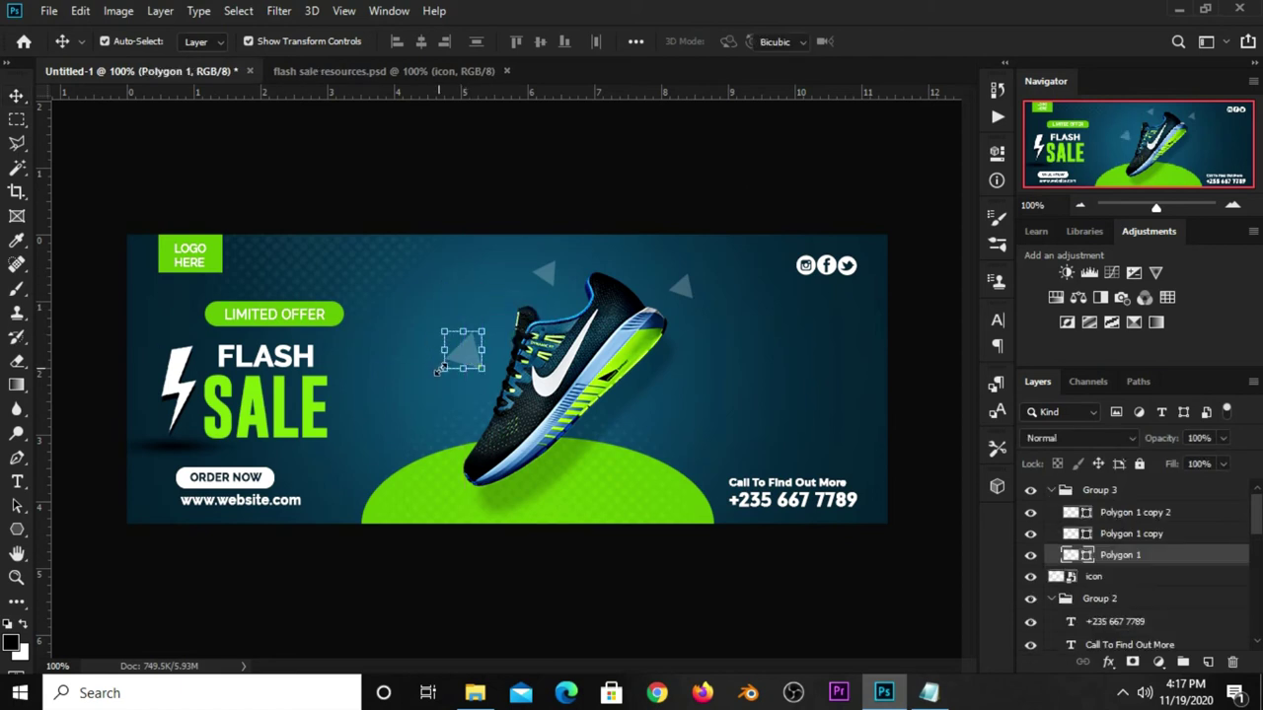
key("ctrl+t")
left_click_drag(441, 369, 498, 316)
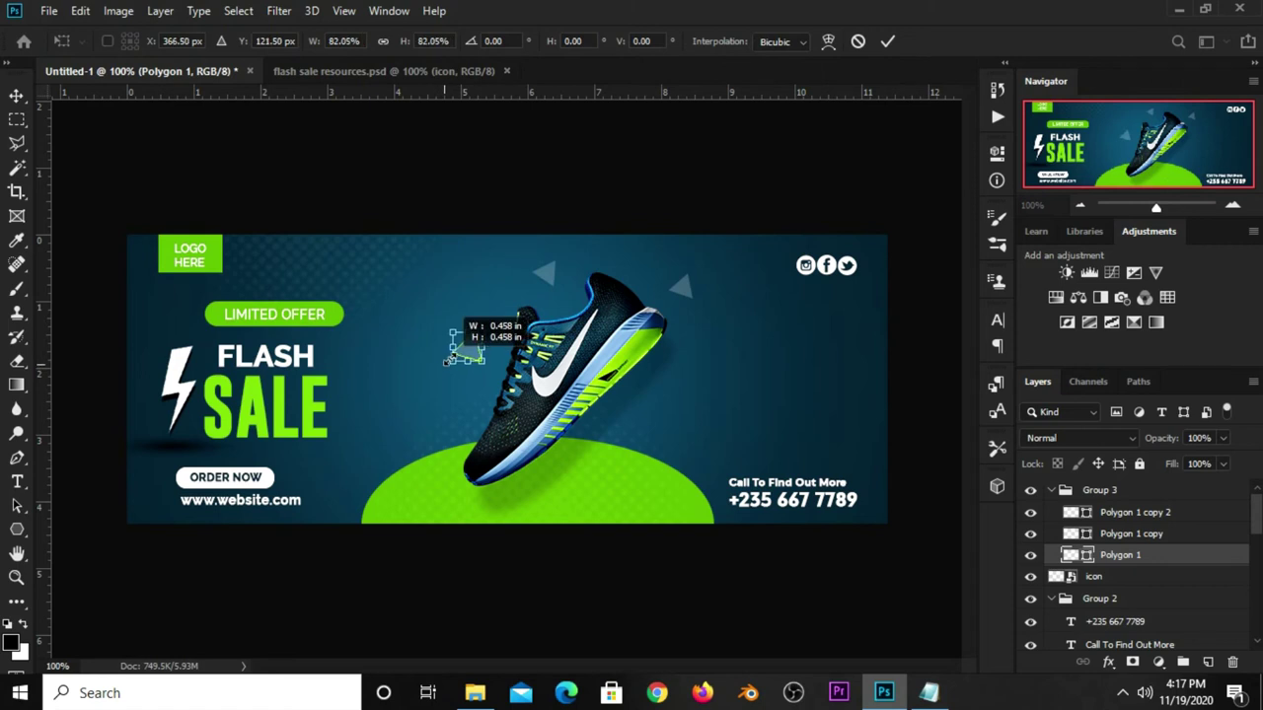
key("Return")
left_click(543, 184)
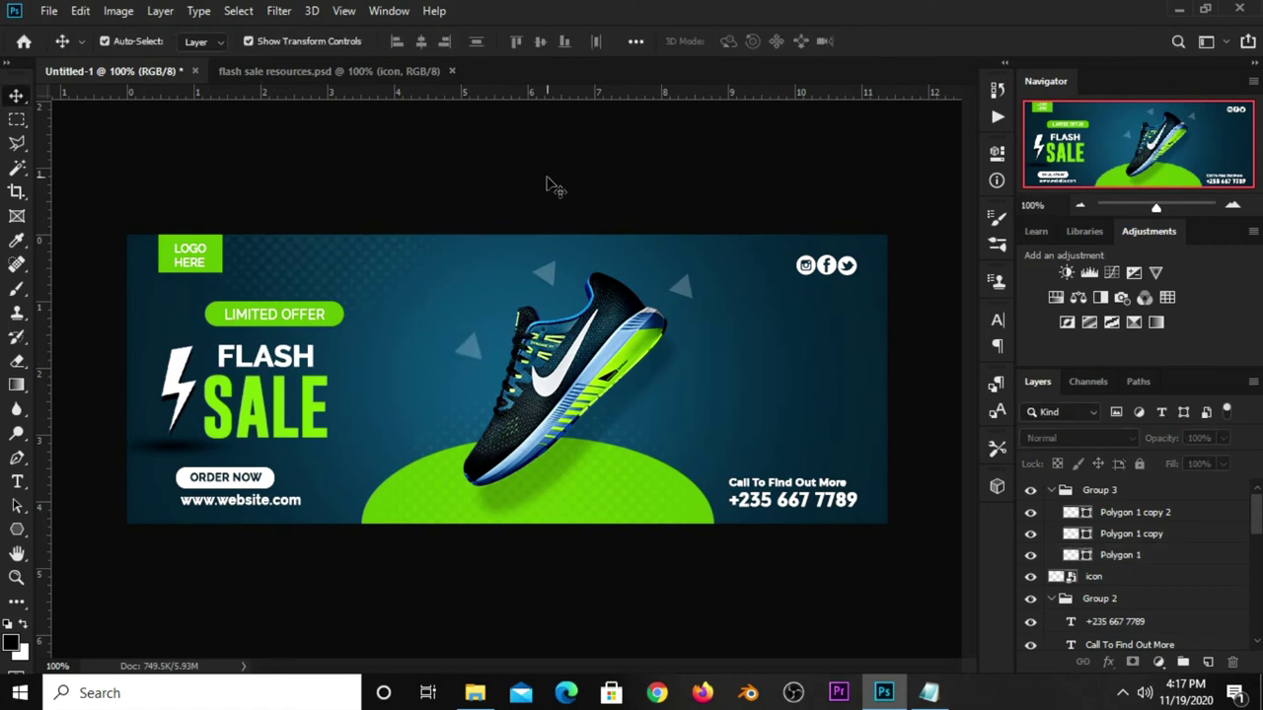
Draw a small ellipse ring with no fill and white outline on the banner's right side
left_click(16, 531)
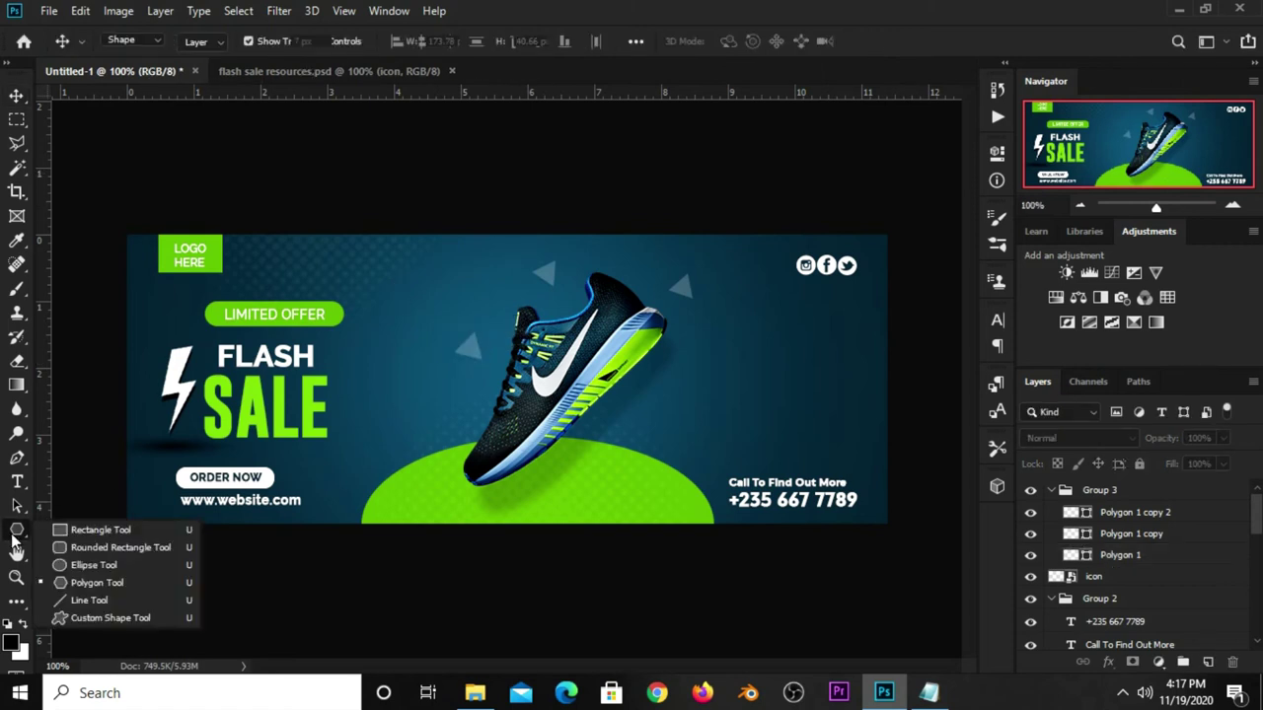
left_click(65, 564)
left_click(204, 40)
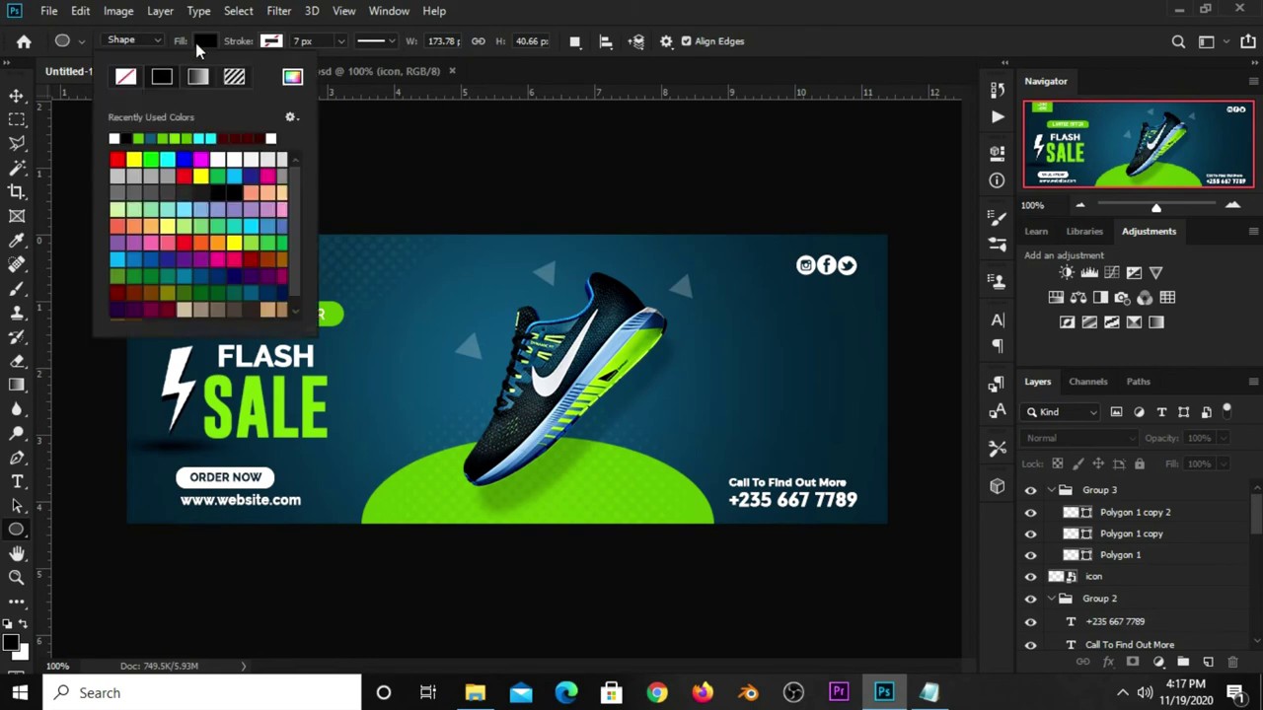
left_click(128, 77)
left_click(283, 42)
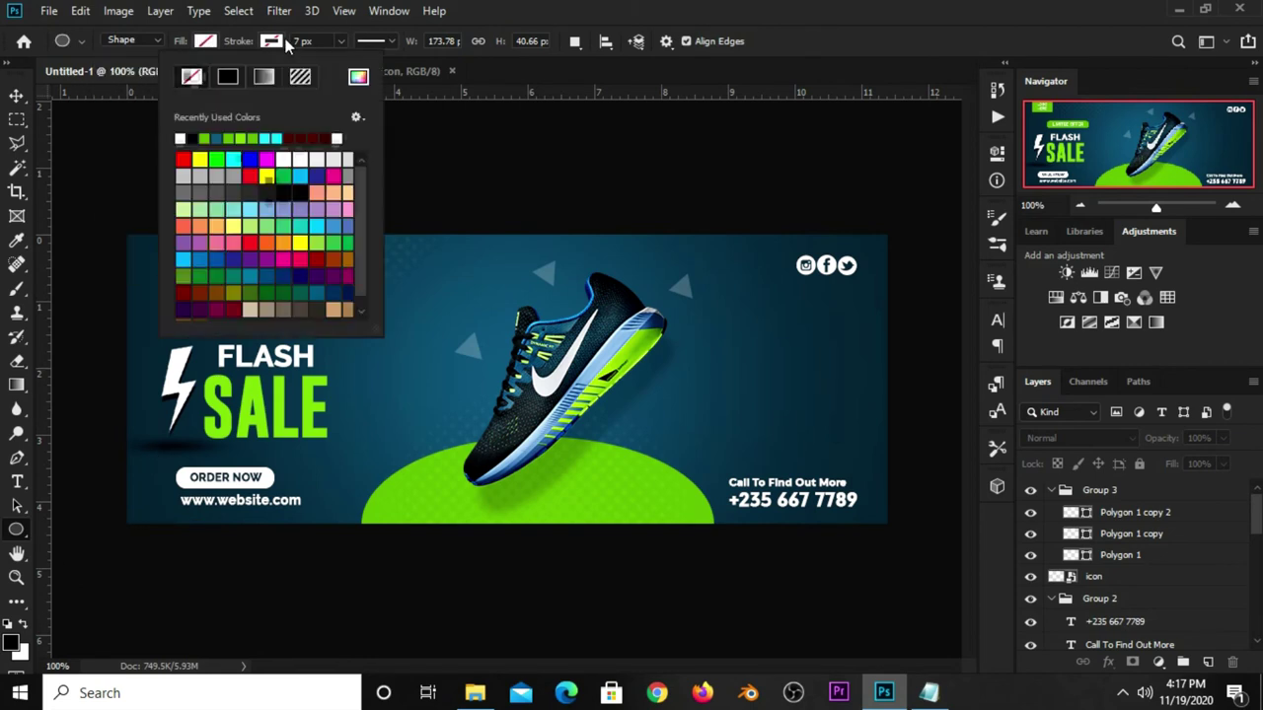
left_click(182, 140)
left_click(860, 44)
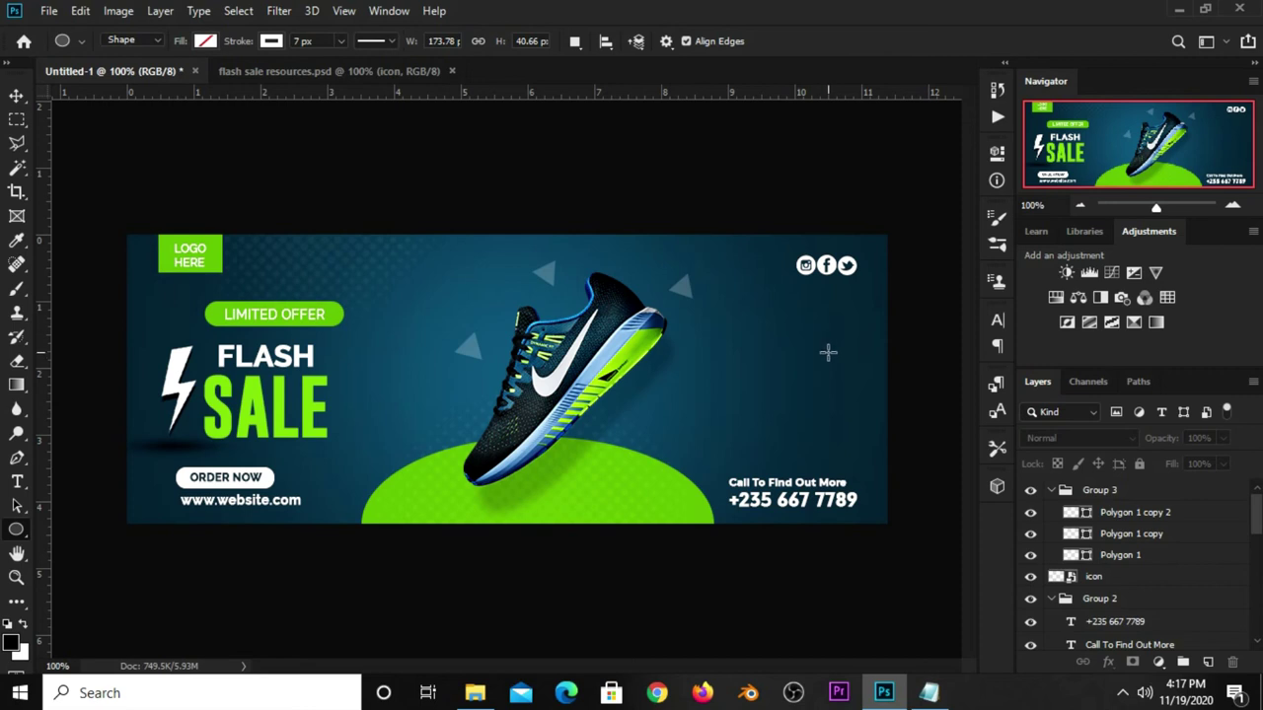
mouse_move(839, 419)
left_mouse_down()
mouse_move(874, 395)
mouse_move(846, 428)
mouse_move(859, 426)
left_mouse_up()
Set the ring's stroke width to 5 px
left_click(944, 145)
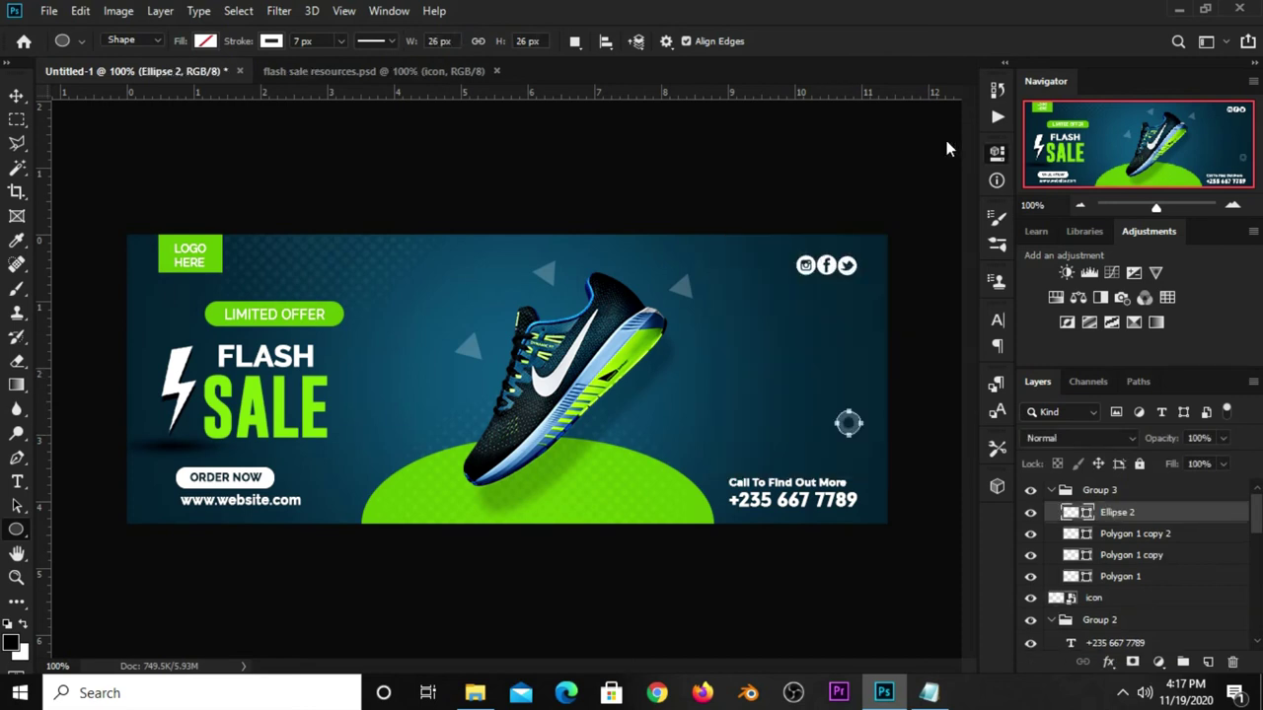
left_click(996, 161)
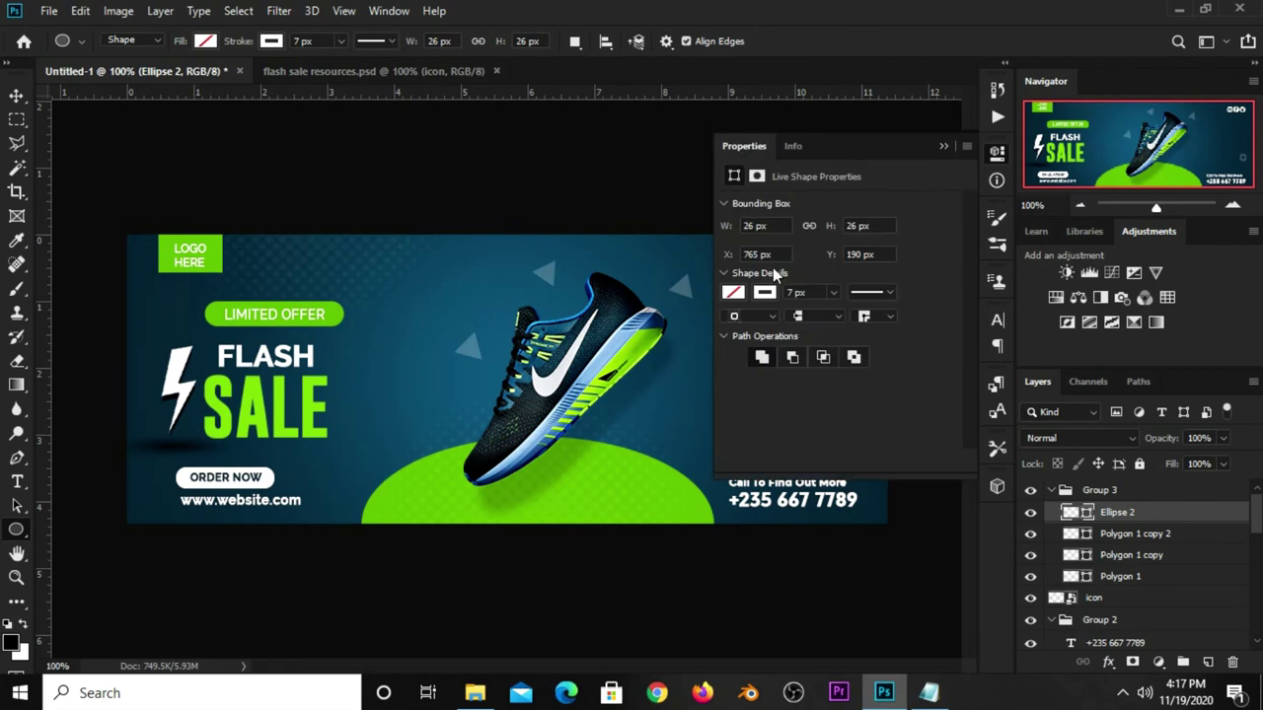
left_click(833, 292)
left_click(813, 293)
key("Return")
left_click(942, 147)
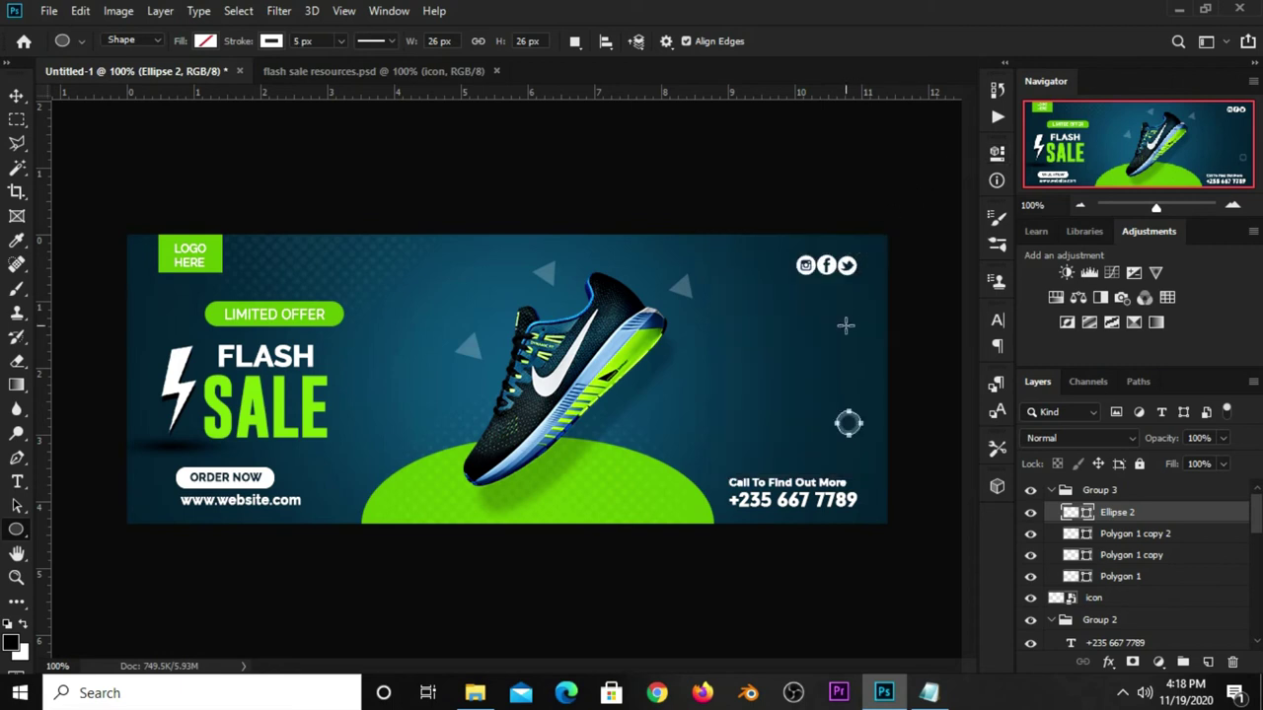
Move Ellipse 2 above Group 3 and give it Soft Light blending at 40% opacity
key("v")
left_click_drag(1087, 515, 1092, 483)
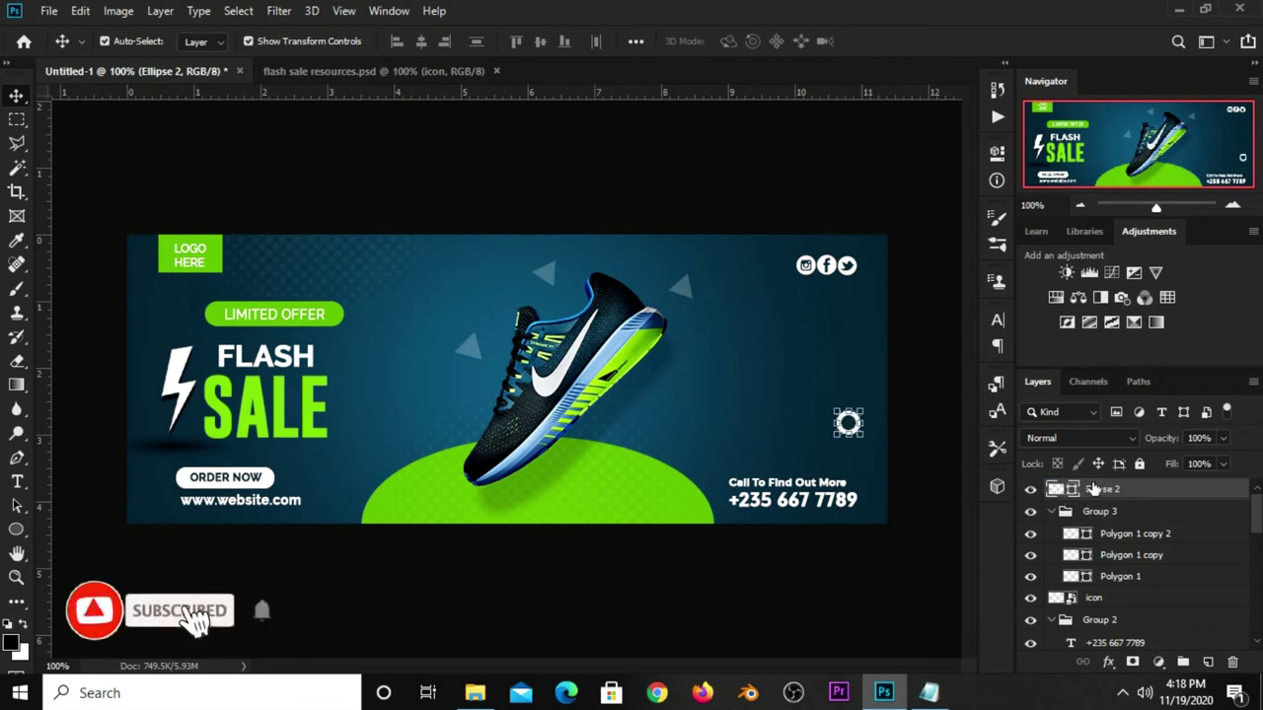
left_click(849, 425)
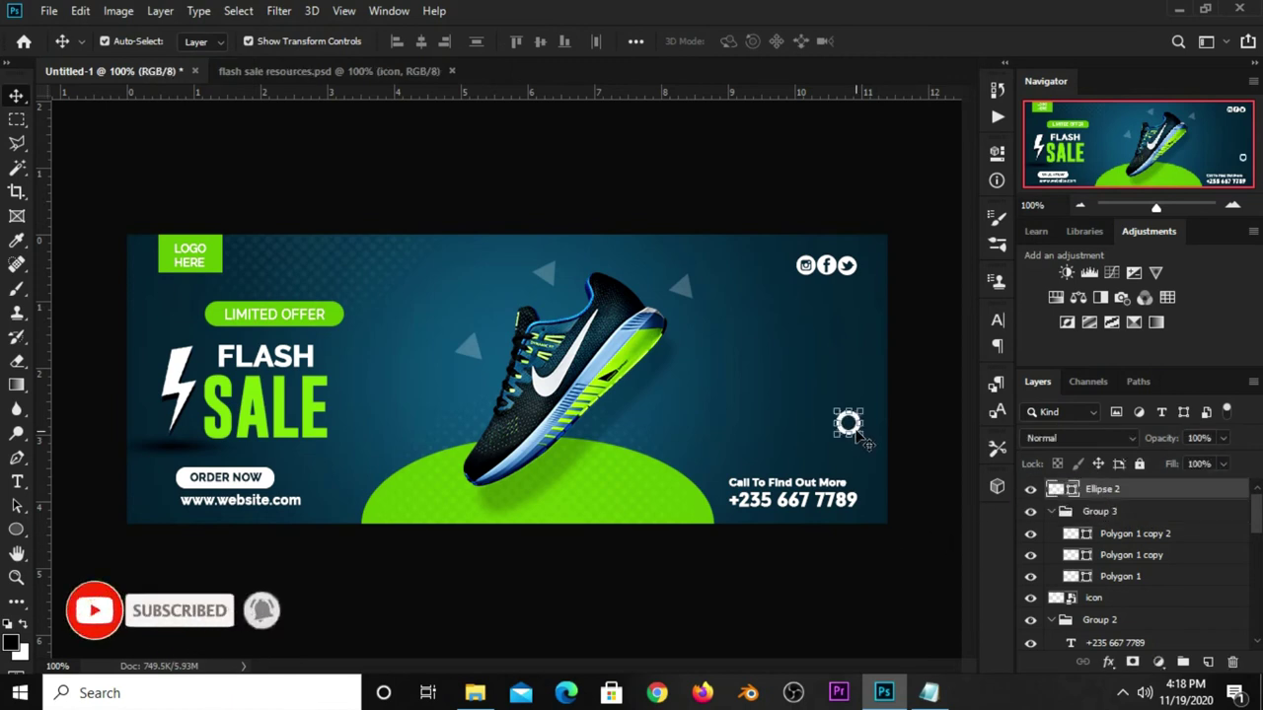
left_click(1049, 437)
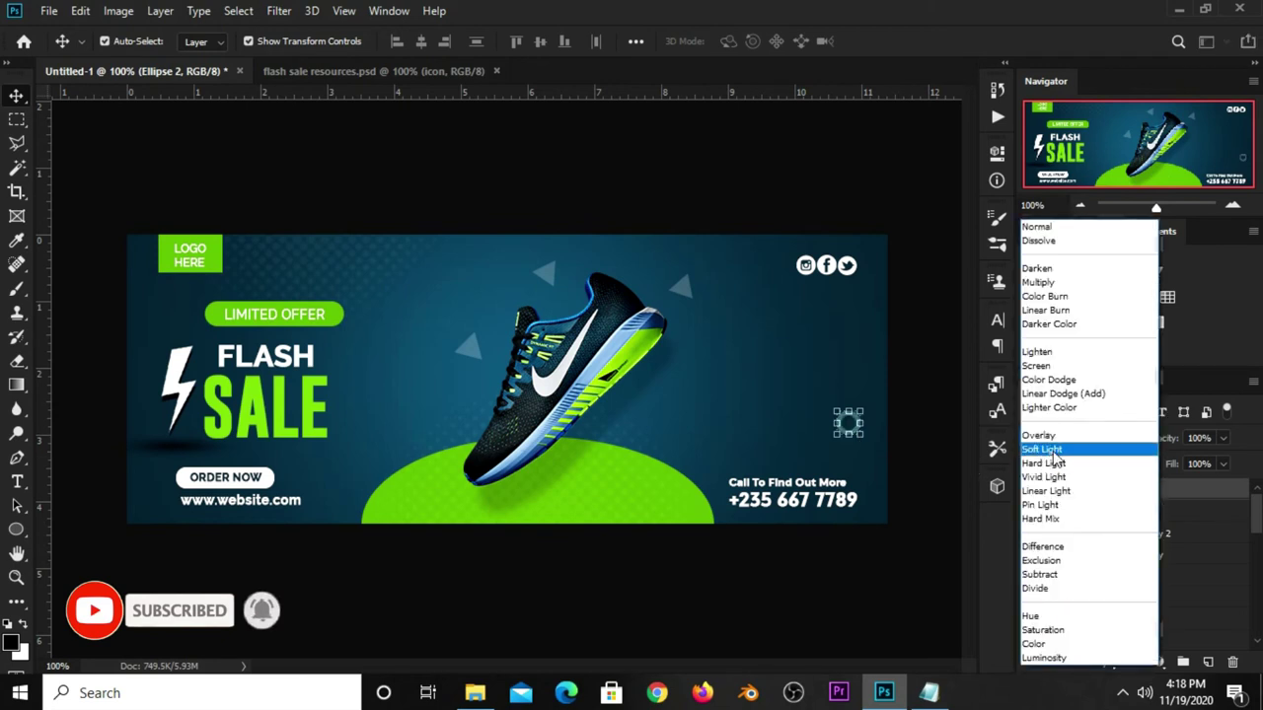
left_click(1053, 451)
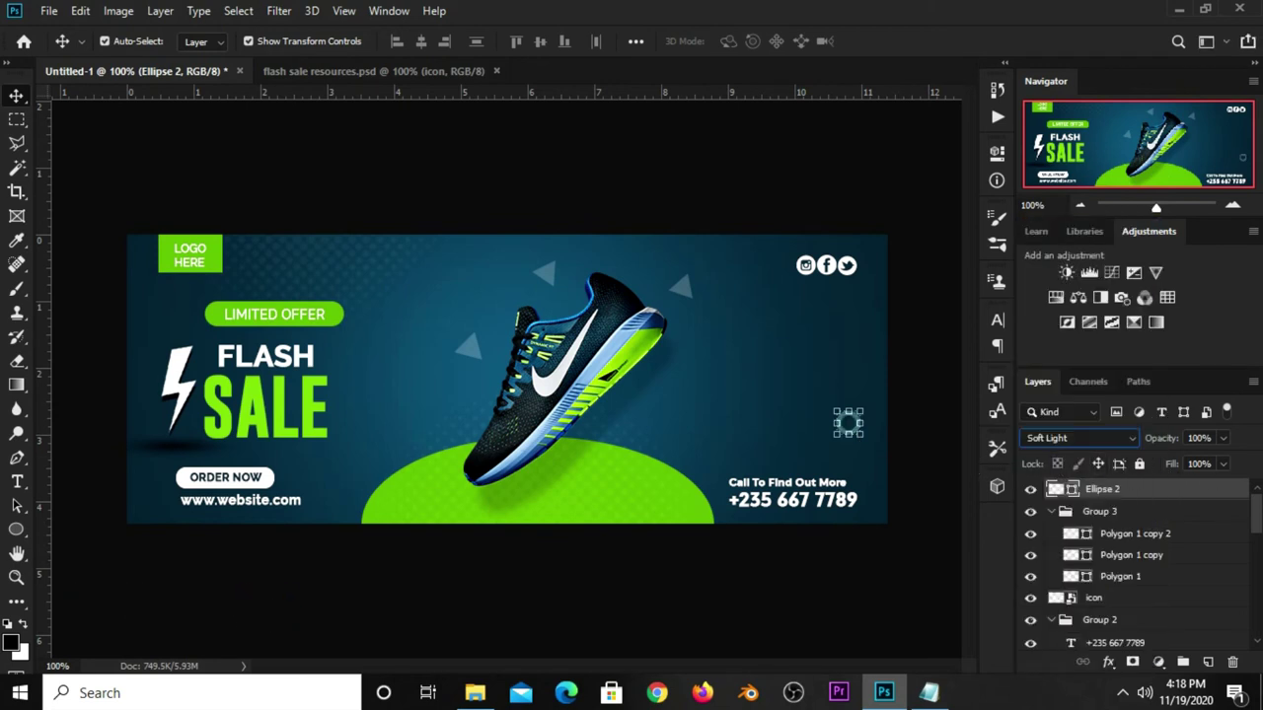
left_click(1221, 438)
left_click_drag(1197, 465, 1175, 466)
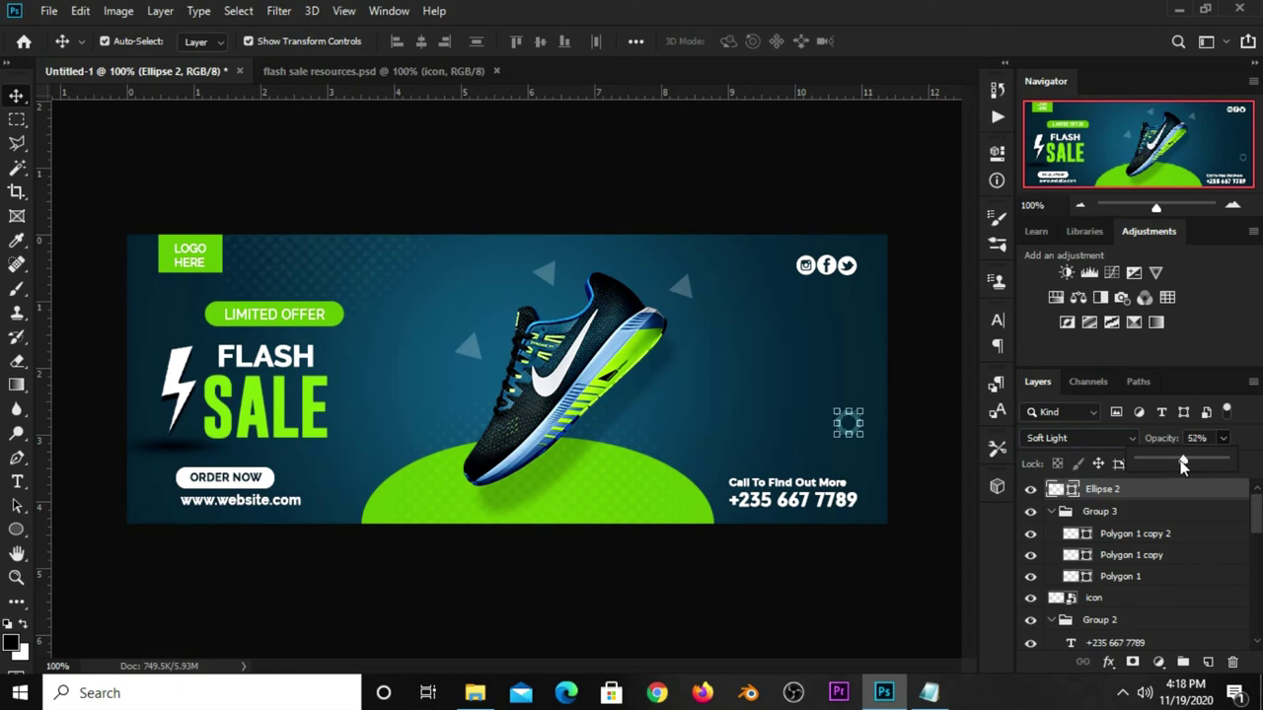
left_click(908, 558)
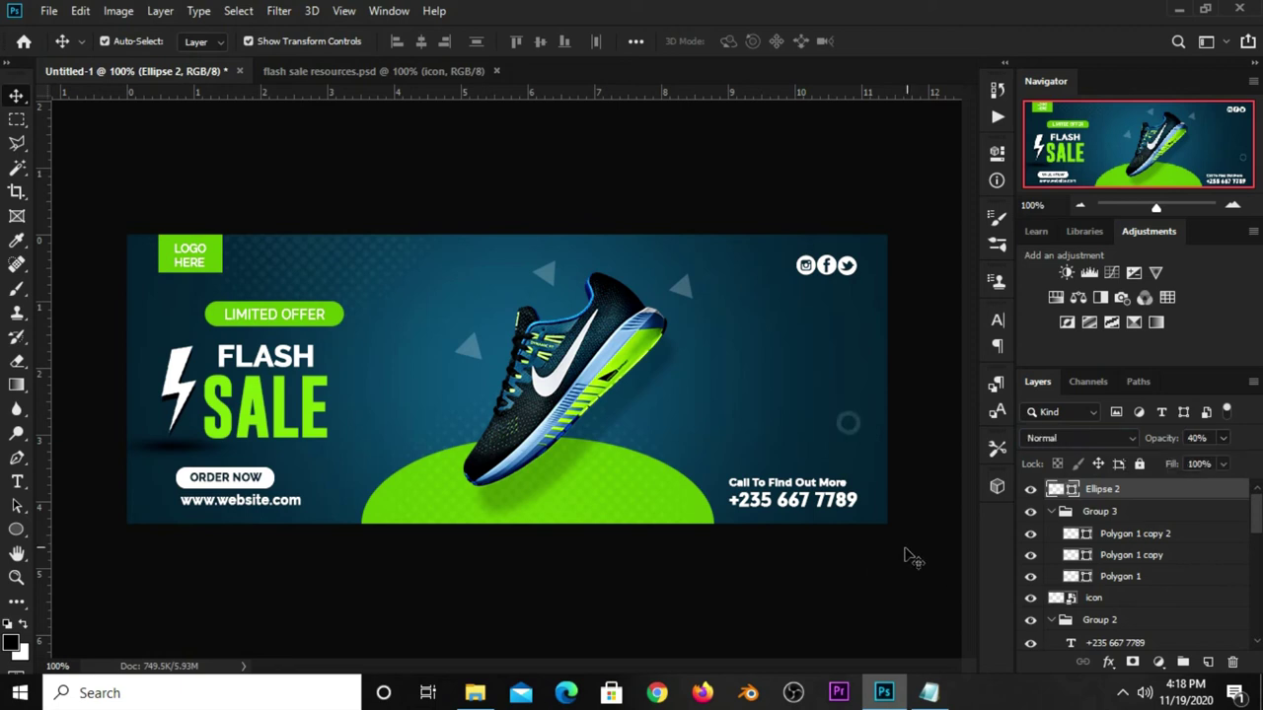
Duplicate the faint ring twice, placing copies beside the social icons and near the sneaker
left_click(1093, 490)
key("ctrl+j")
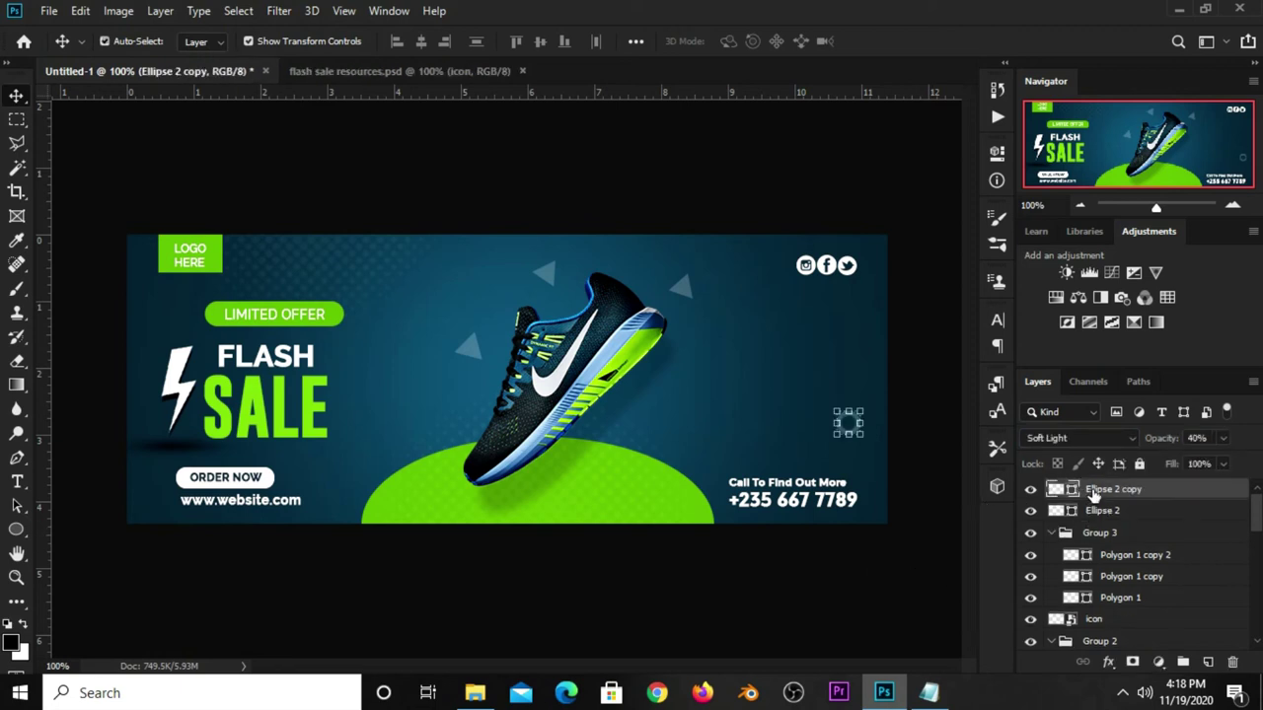
key("ctrl+t")
mouse_move(849, 416)
left_mouse_down()
mouse_move(775, 244)
mouse_move(744, 294)
mouse_move(762, 252)
left_mouse_up()
key("Return")
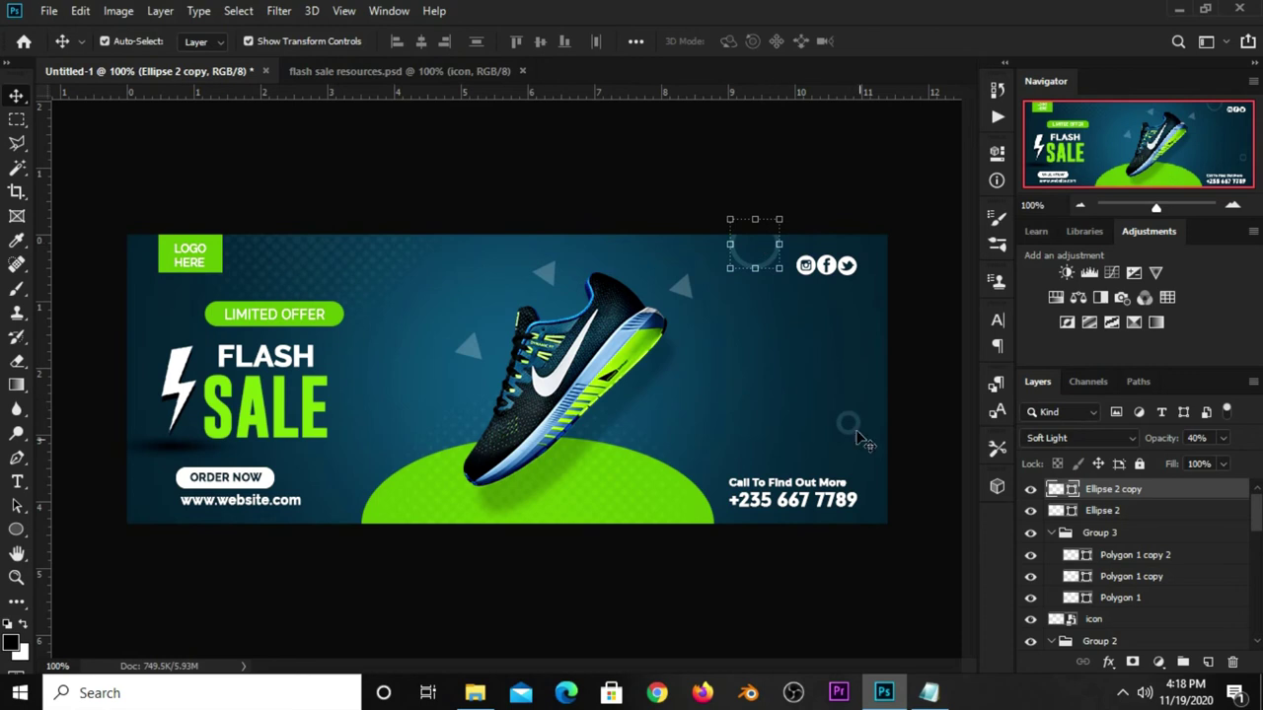
left_click(847, 433, "ctrl")
key("ctrl+j")
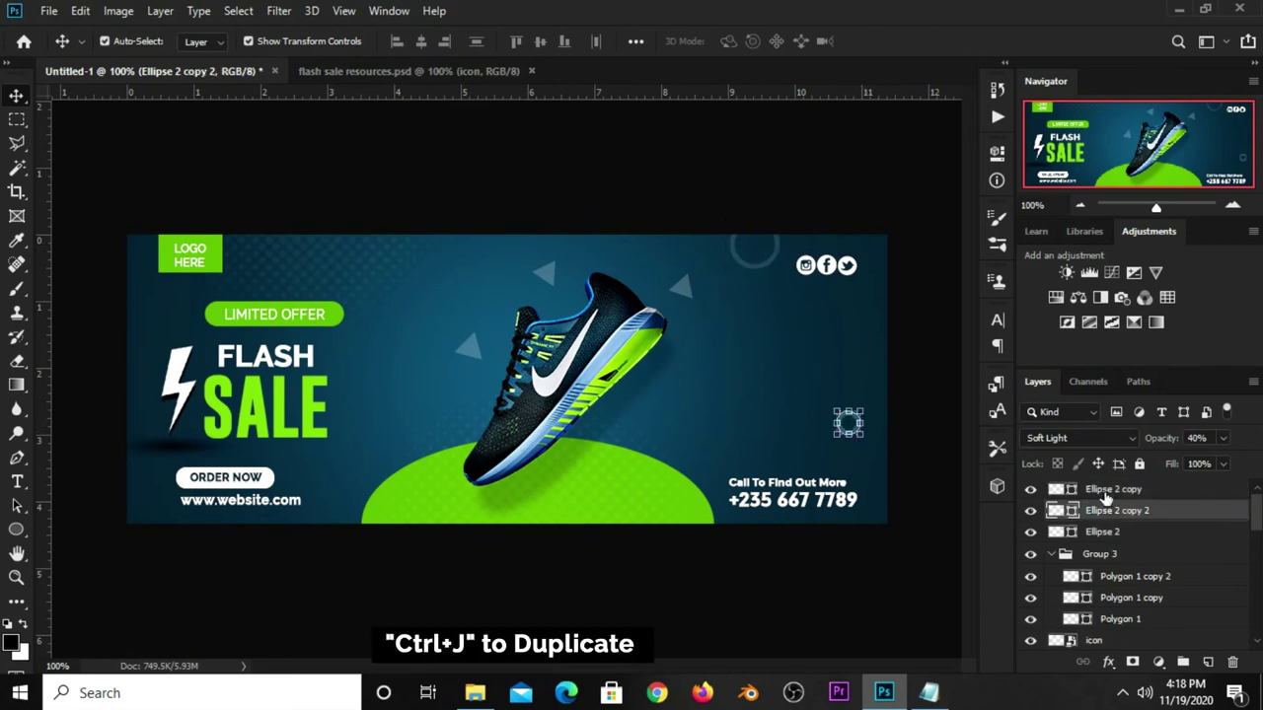
key("ctrl+t")
mouse_move(845, 424)
left_mouse_down()
mouse_move(692, 436)
mouse_move(703, 446)
left_mouse_up()
key("Return")
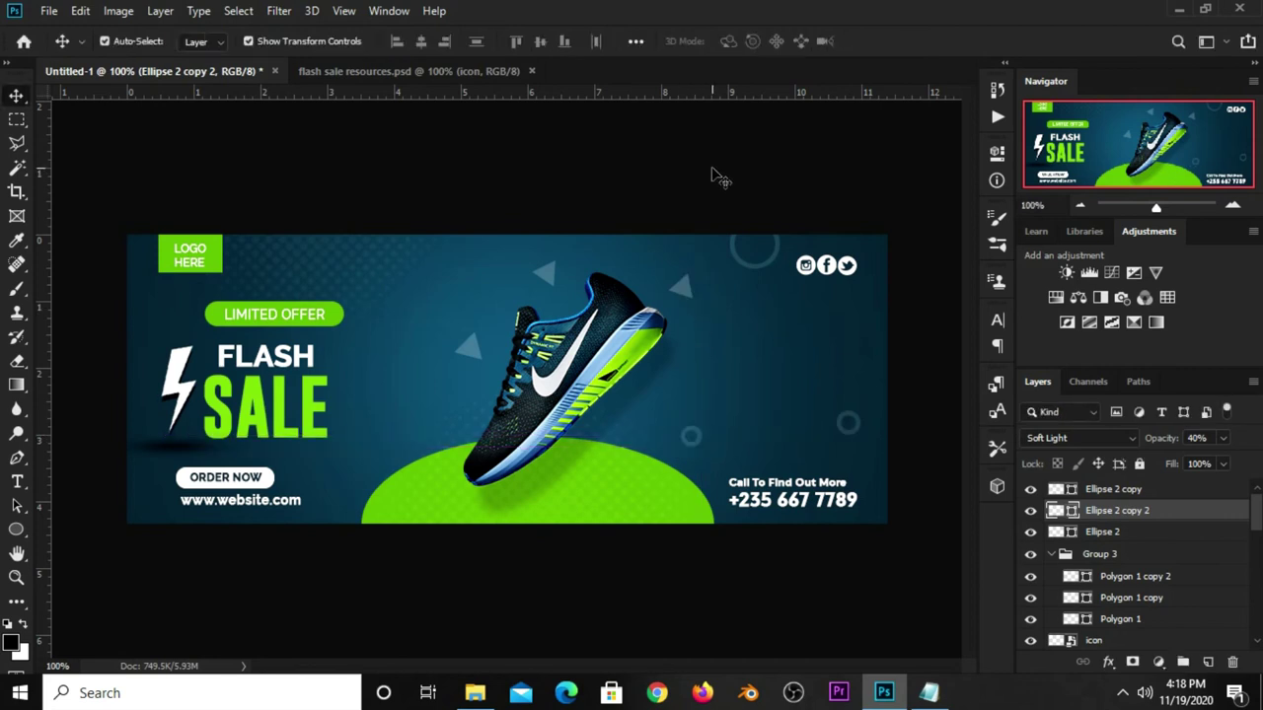
left_click(716, 175)
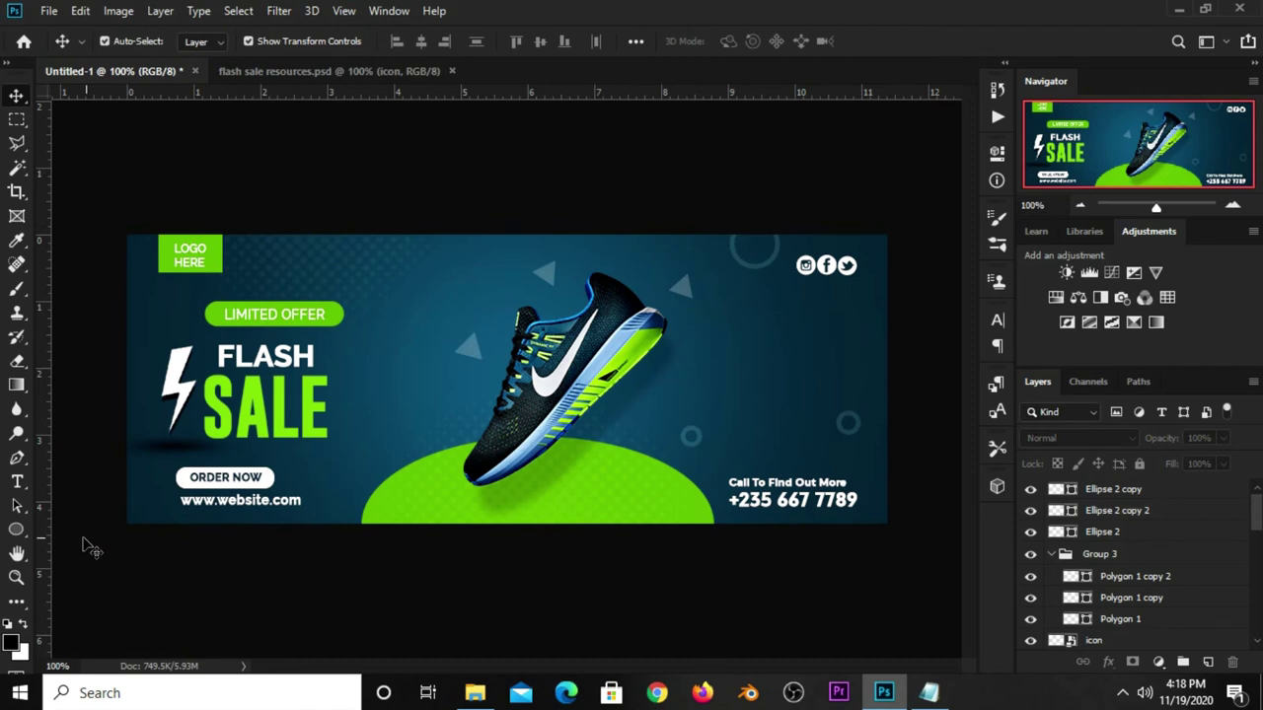
Draw a large circle with the Ellipse Tool to the right of the sneaker
left_click(16, 532)
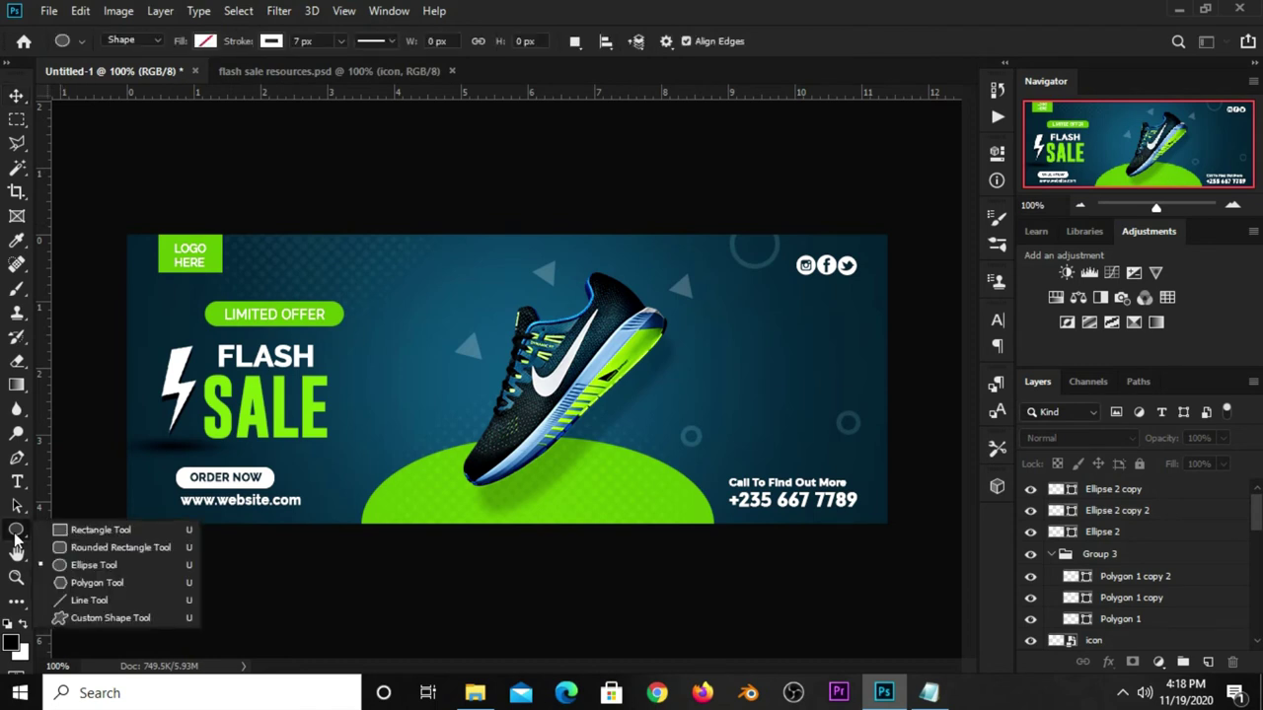
left_click(87, 567)
left_click_drag(799, 315, 714, 415)
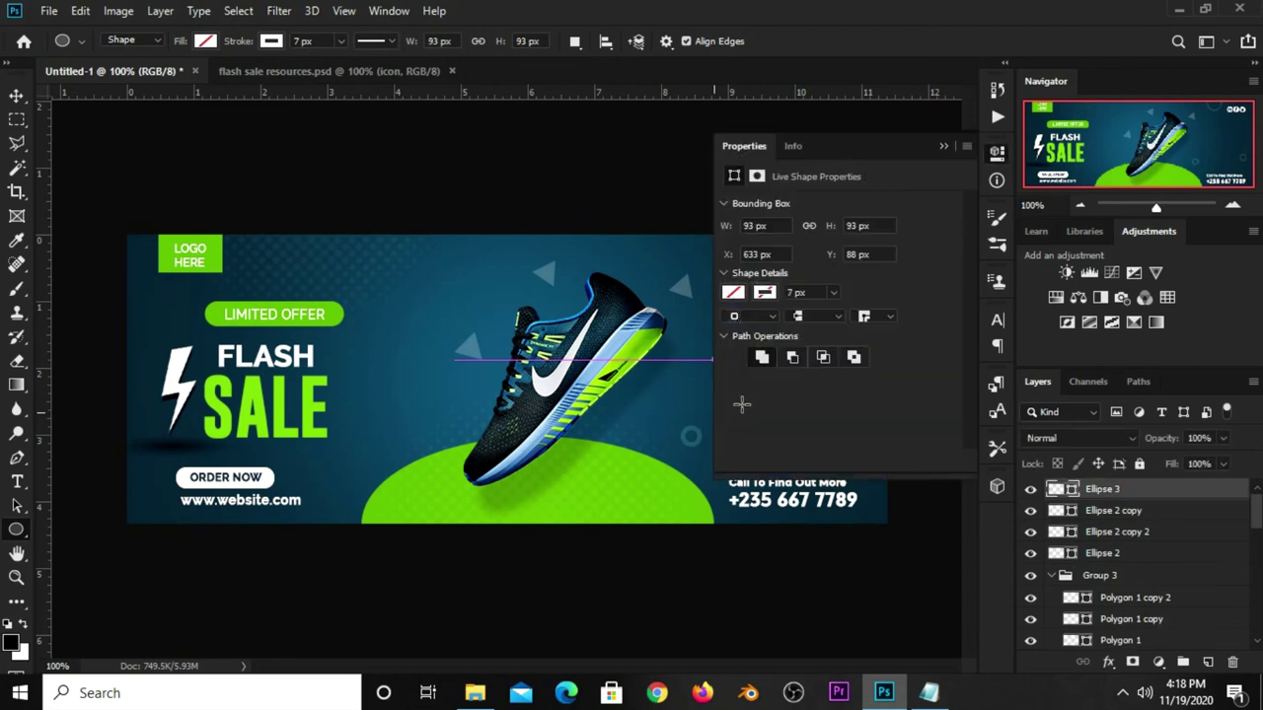
left_click(943, 146)
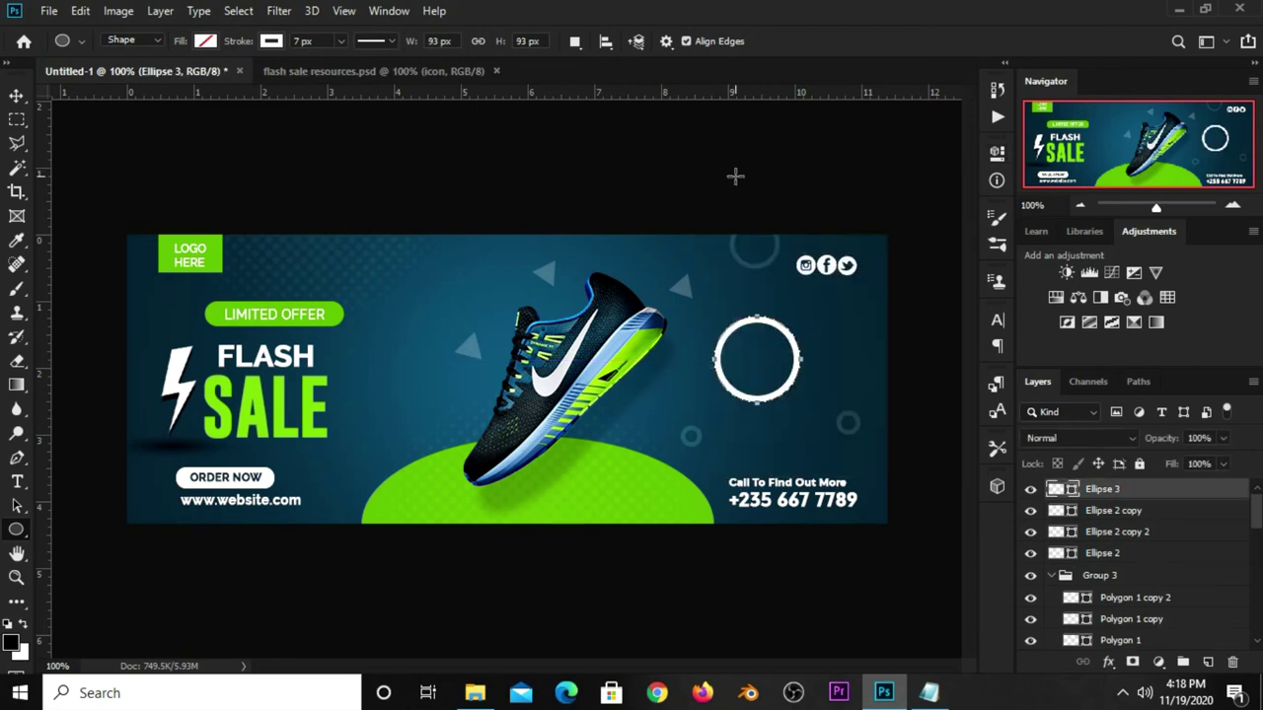
key("c")
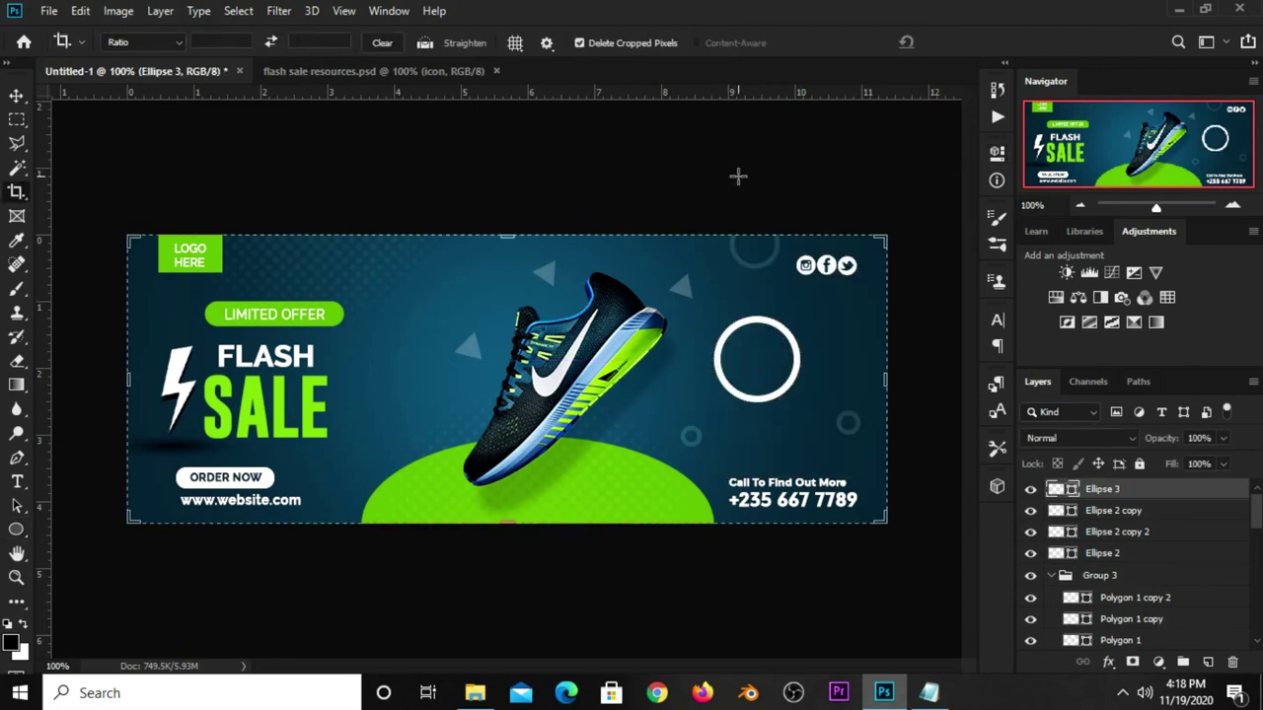
key("v")
left_click(759, 182)
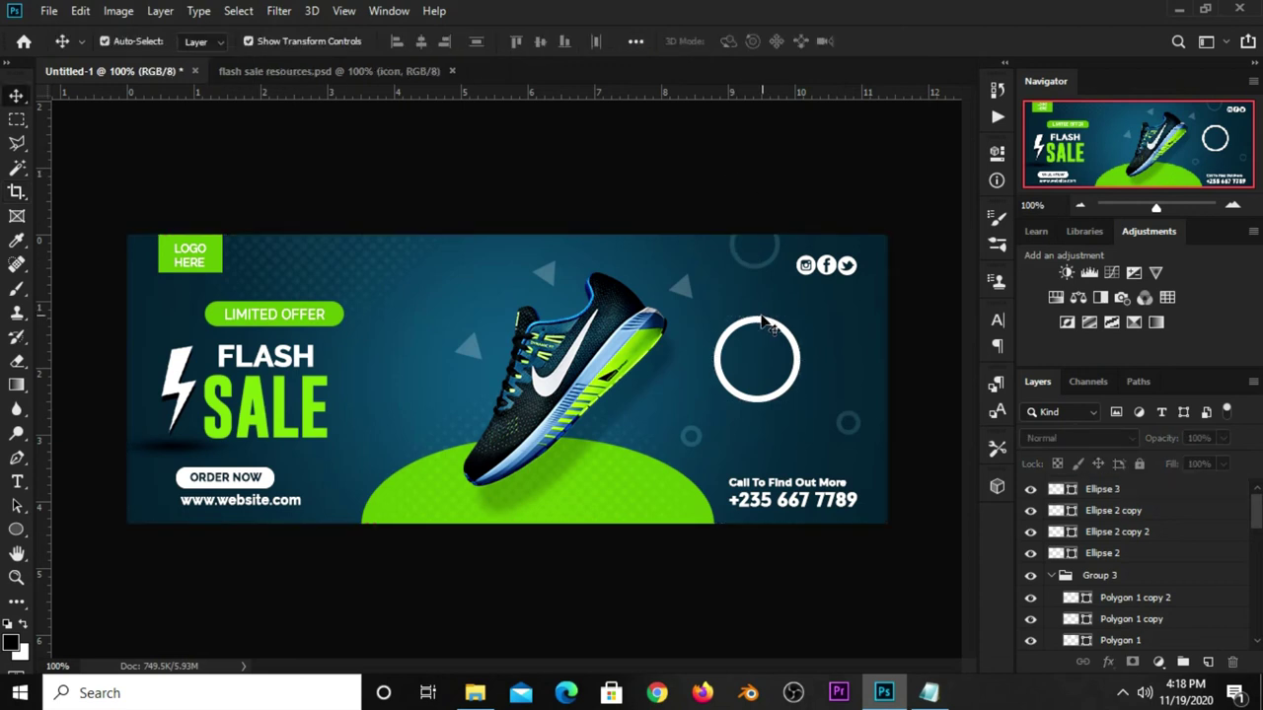
left_click(778, 329)
left_click_drag(777, 330, 775, 341)
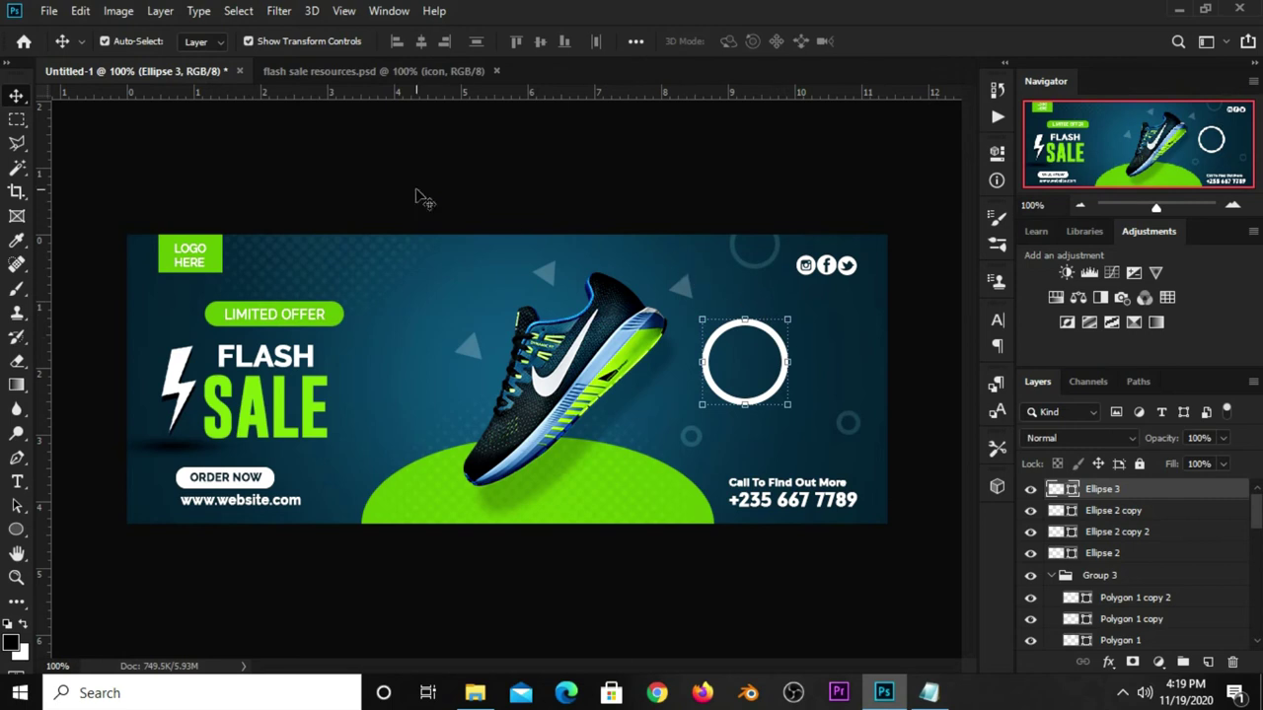
Fill the circle with the banner's green, #62b609
left_click(16, 530)
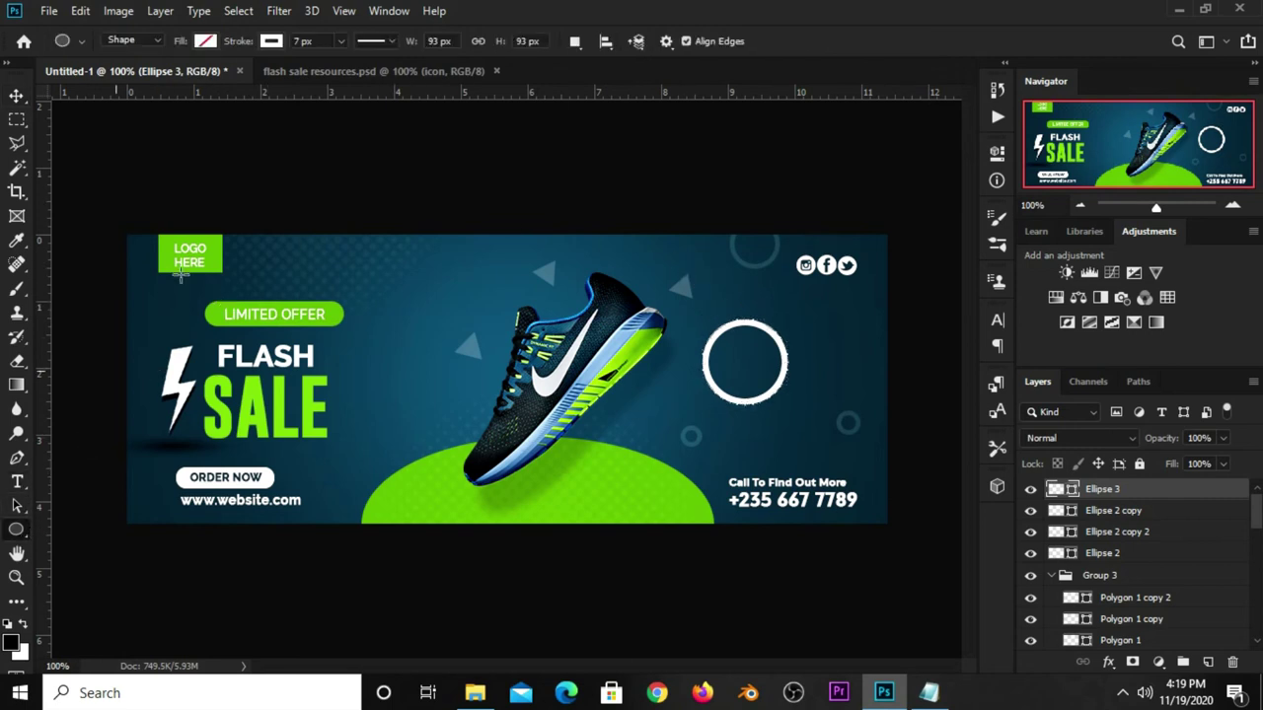
left_click(205, 42)
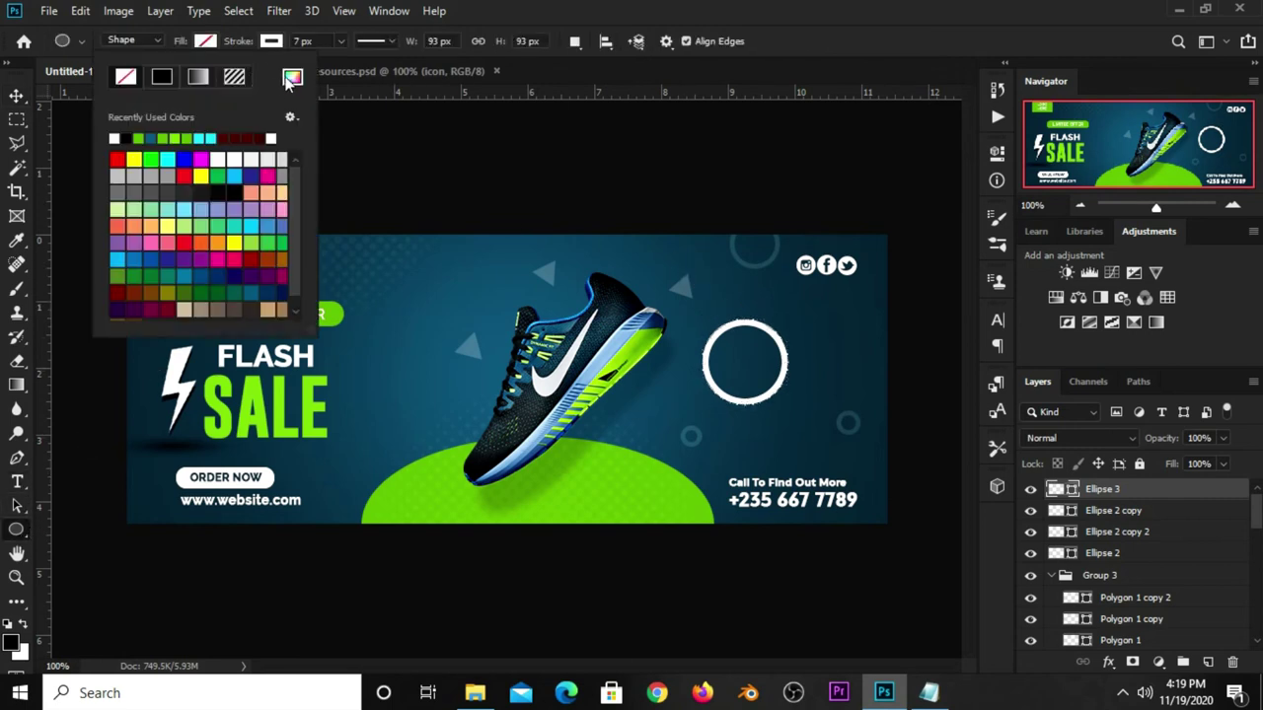
left_click(291, 78)
left_click(395, 500)
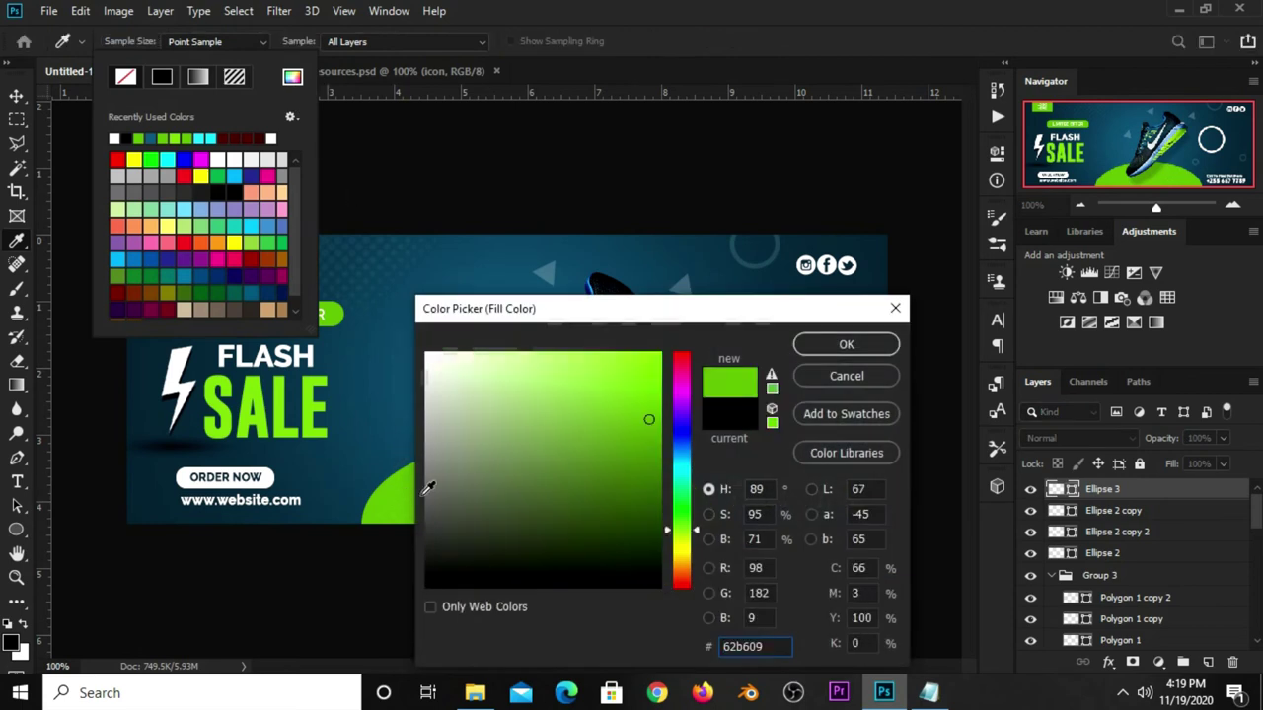
left_click_drag(786, 647, 720, 646)
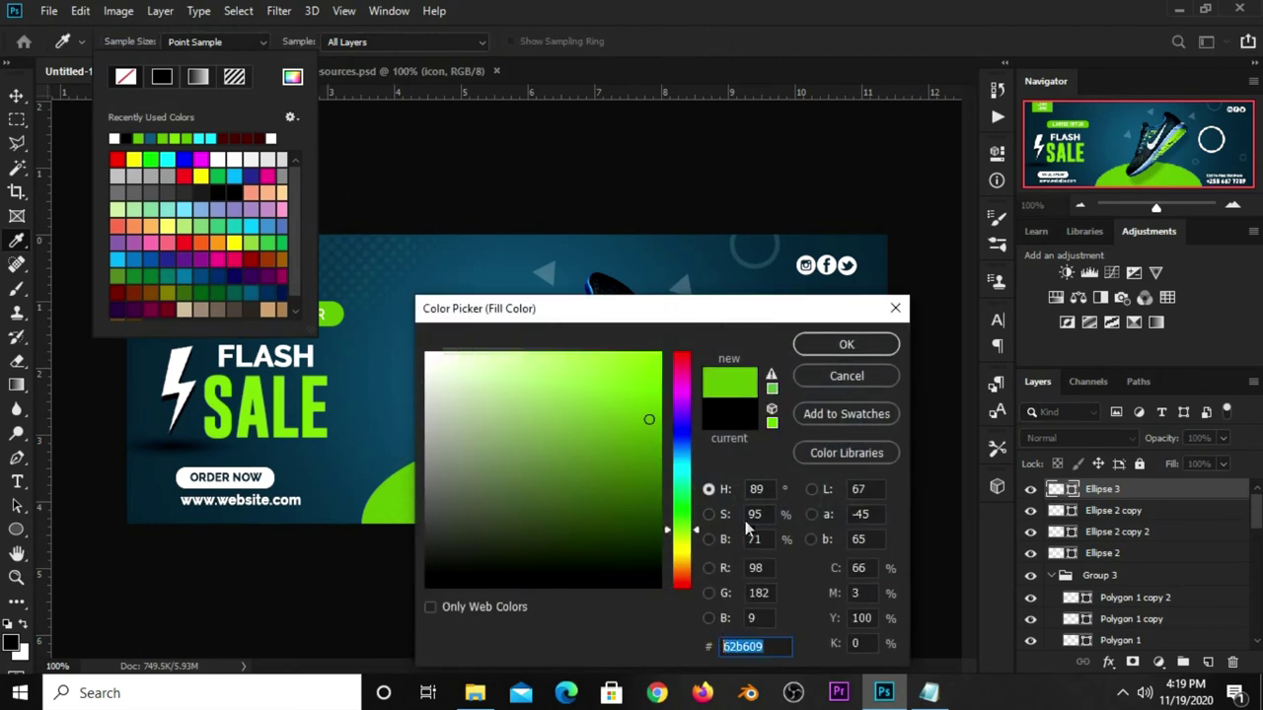
left_click(841, 344)
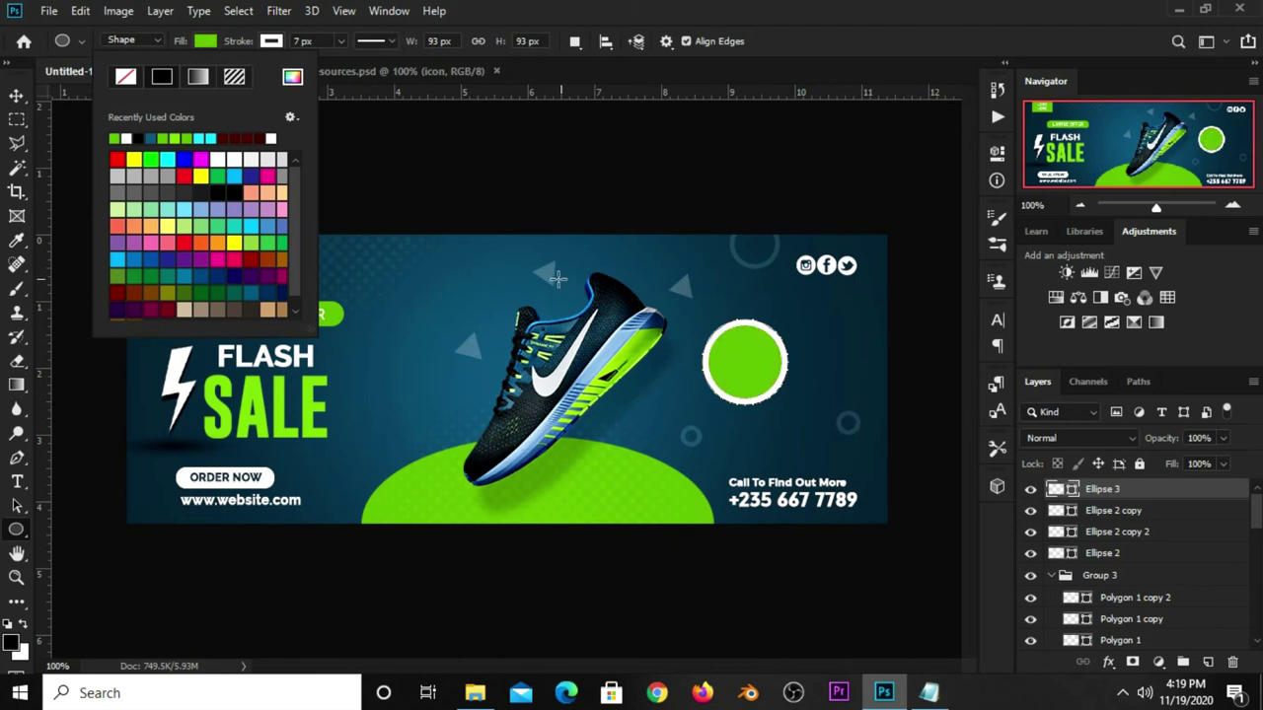
left_click(17, 95)
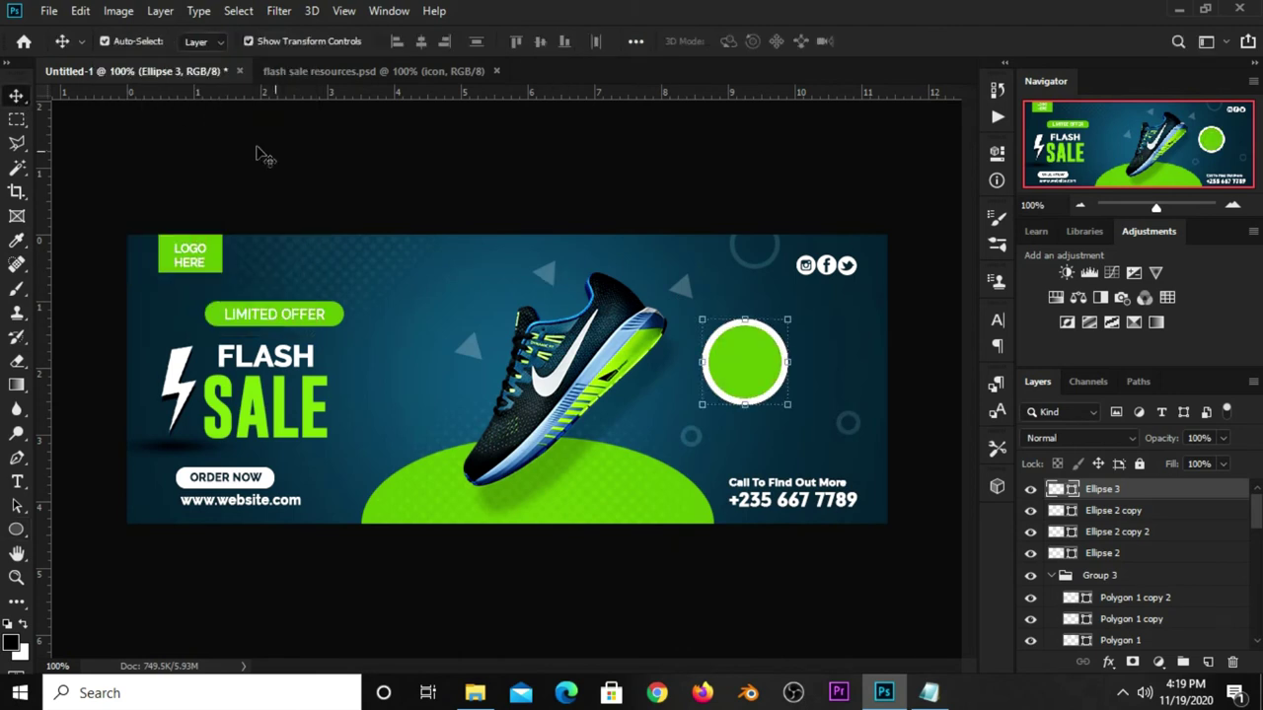
Move the green circle right and enlarge it to about 105%
left_click(338, 175)
left_click(723, 363)
mouse_move(723, 363)
left_mouse_down()
mouse_move(768, 367)
mouse_move(742, 412)
left_mouse_up()
key("ctrl+t")
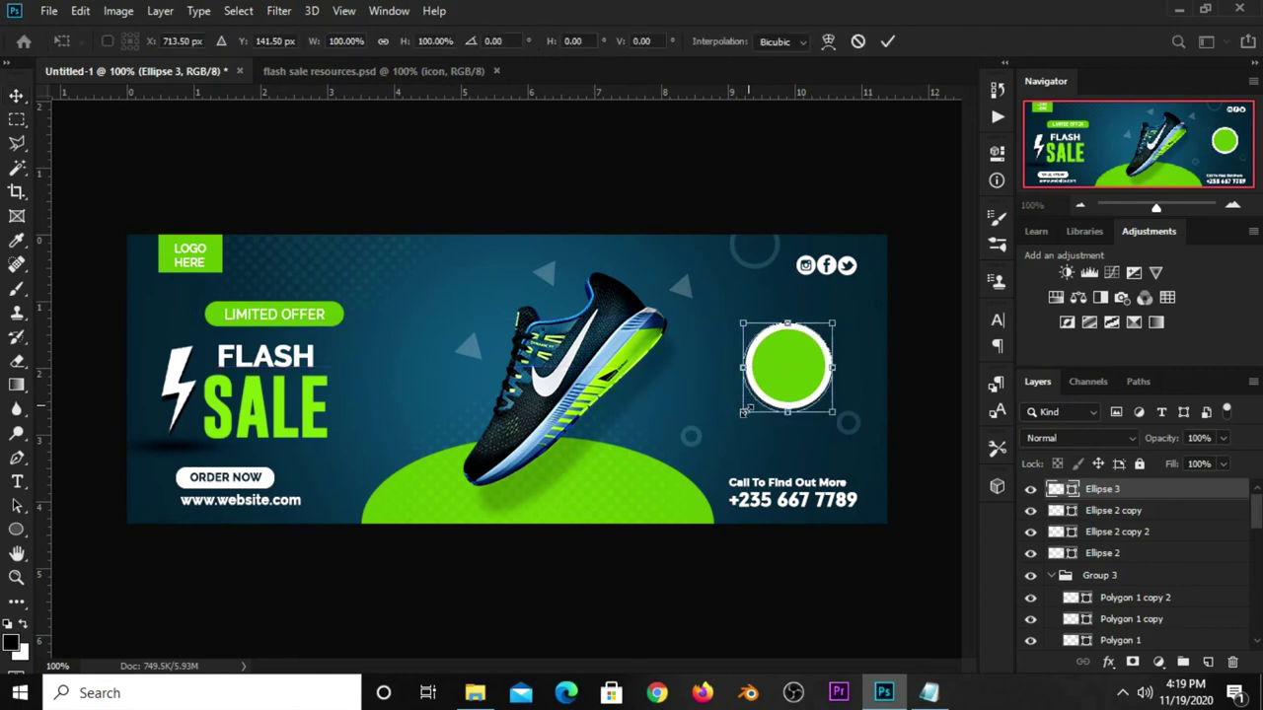
left_click_drag(782, 357, 779, 365)
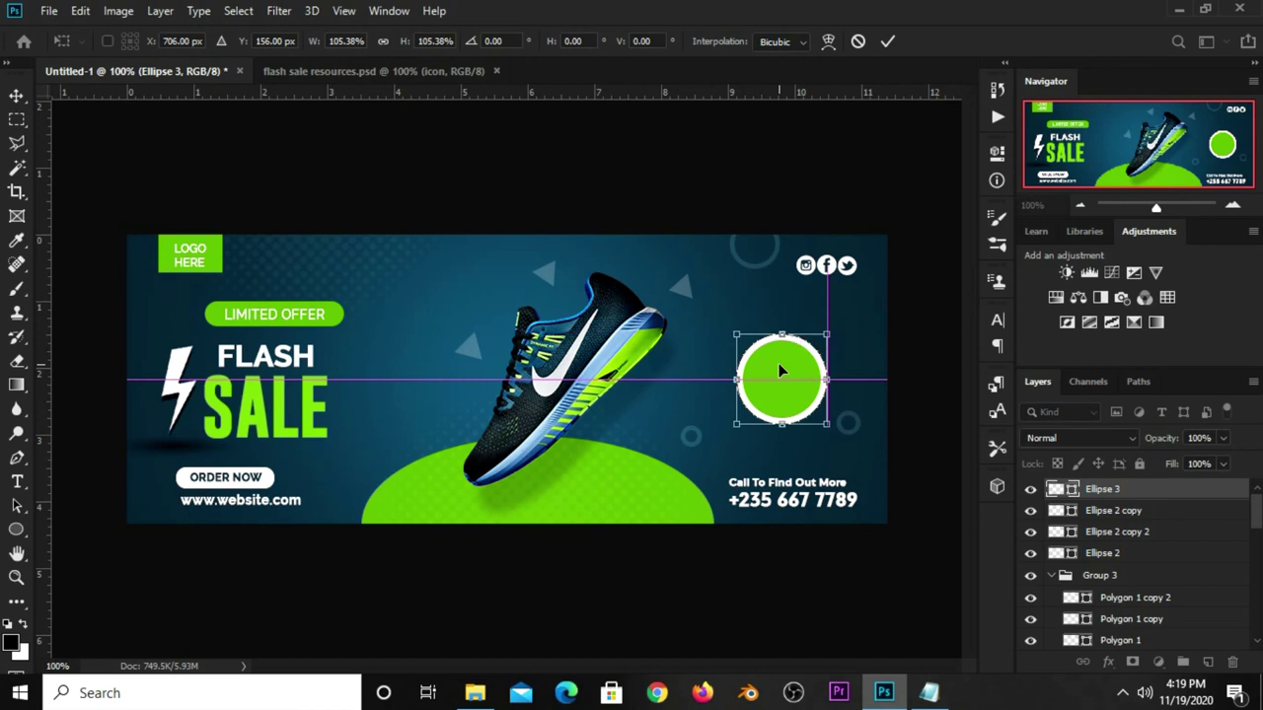
key("Return")
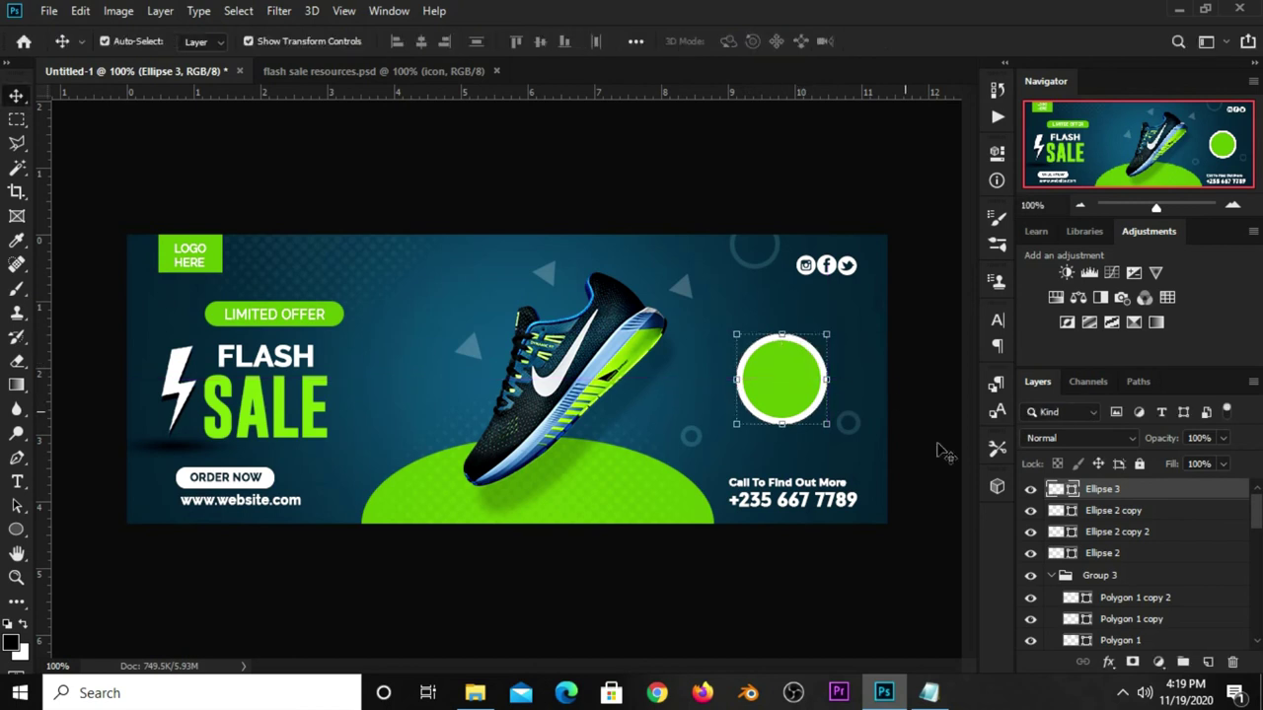
On a new layer, stamp the white halftone brush twice over the green circle
left_click(1208, 662)
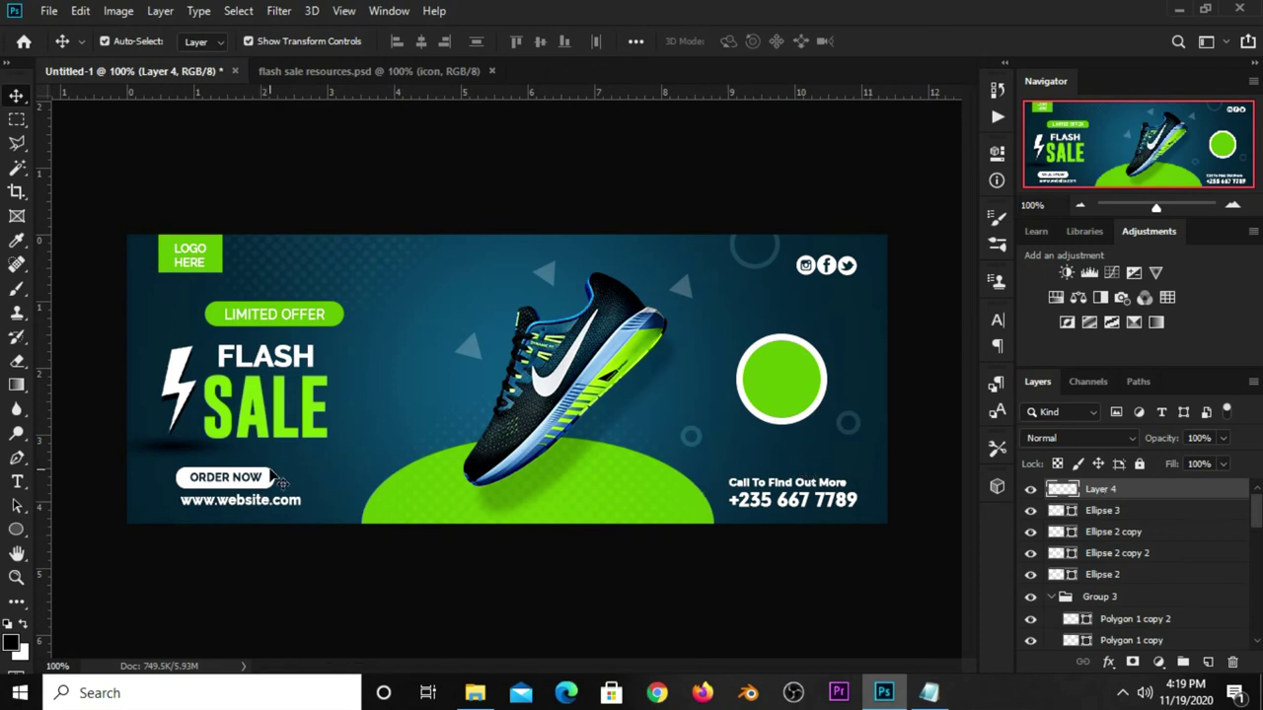
left_click(16, 288)
left_click(89, 286)
left_click(113, 38)
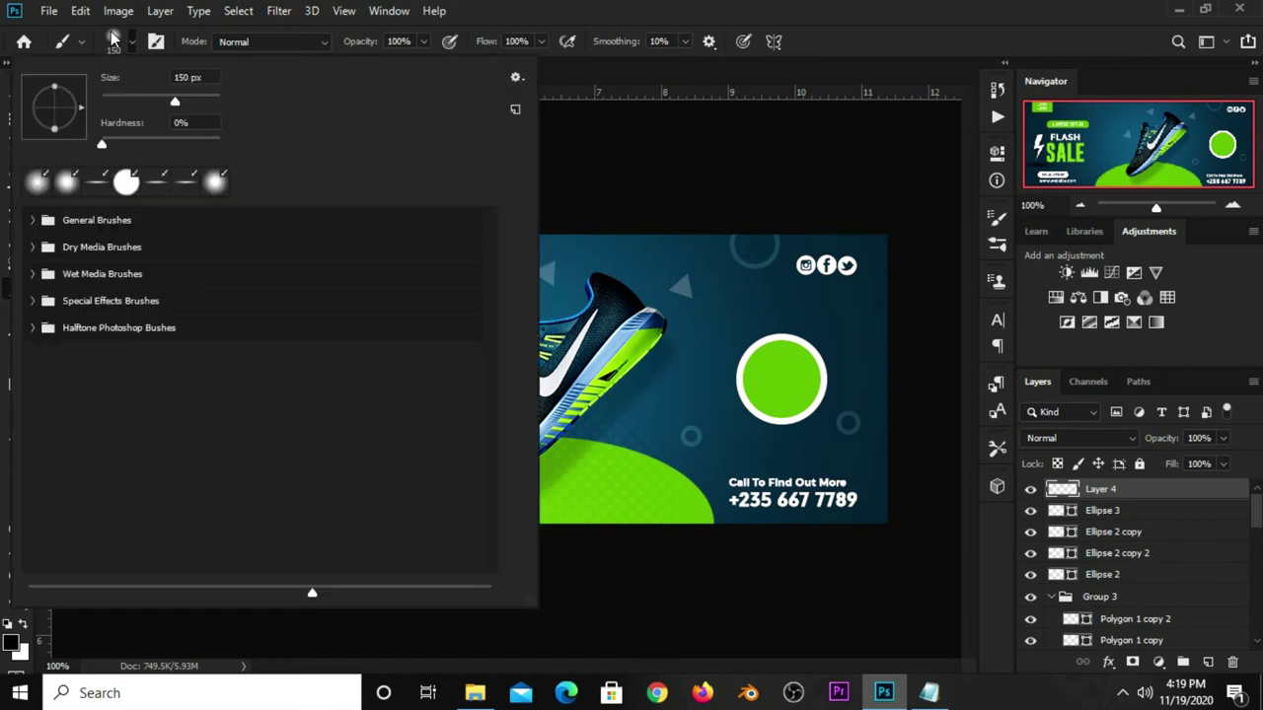
left_click(63, 182)
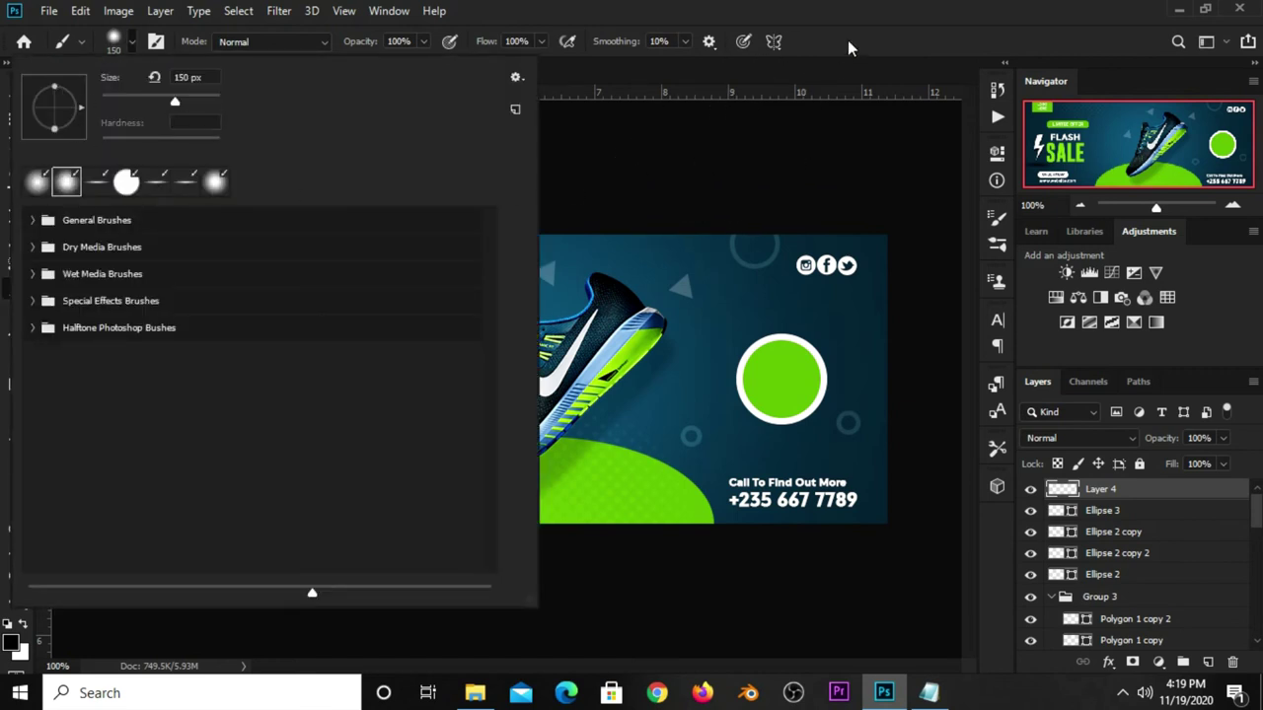
left_click(837, 326)
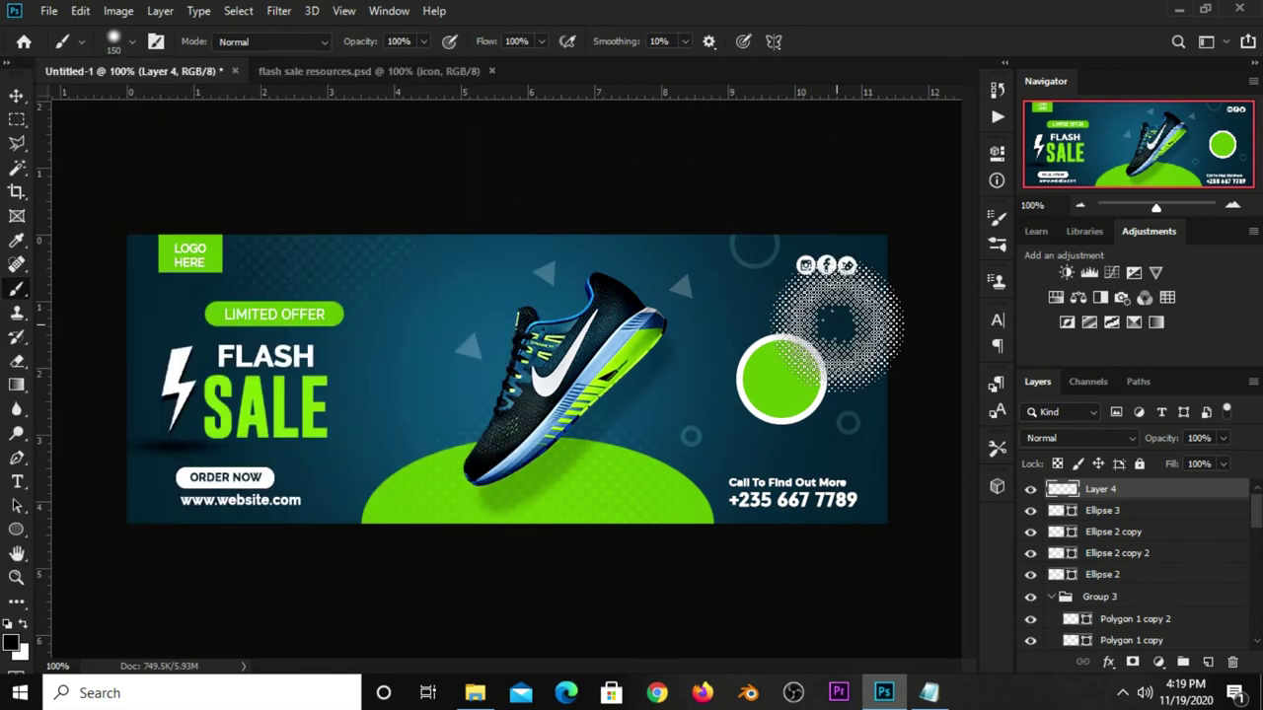
left_click(22, 622)
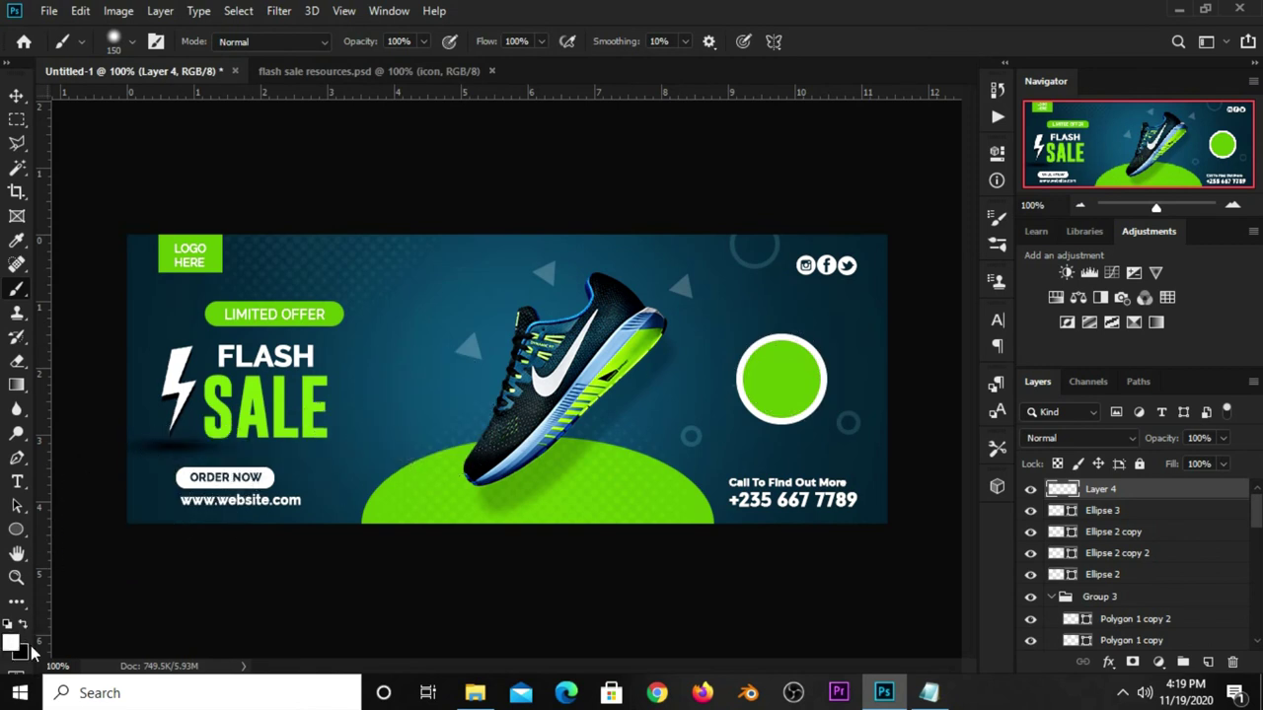
left_click(801, 395)
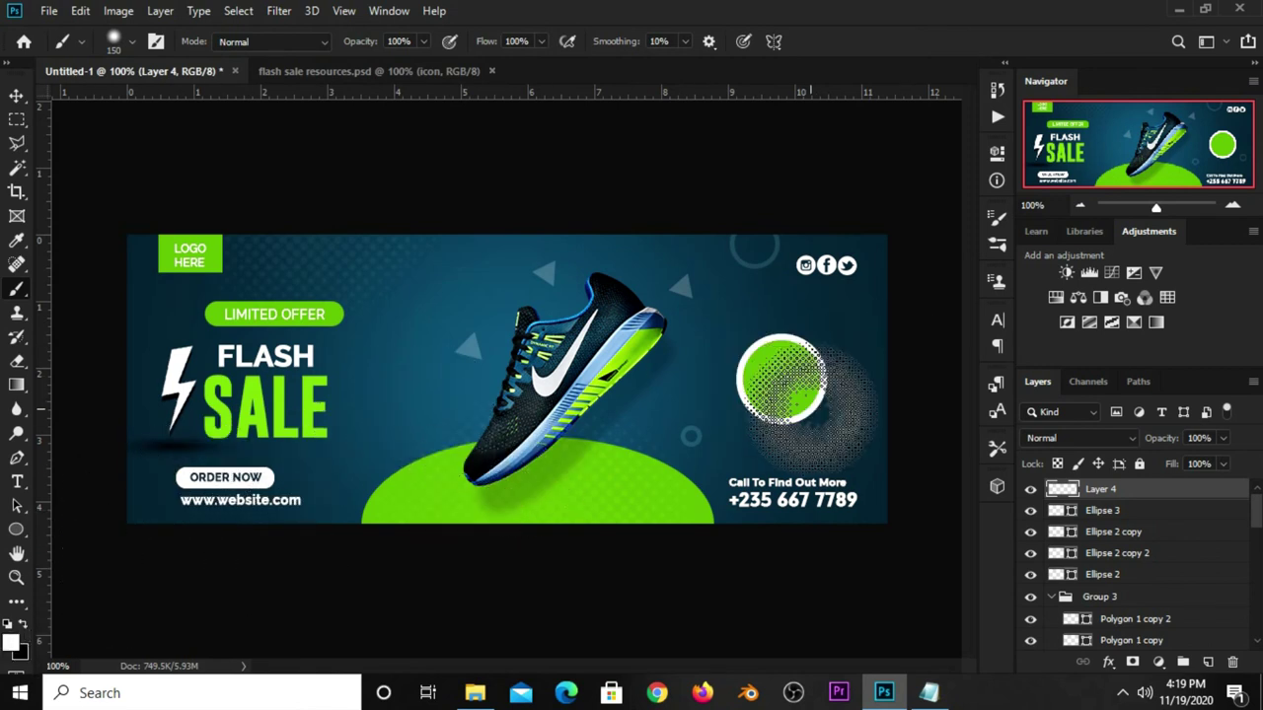
left_click(810, 411)
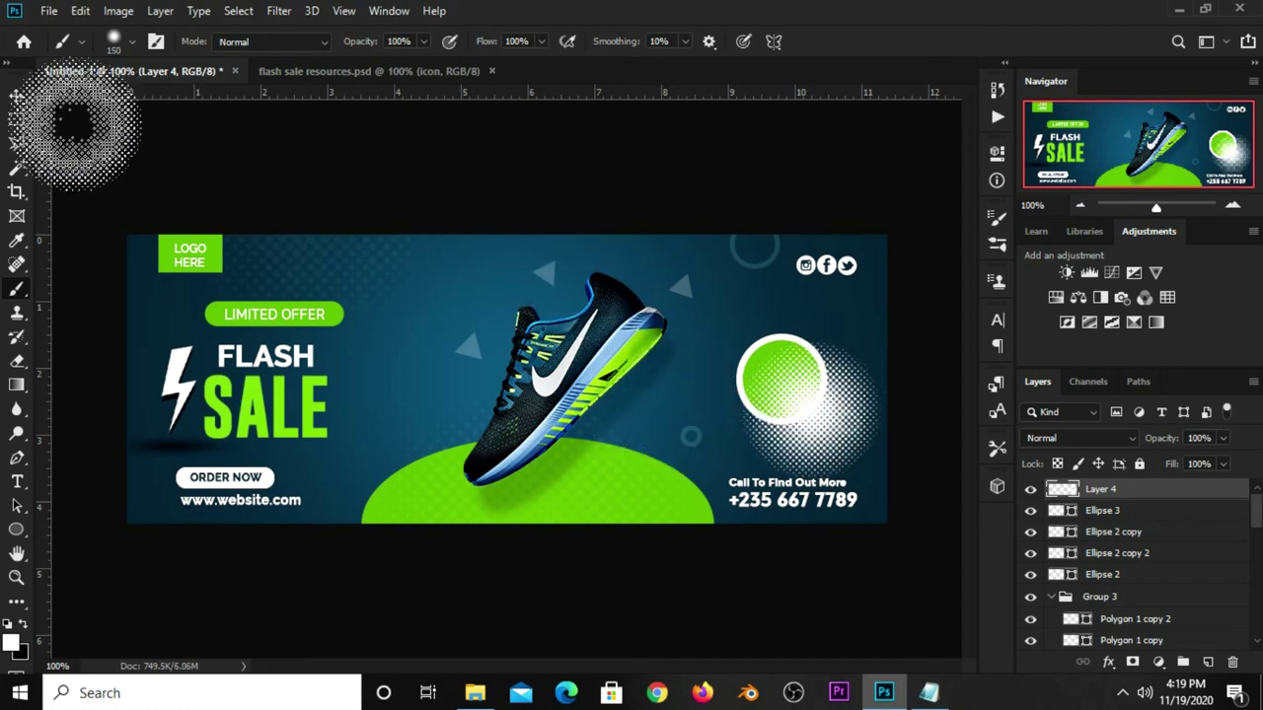
Set the halftone layer to Overlay, clip it to Ellipse 3, and lower opacity to about 39%
left_click(17, 96)
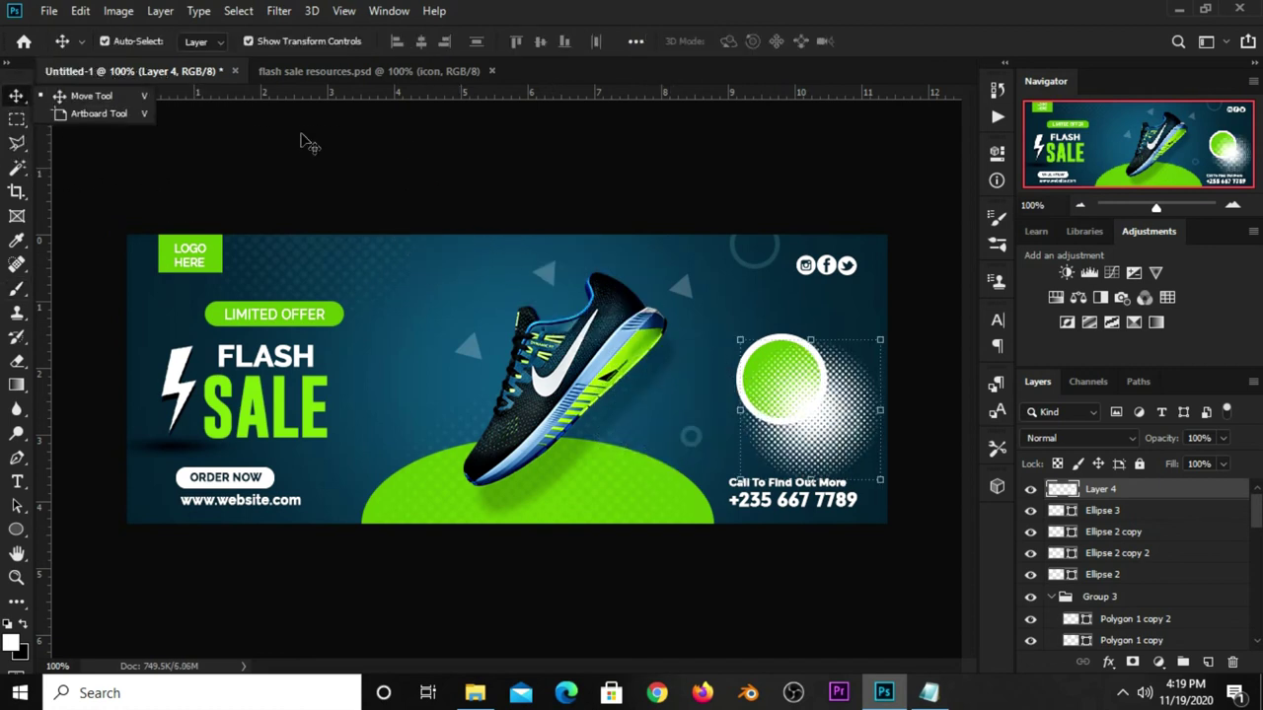
left_click(459, 150)
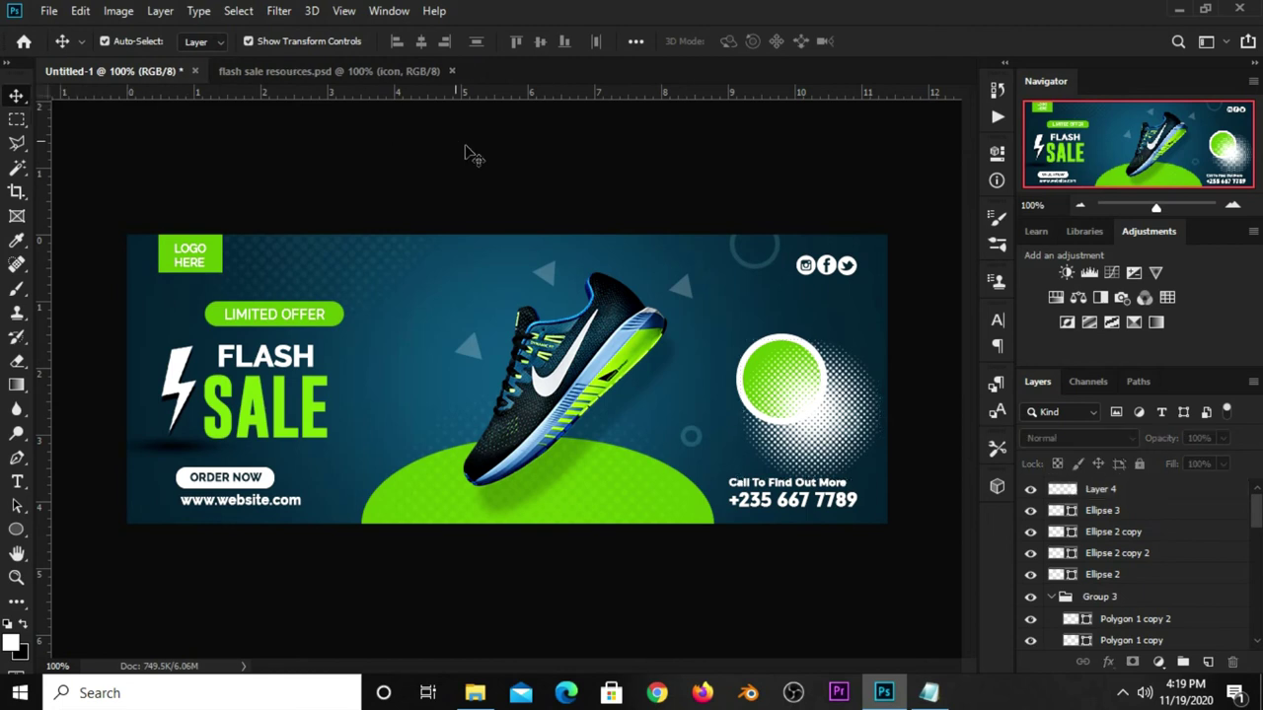
left_click(841, 424)
left_click(838, 395)
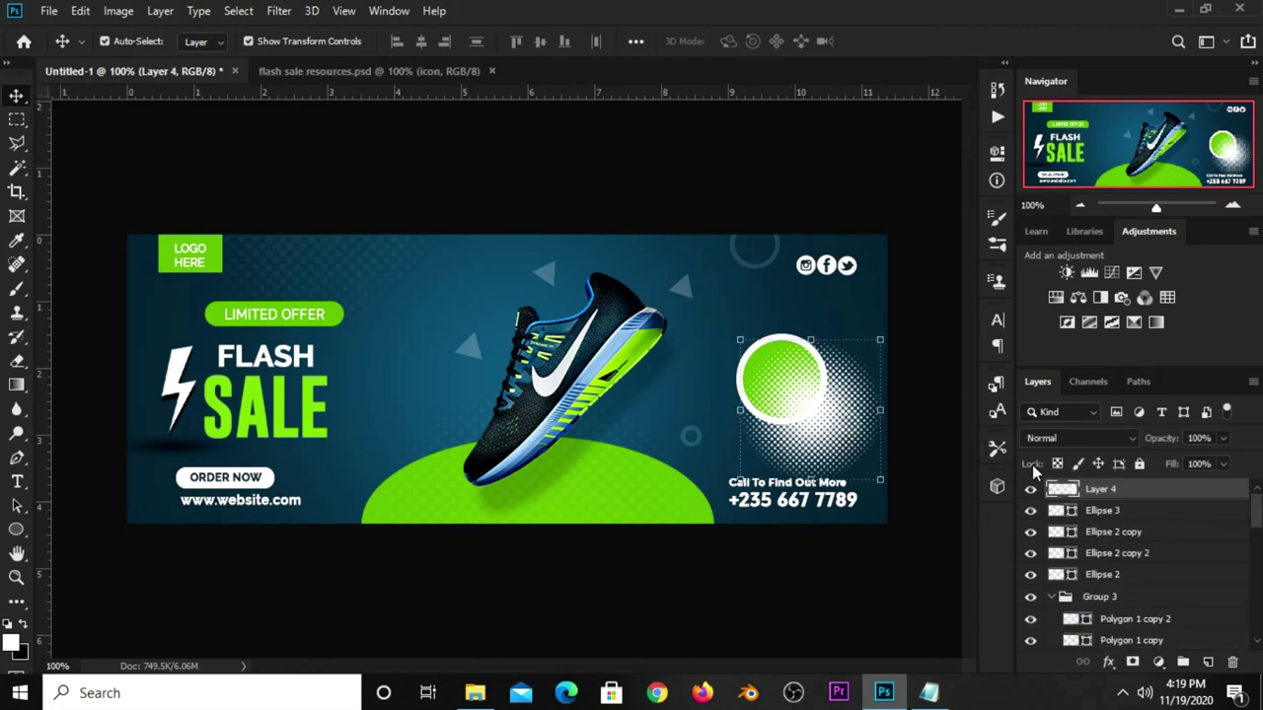
left_click(1070, 438)
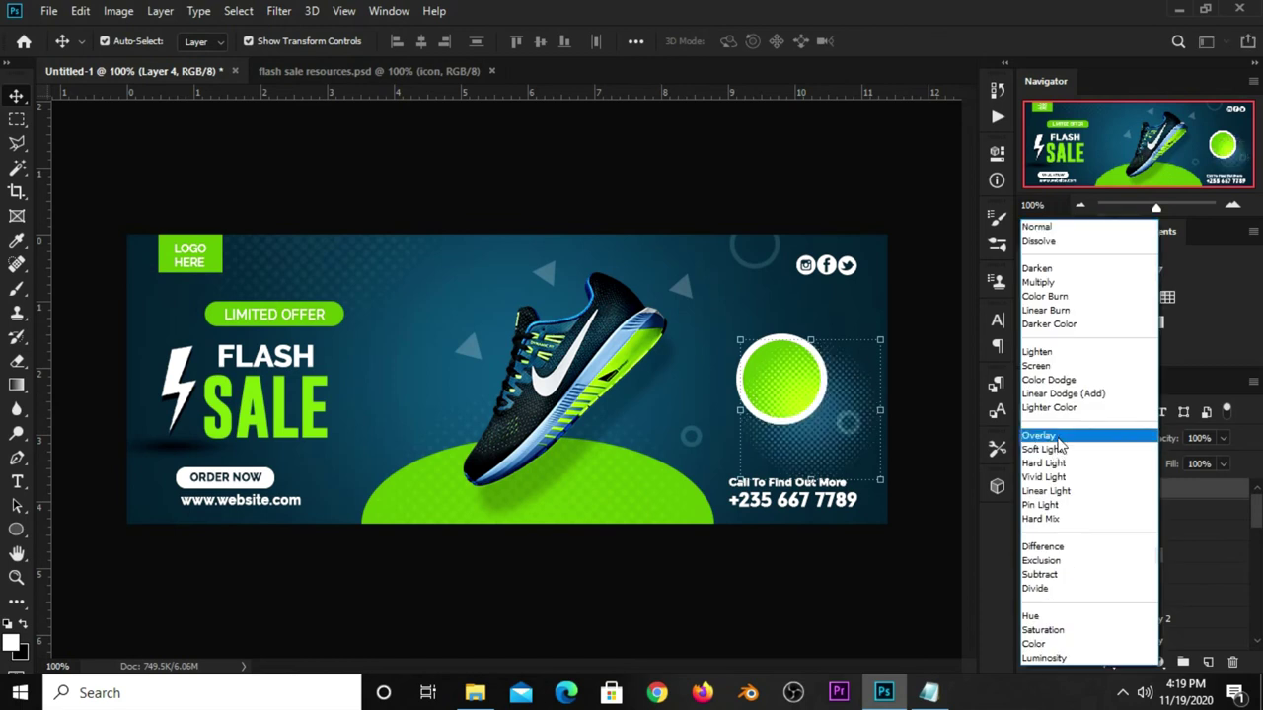
left_click(1059, 437)
right_click(1113, 498)
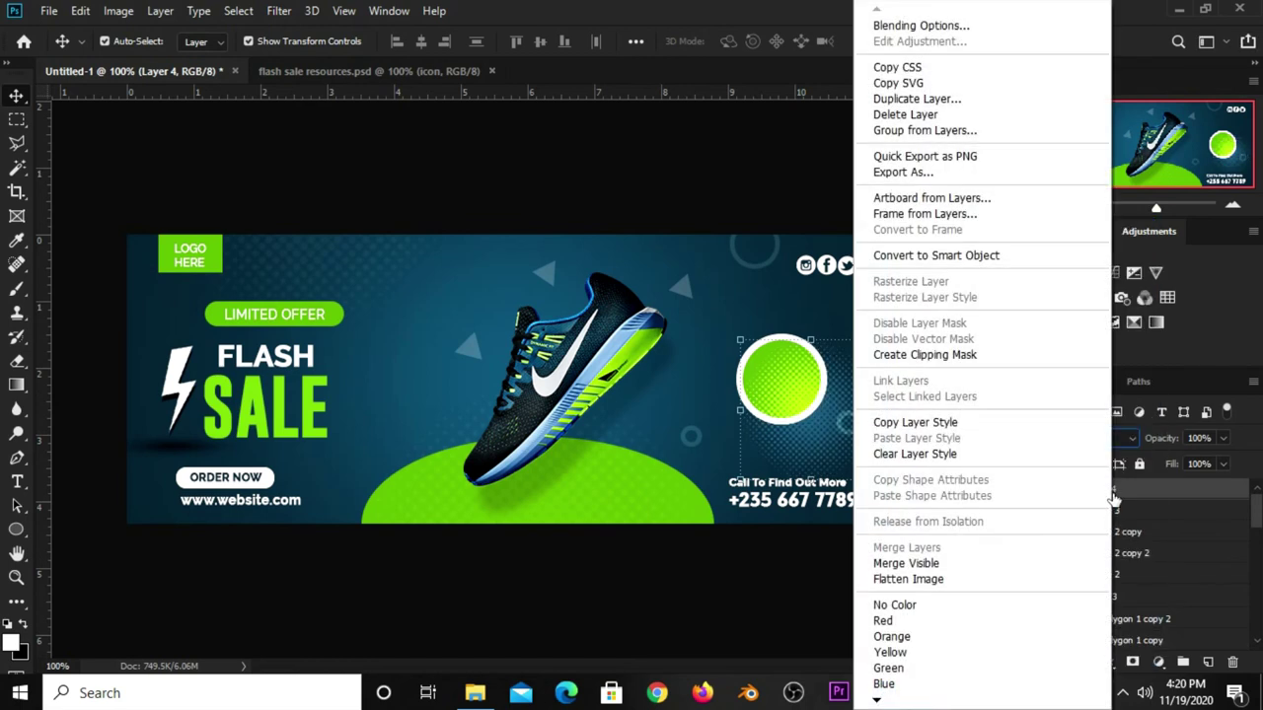
left_click(946, 357)
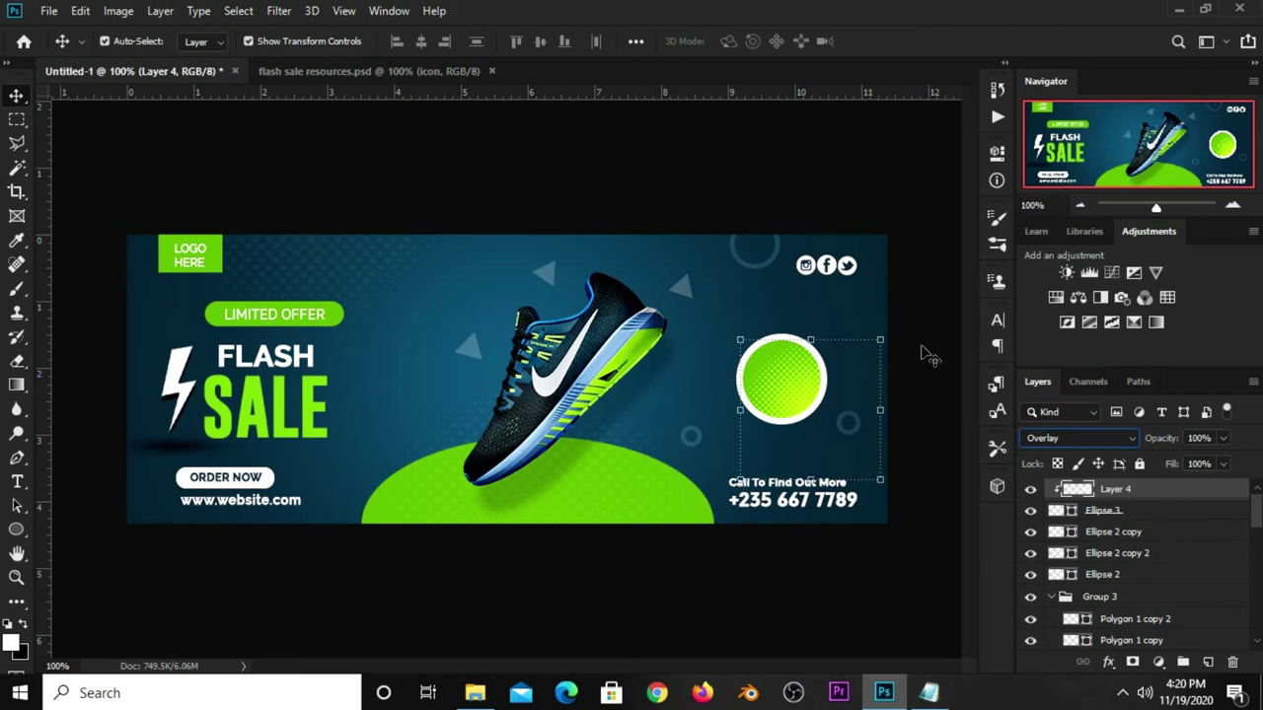
left_click(1222, 438)
left_click_drag(1220, 459, 1184, 465)
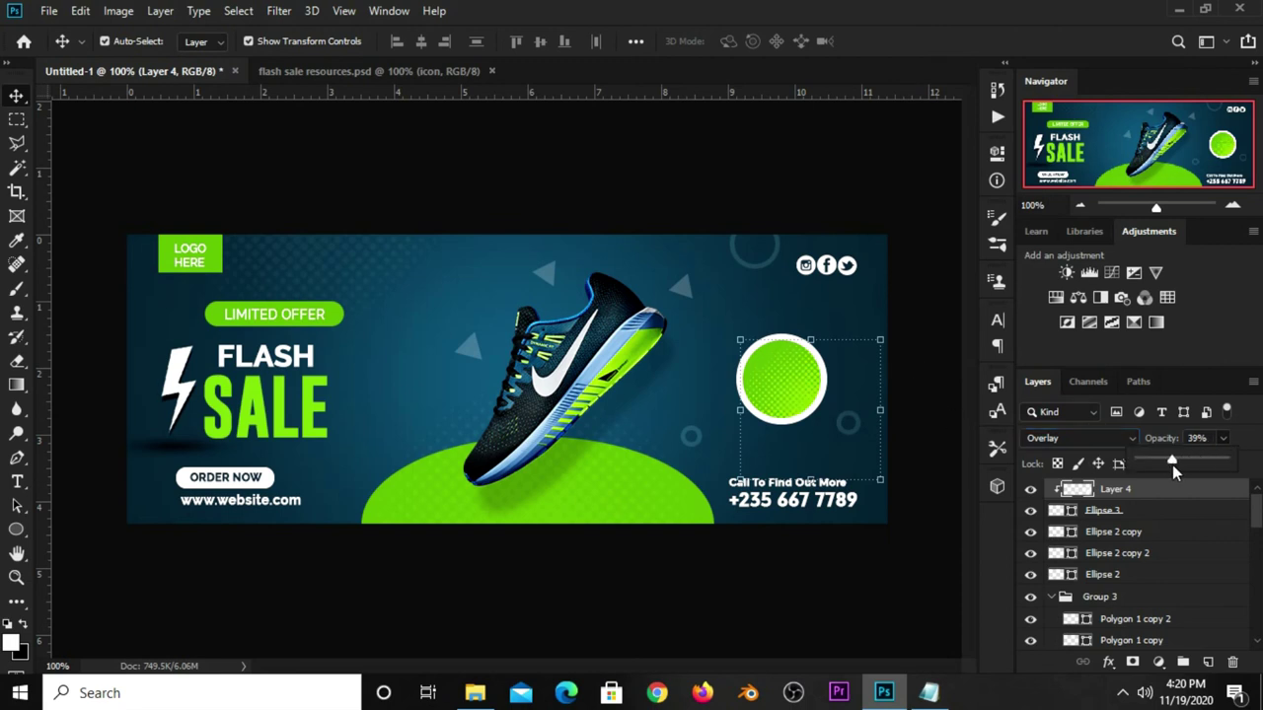
left_click(797, 561)
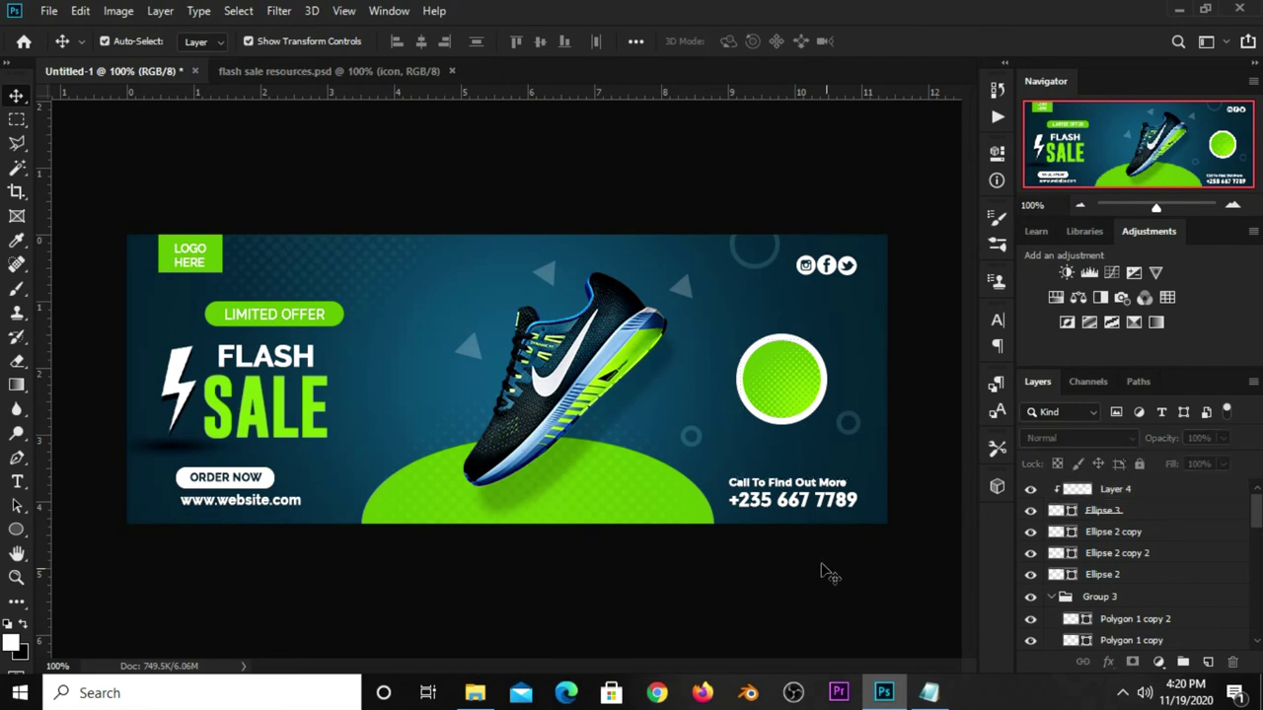
Copy the words 'up to' from the Notepad notes
left_click(929, 693)
left_click_drag(689, 559, 634, 559)
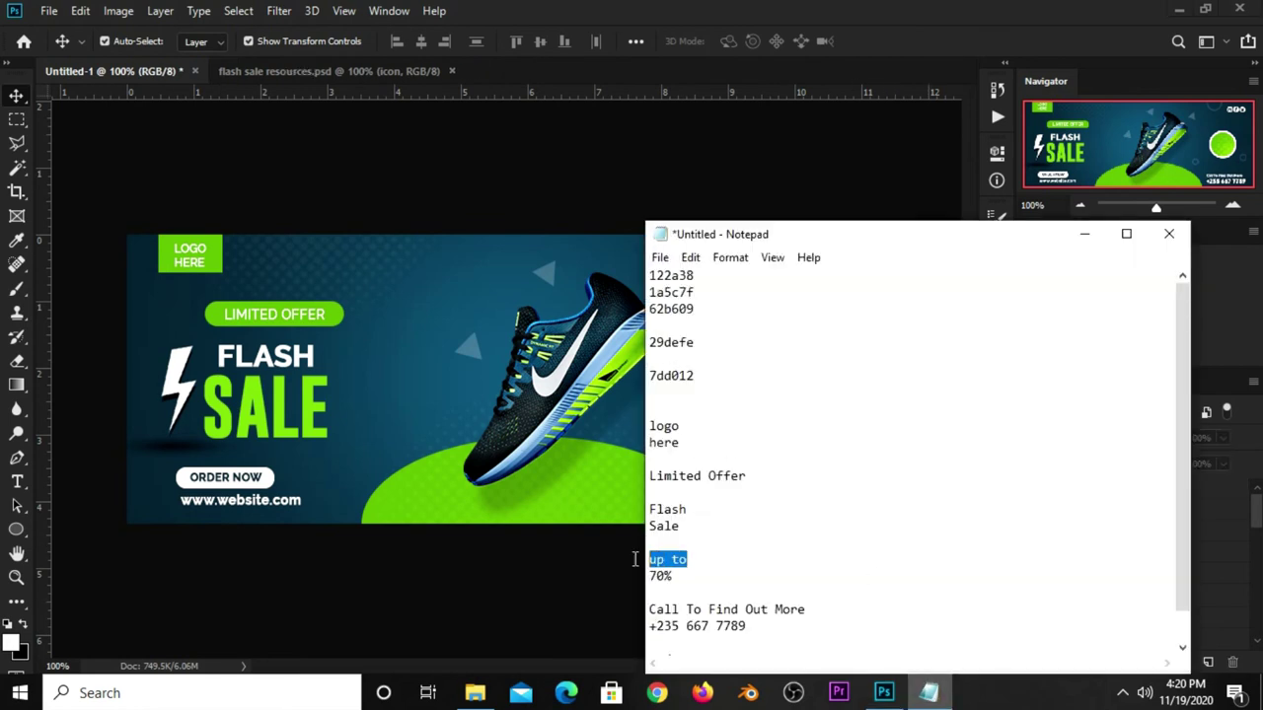
right_click(658, 558)
left_click(693, 330)
left_click(763, 177)
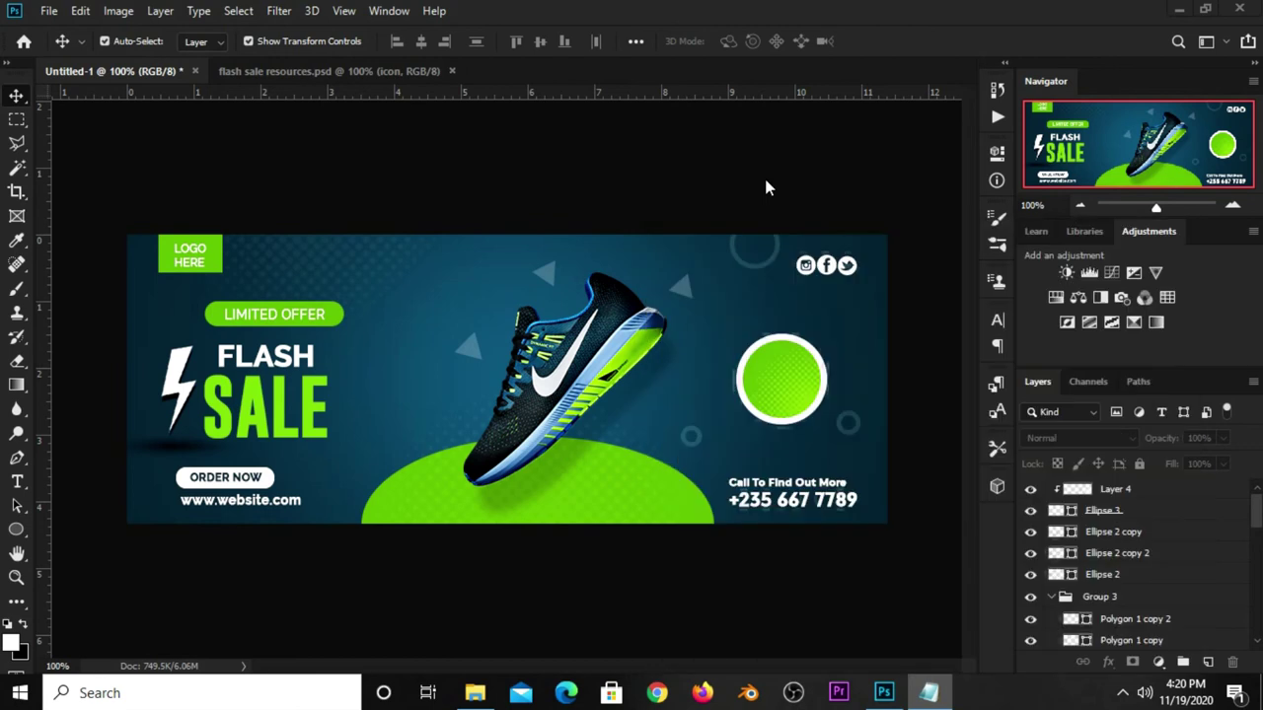
Paste 'up to' as a new horizontal text line above the green circle
left_click(17, 482)
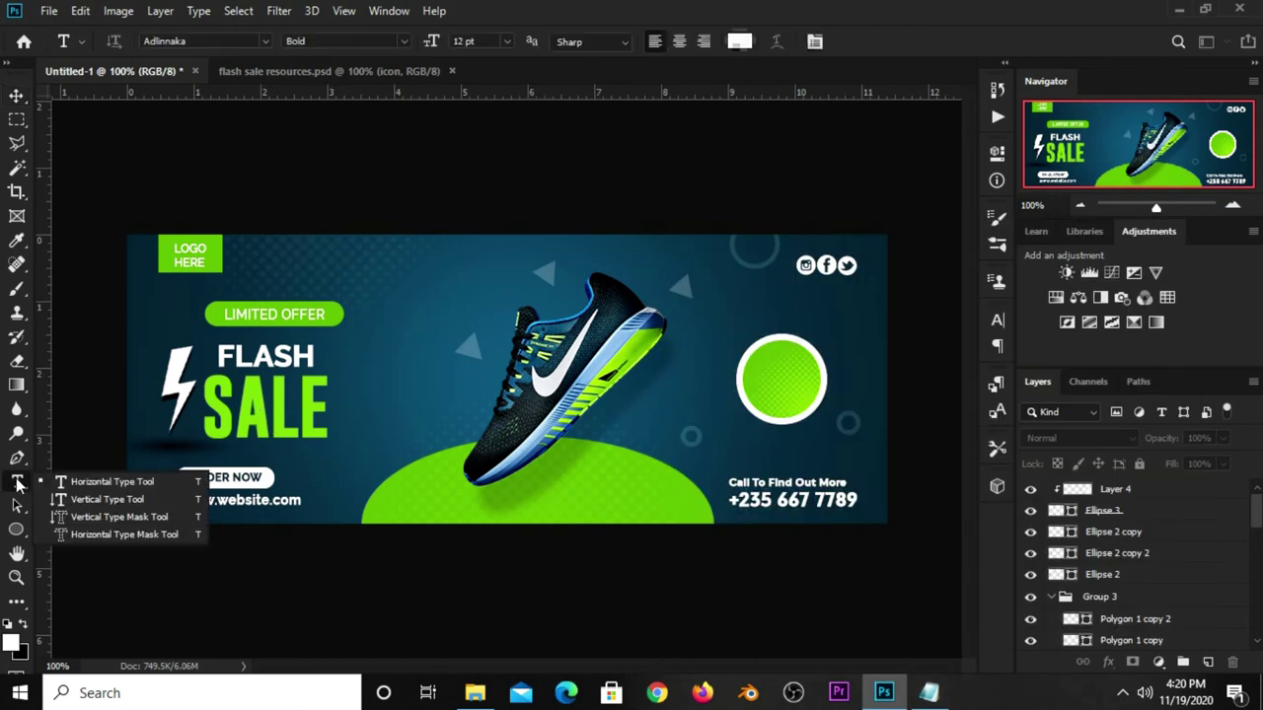
left_click(67, 485)
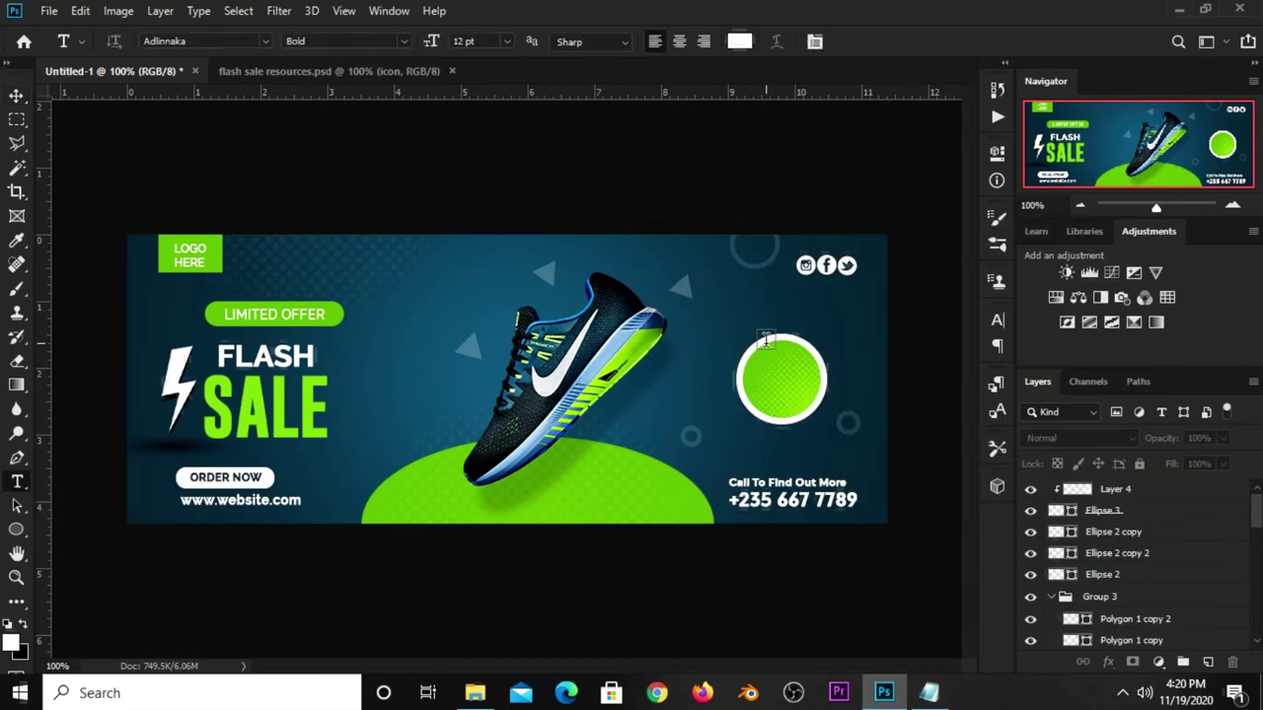
left_click(704, 316)
key("ctrl+v")
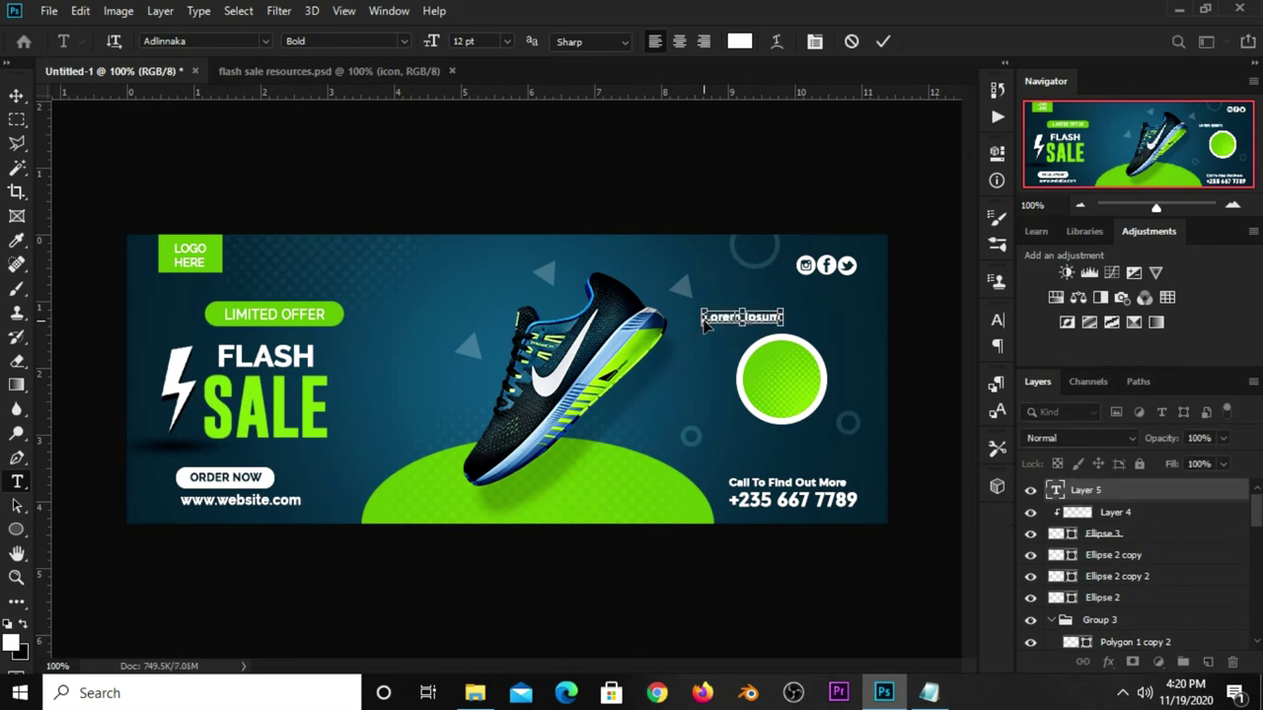
left_click(882, 40)
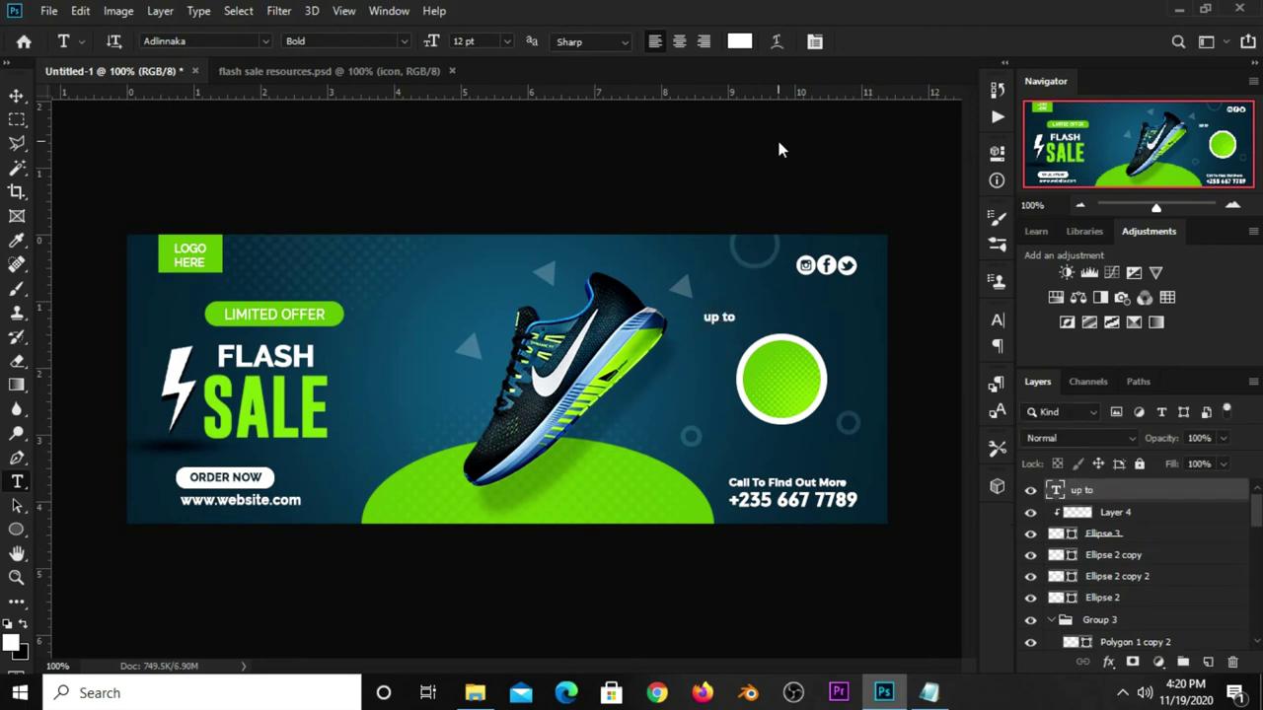
key("v")
Turn on All Caps for the 'up to' text in the Character panel
left_click(998, 321)
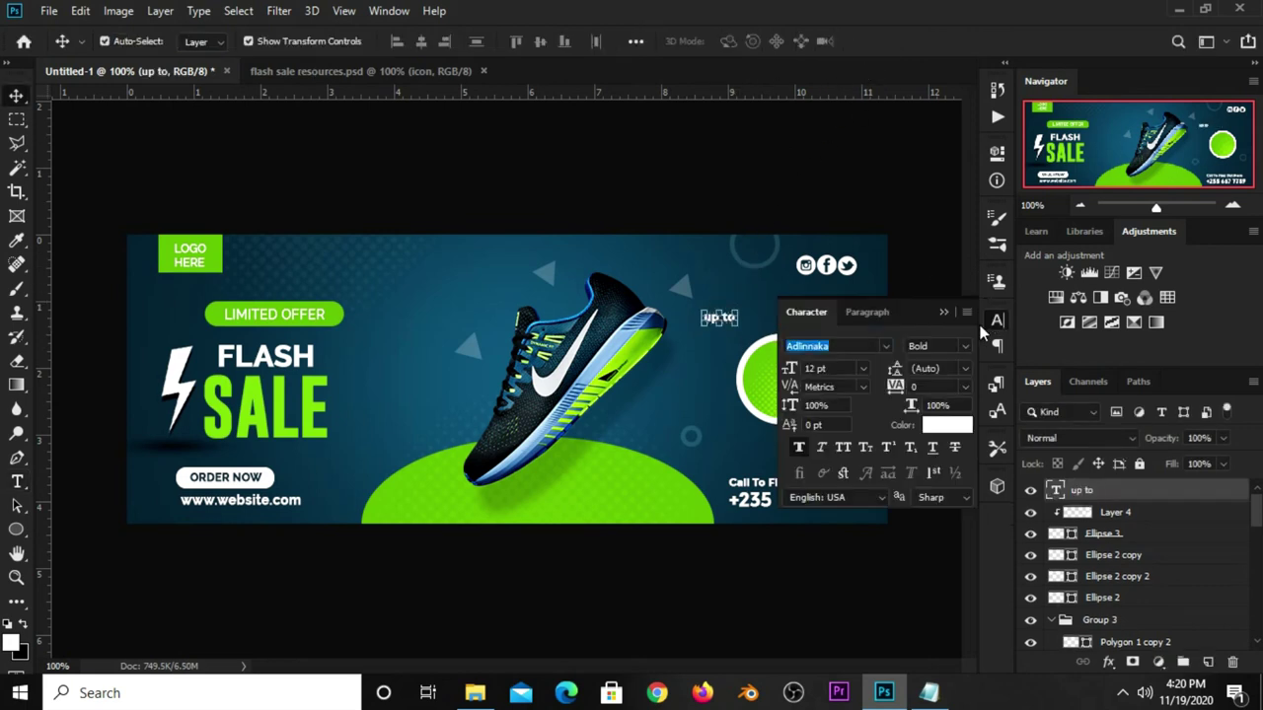
left_click(844, 450)
left_click(843, 446)
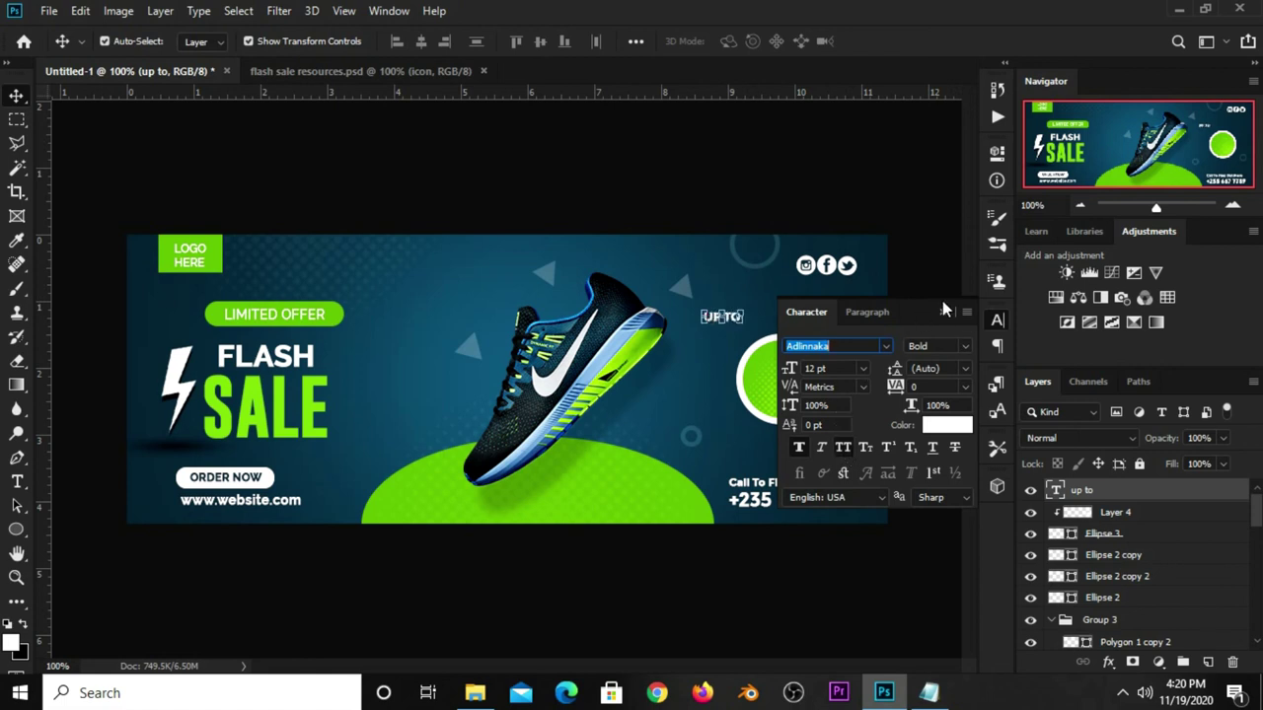
left_click(997, 320)
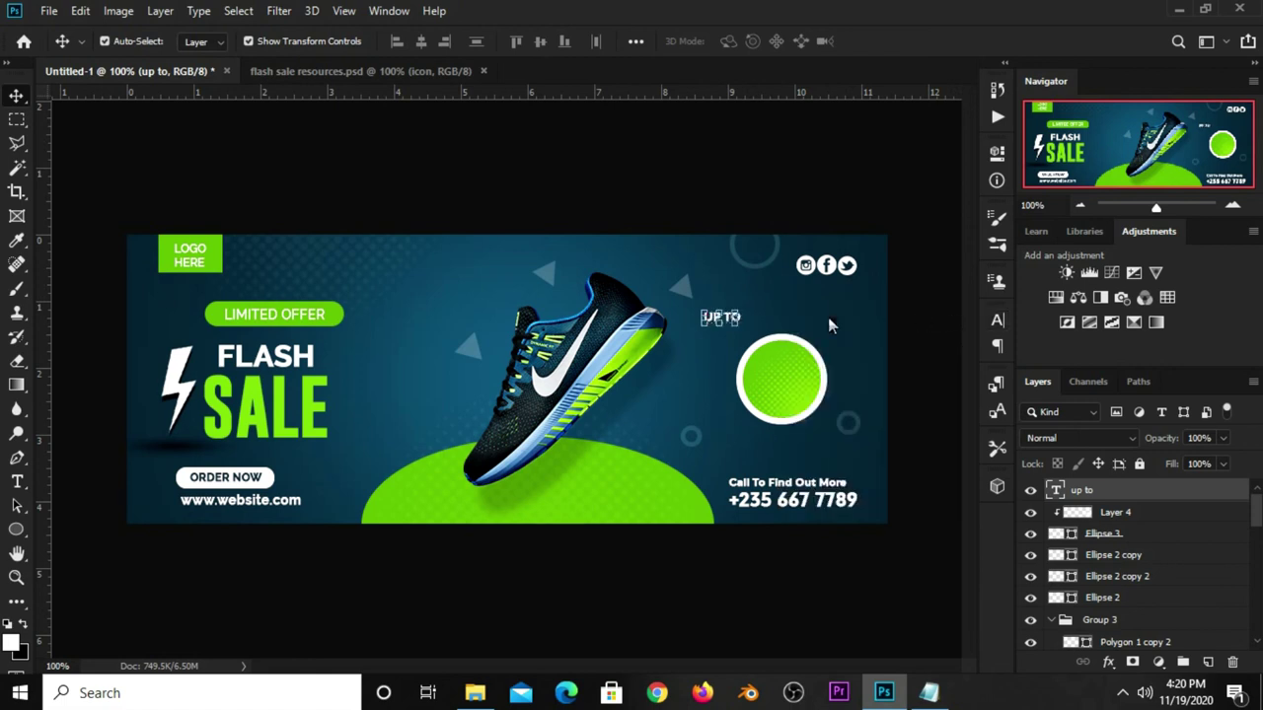
left_click(997, 320)
left_click(844, 449)
left_click(844, 449)
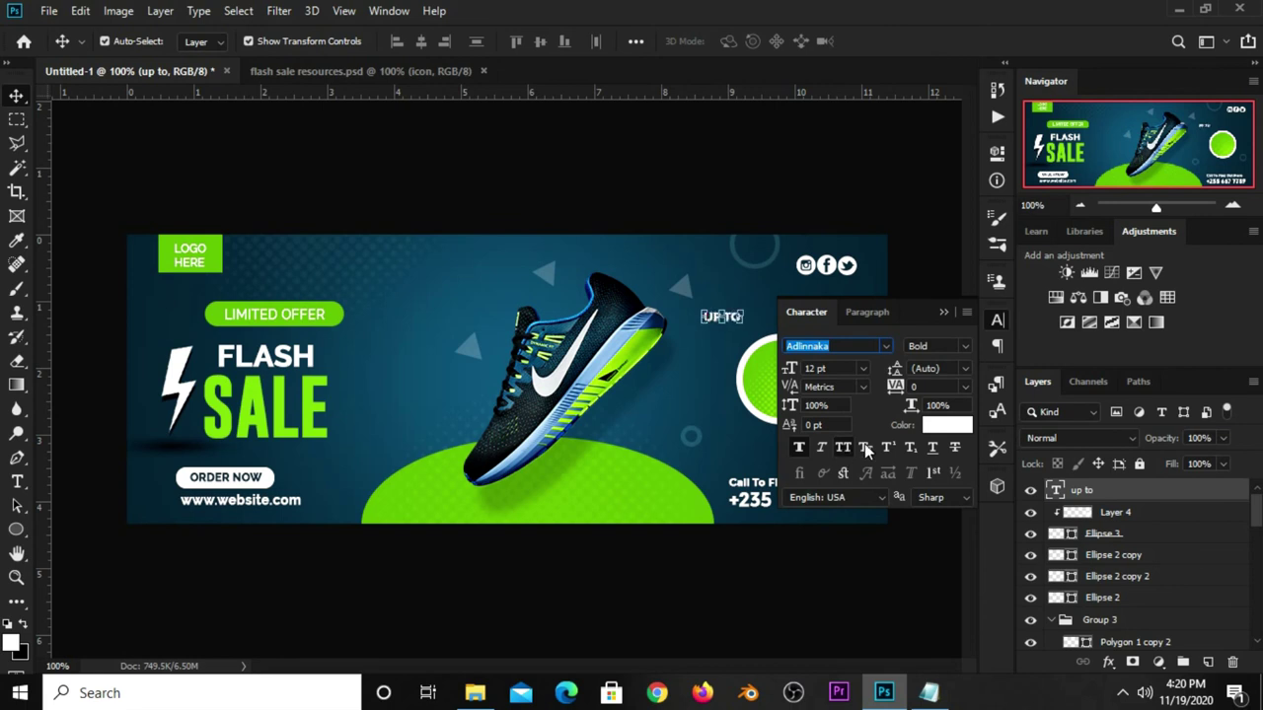
left_click(943, 312)
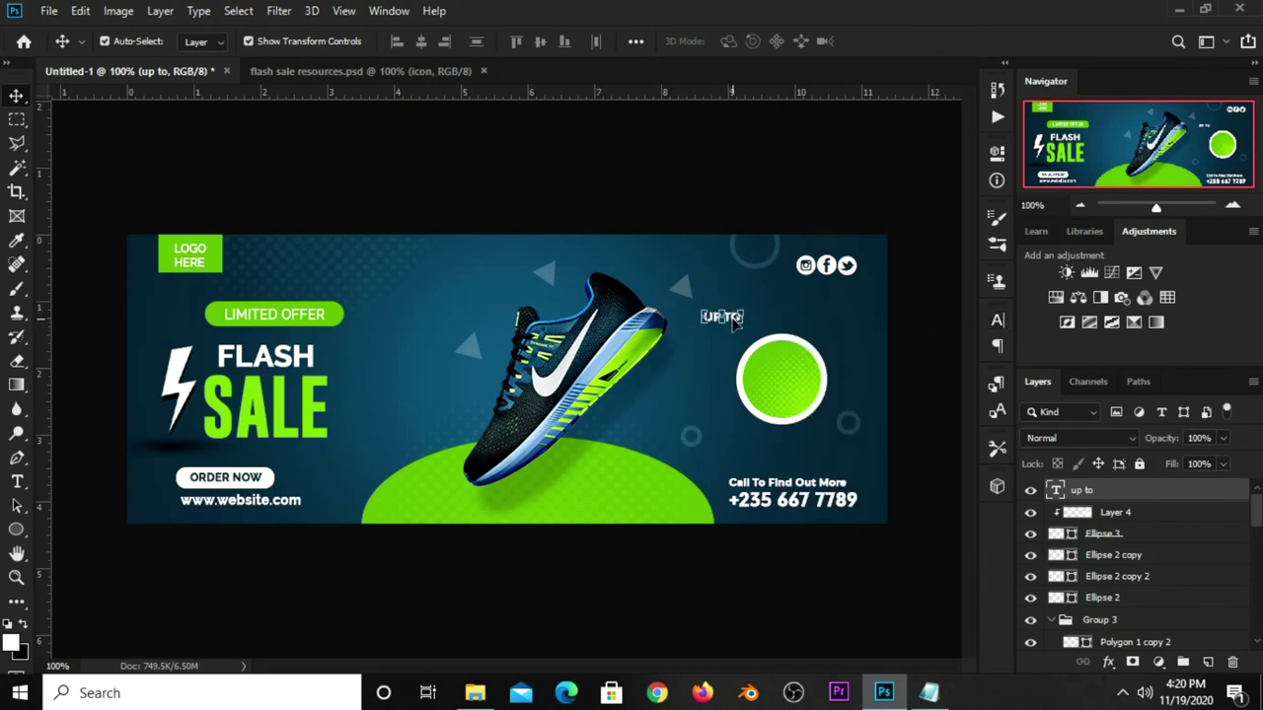
Move UP TO into the circle, scale it to about 120%, and Alt-drag a copy below
left_click_drag(733, 322, 801, 370)
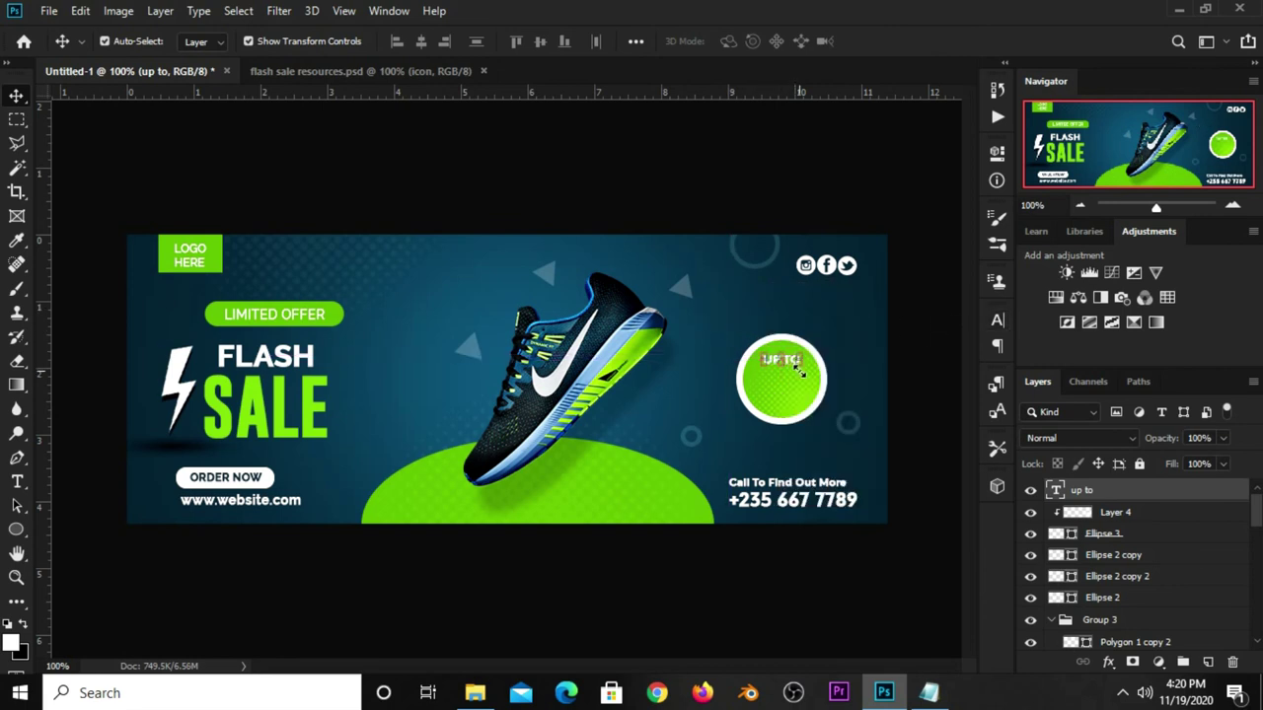
key("ctrl+t")
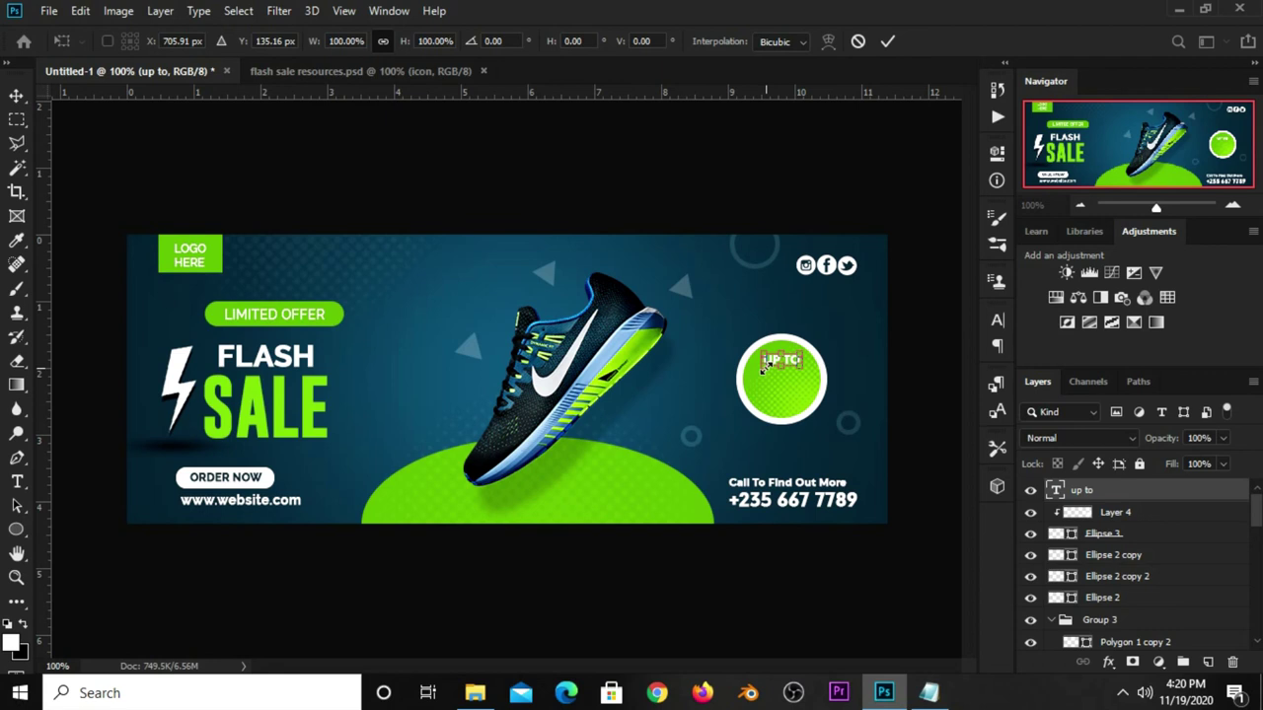
left_click_drag(763, 367, 793, 372)
key("Return")
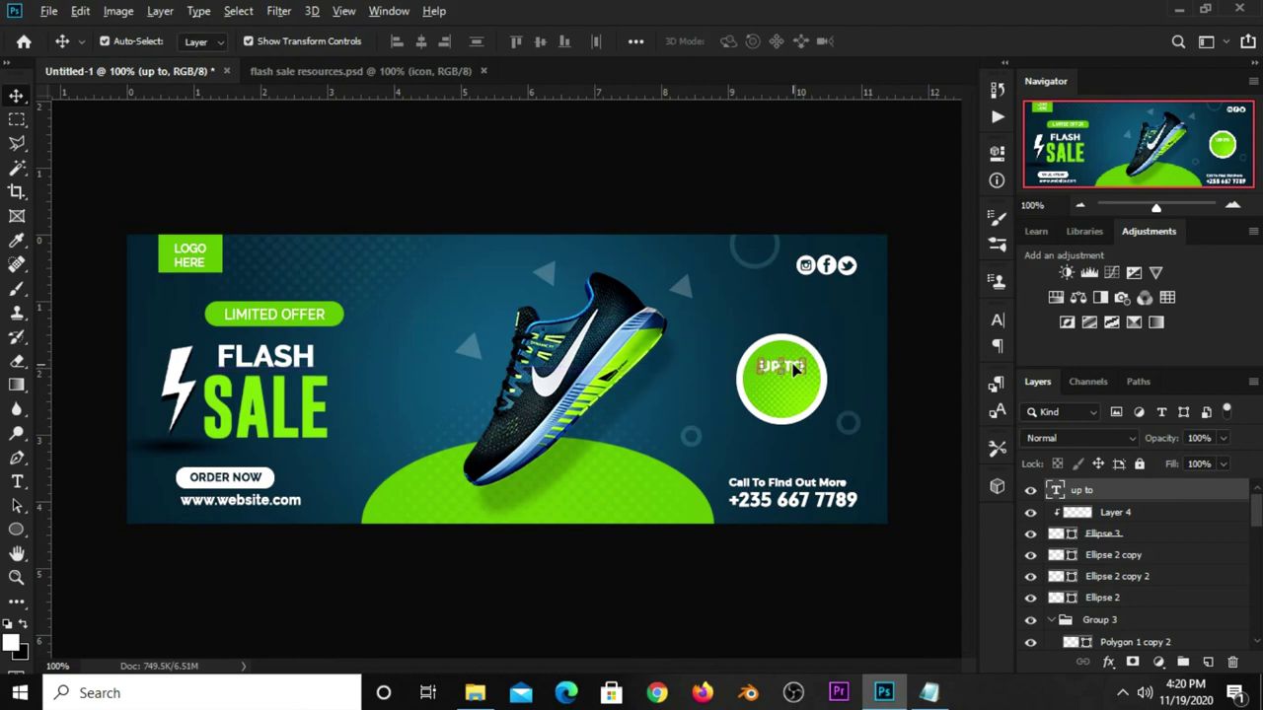
left_click_drag(790, 364, 792, 385)
Retype the duplicate text as '70%' and scale it up
key("t")
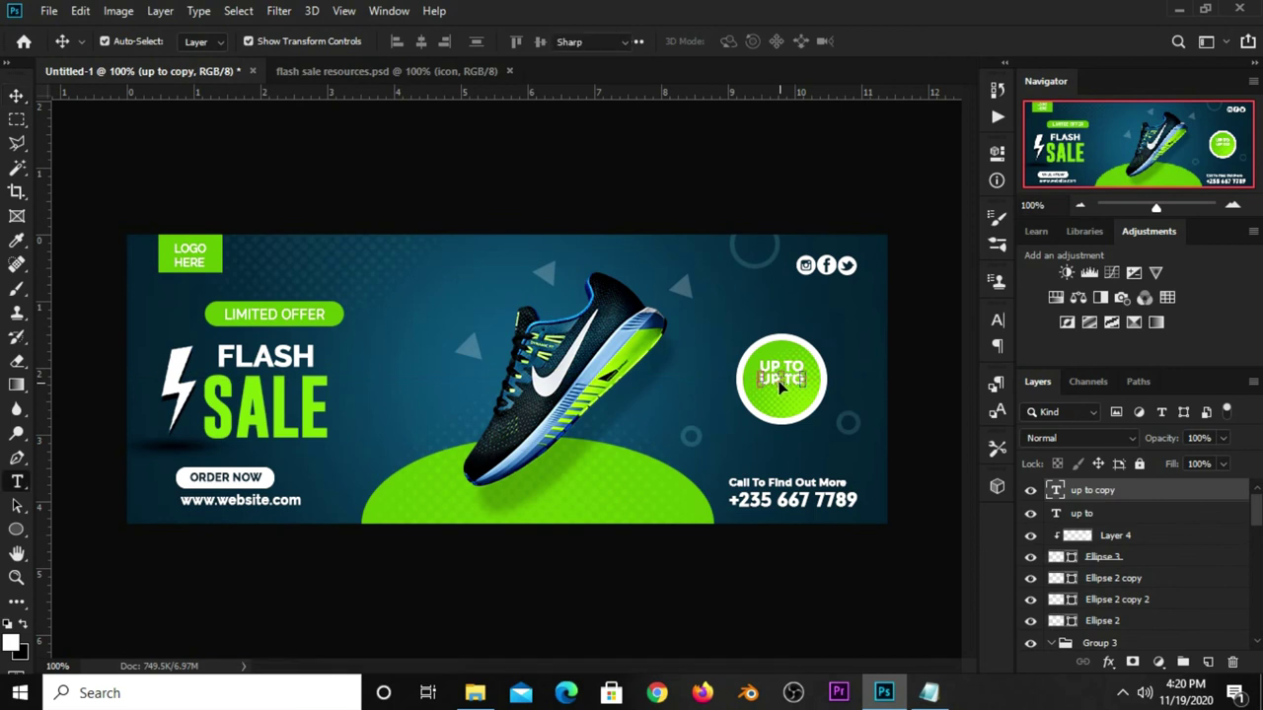
triple_click(775, 379)
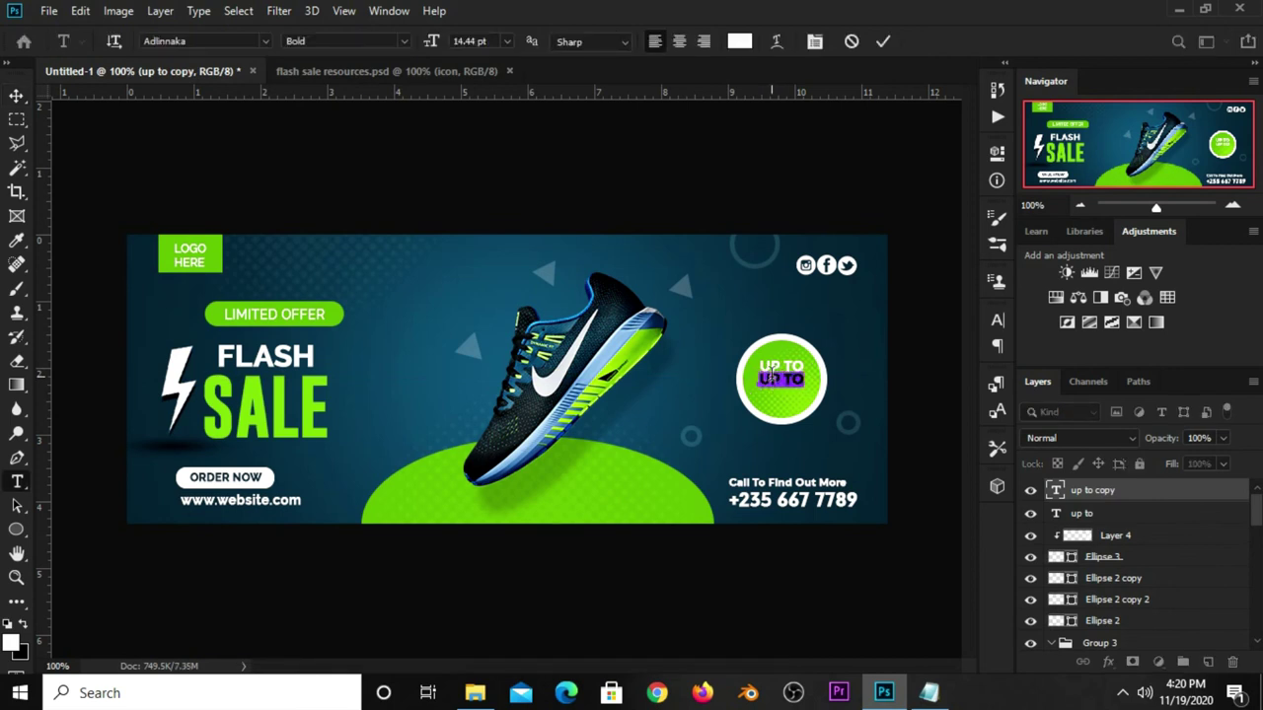
type("70")
left_click(883, 40)
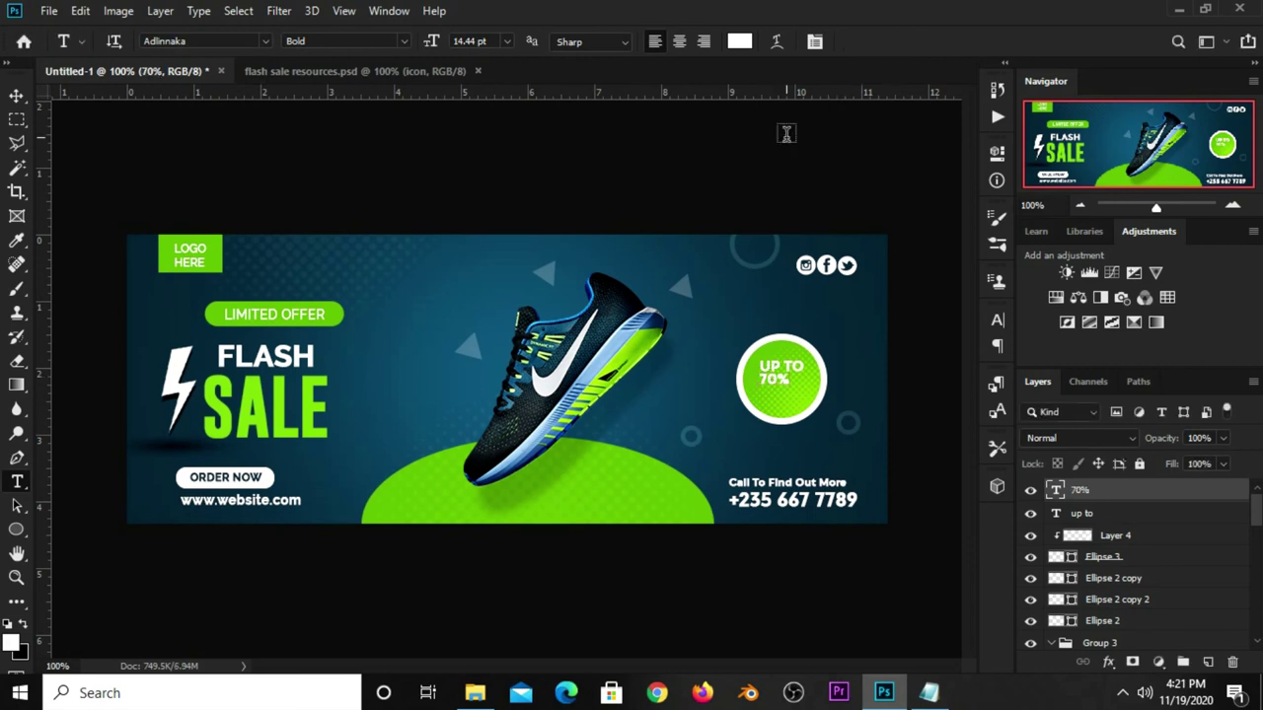
key("ctrl+t")
left_click_drag(791, 391, 825, 418)
left_click_drag(817, 414, 781, 392)
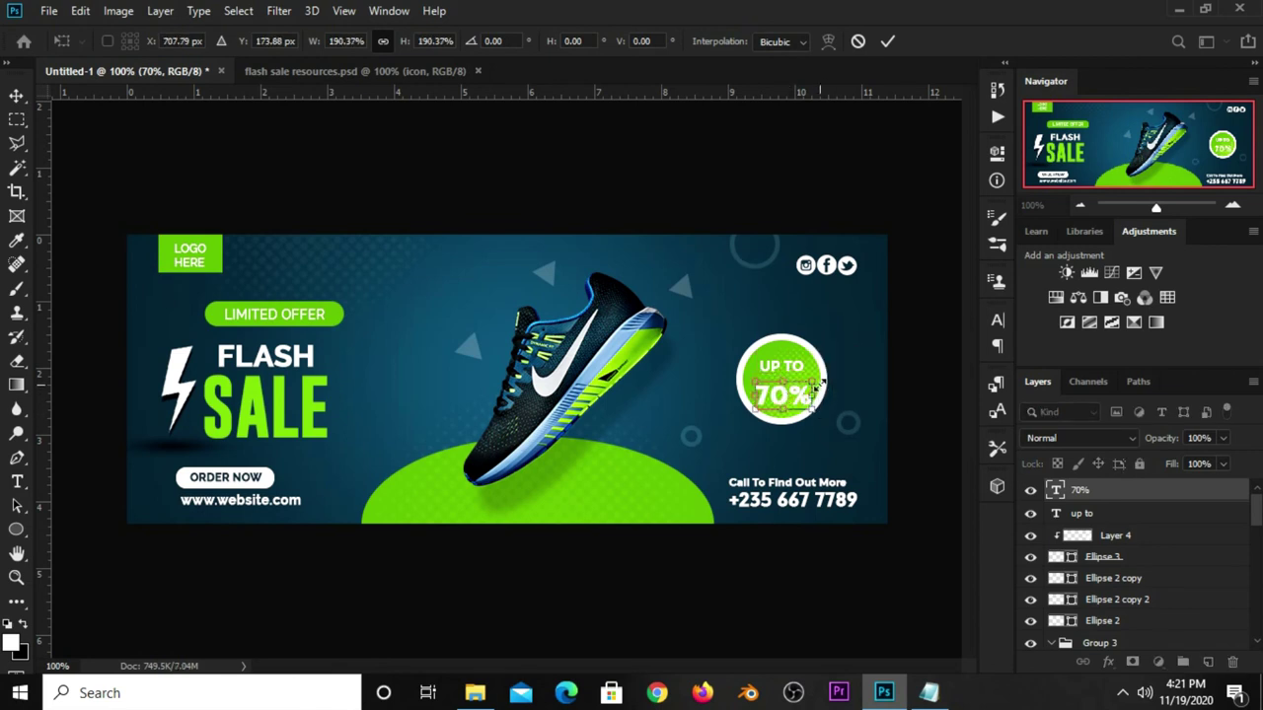
key("t")
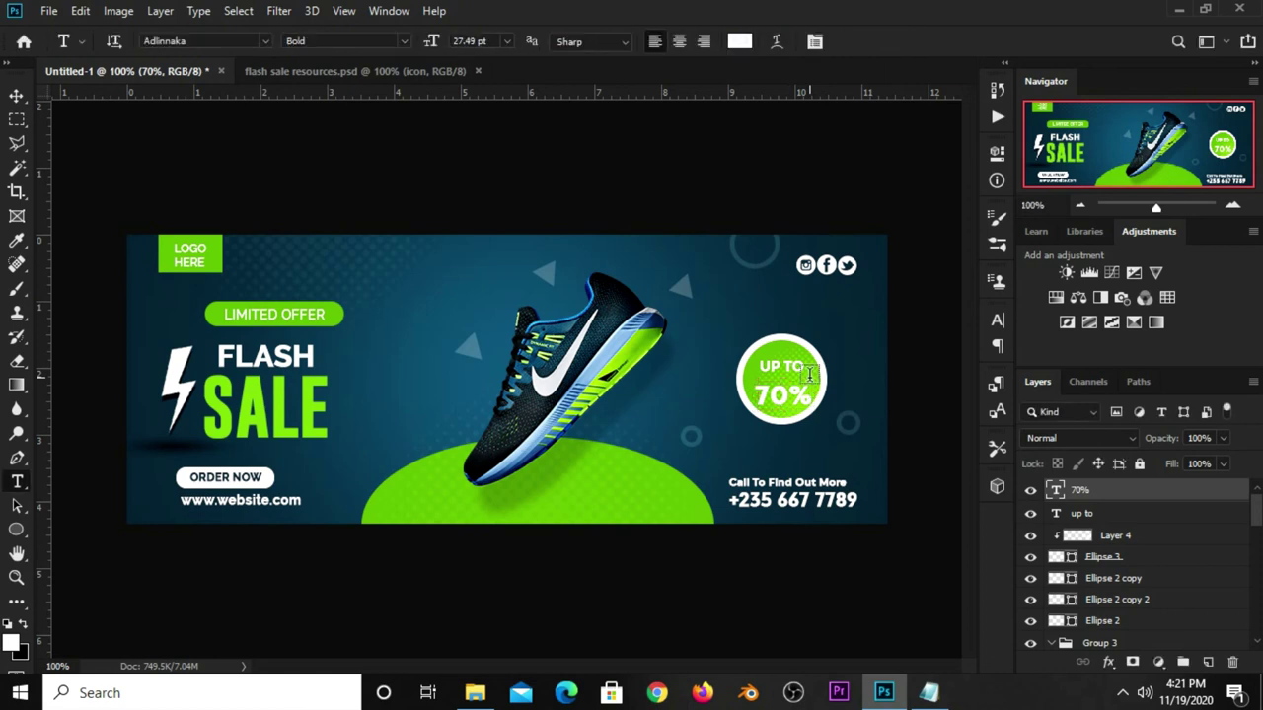
Nudge the 70% text upward and enlarge it a bit more
left_click(18, 97)
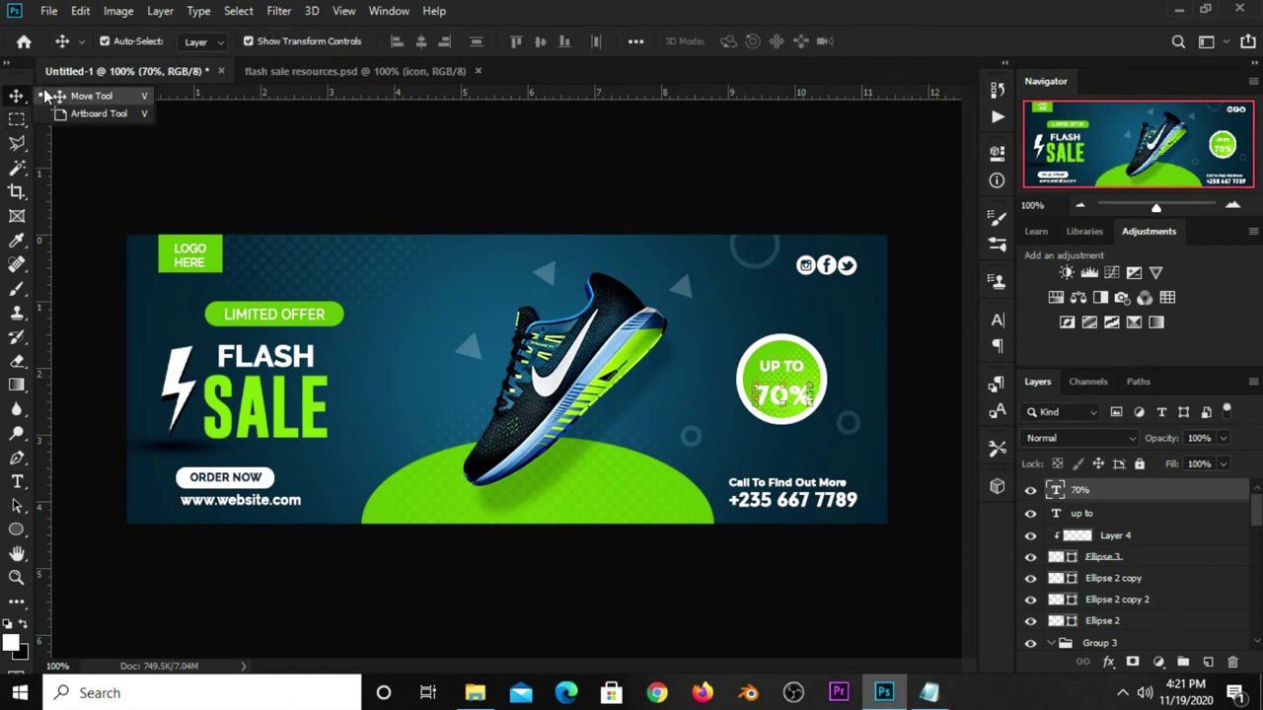
key("Up")
key("Up")
key("Up")
key("Up")
key("Up")
key("Up")
key("Up")
key("Up")
left_click(908, 392)
left_click(811, 394)
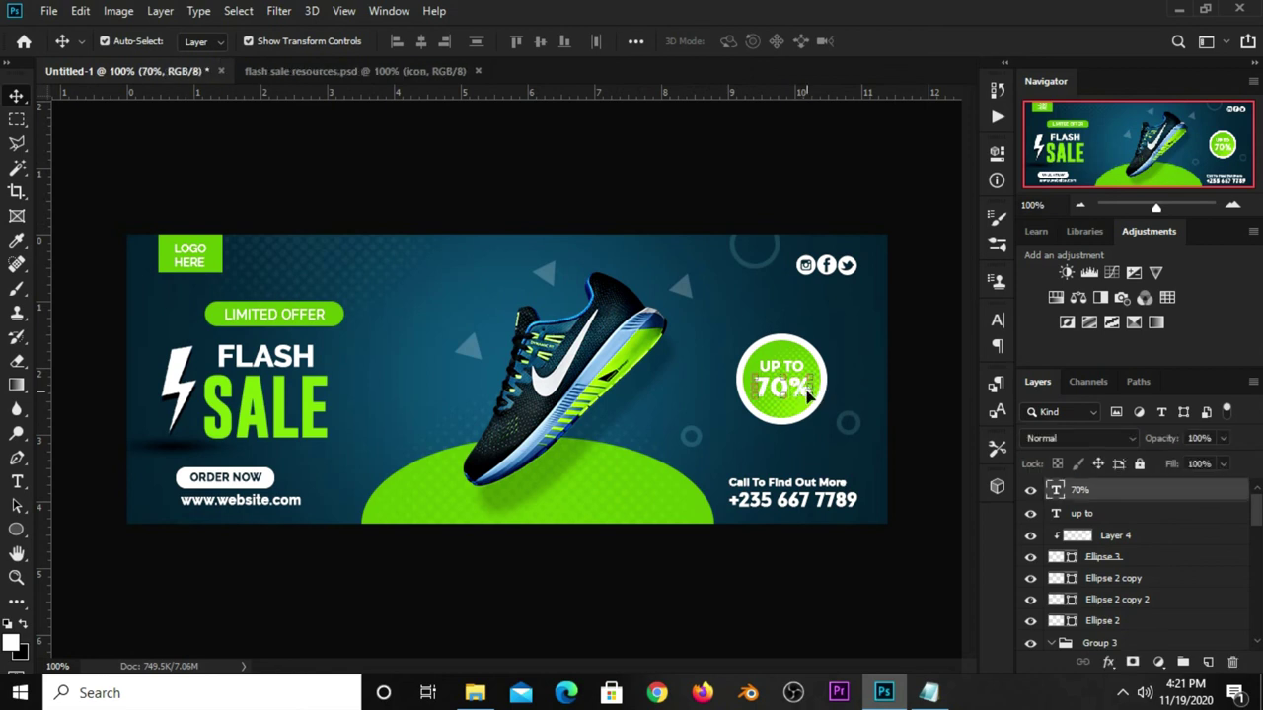
key("ctrl+t")
left_click_drag(760, 399, 746, 407)
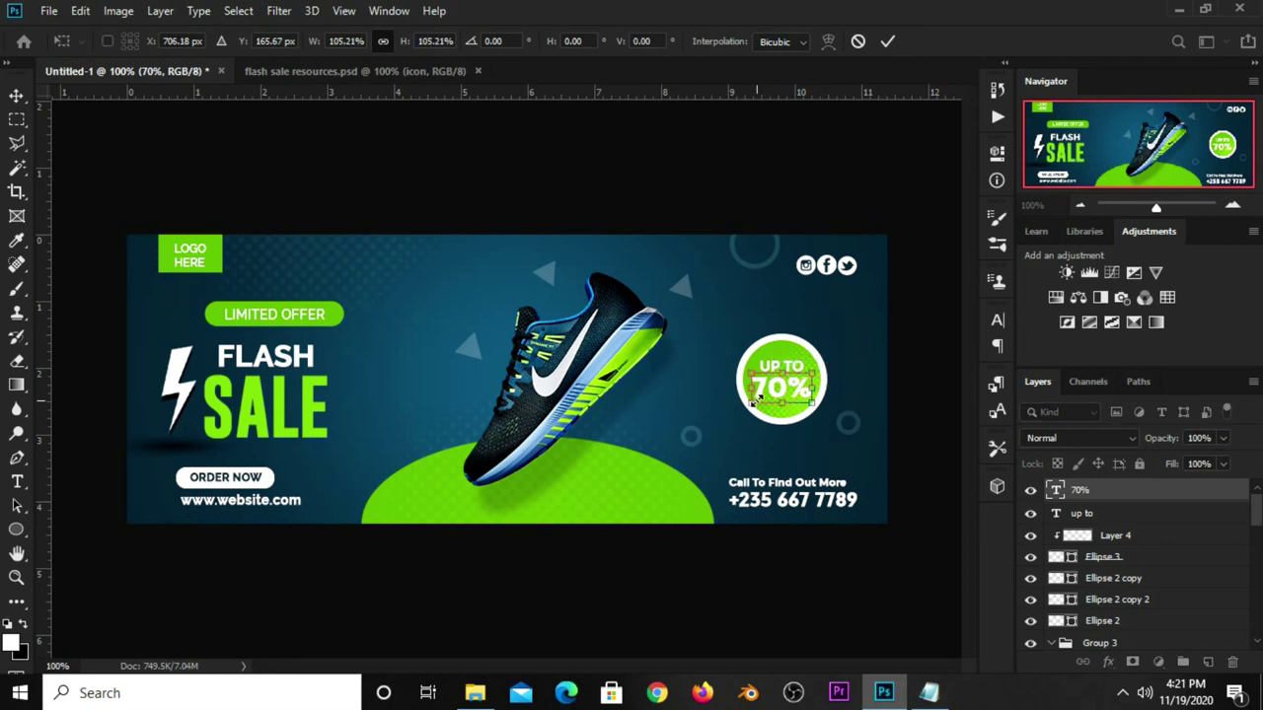
type("706")
key("Return")
Shrink the UP TO text to about 90.6% above the 70%
left_click(794, 174)
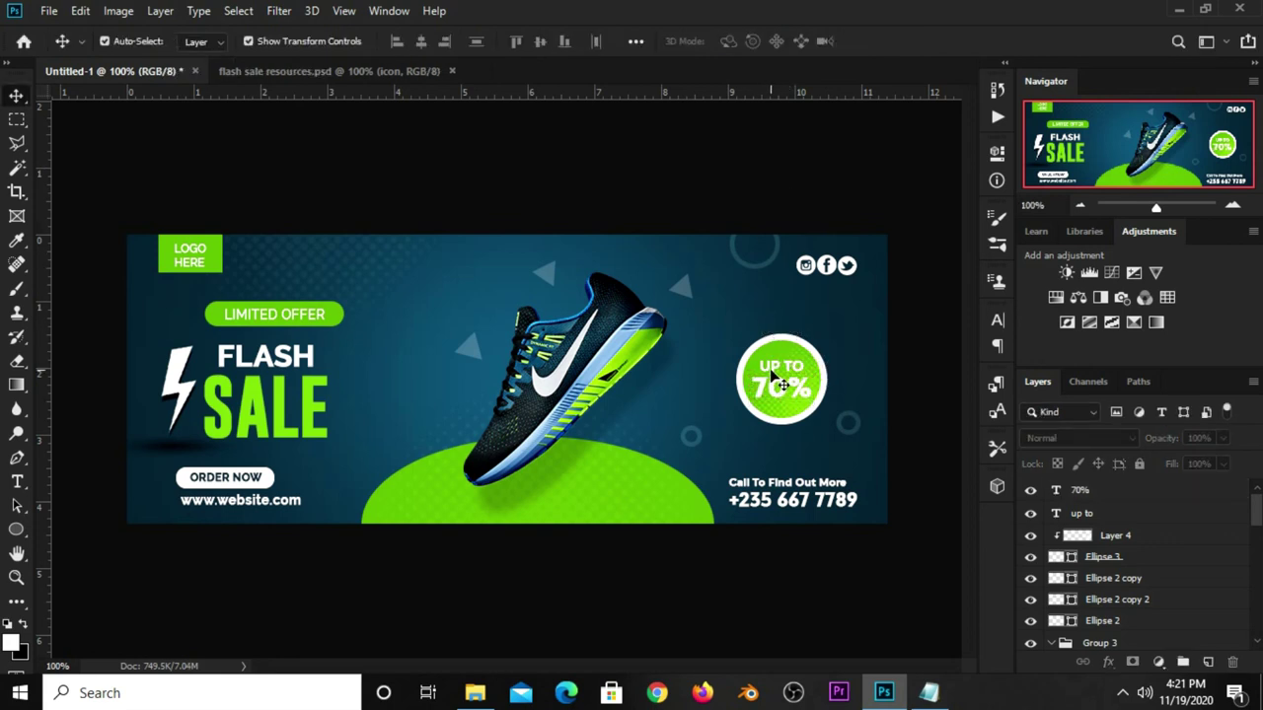
left_click(775, 373)
key("ctrl+t")
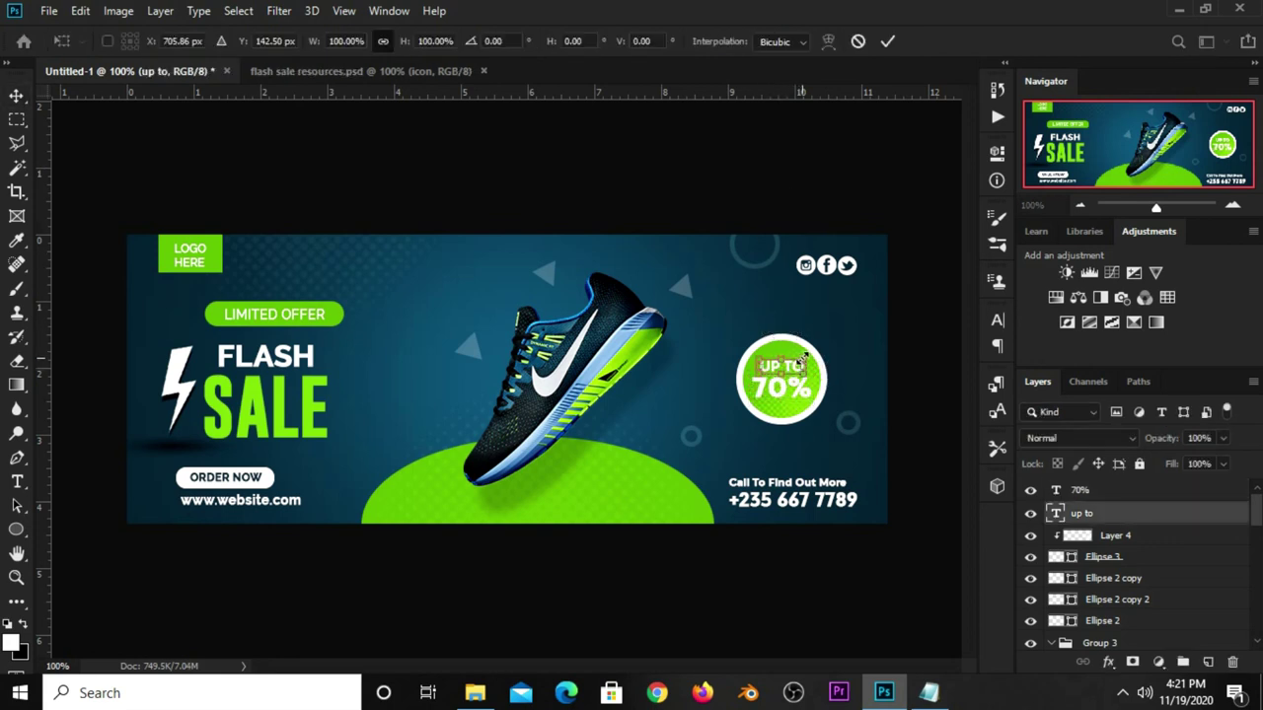
left_click_drag(801, 358, 804, 355)
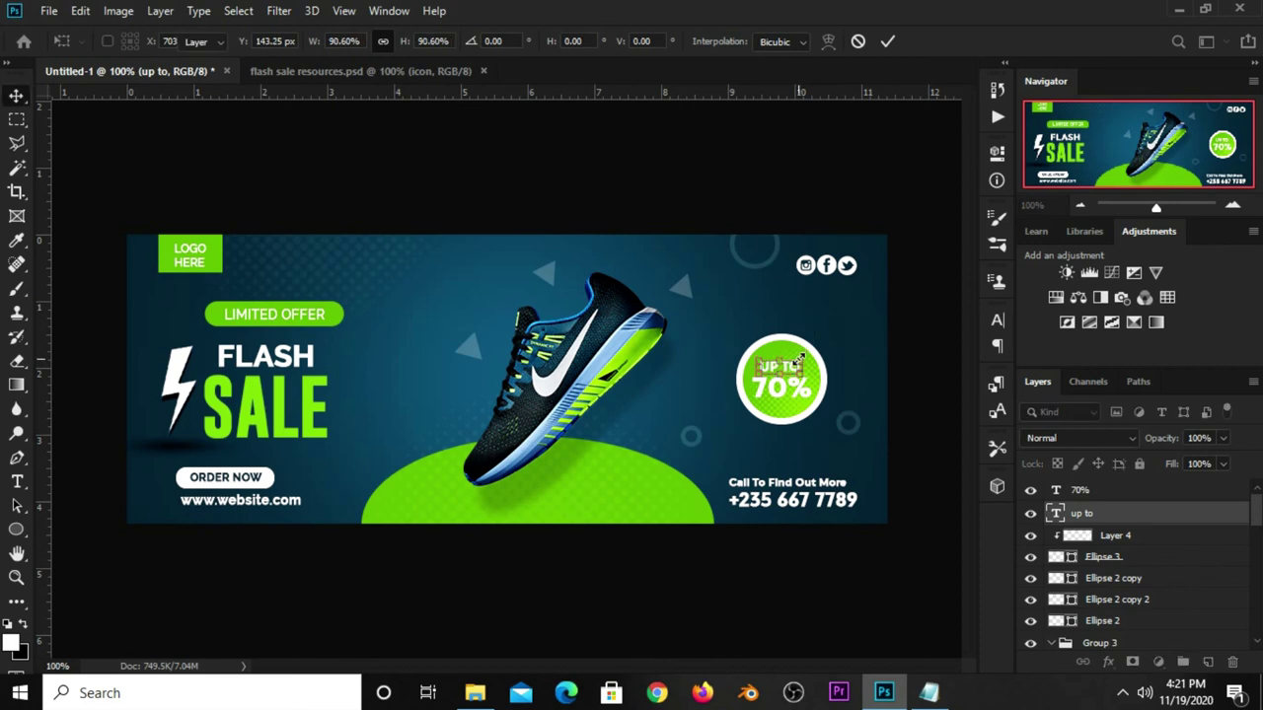
key("Return")
left_click(797, 156)
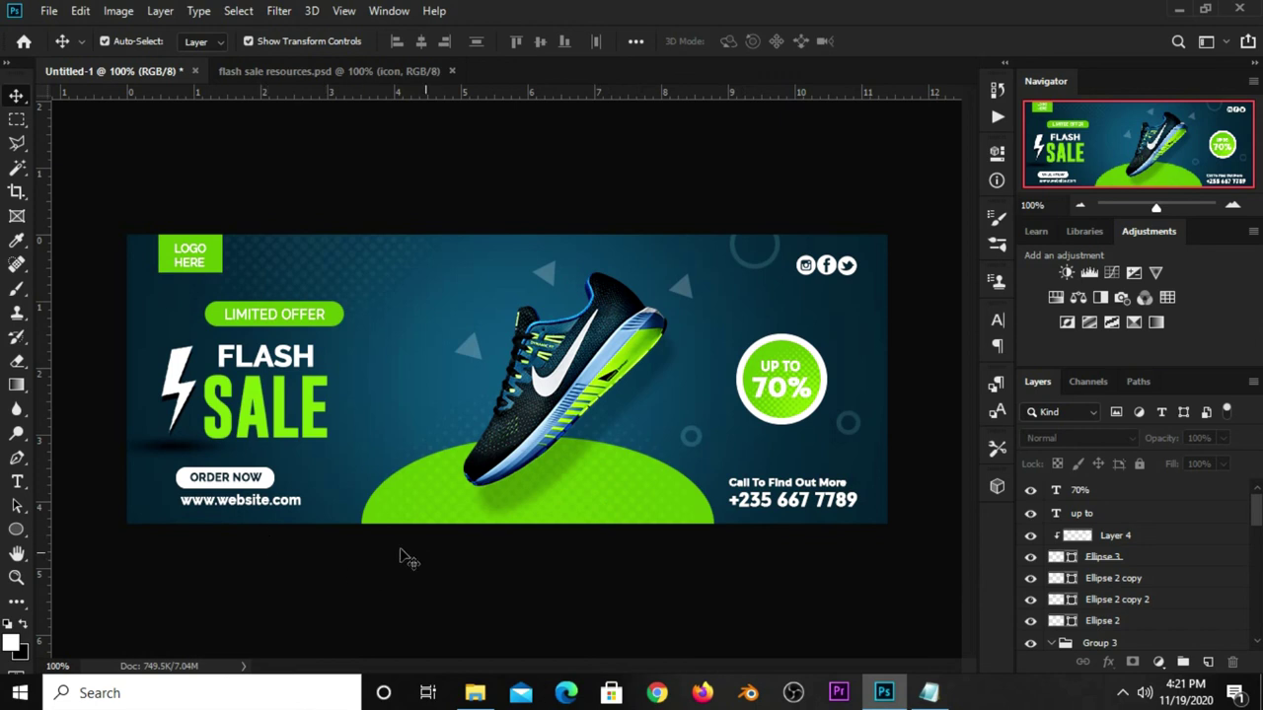
On new Layer 5, stamp an enlarged halftone brush at the banner's lower left
left_click(1208, 662)
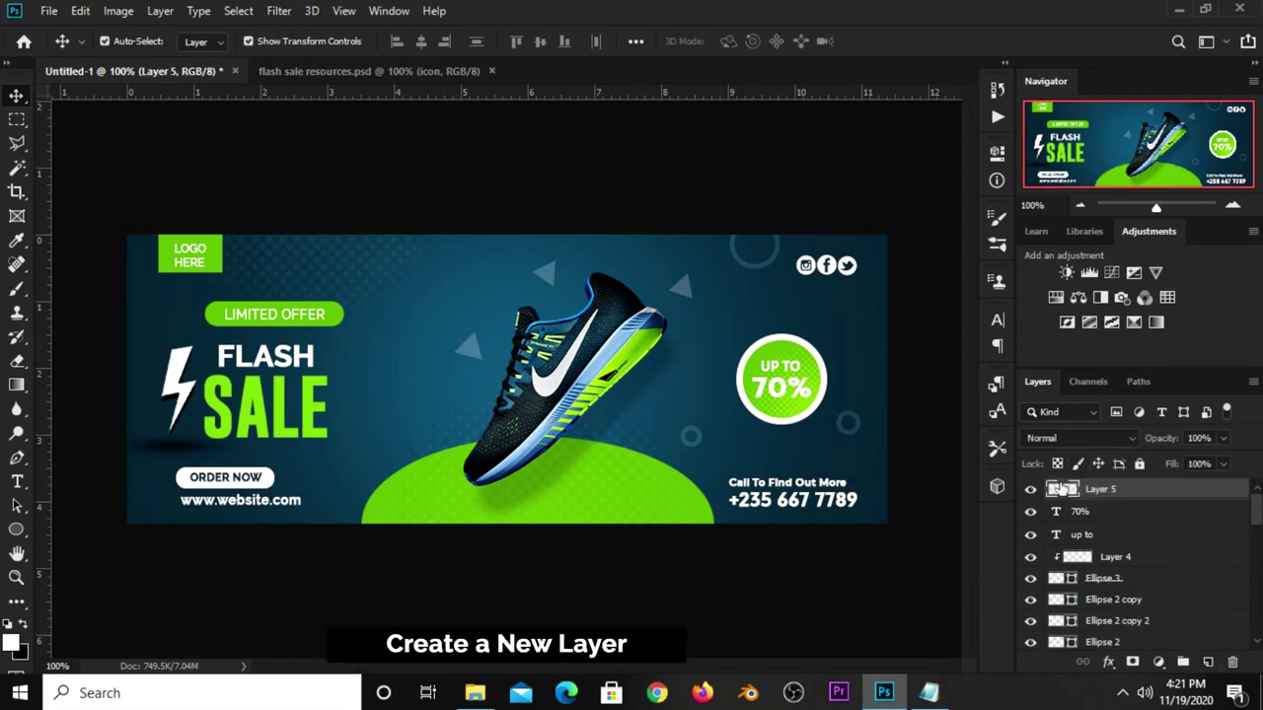
left_click(16, 288)
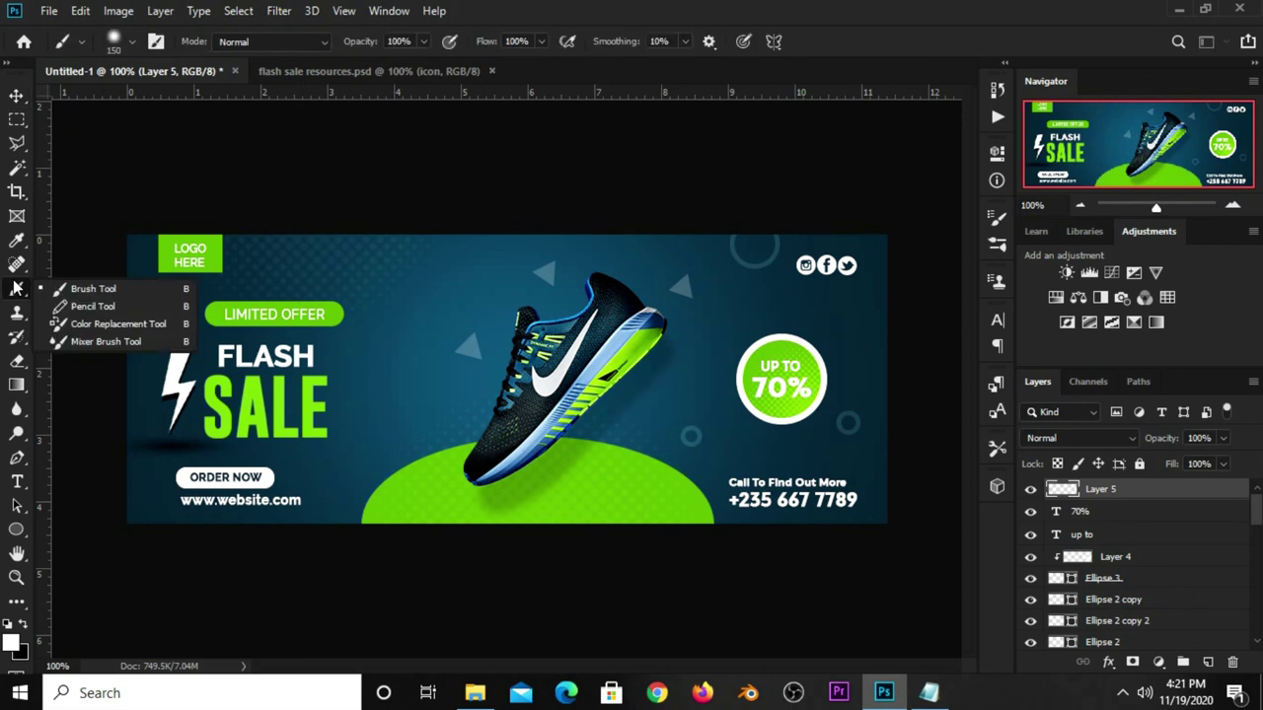
left_click(35, 286)
key("ctrl+minus")
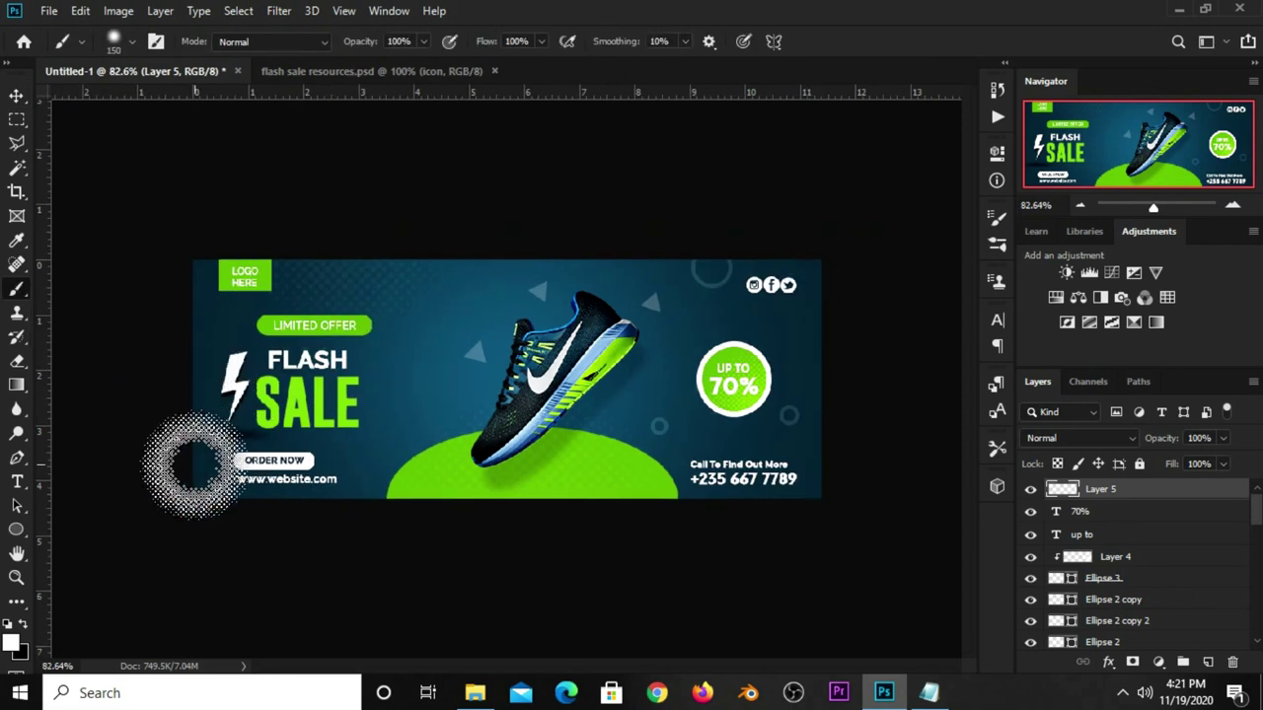
key("bracketright")
key("bracketright")
key("bracketright")
key("bracketright")
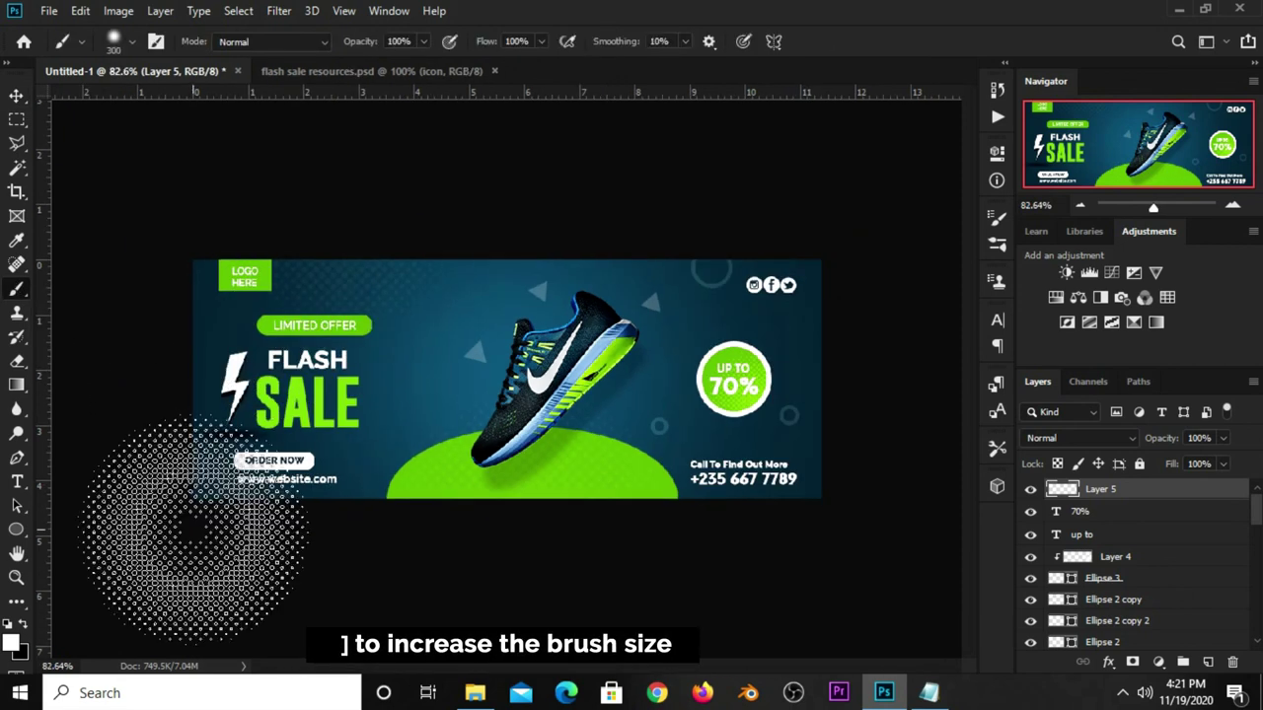
key("bracketright")
left_click(197, 528)
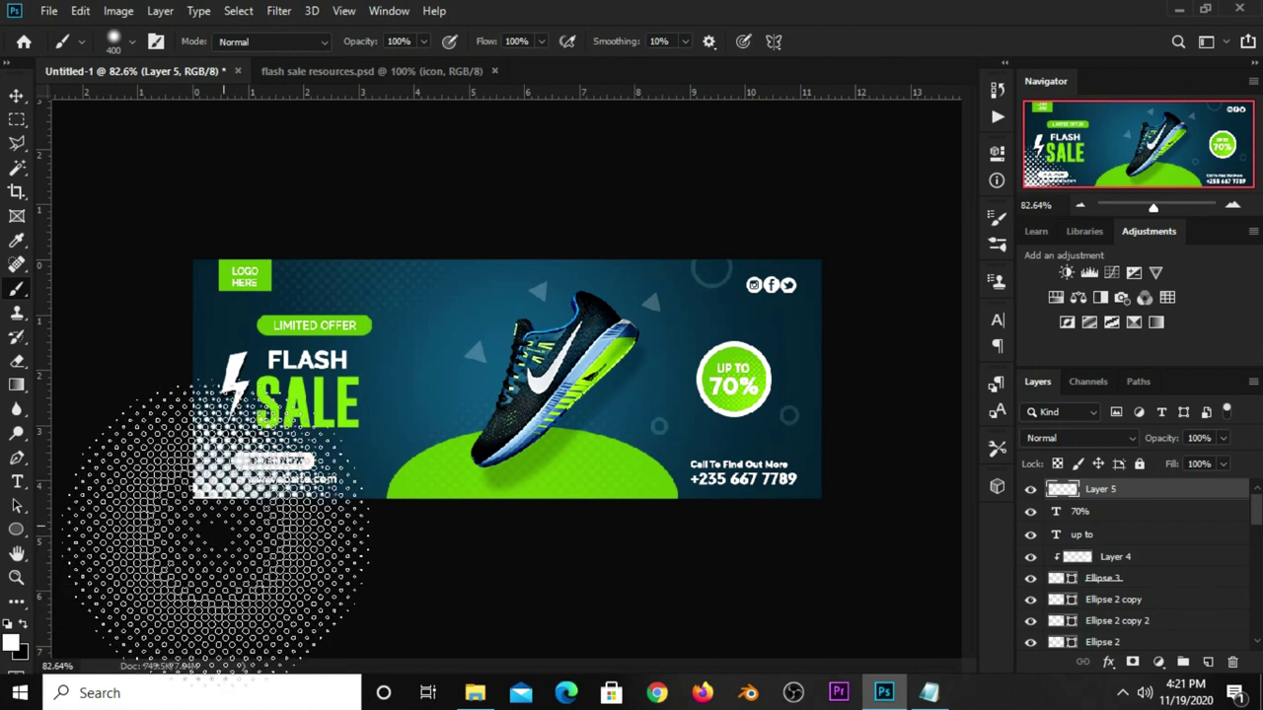
Set the halftone layer to Overlay blending at 8% opacity
left_click(17, 95)
left_click(61, 96)
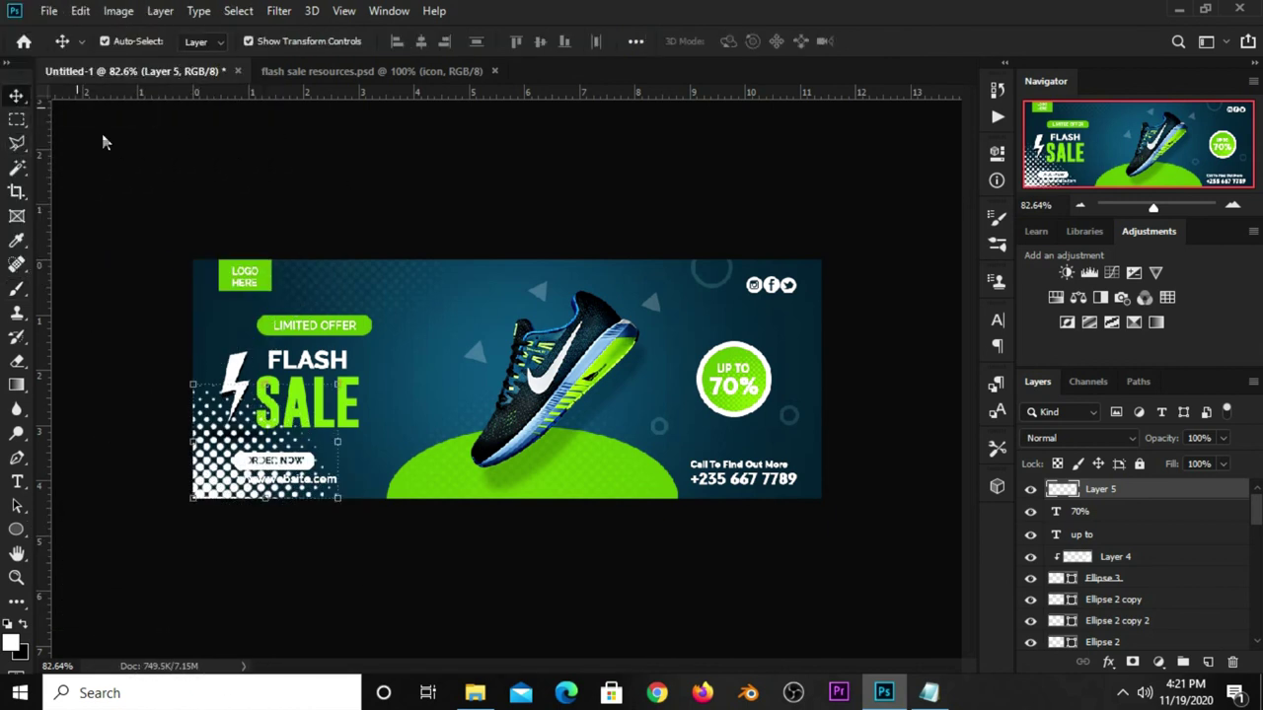
left_click(1080, 439)
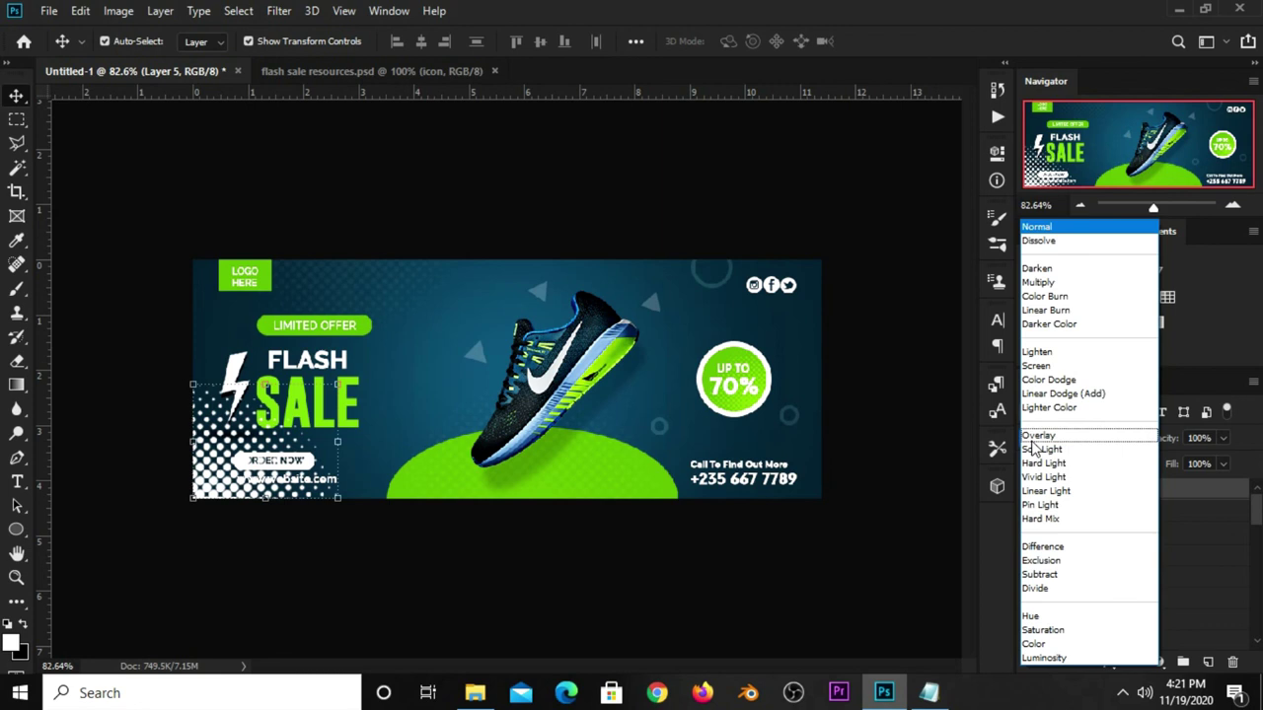
left_click(1030, 438)
left_click(1223, 440)
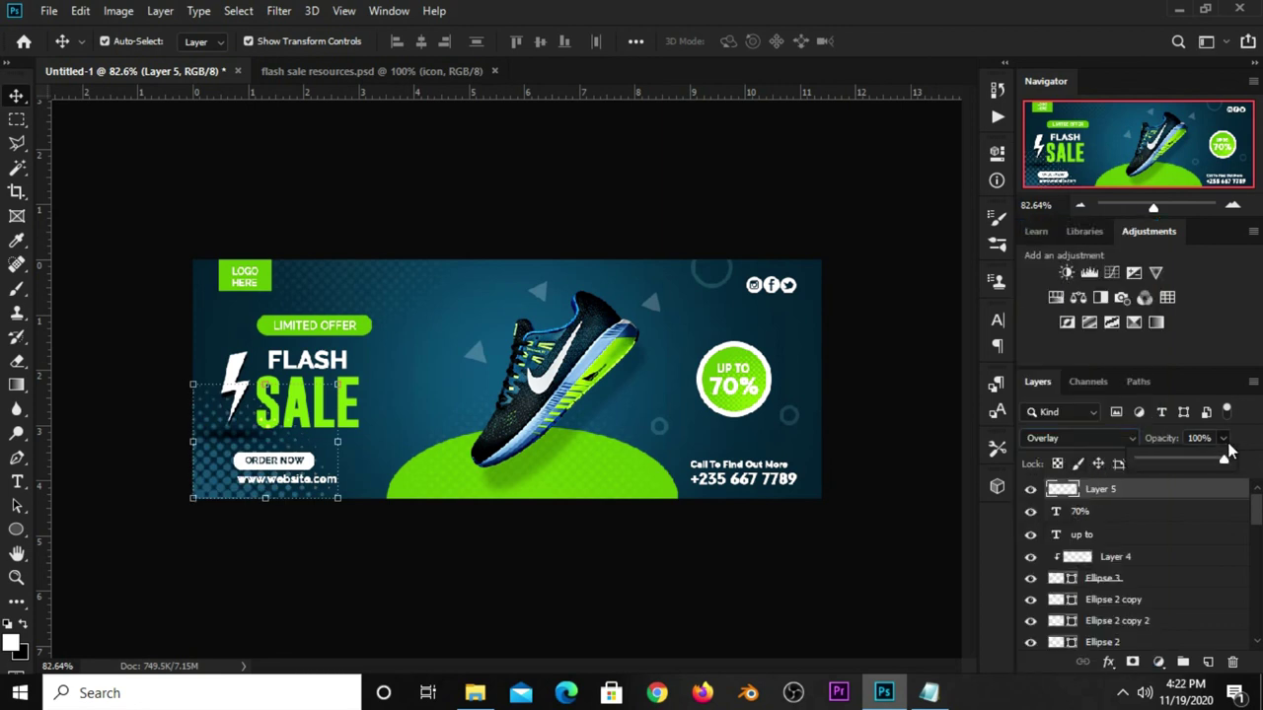
left_click_drag(1174, 460, 1145, 460)
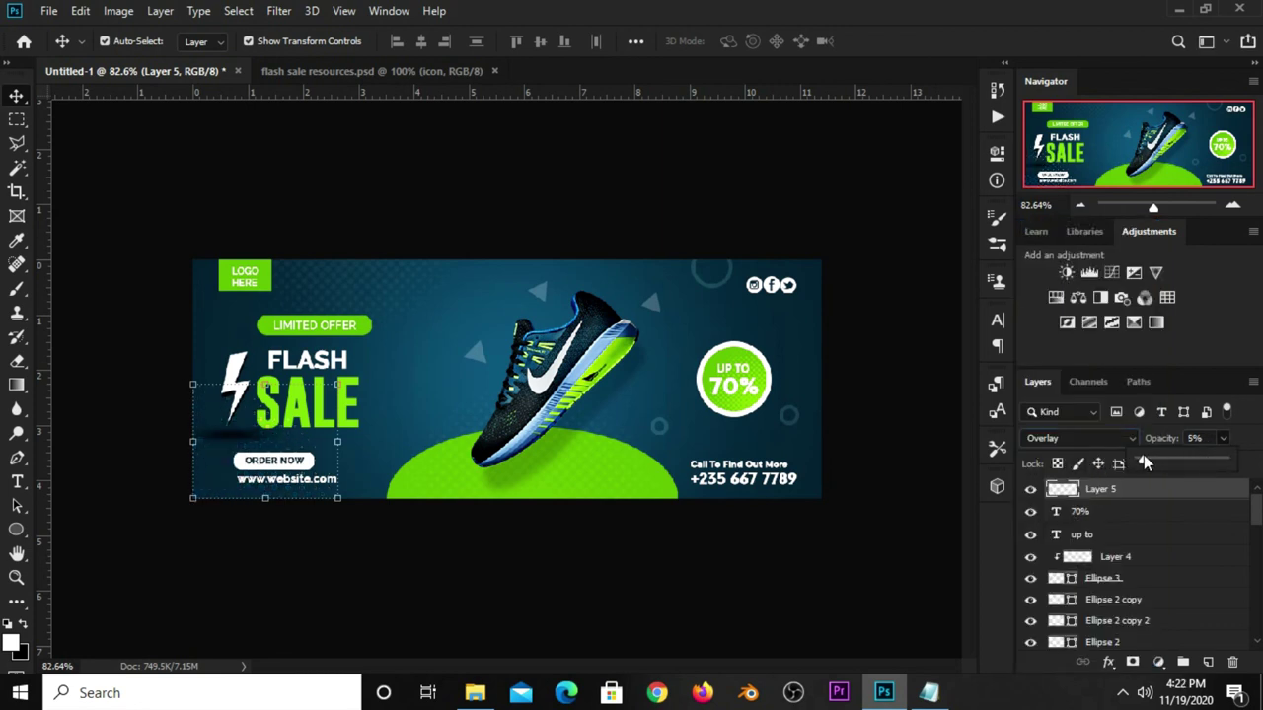
left_click_drag(1143, 456, 1149, 456)
left_click(716, 572)
key("ctrl+1")
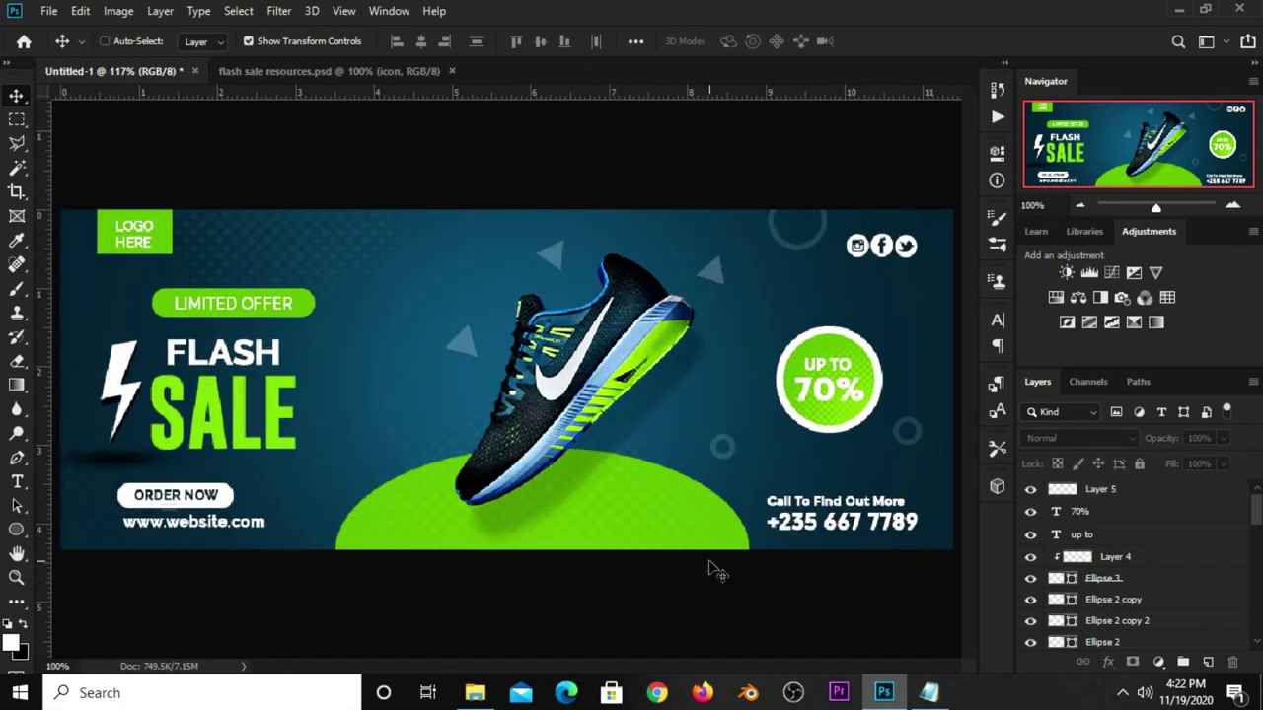
Move Layer 5 between Layer 2 copy and Layer 2, then shift the texture down-left
left_click_drag(1108, 496, 1111, 663)
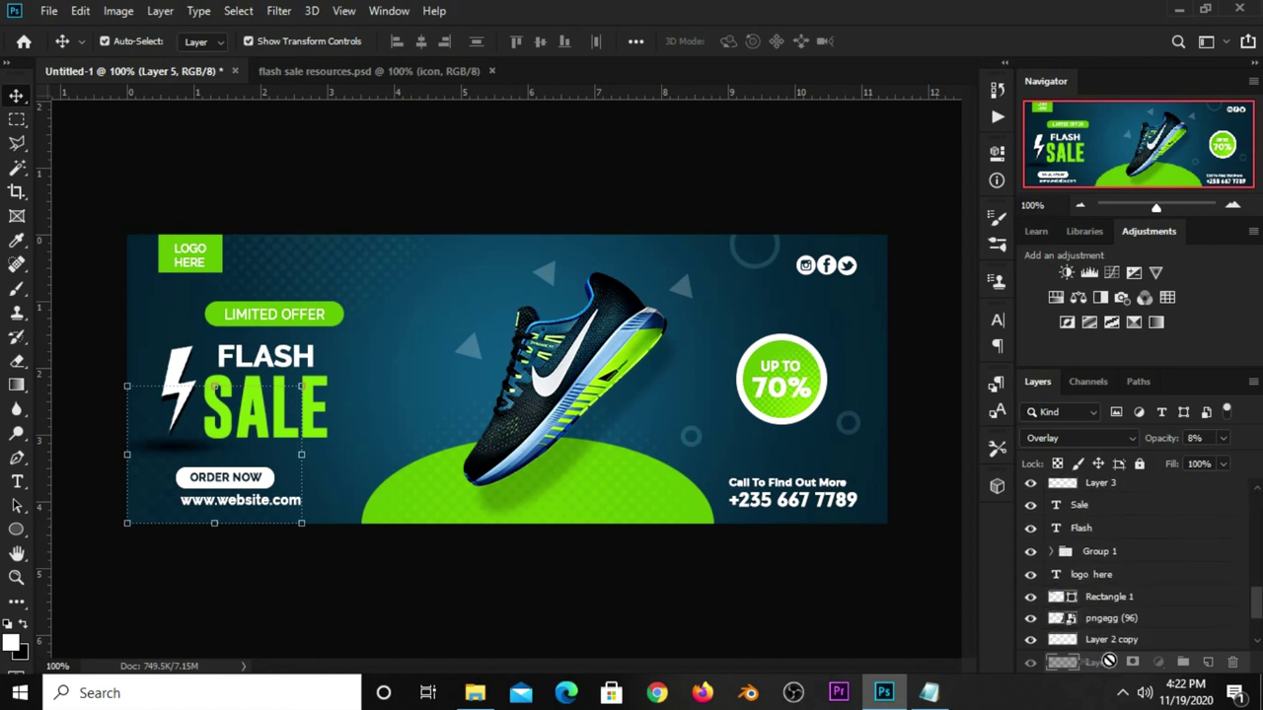
left_click_drag(1111, 663, 1105, 588)
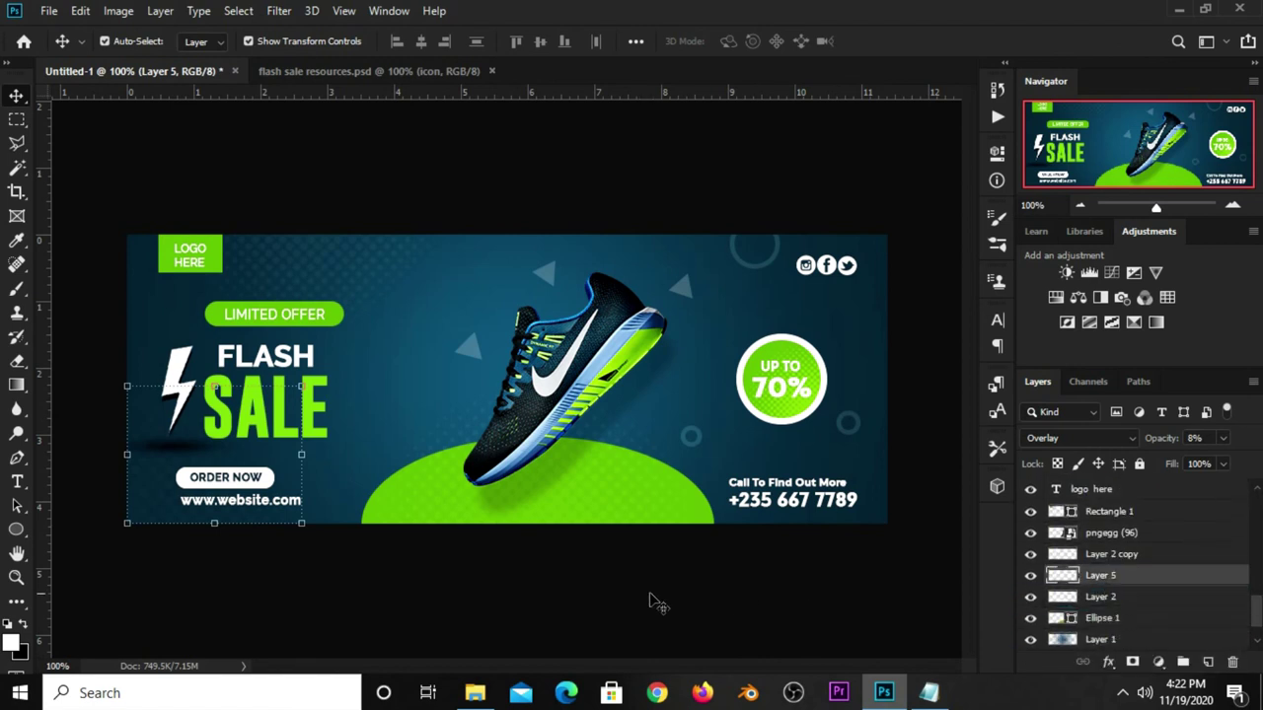
scroll(1121, 548, "down", 2)
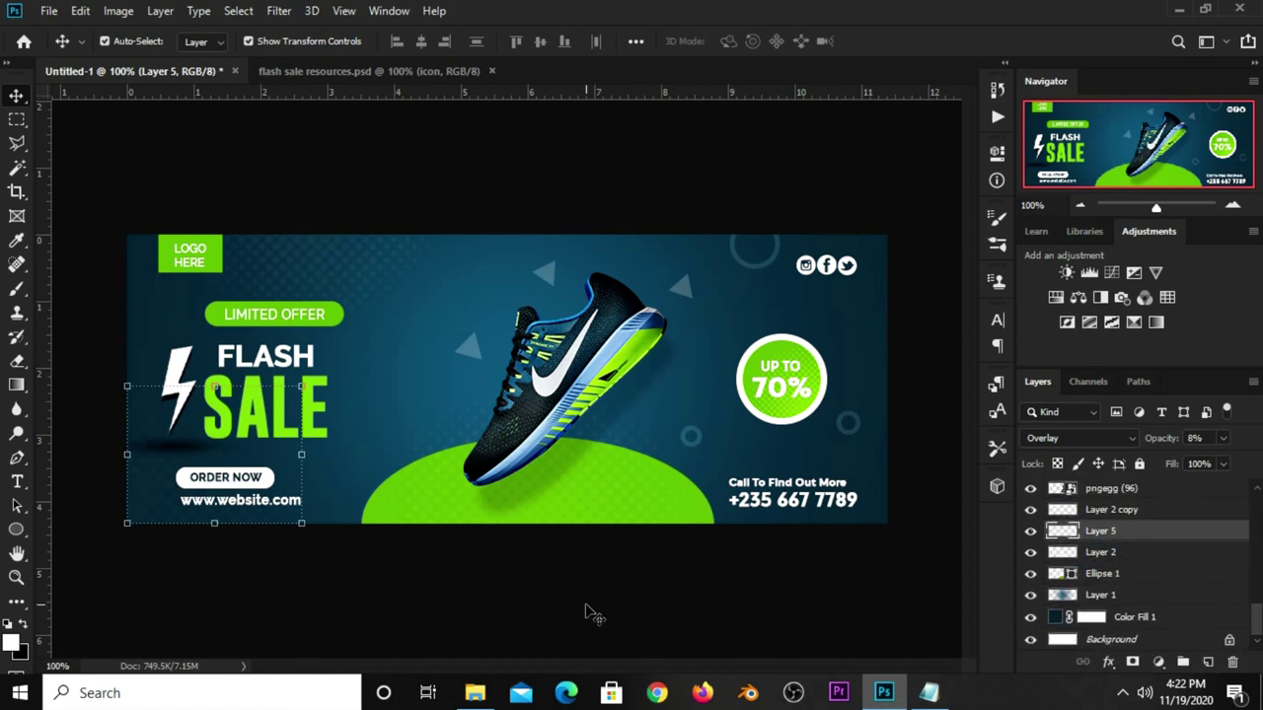
left_click(589, 611)
left_click(1130, 554)
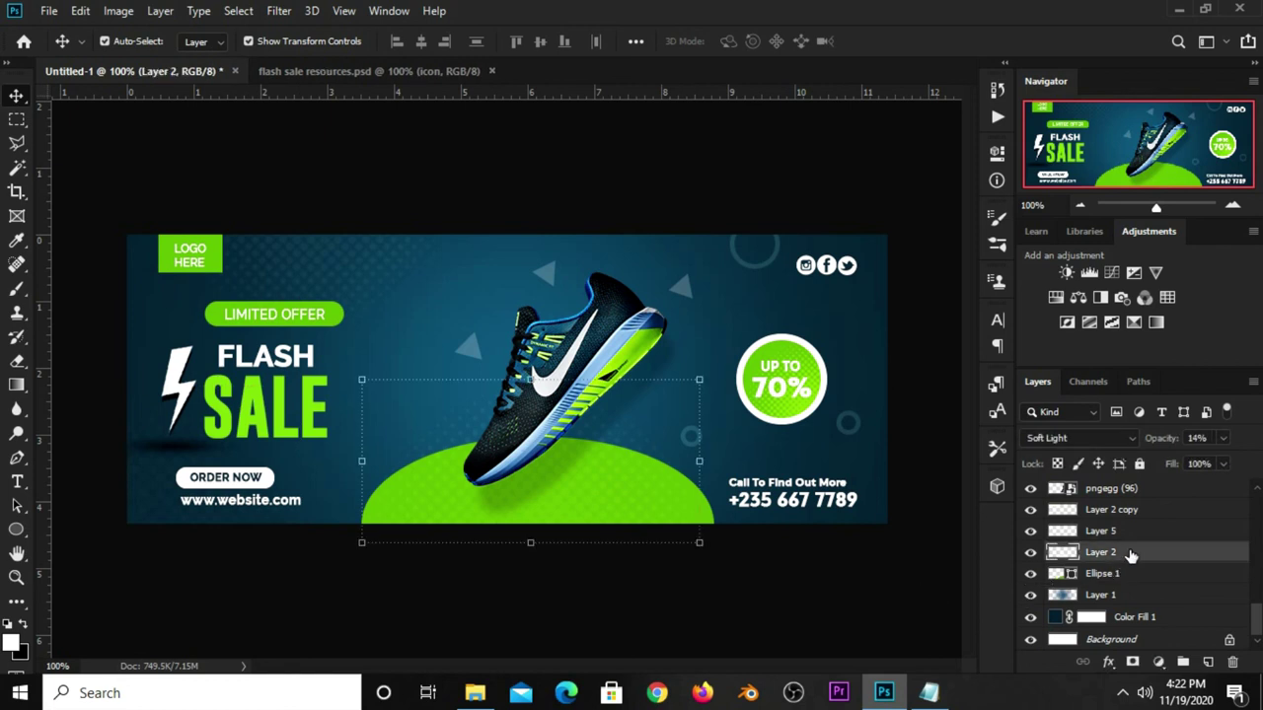
left_click(164, 514)
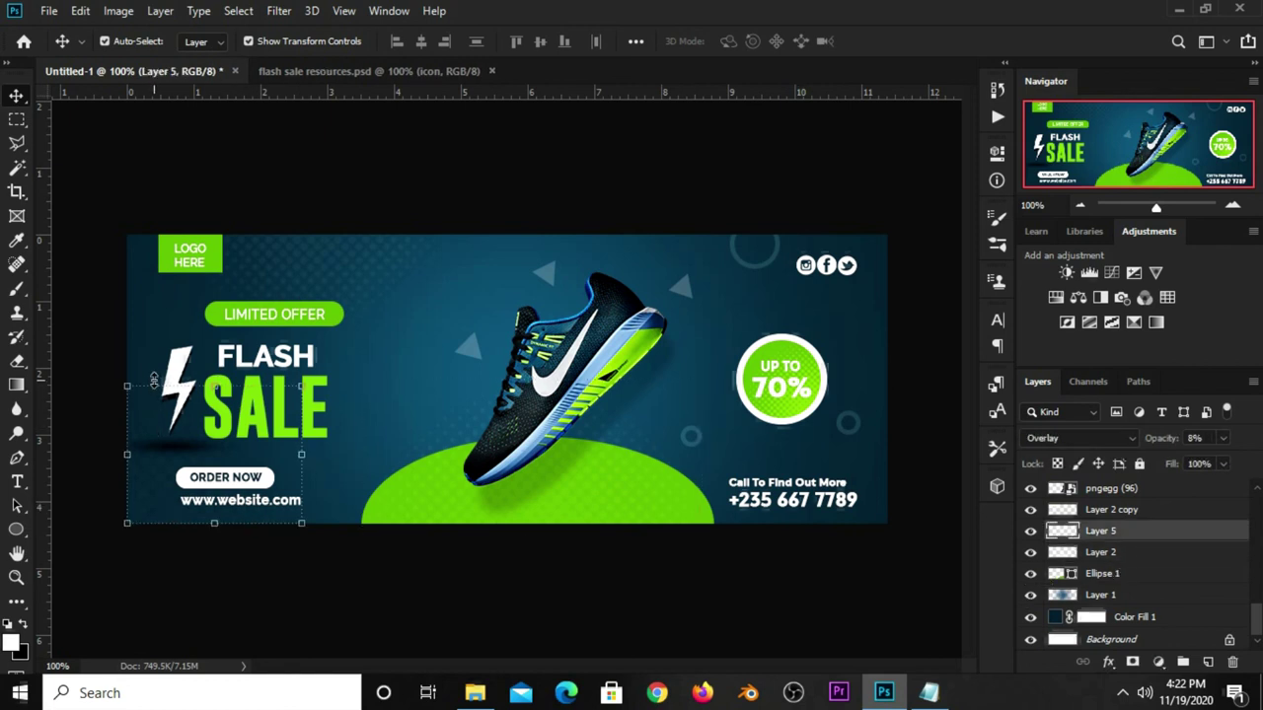
left_click_drag(155, 463, 156, 492)
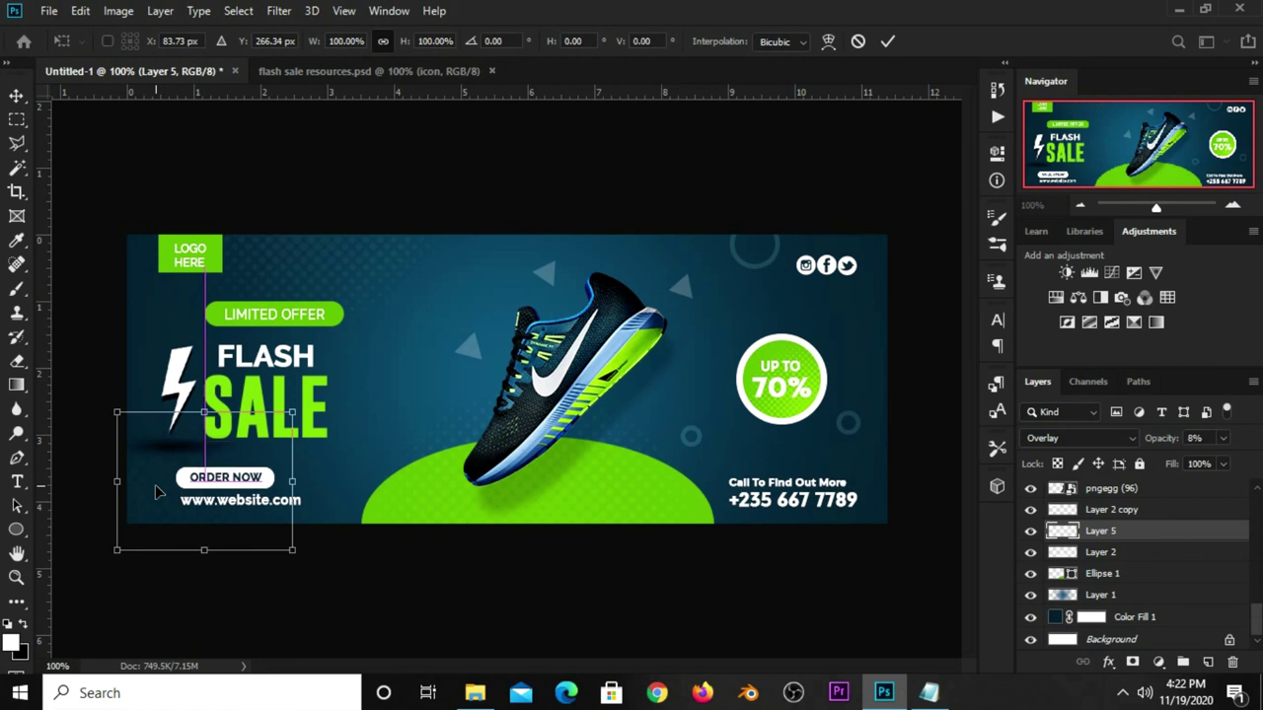
key("Return")
left_click(449, 176)
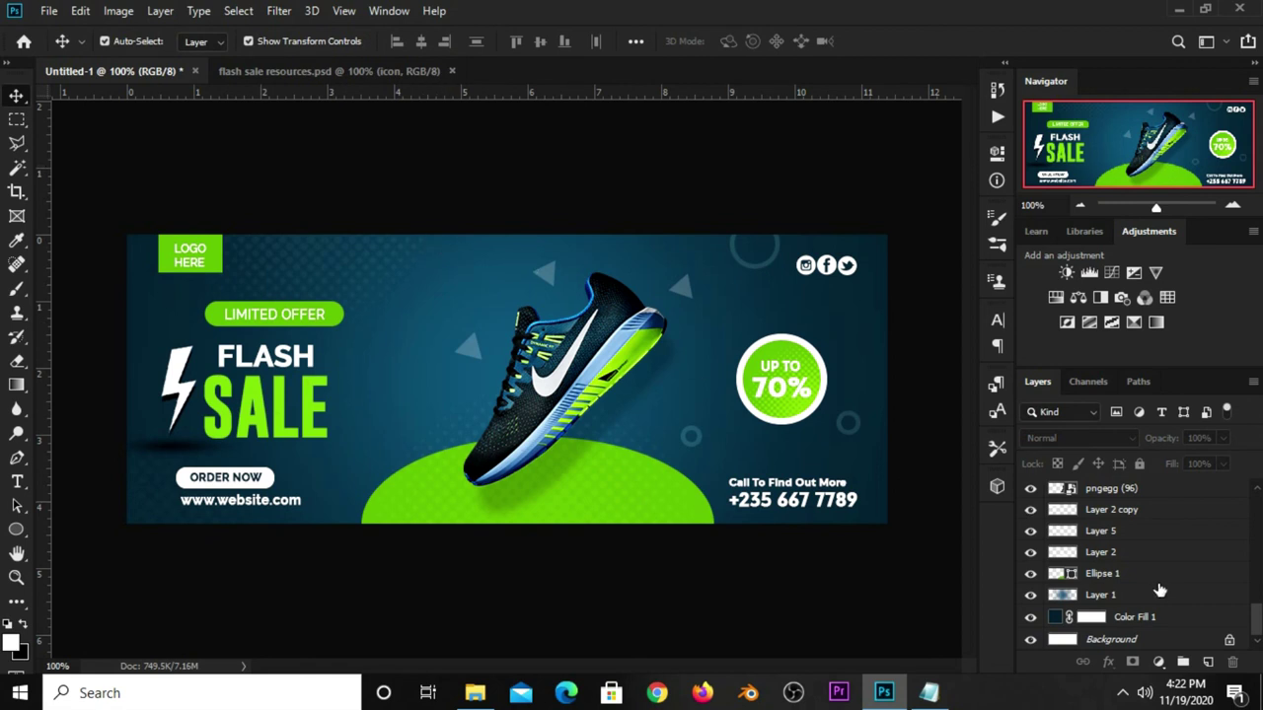
Add a Curves layer with an S-curve deepening shadows and lifting highlights, then toggle it to compare
left_click(1159, 660)
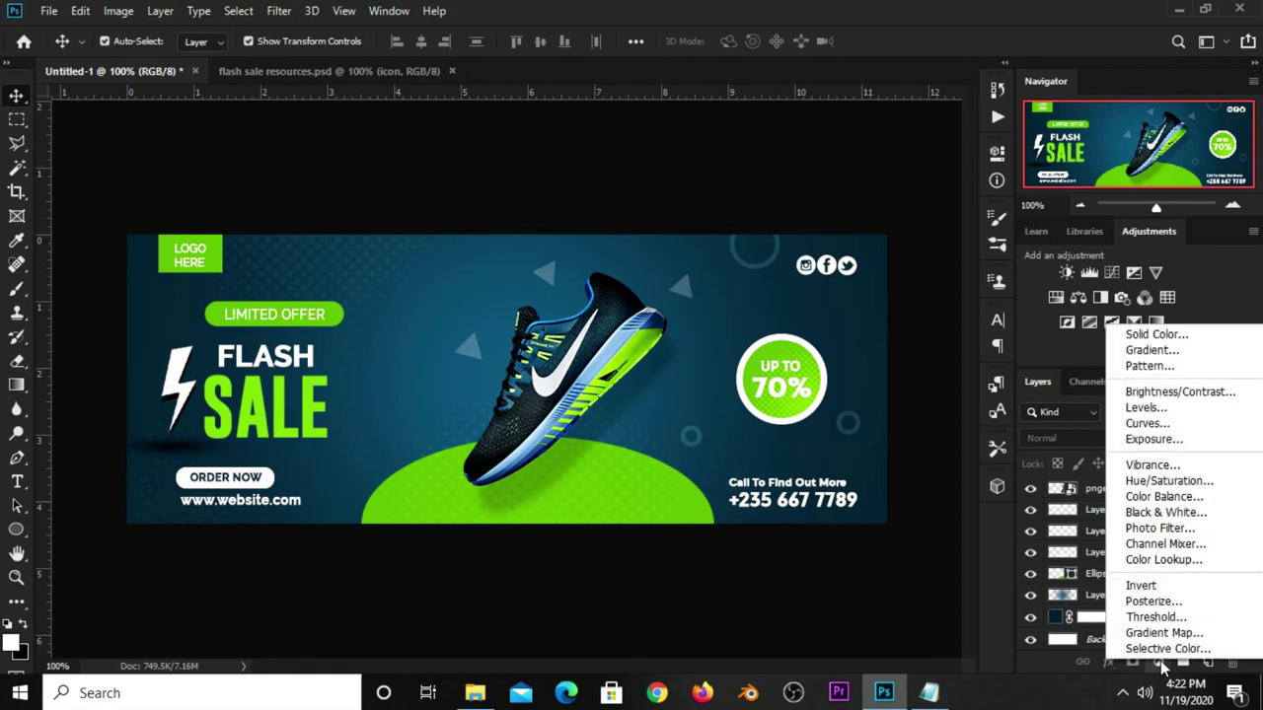
left_click(1151, 426)
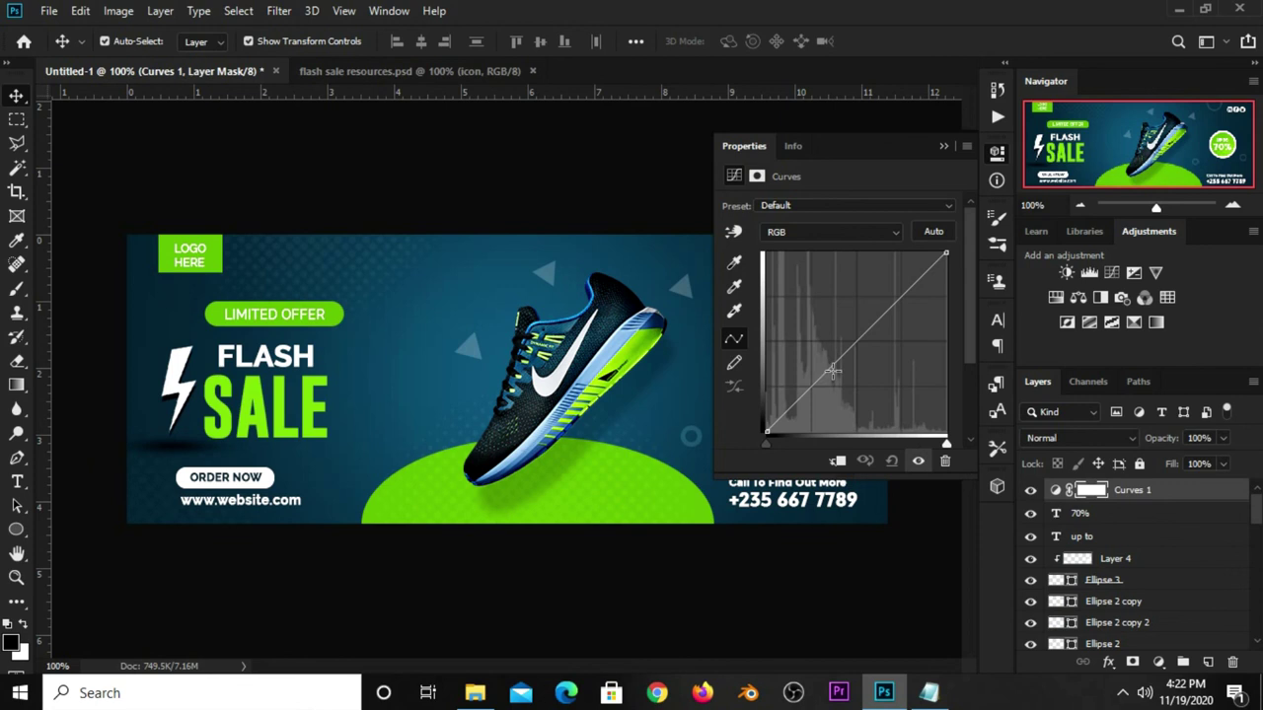
left_click(835, 367)
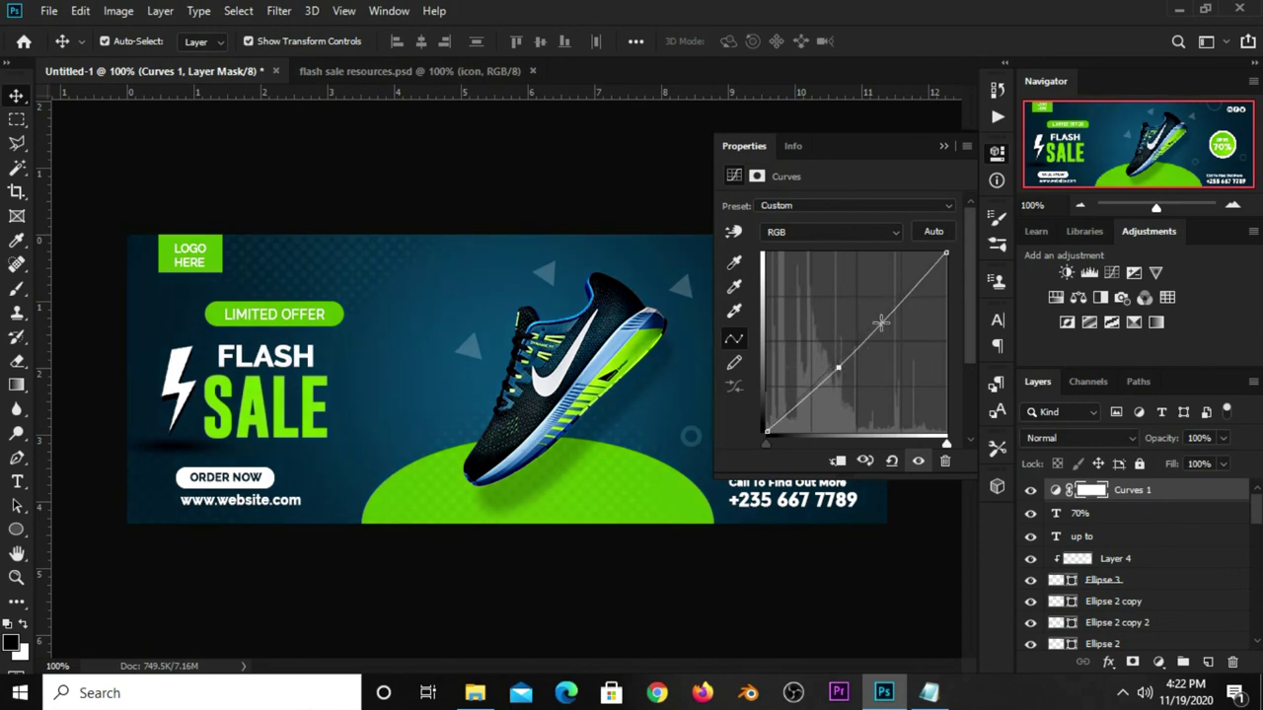
left_click_drag(916, 293, 909, 279)
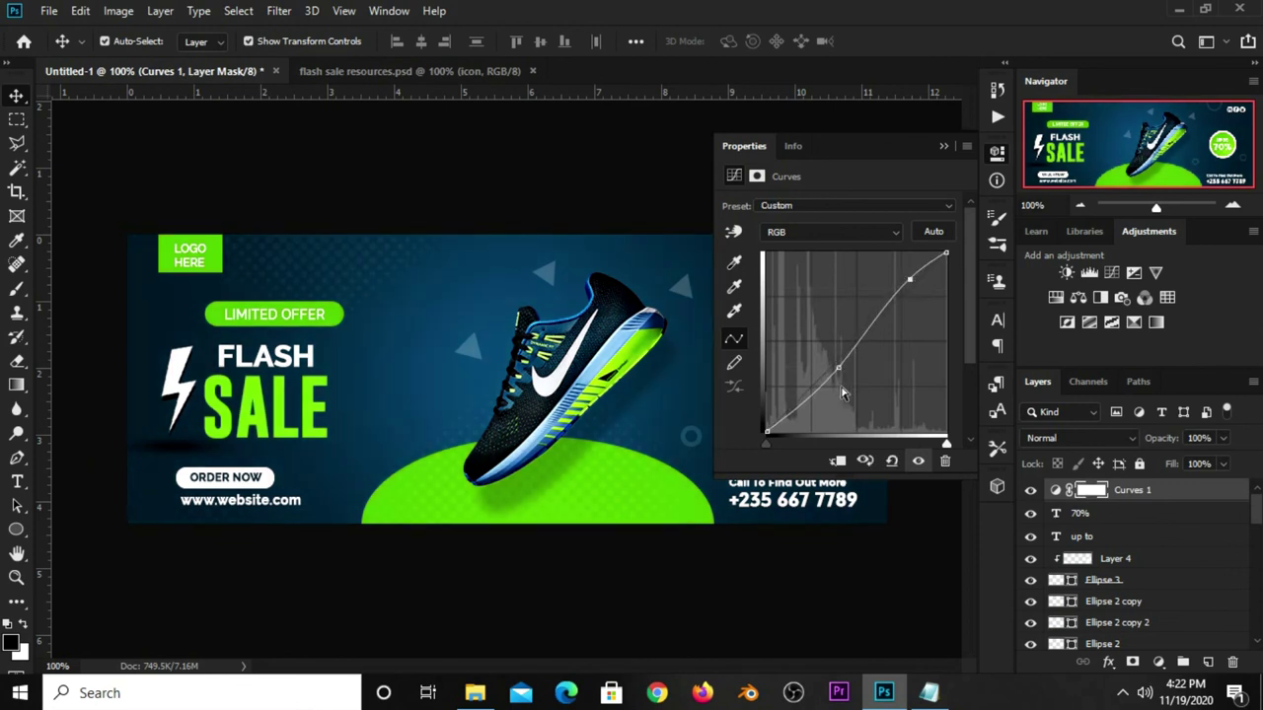
left_click_drag(840, 369, 841, 372)
left_click(911, 250)
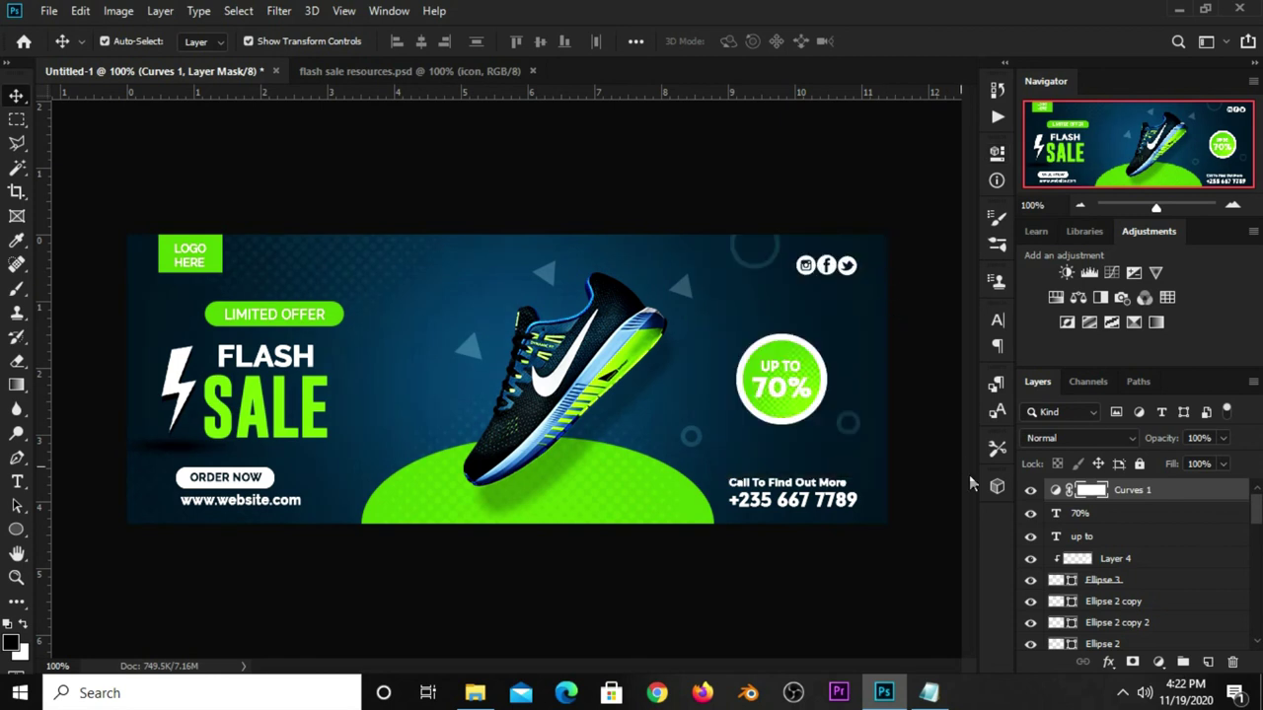
left_click(1030, 490)
Copy the paper-plane arrow from the flash sale resources file and place it beside the 70% badge
left_click(1030, 490)
left_click(415, 77)
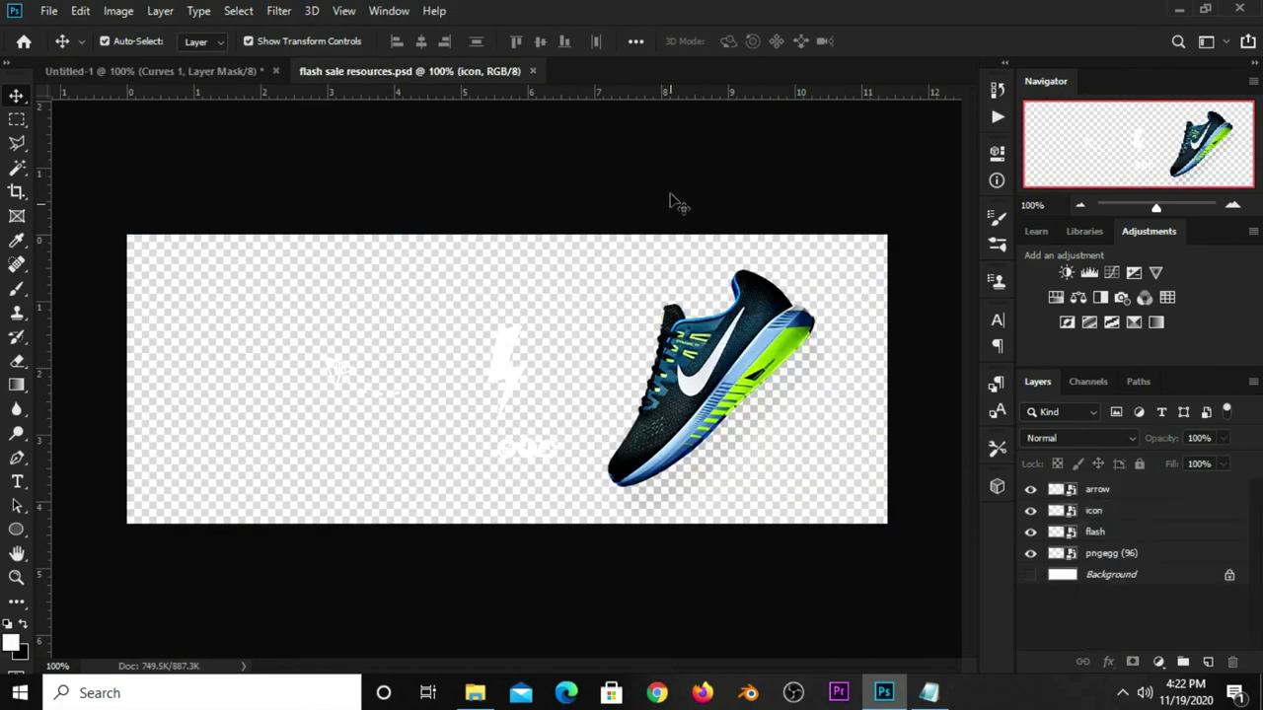
left_click(1118, 493)
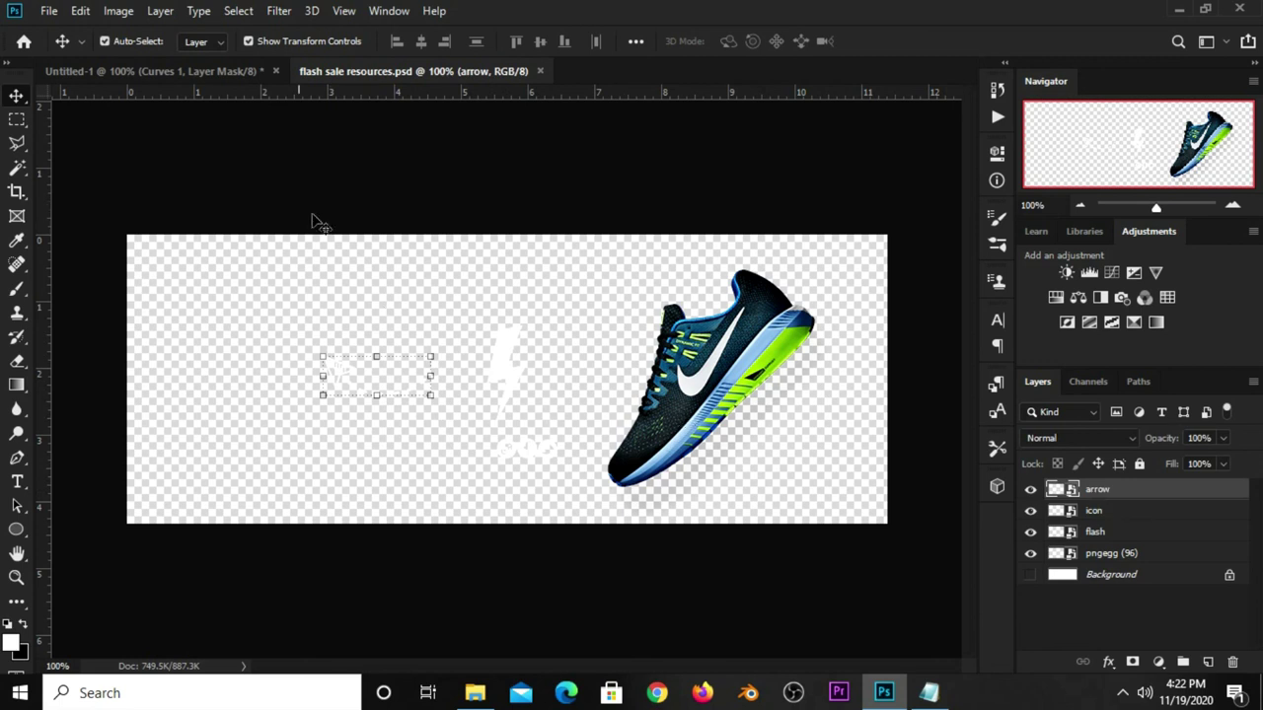
left_click(216, 72)
key("ctrl+v")
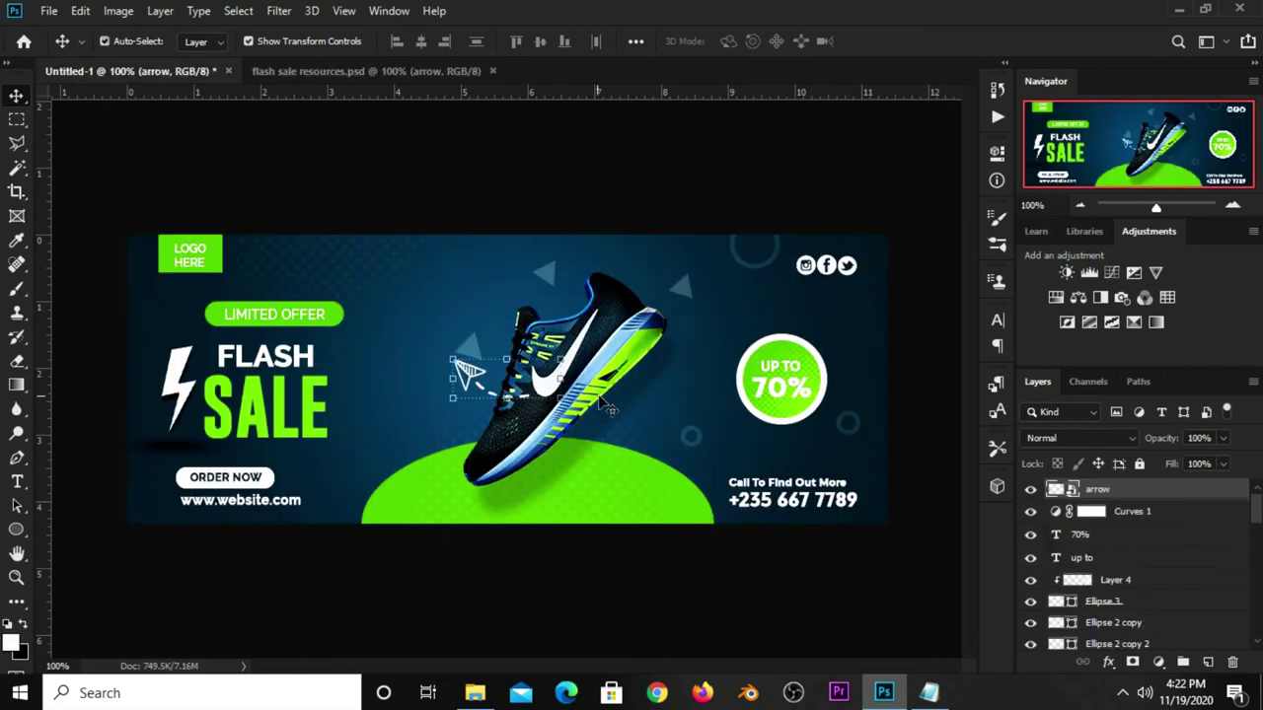
key("ctrl+t")
left_click_drag(520, 392, 705, 434)
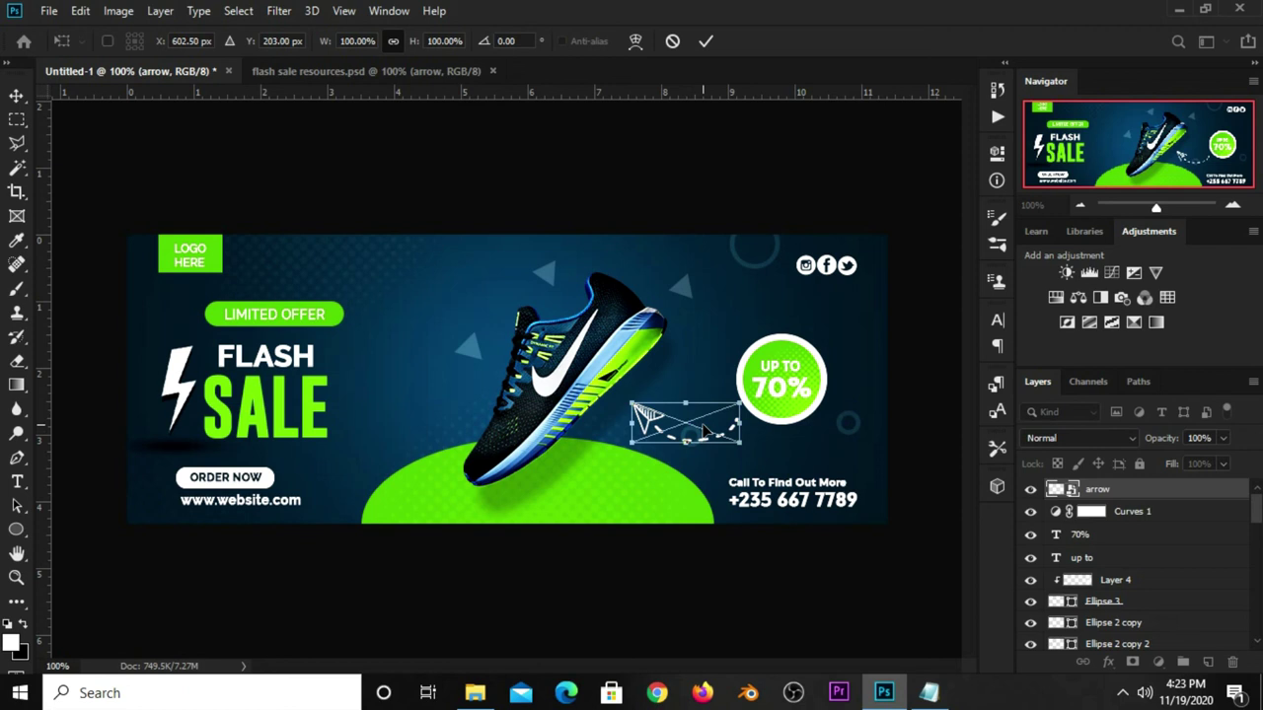
key("Return")
Enlarge the arrow to about 106% and nudge it slightly up and left
key("ctrl+t")
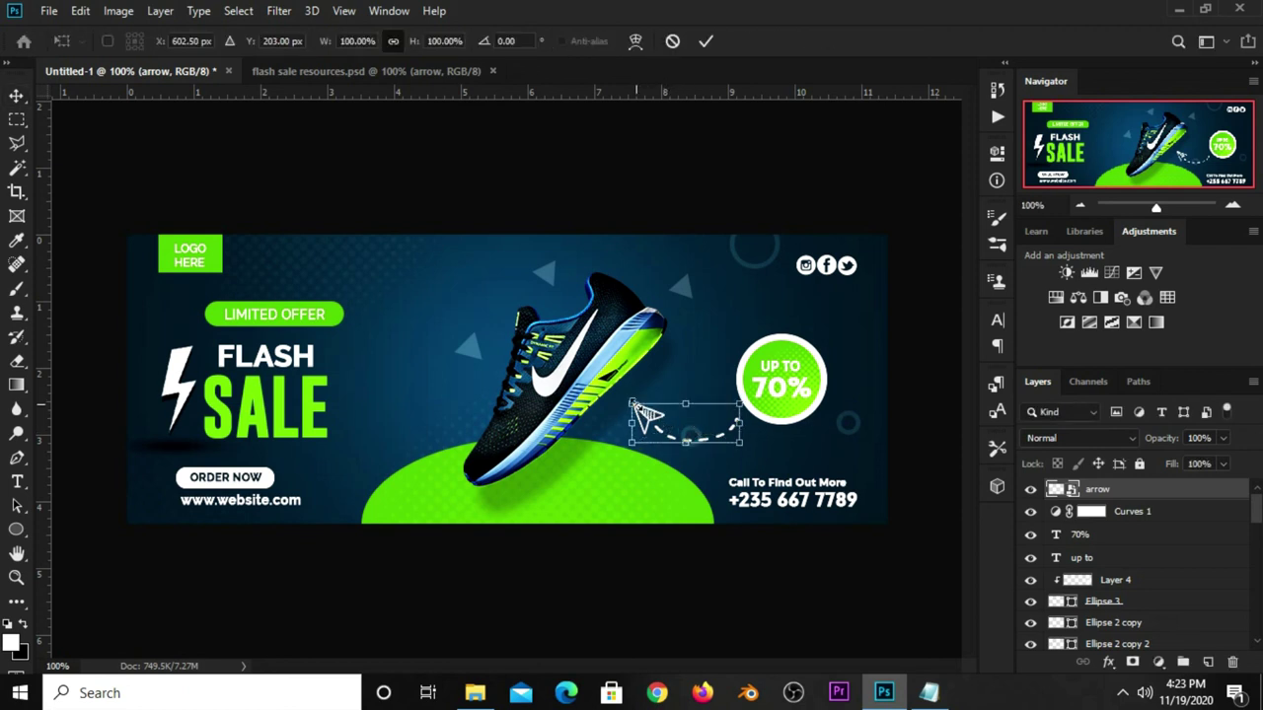
left_click_drag(631, 404, 623, 400)
left_click_drag(694, 434, 691, 426)
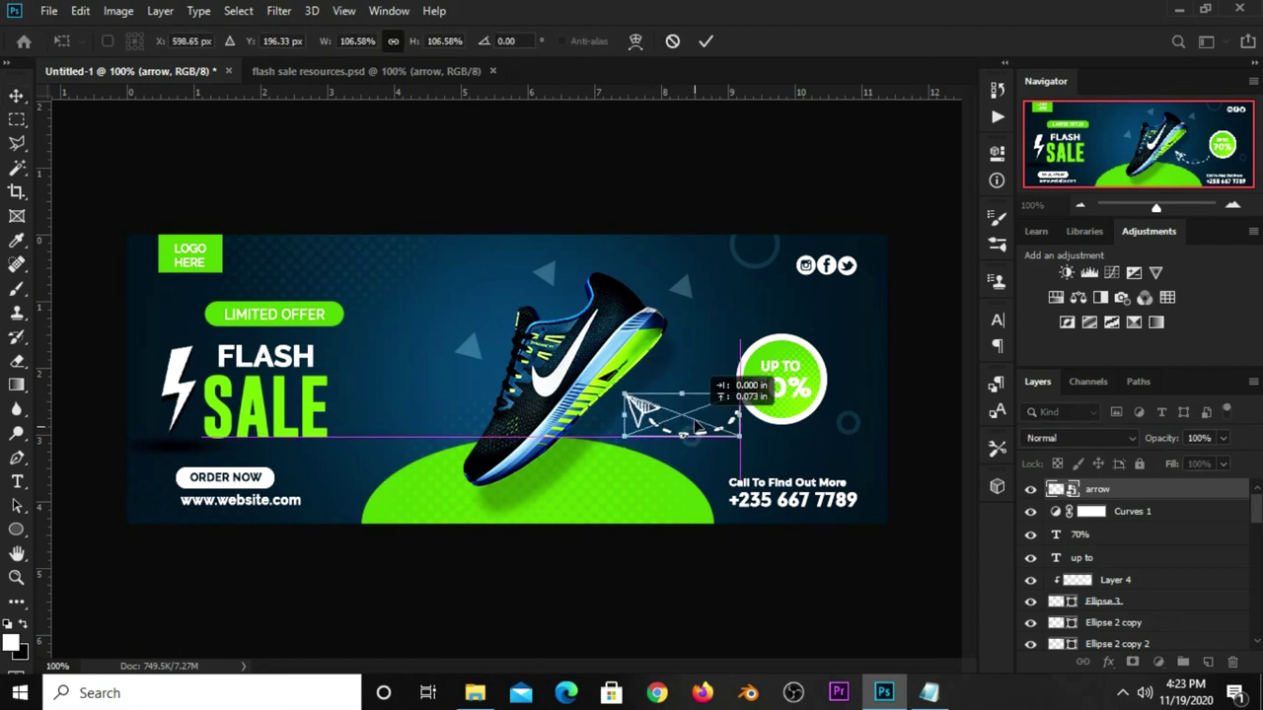
left_click(706, 40)
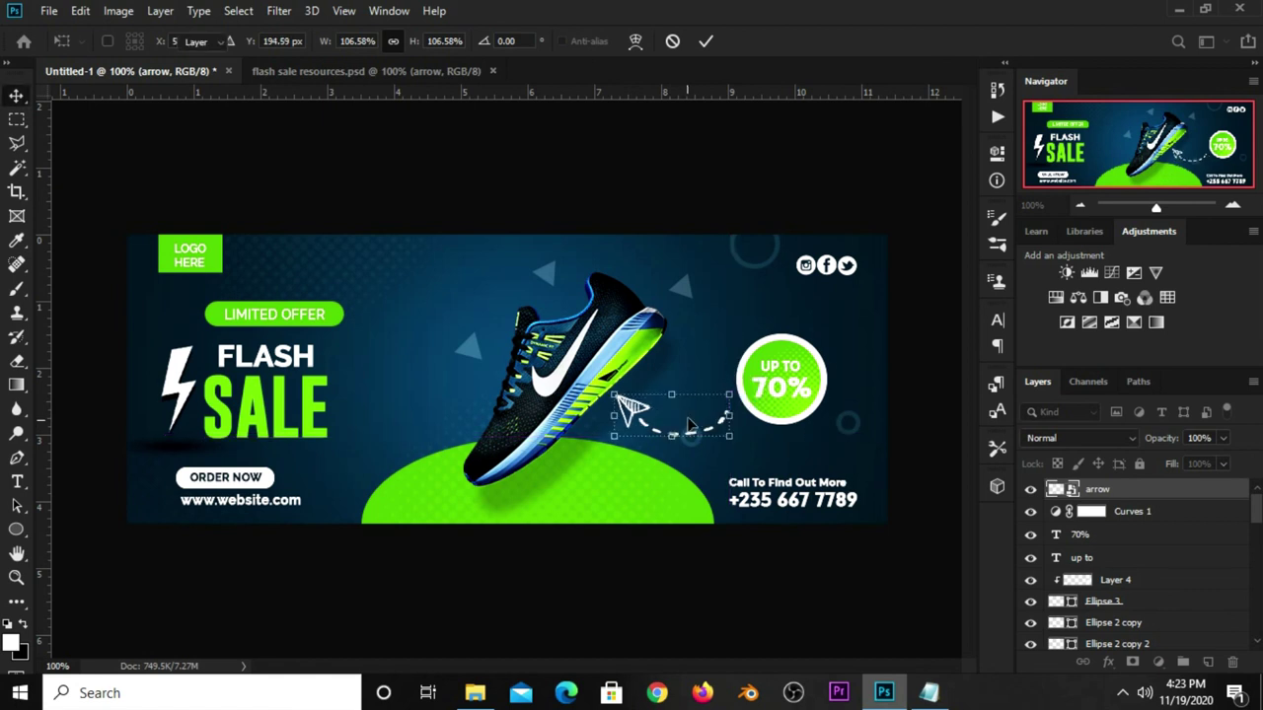
Move the small dot-grid circle (Ellipse 2 copy 2) below the arrow's tail
left_click(698, 445)
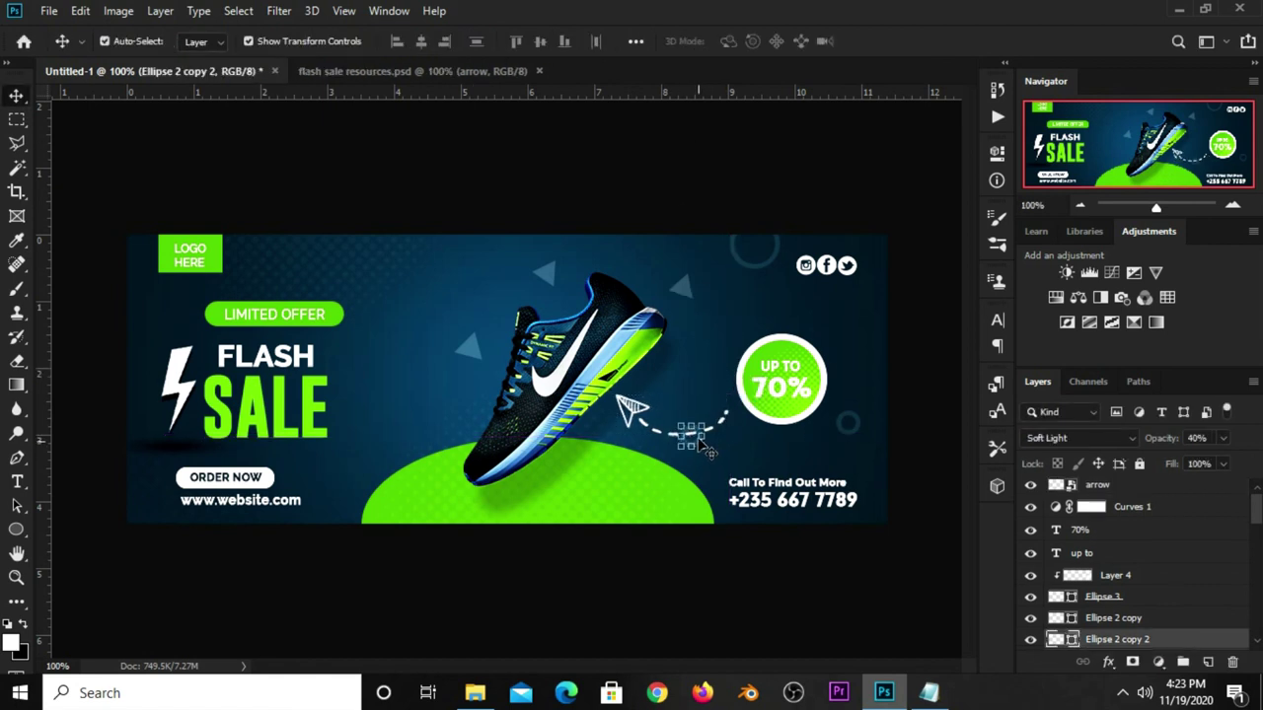
key("ctrl+t")
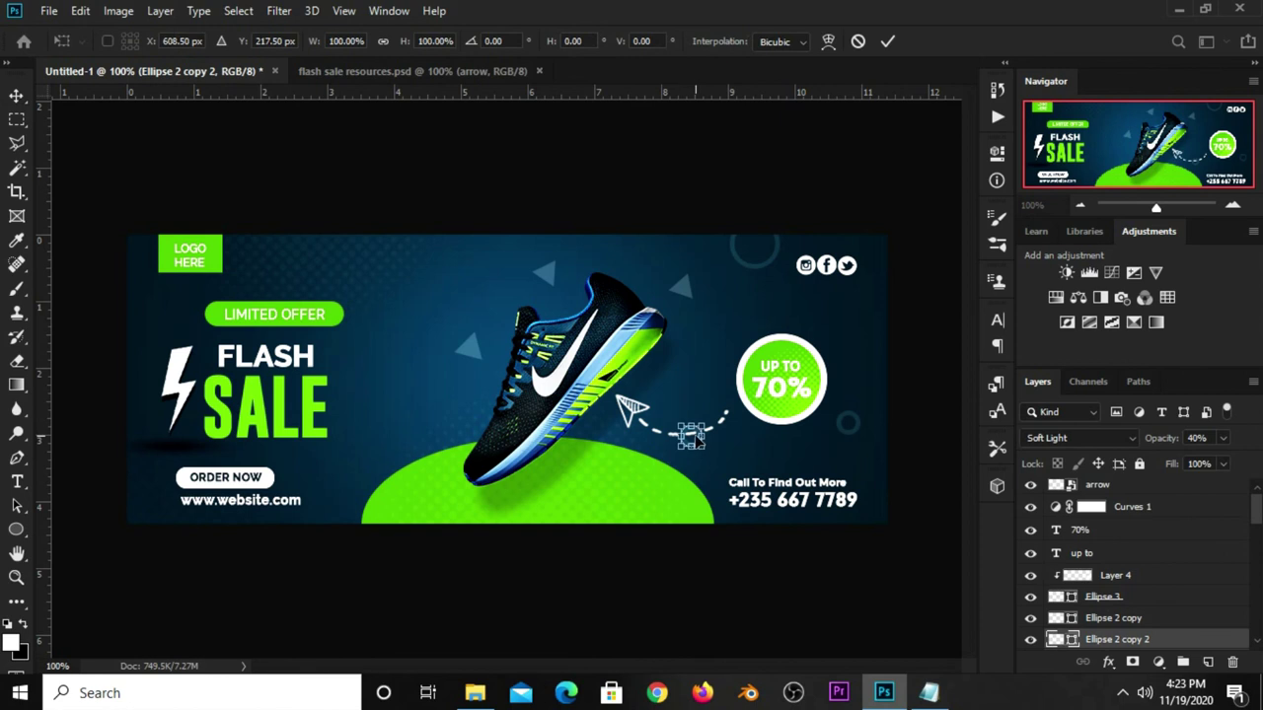
left_click_drag(691, 437, 700, 458)
key("Return")
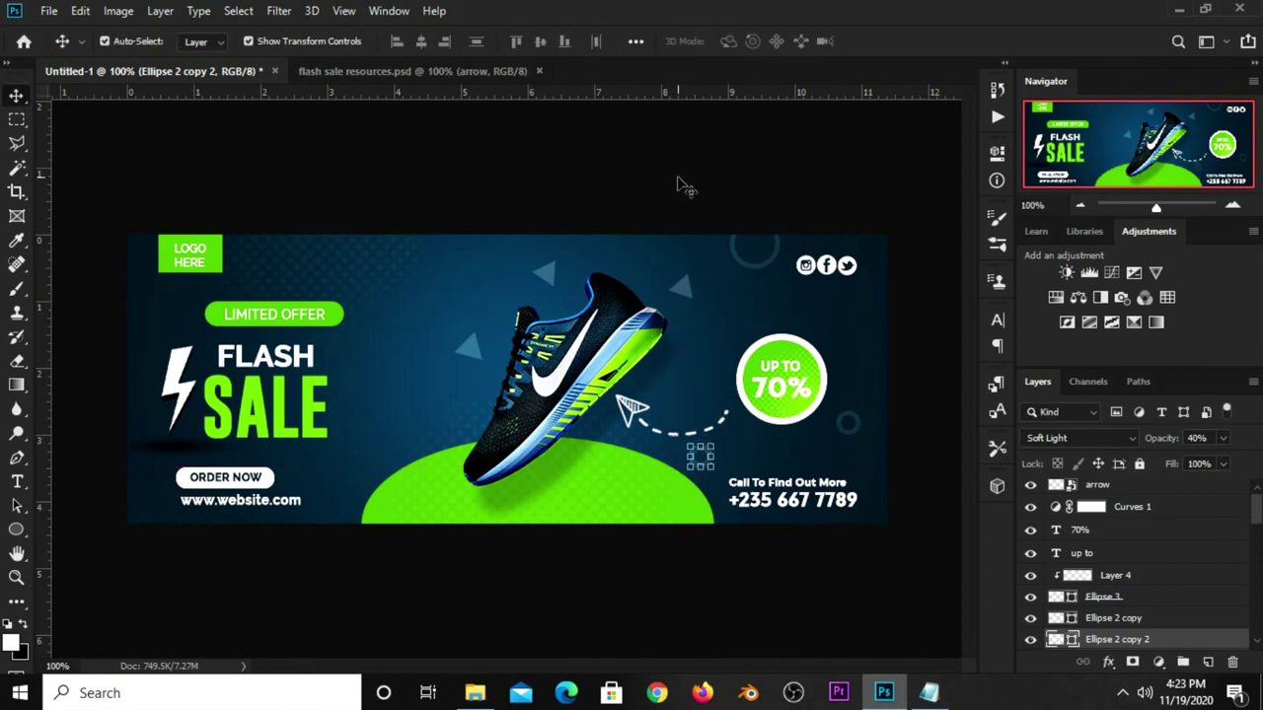
left_click(681, 185)
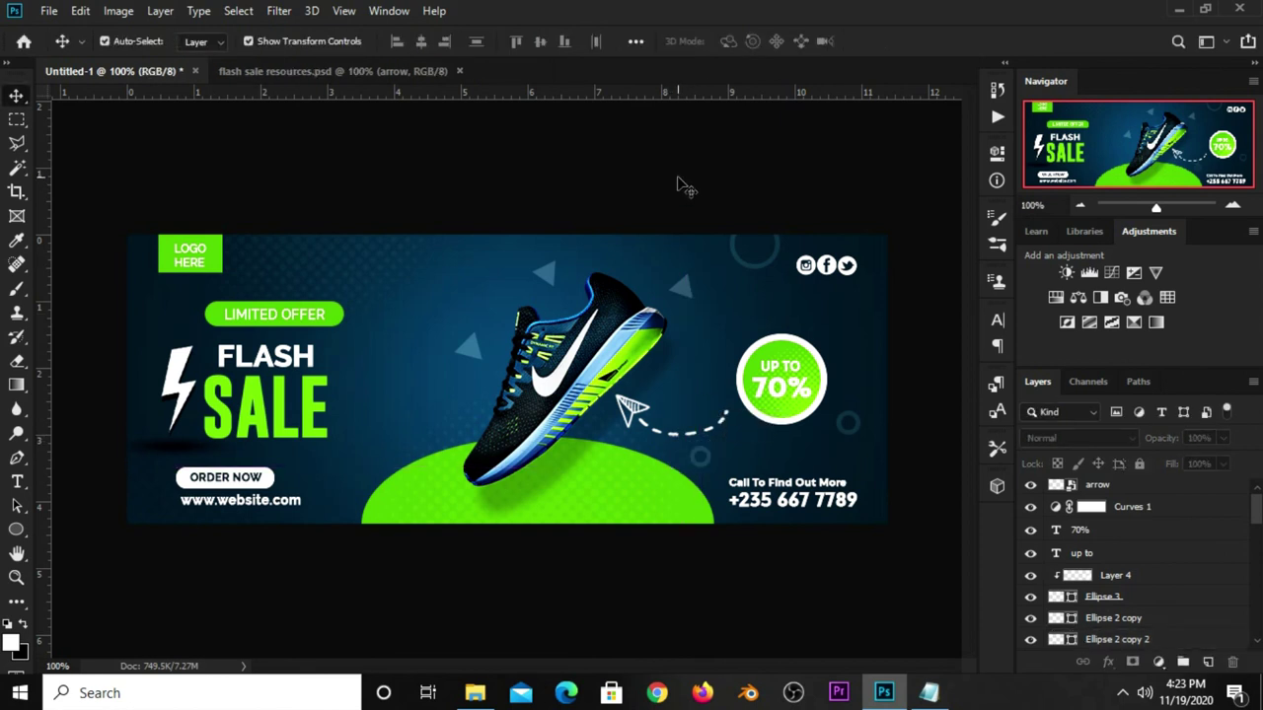
Nudge the paper-plane arrow into its final place and add a new empty layer
left_click(631, 427)
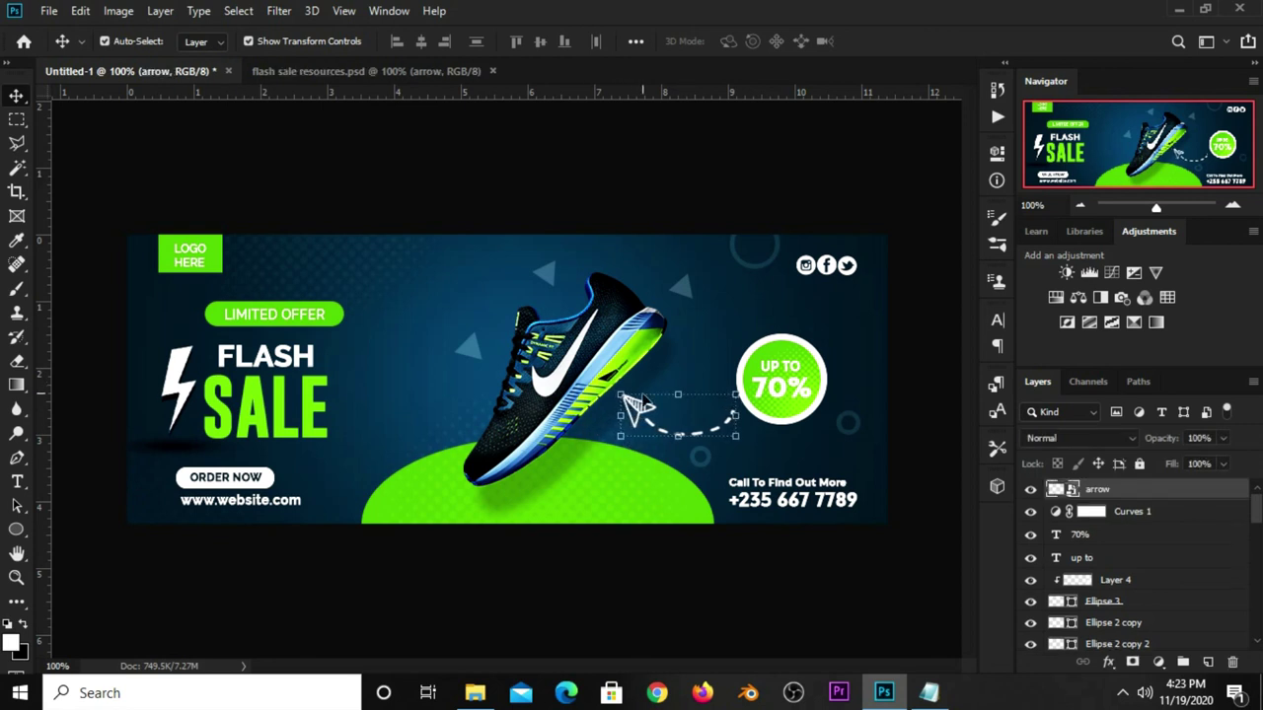
key("ctrl+t")
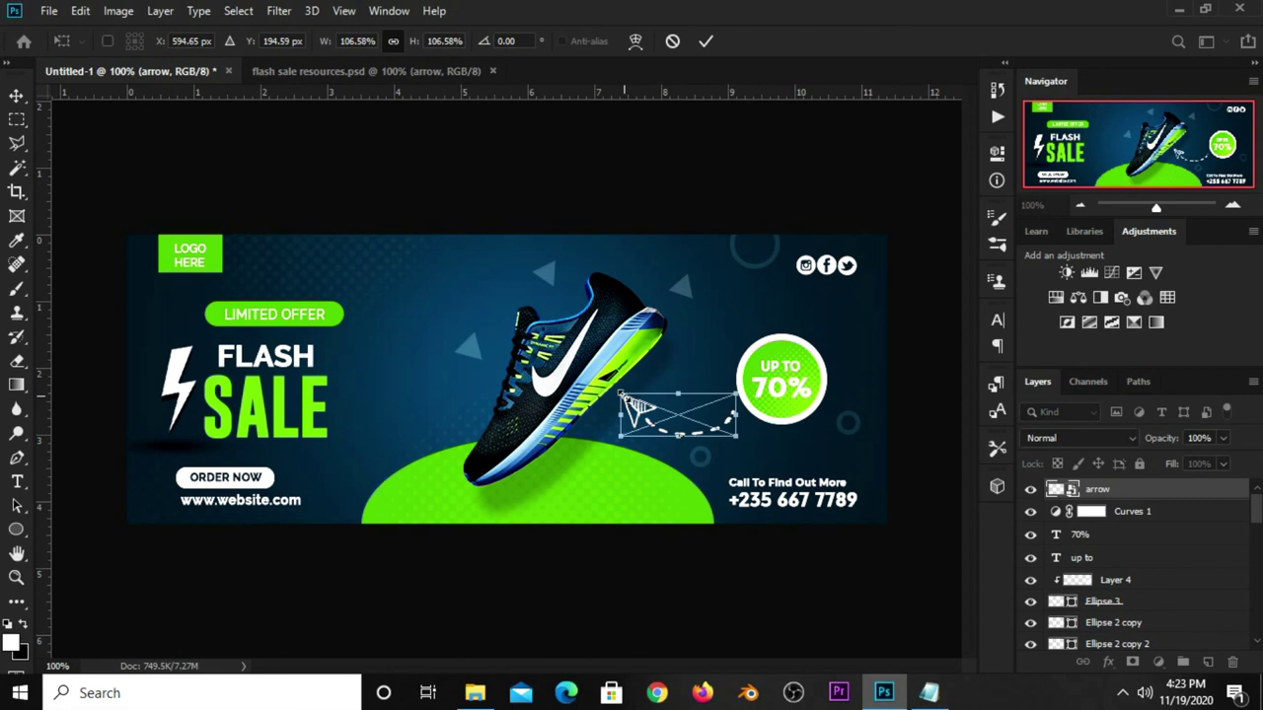
left_click_drag(632, 407, 638, 410)
key("Return")
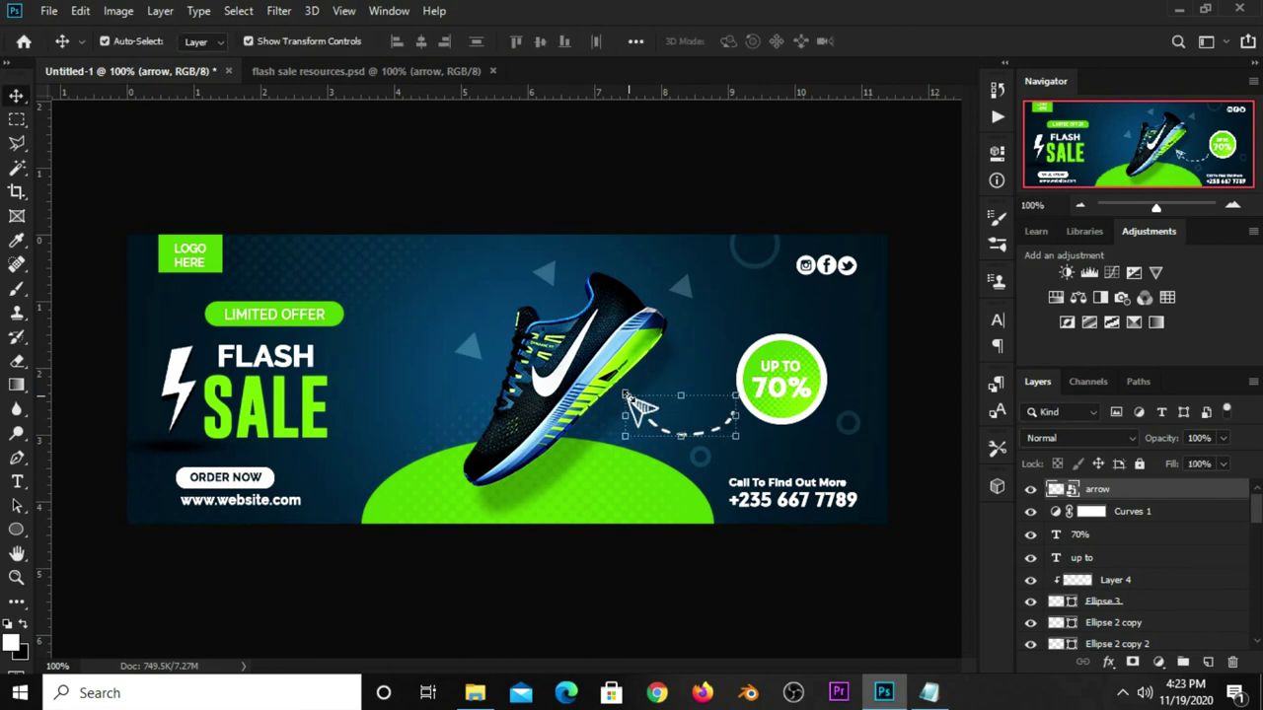
left_click(663, 197)
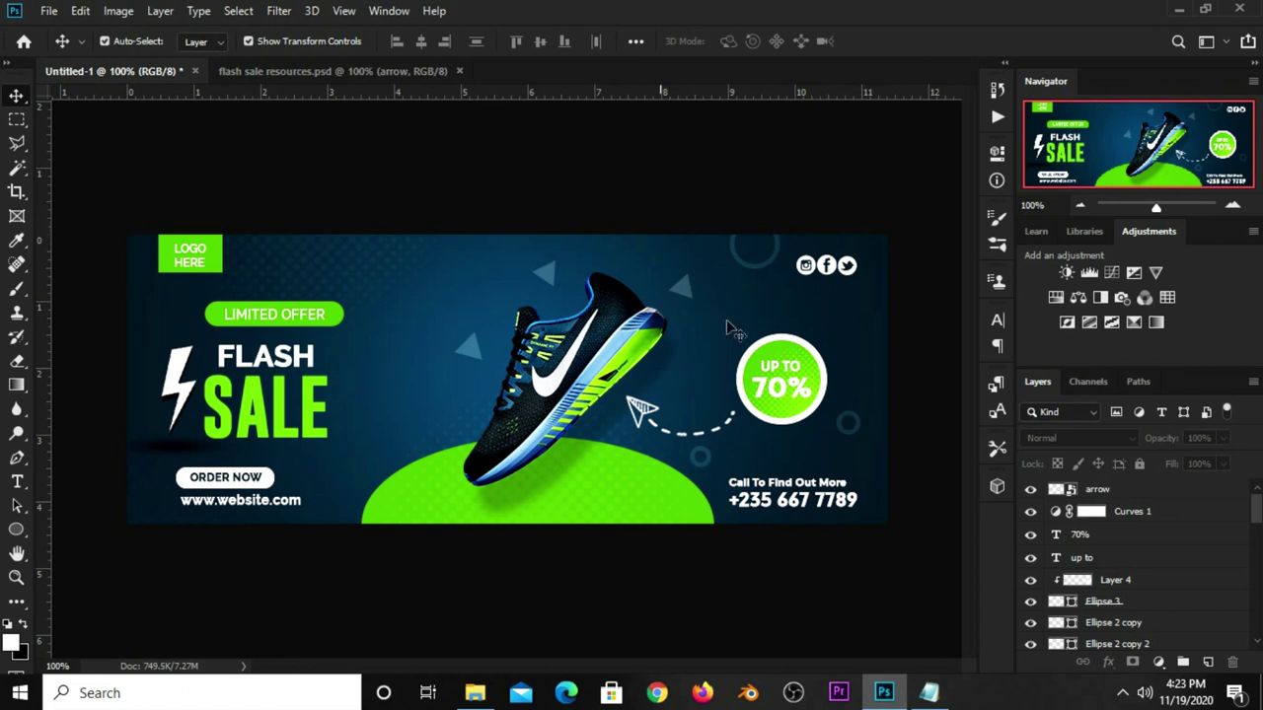
left_click(1208, 663)
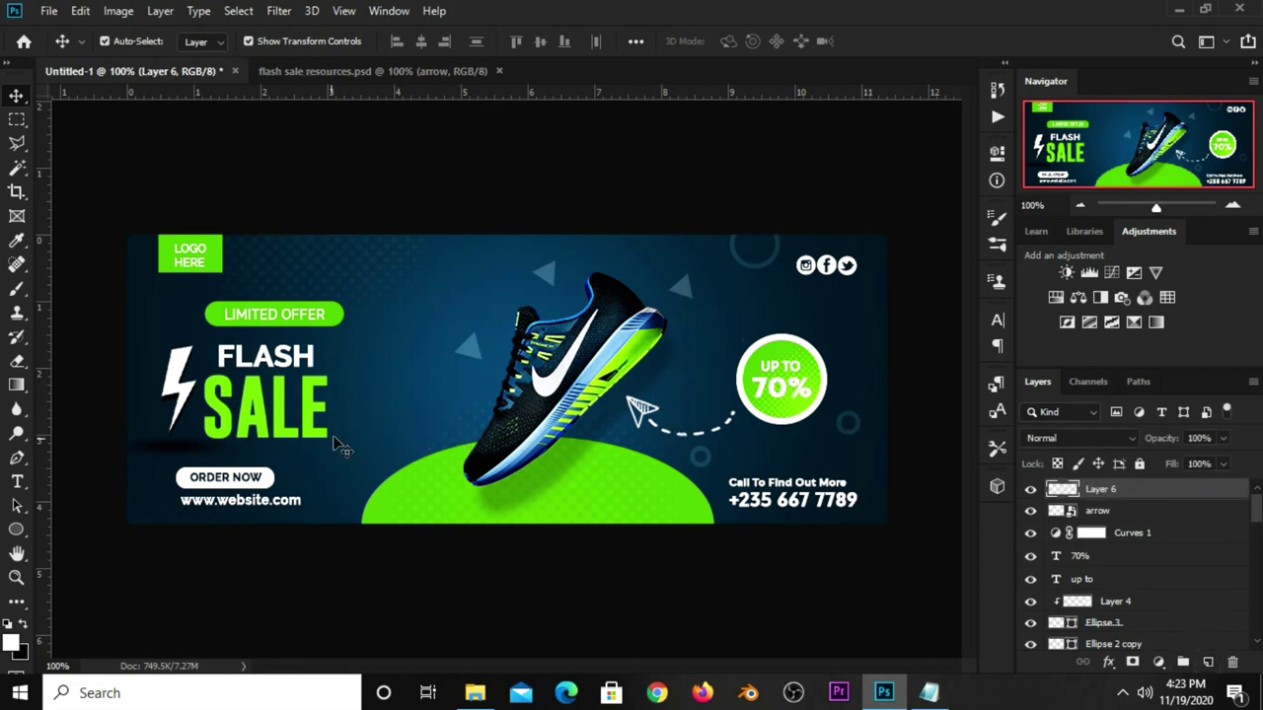
Choose the Brush tool with a soft round brush preset
left_click(17, 288)
left_click(55, 291)
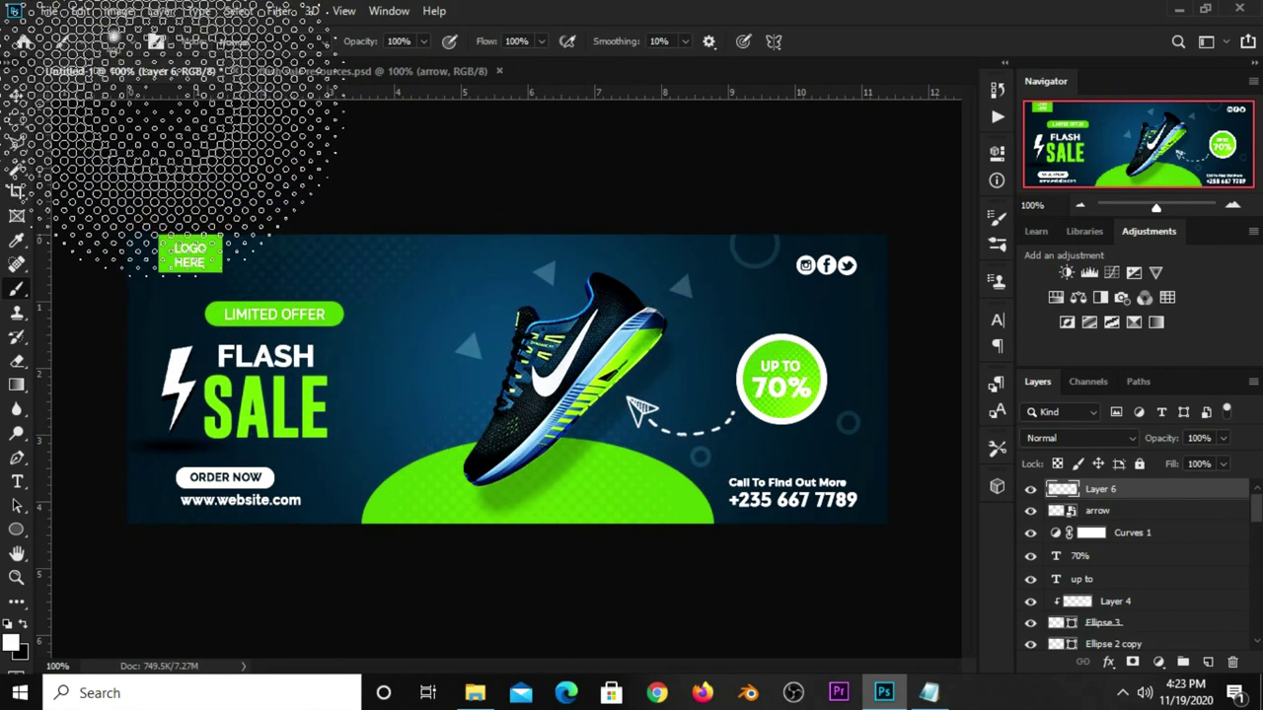
left_click(117, 39)
left_click(67, 180)
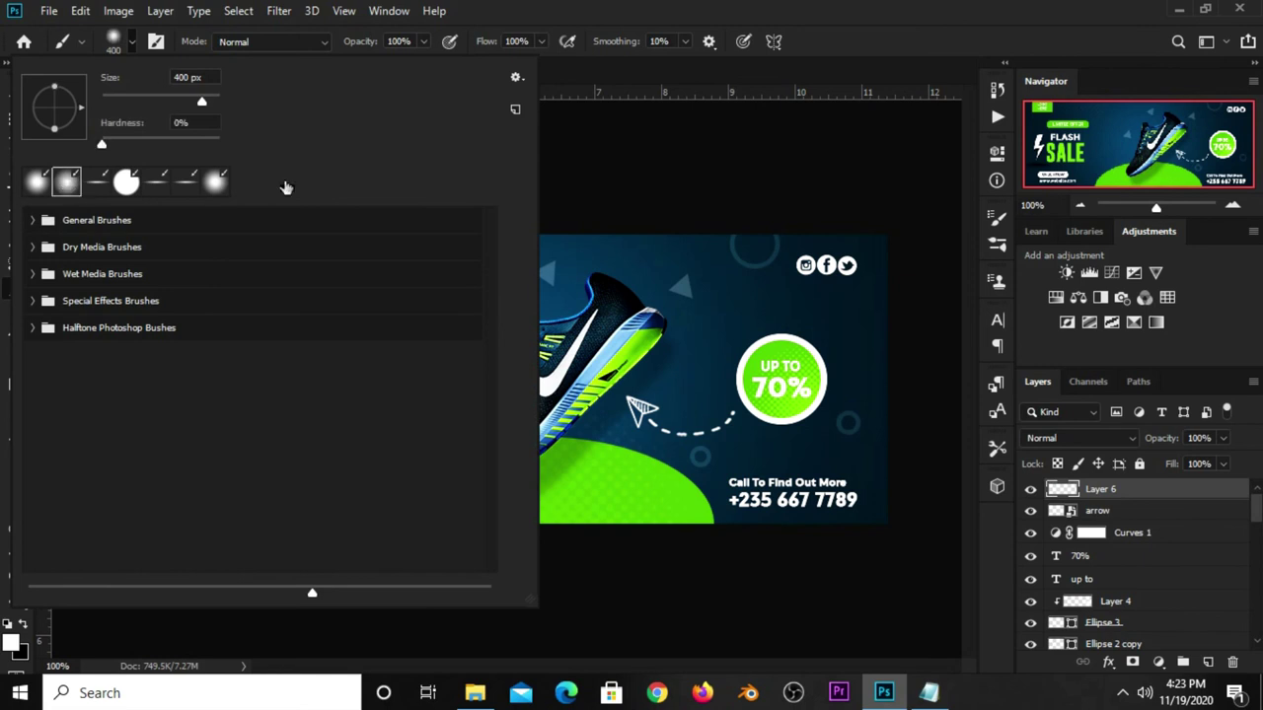
left_click(865, 40)
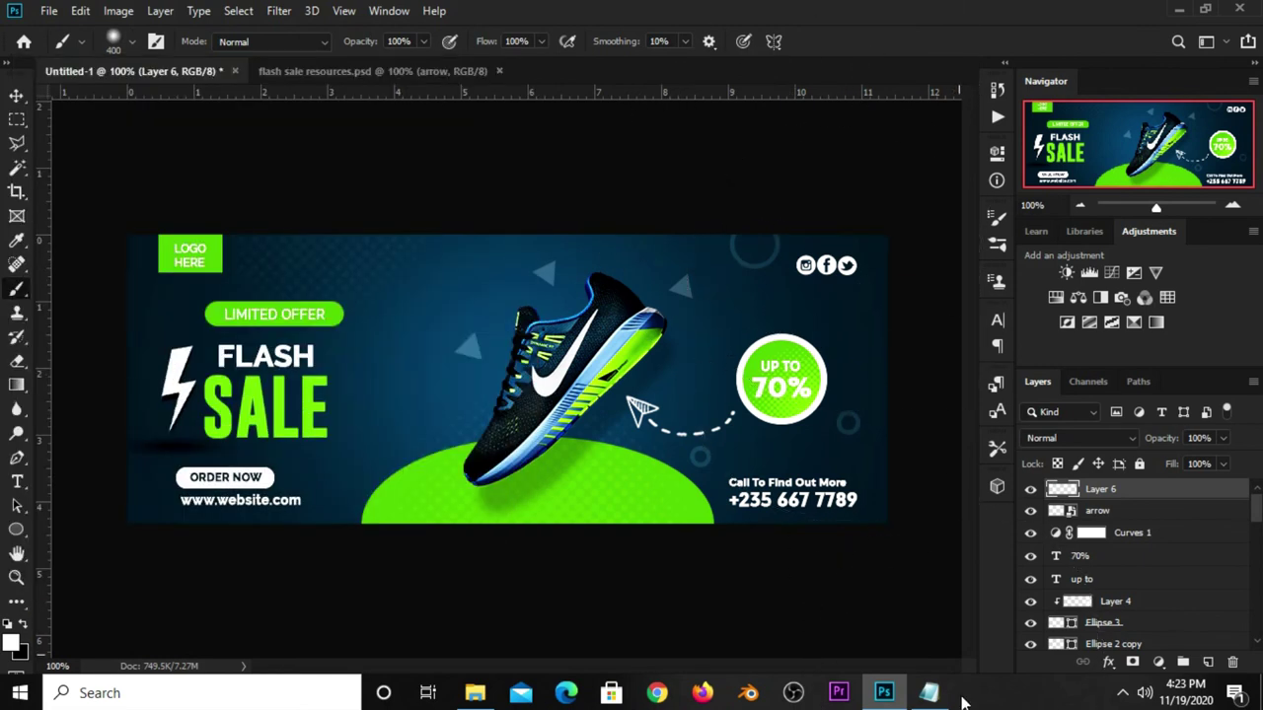
Copy the colour code 29defe from the notes and shrink the brush to 200 px
left_click(928, 693)
left_click_drag(699, 346, 649, 343)
right_click(665, 338)
left_click(715, 401)
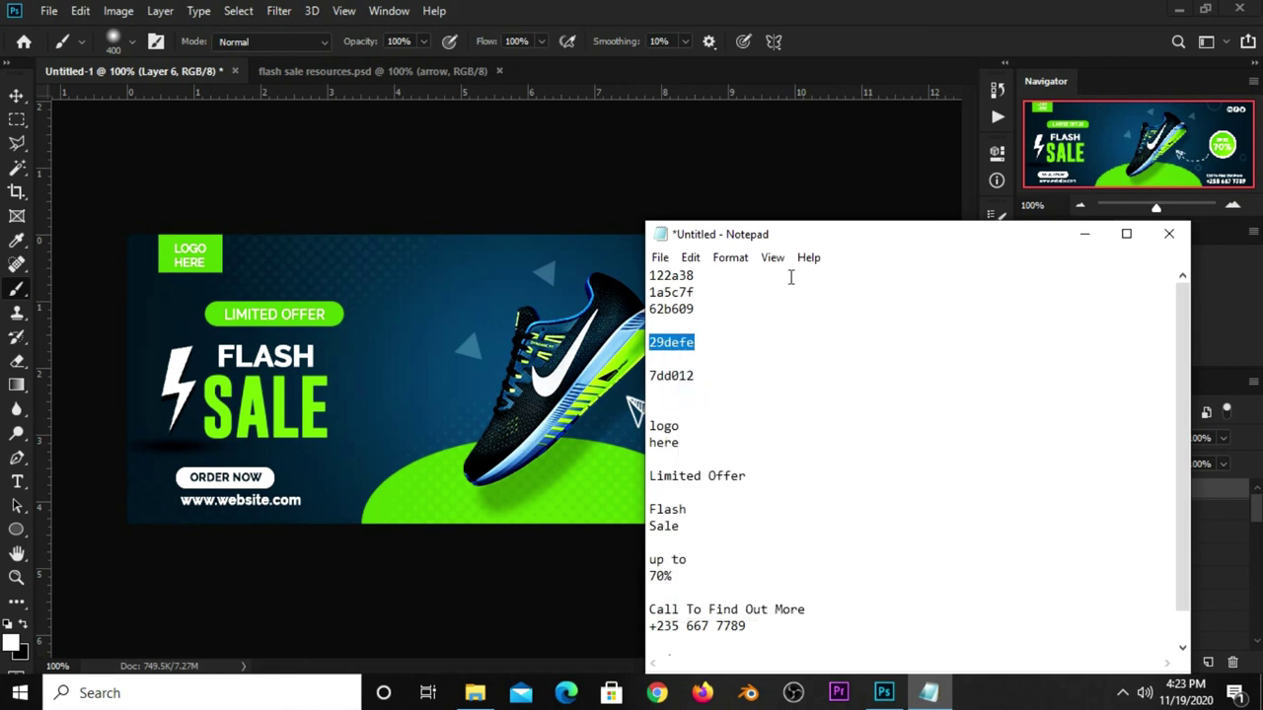
left_click(863, 44)
key("bracketleft")
key("bracketleft")
key("bracketleft")
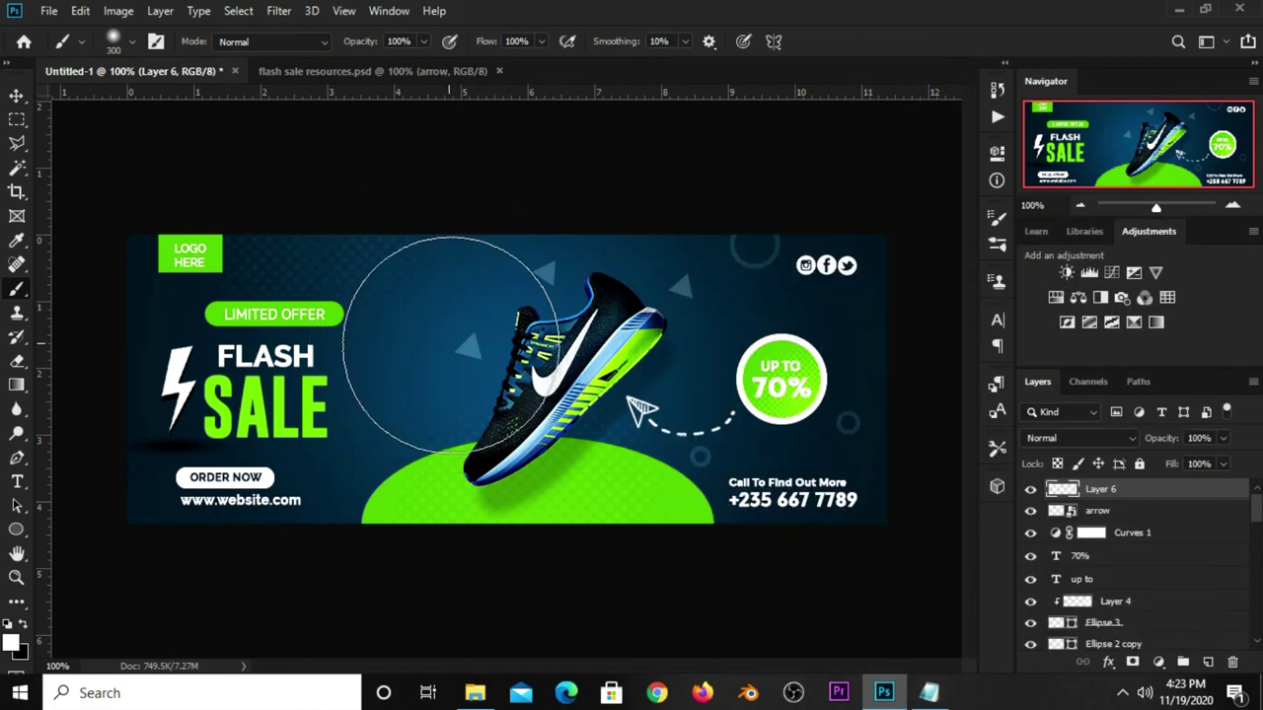
left_click(442, 334)
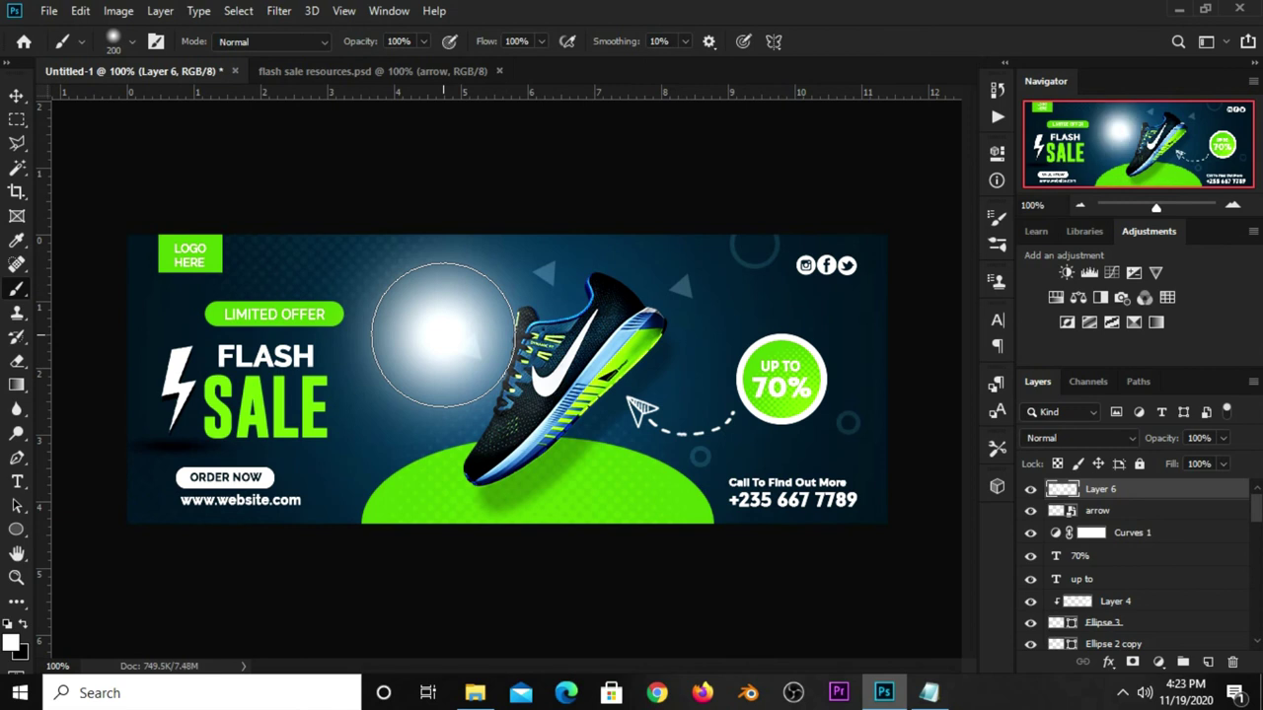
key("ctrl+z")
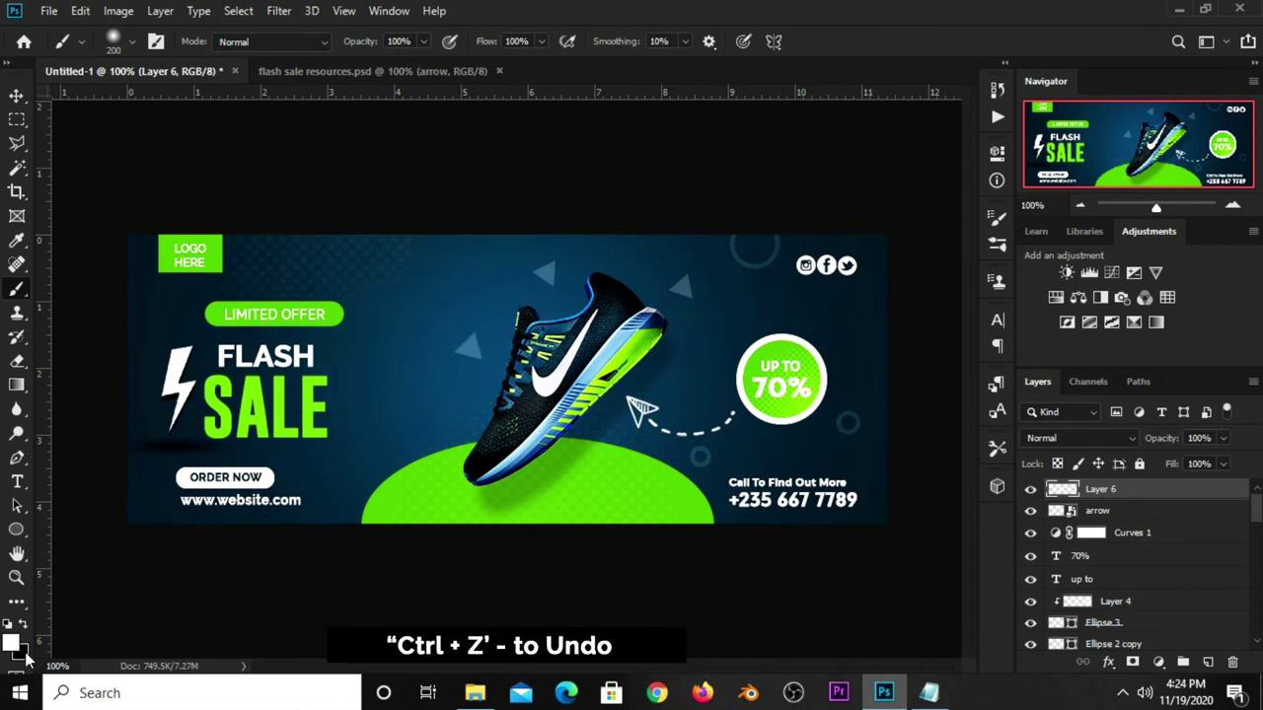
Set the foreground colour to #29defe
key("i")
left_click(12, 644)
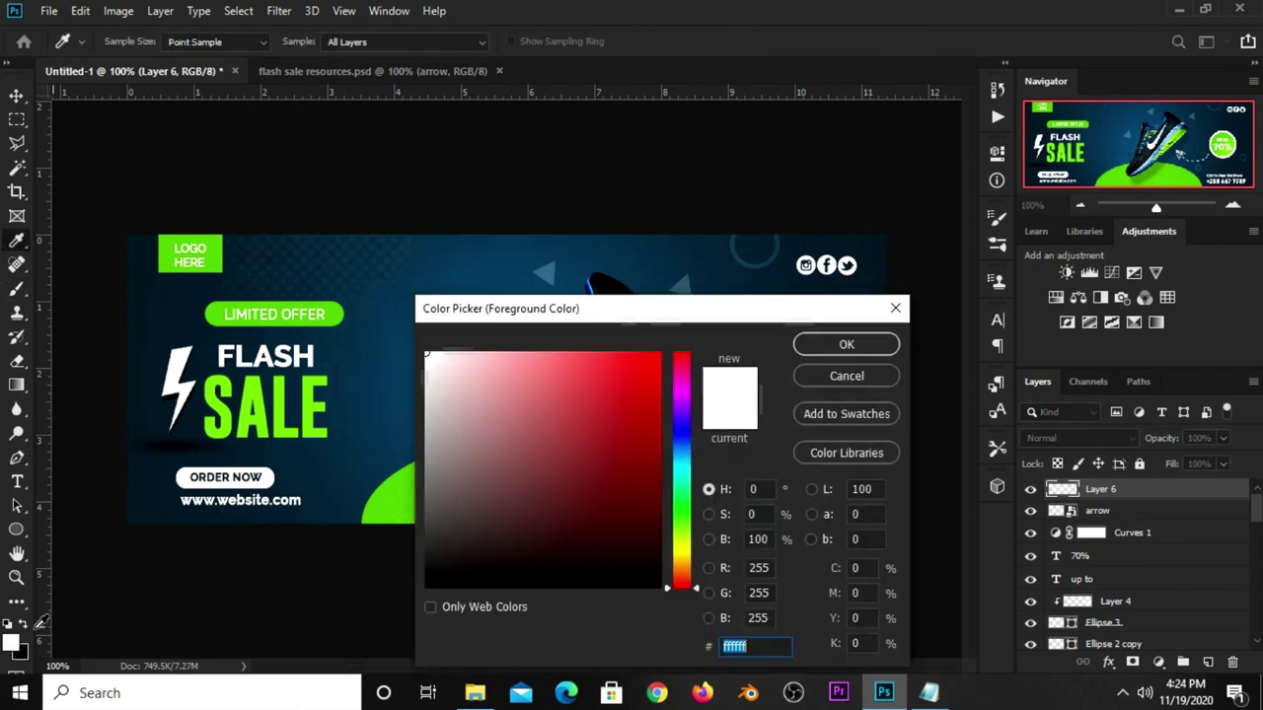
right_click(734, 644)
left_click(777, 467)
left_click_drag(770, 646, 718, 641)
left_click(815, 344)
Paint a soft cyan glow and move it down behind the 70% badge
key("b")
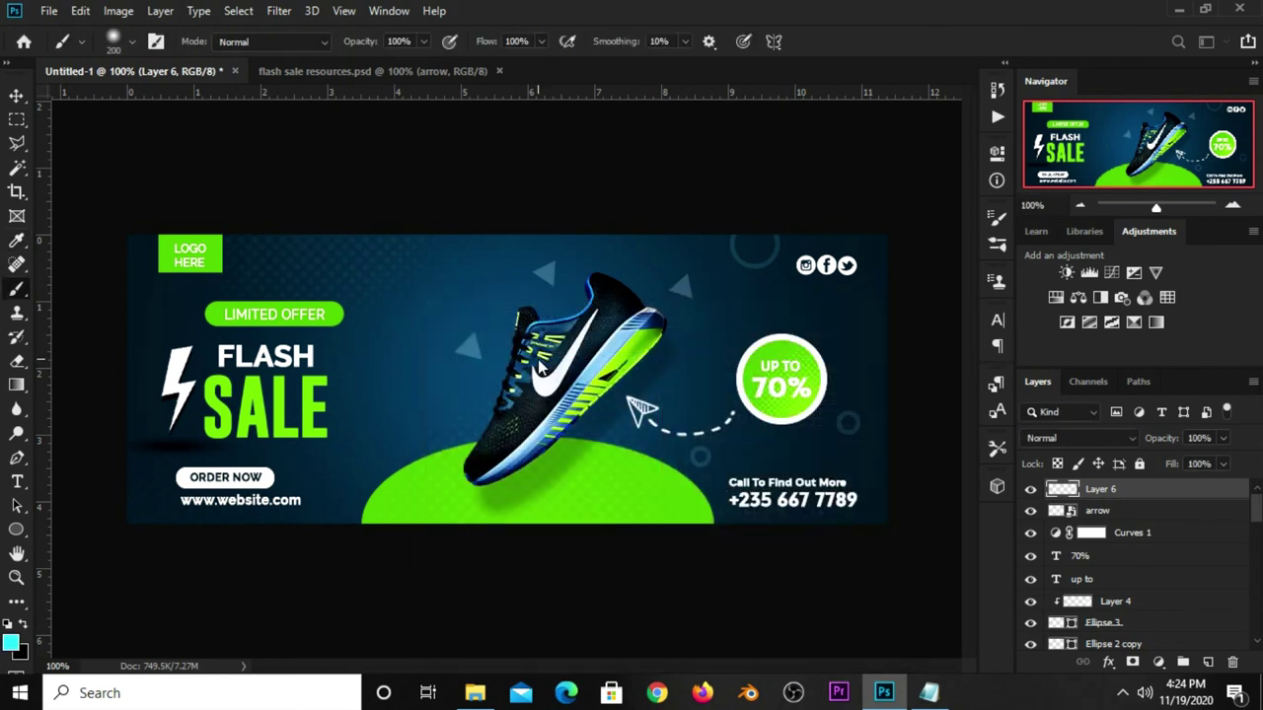
left_click(465, 348)
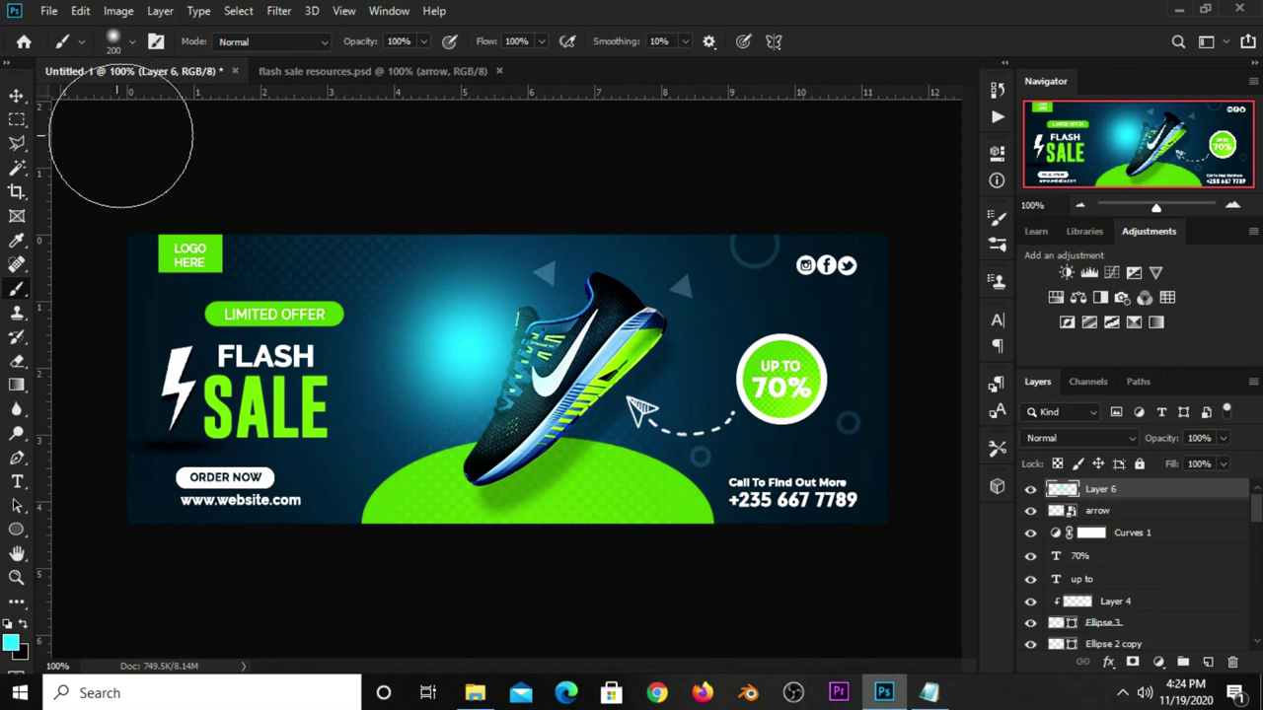
left_click(16, 96)
right_click(15, 96)
left_click(84, 98)
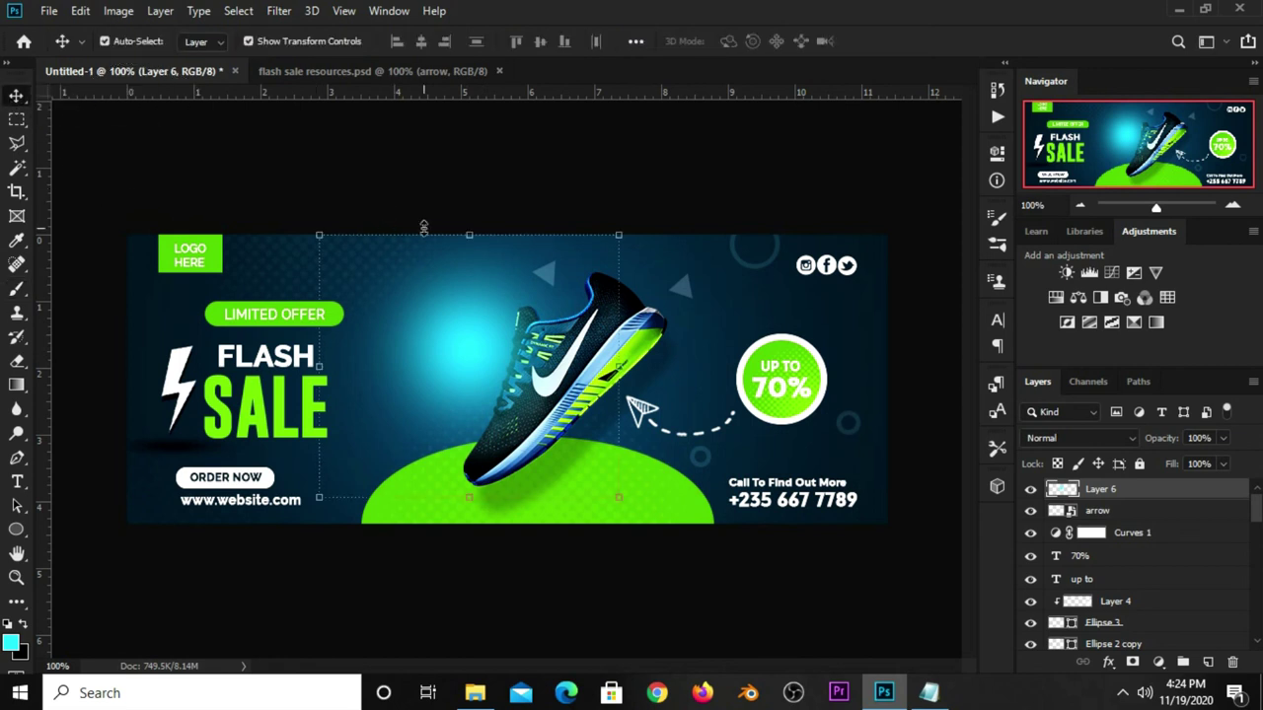
left_click_drag(465, 326, 821, 473)
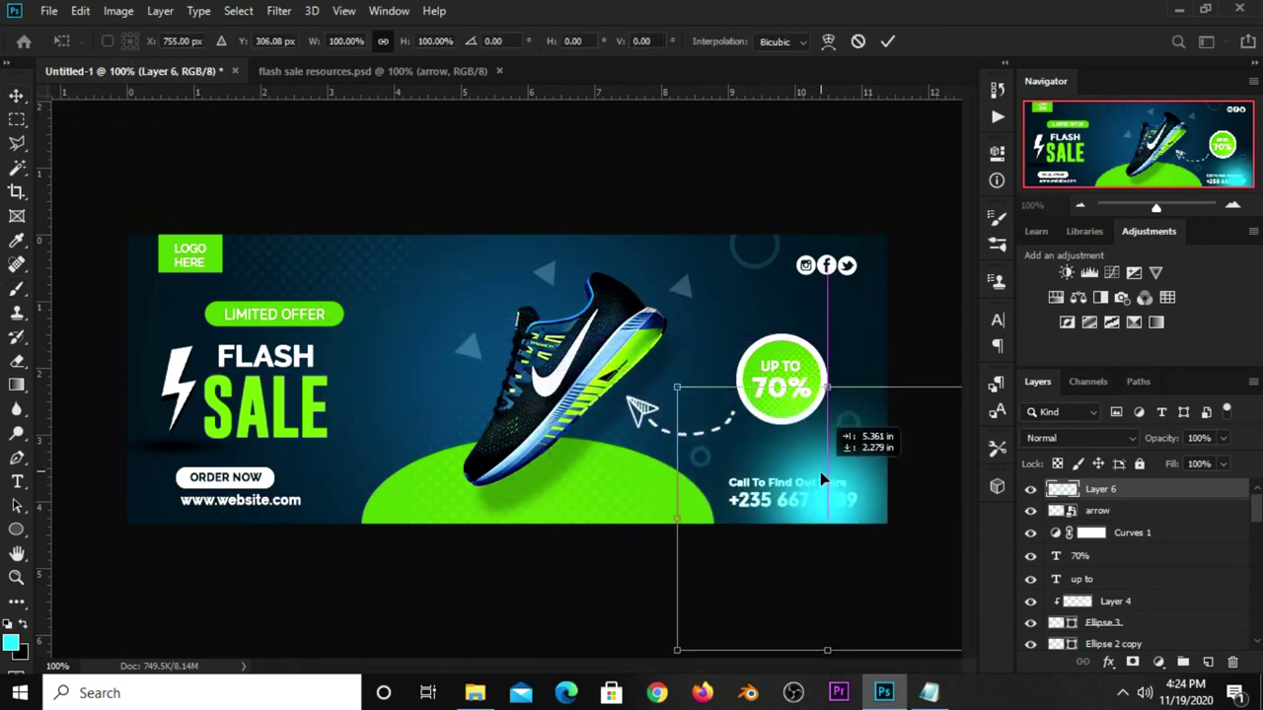
key("Return")
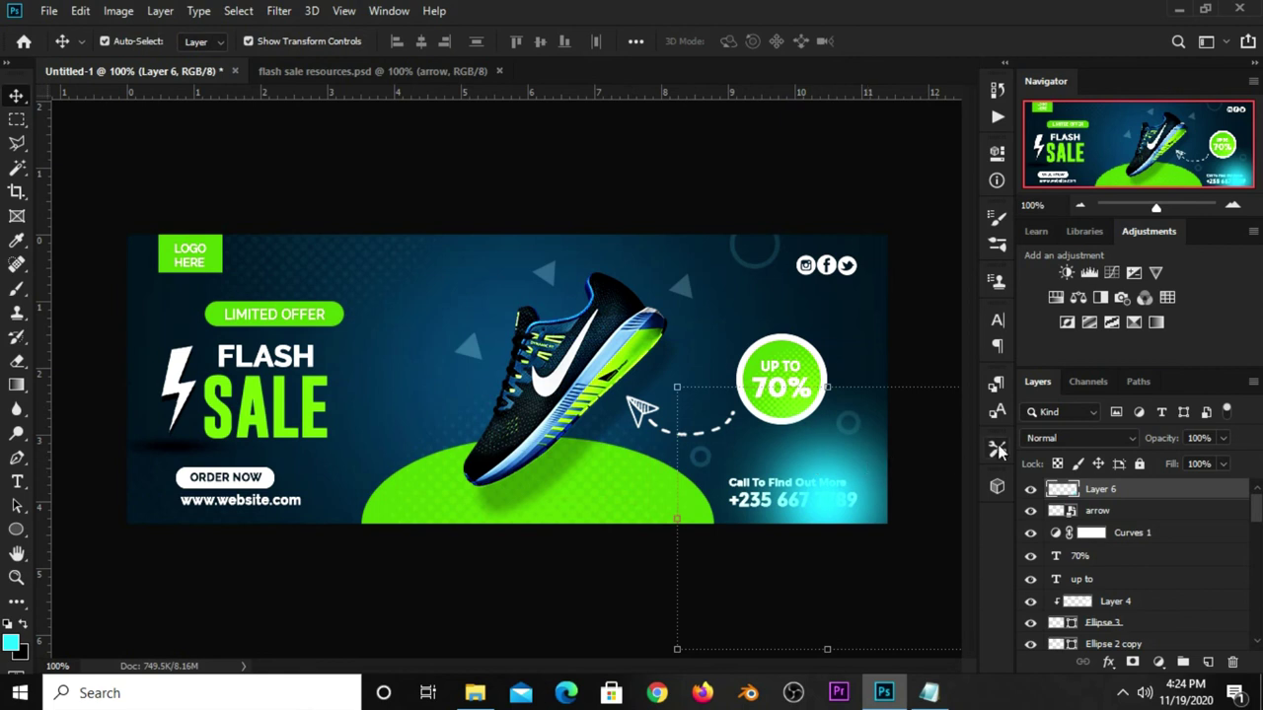
Blend the glow layer in Overlay mode at 57% opacity
left_click(1077, 438)
left_click(1052, 440)
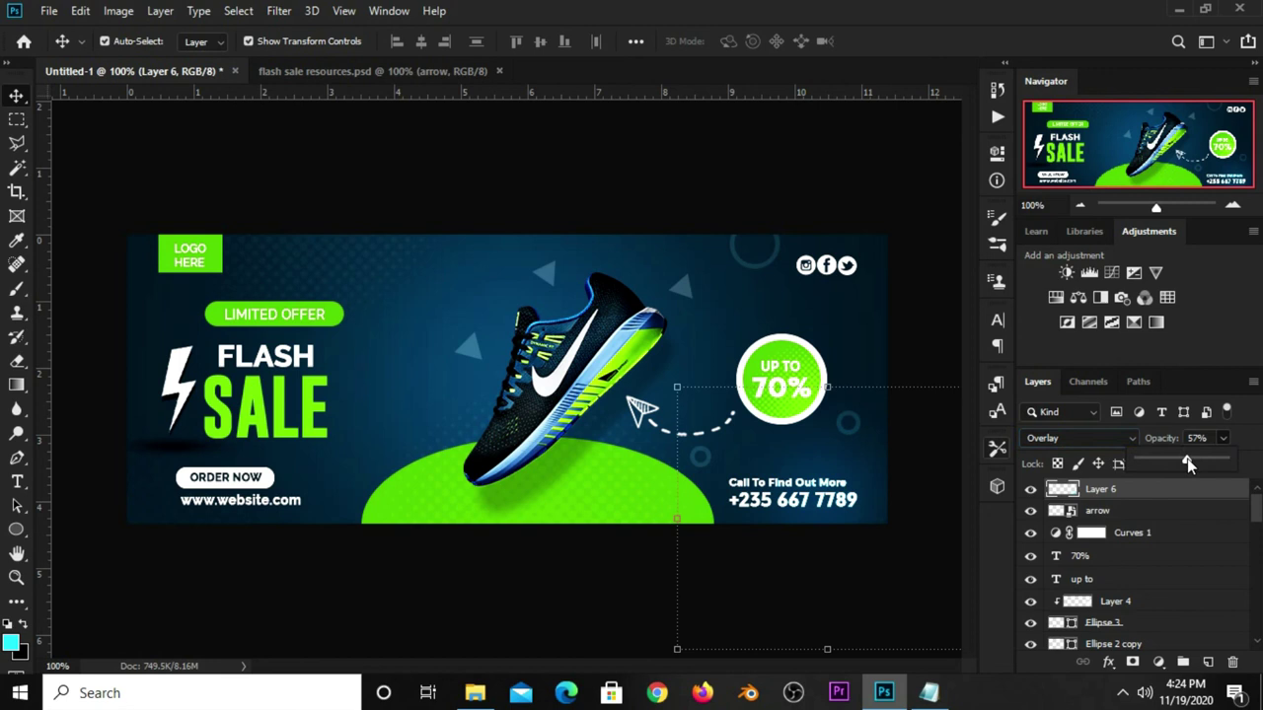
left_click(841, 564)
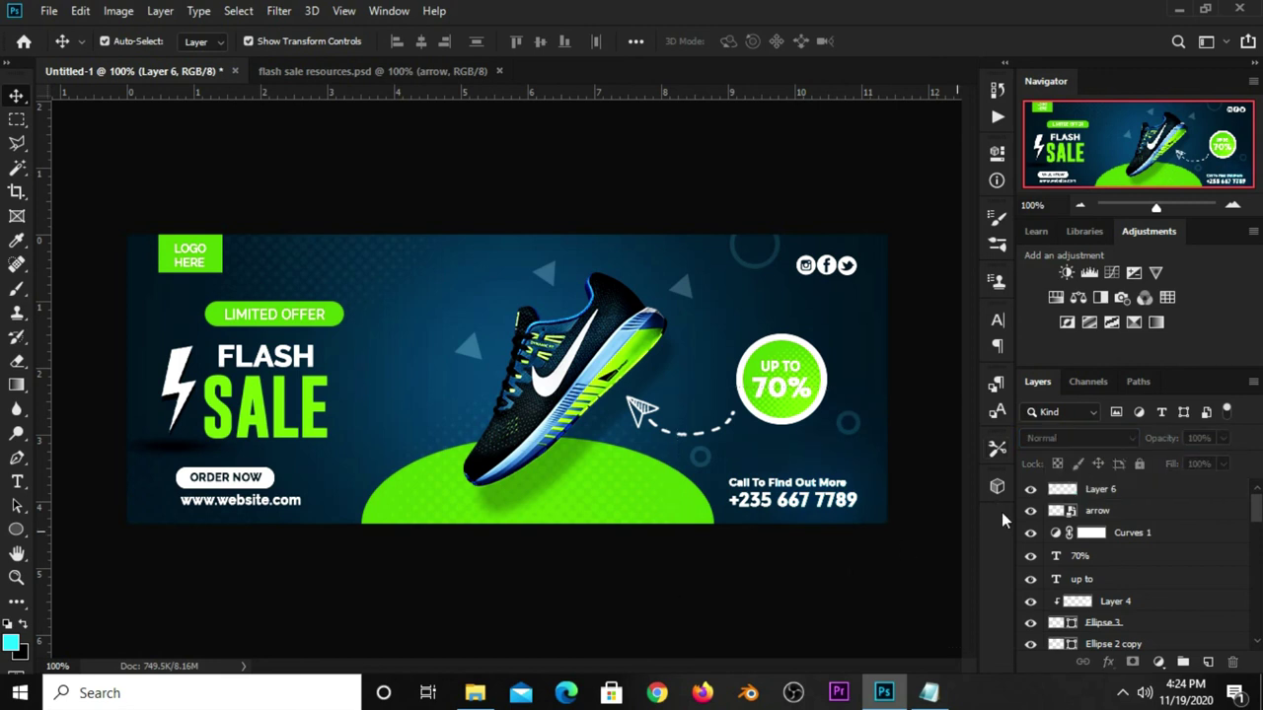
left_click(1029, 489)
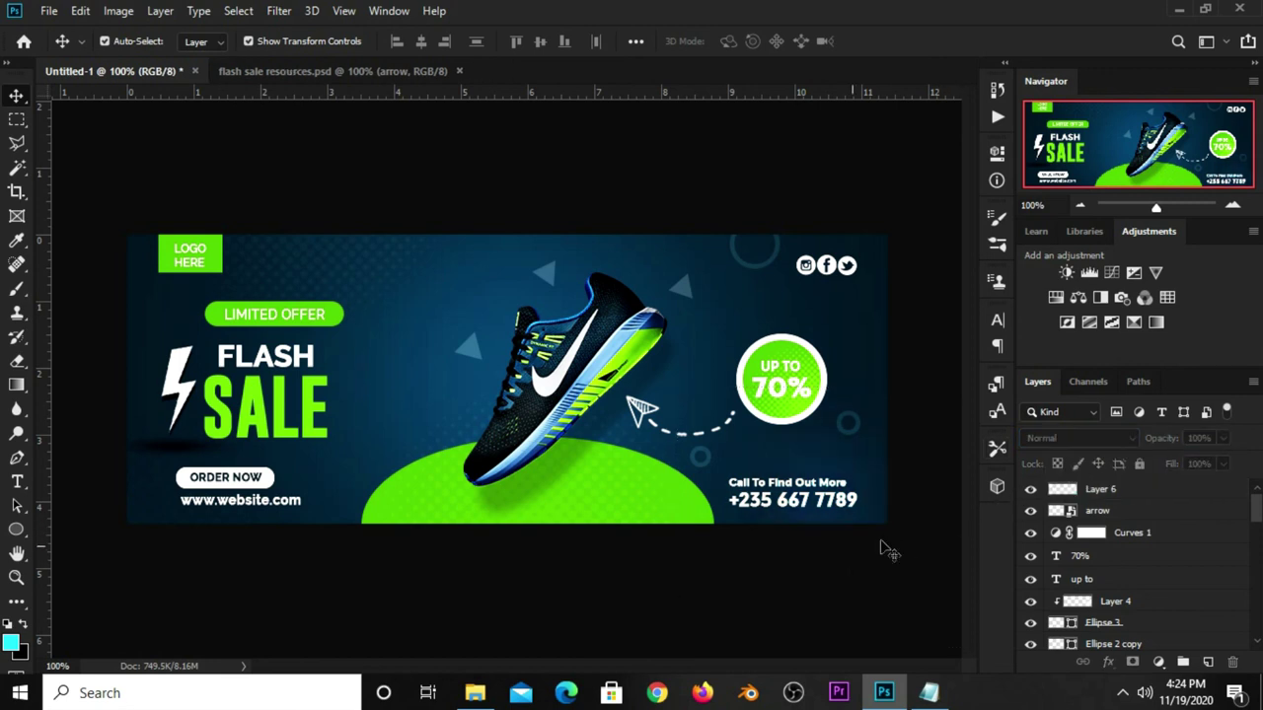
scroll(828, 573, "up", 1)
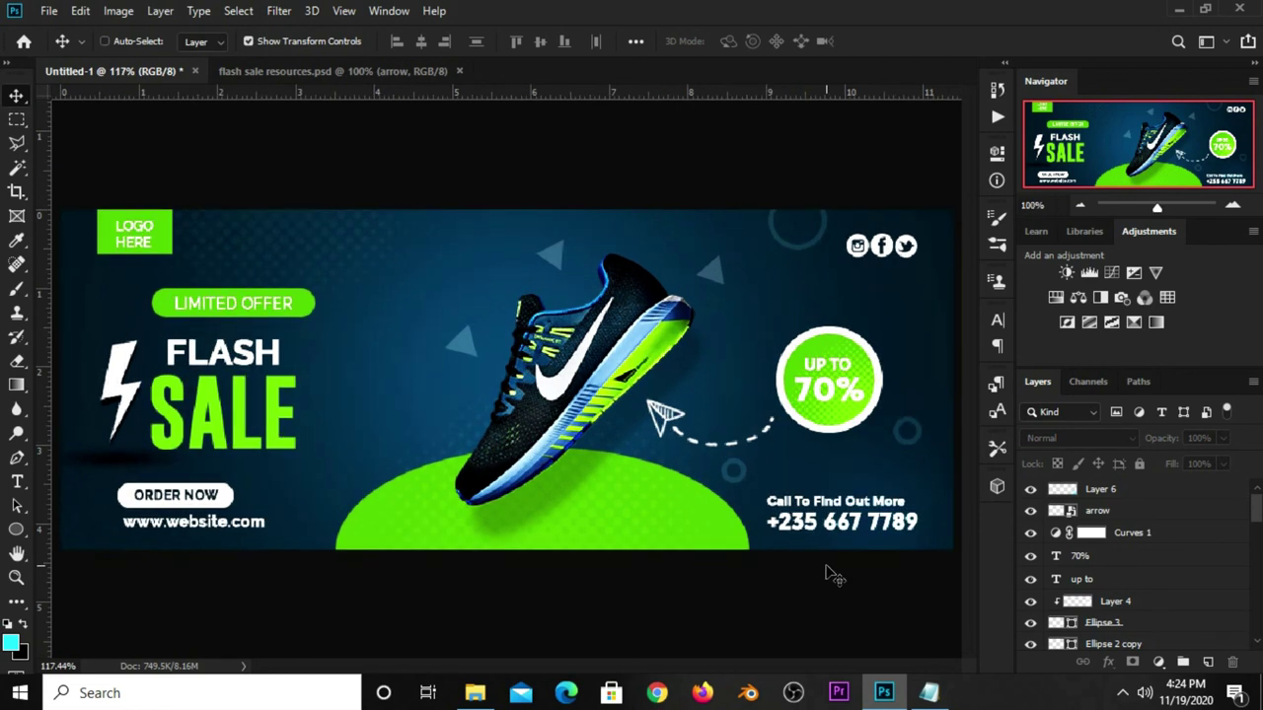
scroll(828, 572, "down", 1)
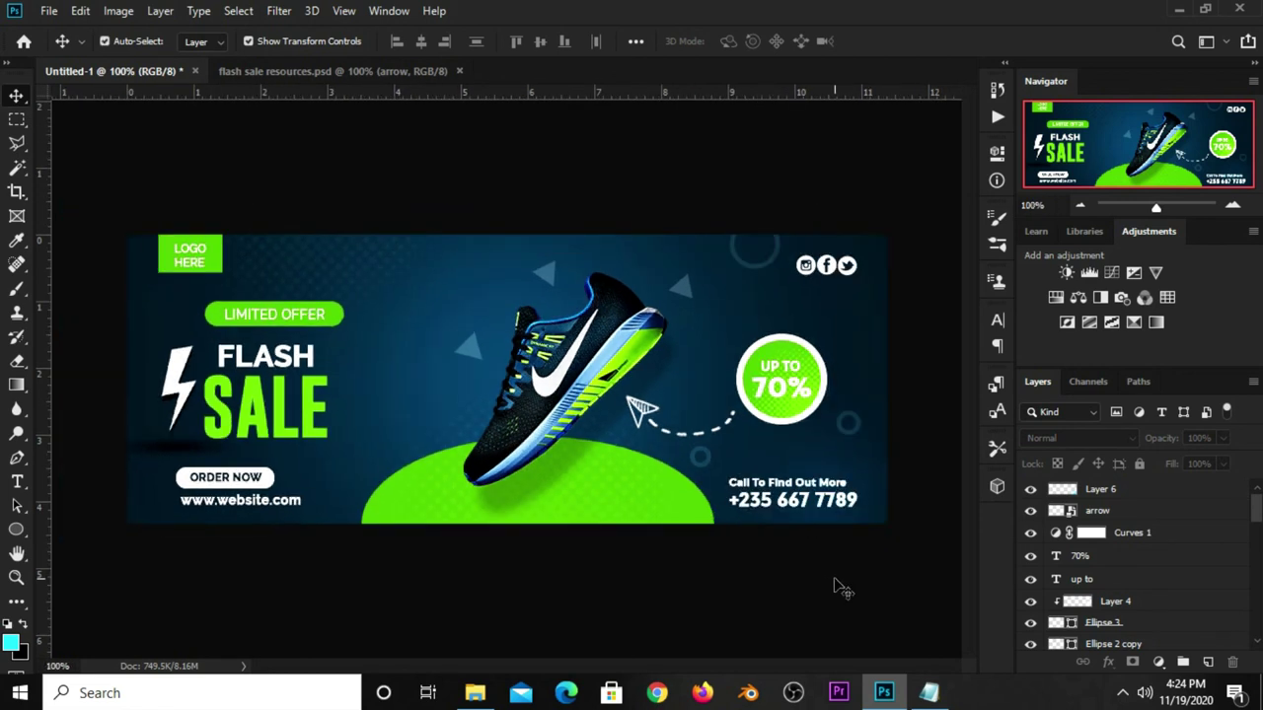